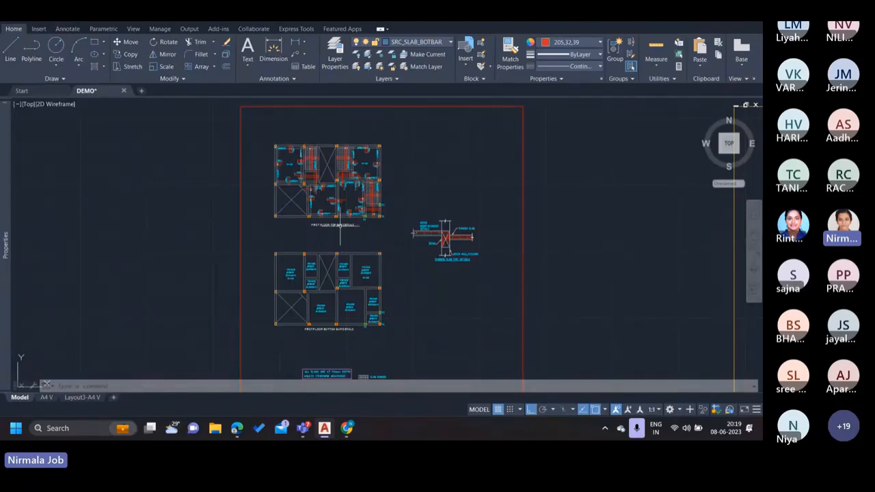
- Examine the numbered drawing frames and the layout of frame 1, including its first floor slab plans and the sunken slab detail
scroll(349, 163, up, 2)
middle_drag(352, 119, 315, 212)
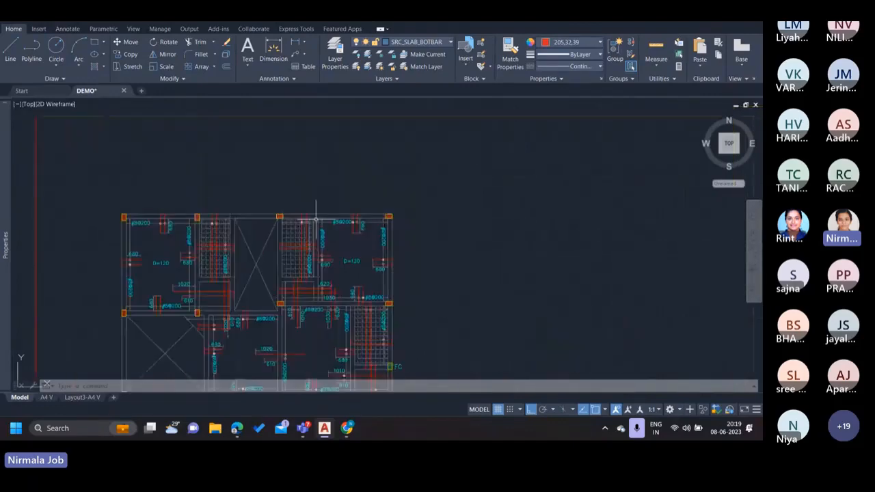
scroll(319, 214, down, 2)
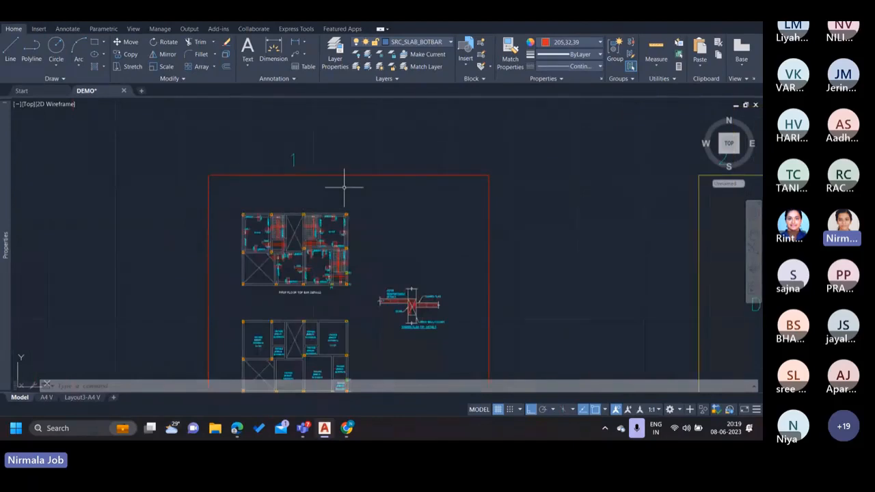
click(350, 243)
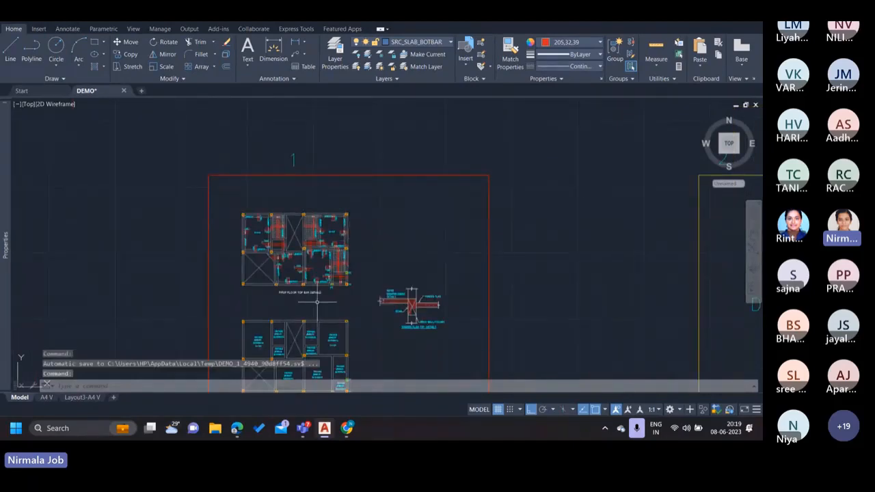
middle_drag(317, 302, 290, 263)
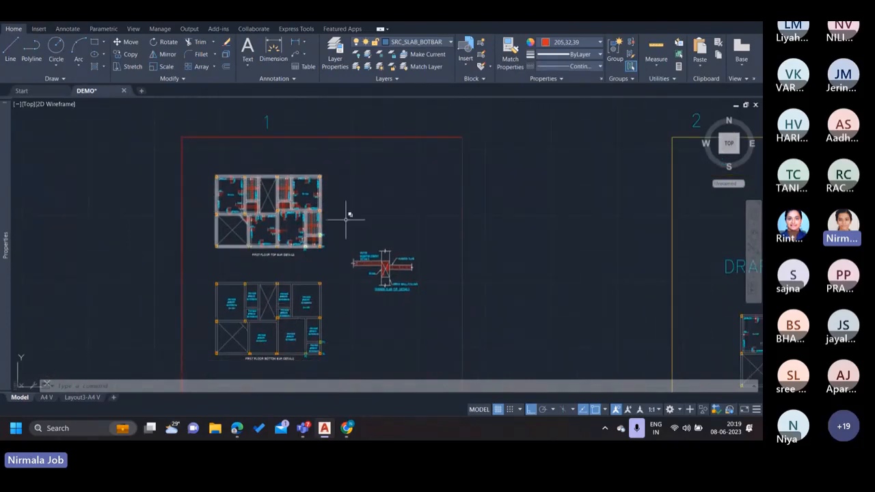
scroll(351, 221, down, 5)
middle_drag(350, 221, 295, 225)
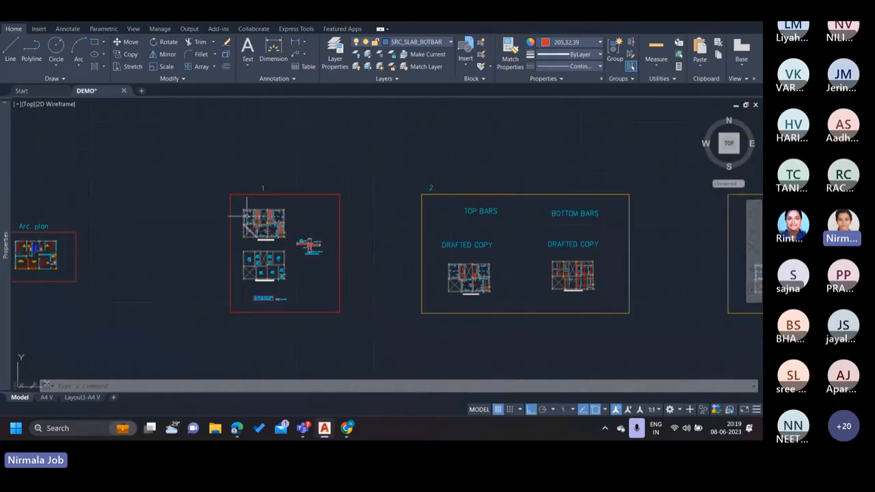
scroll(256, 229, up, 2)
scroll(255, 228, up, 2)
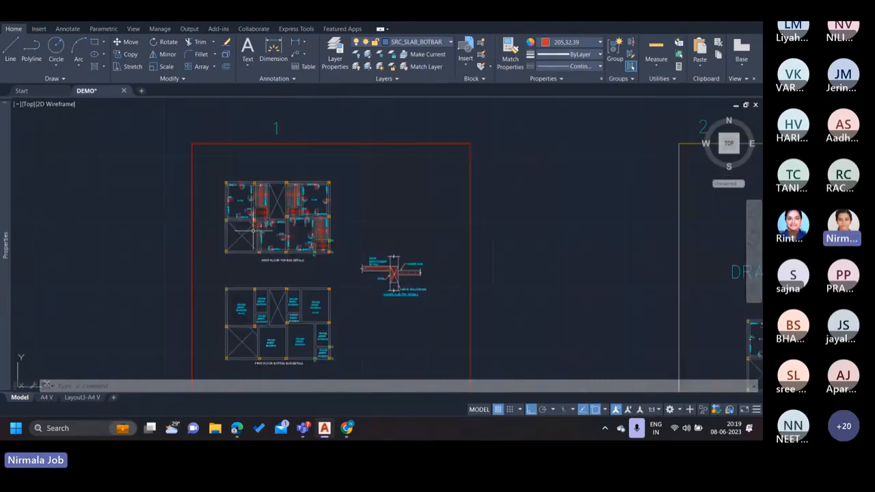
middle_drag(280, 256, 87, 203)
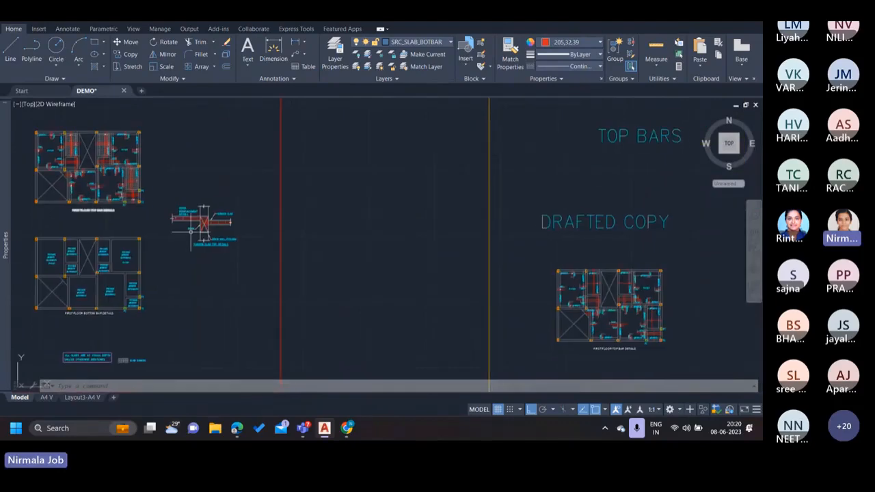
scroll(197, 232, down, 4)
middle_drag(152, 223, 303, 230)
scroll(291, 227, up, 4)
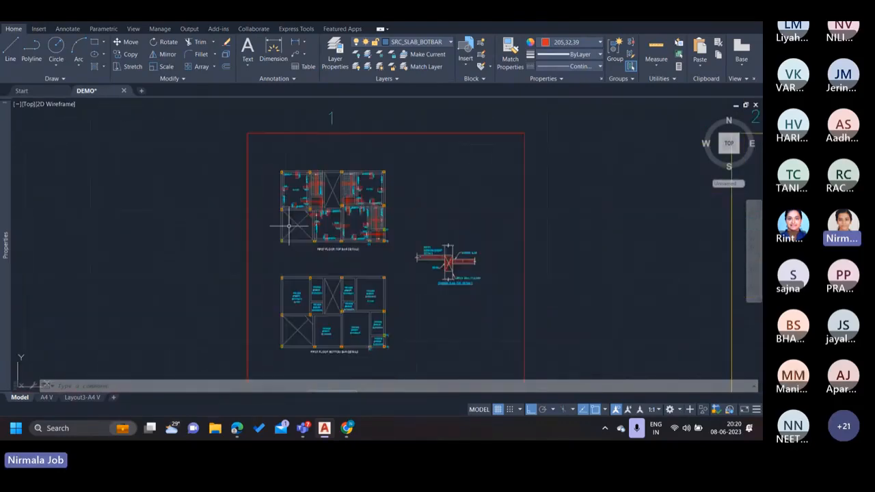
drag(326, 259, 329, 219)
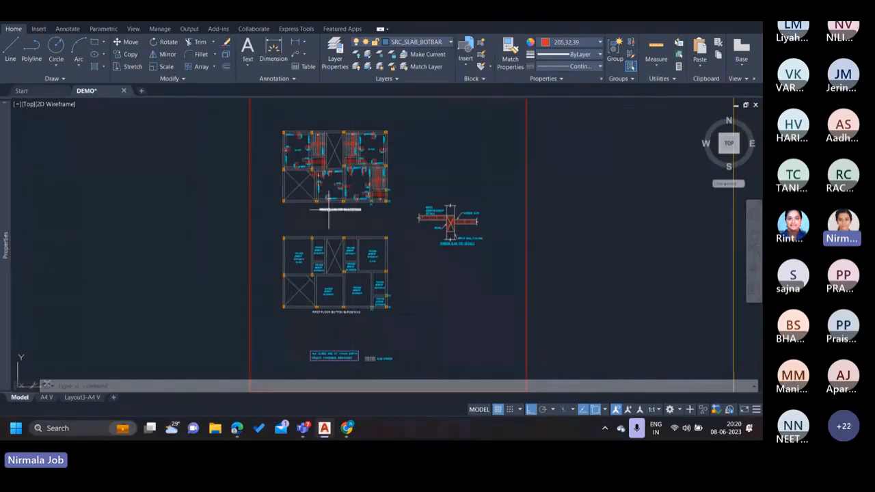
- Examine the first floor top bar and bottom bar details in frame 1, including the bar notes and the slab depth note
scroll(327, 217, up, 2)
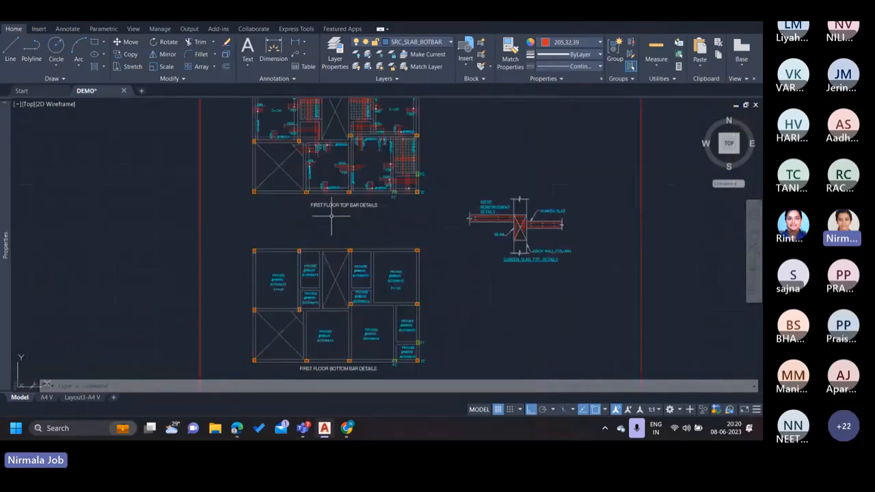
scroll(335, 212, down, 3)
scroll(376, 185, up, 1)
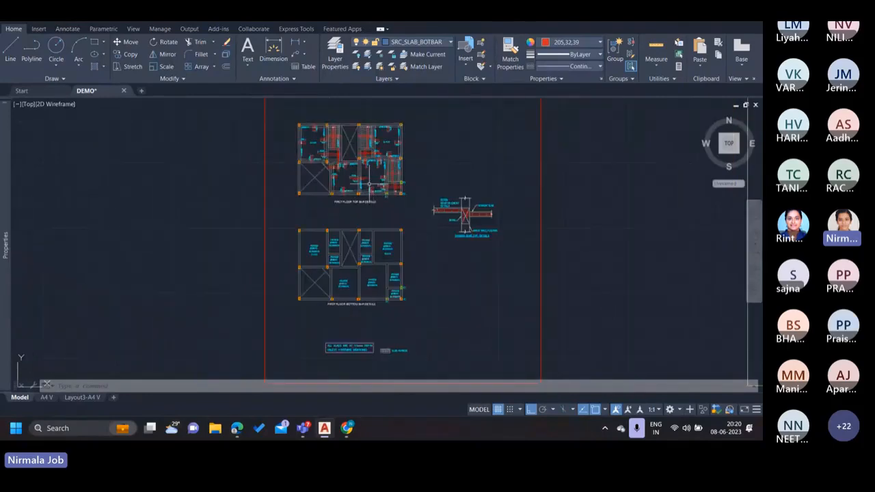
scroll(357, 200, up, 4)
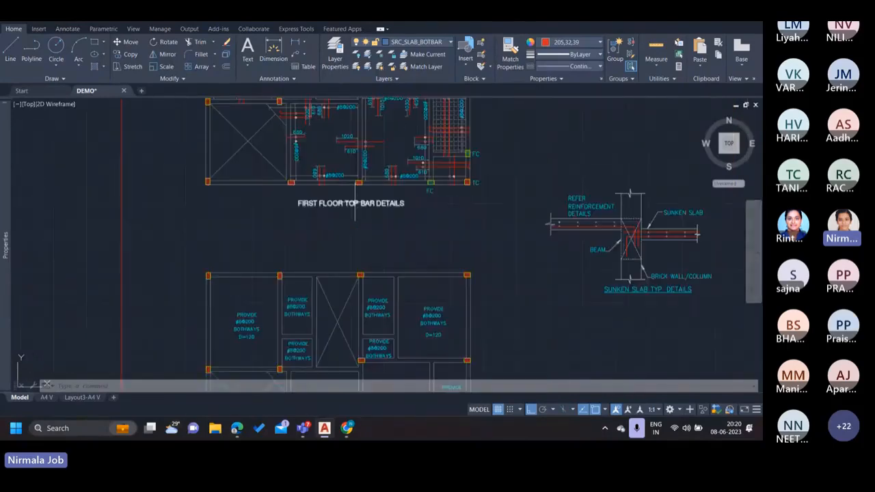
middle_drag(356, 207, 339, 155)
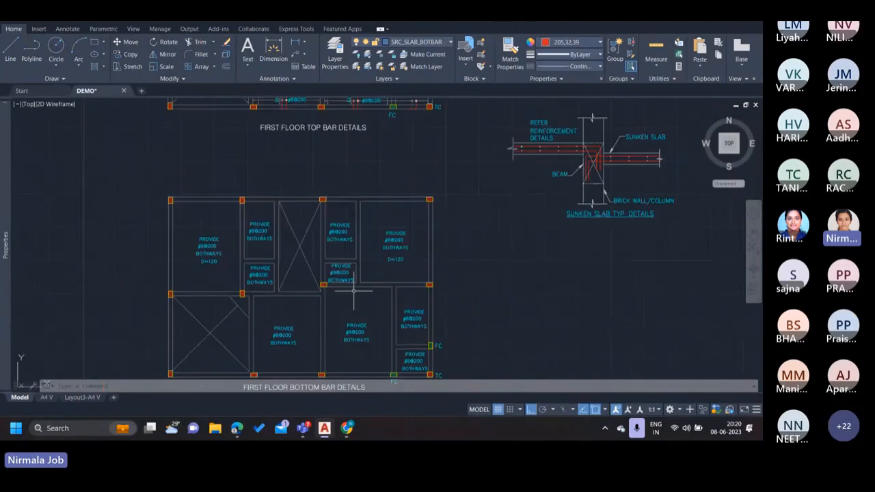
middle_drag(353, 298, 349, 224)
scroll(349, 224, down, 2)
scroll(326, 297, up, 2)
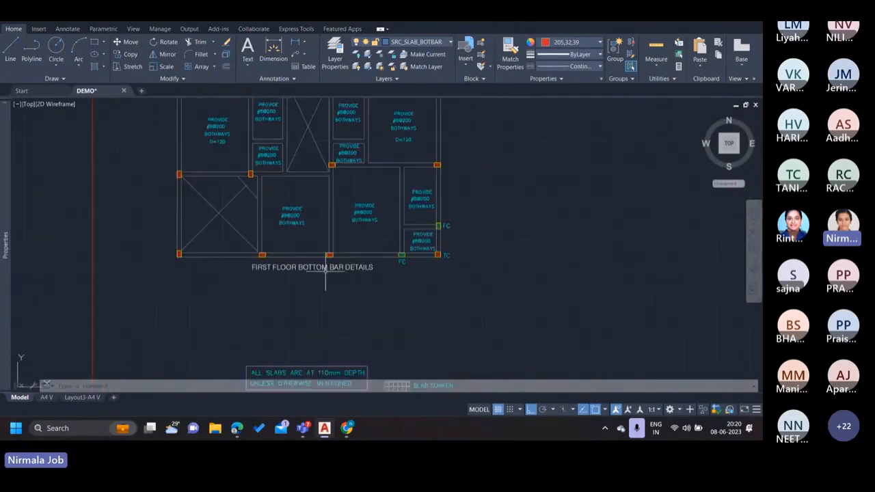
scroll(346, 236, down, 2)
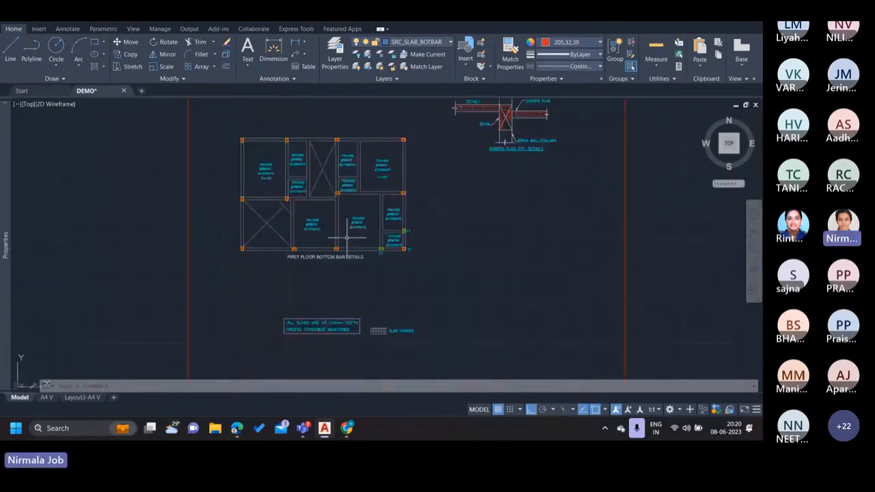
middle_drag(347, 237, 333, 320)
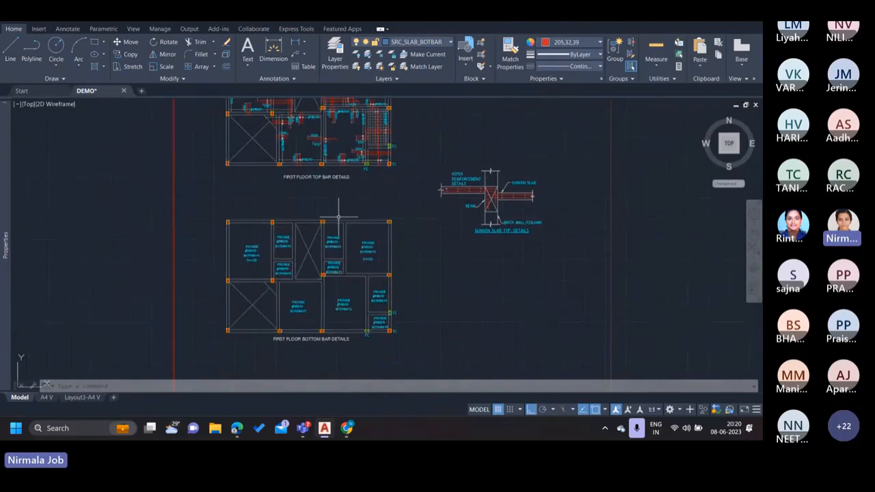
scroll(335, 232, down, 3)
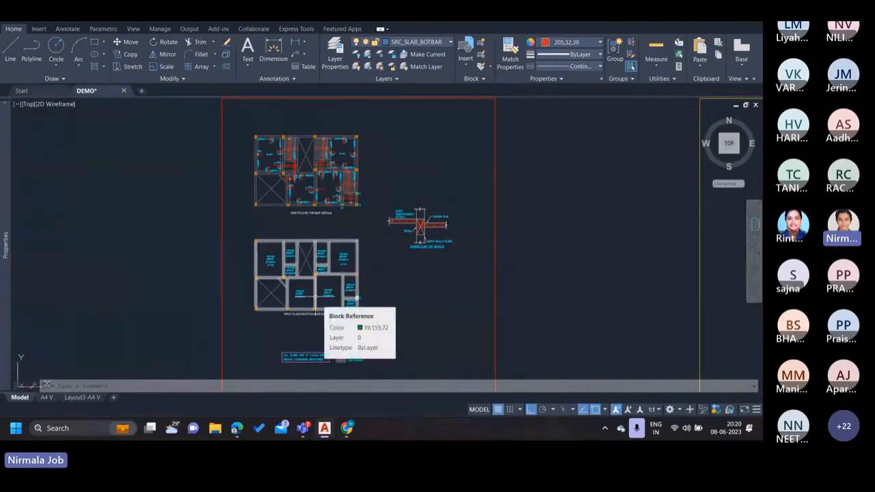
scroll(300, 190, up, 2)
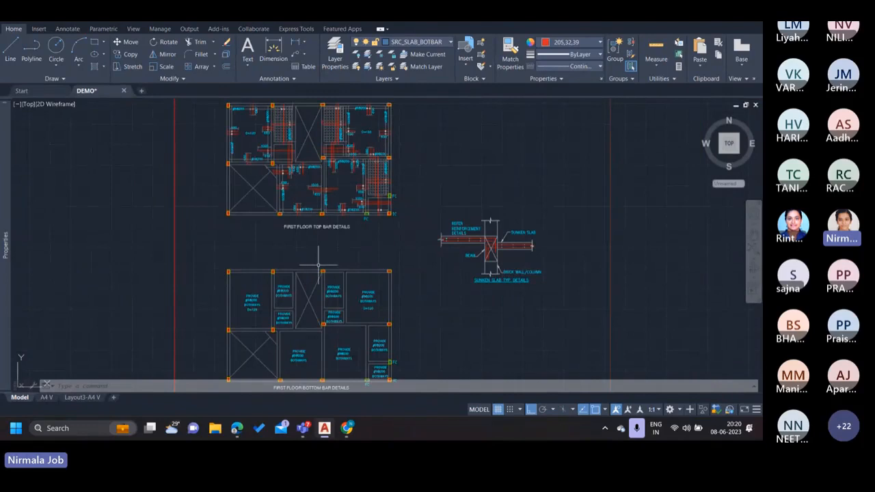
middle_drag(318, 265, 313, 252)
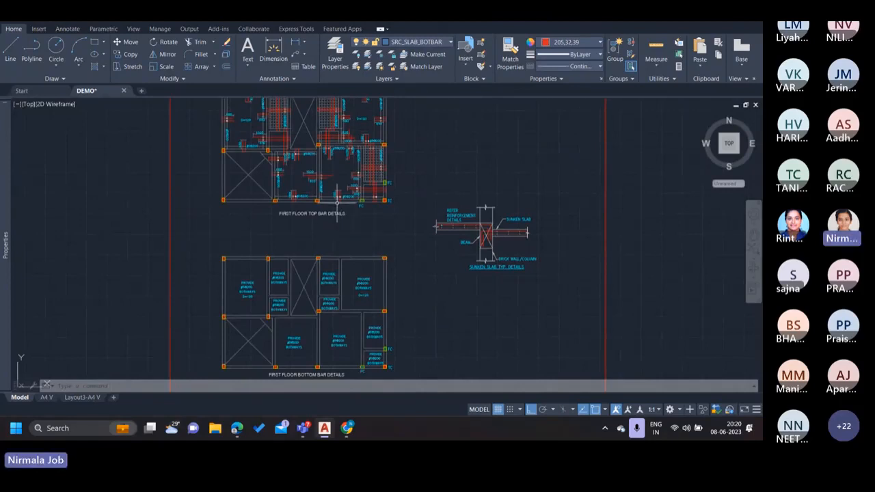
scroll(375, 226, down, 2)
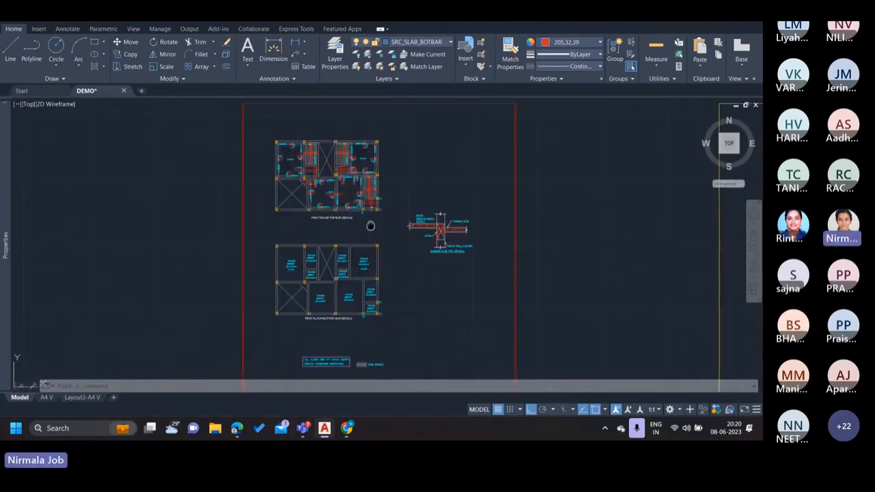
middle_drag(371, 225, 331, 225)
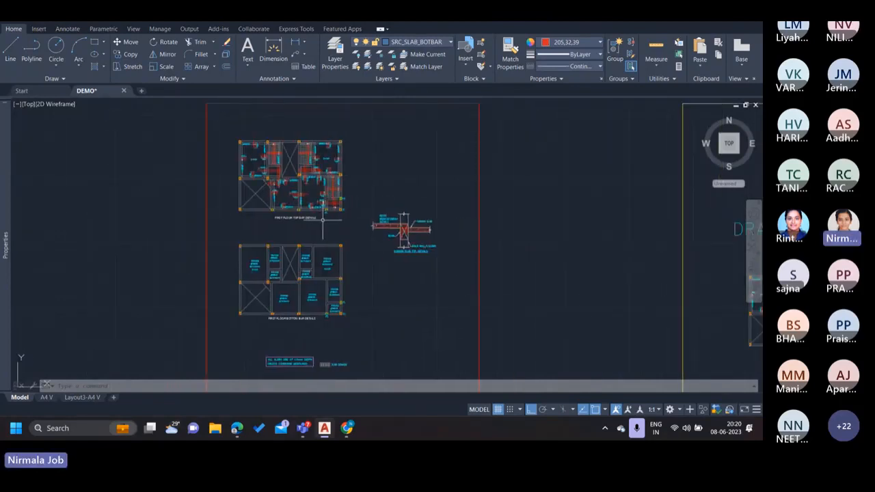
- Examine the drafted copies of the top bar and bottom bar plans in frame 2
scroll(324, 217, down, 2)
middle_drag(324, 218, 156, 191)
middle_drag(350, 207, 328, 203)
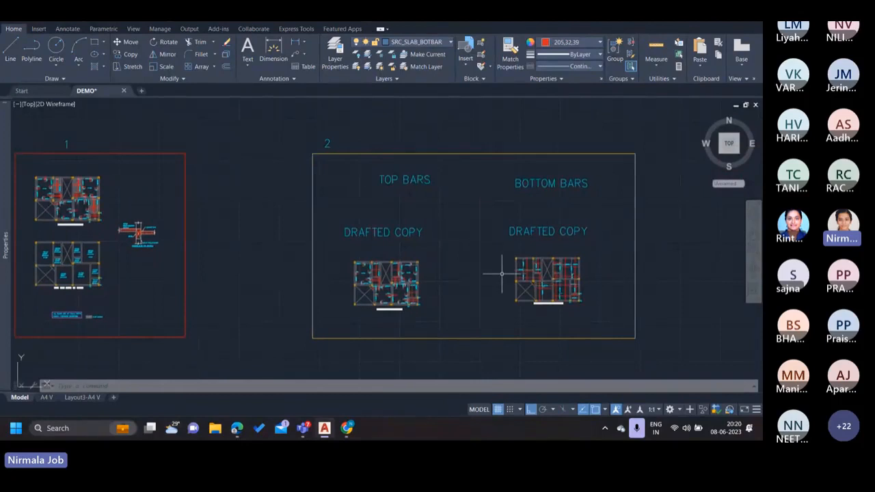
middle_drag(499, 270, 484, 267)
scroll(424, 250, up, 2)
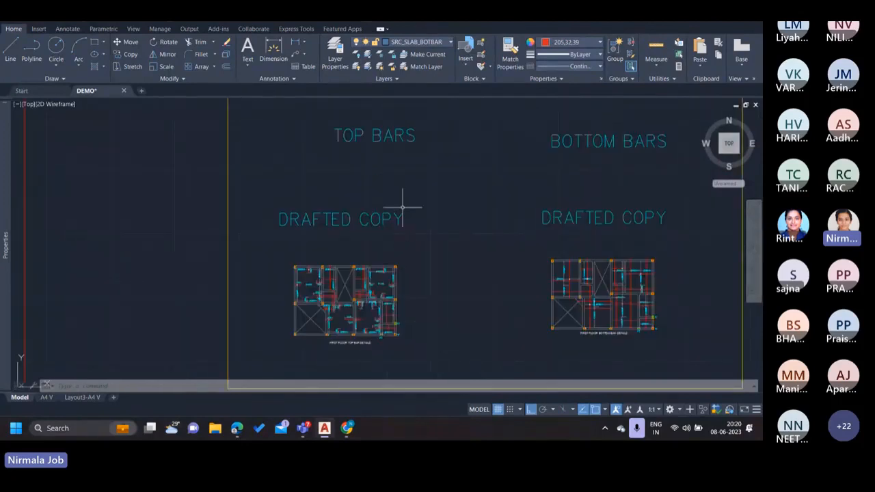
scroll(403, 206, down, 2)
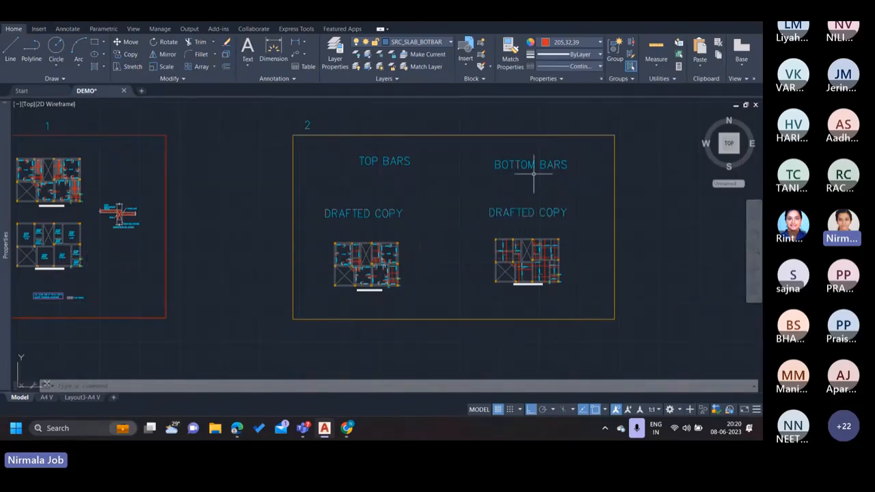
scroll(365, 294, up, 3)
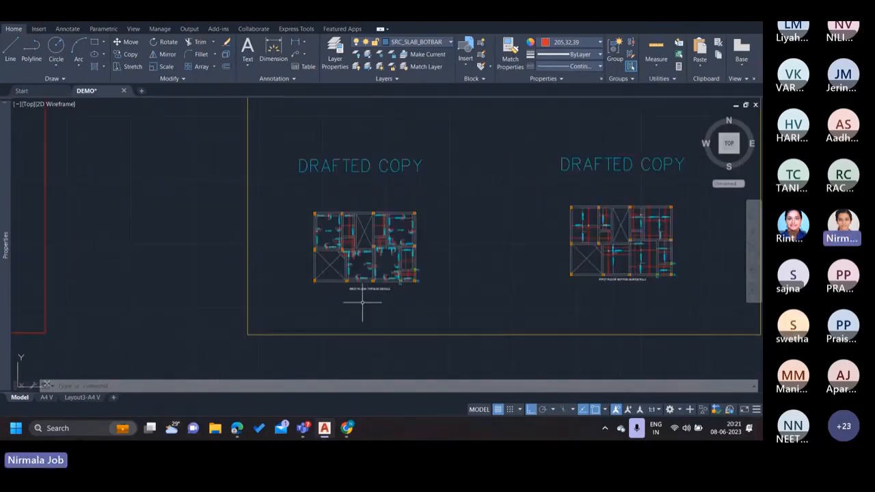
- Compare the drafted first floor top bar plan in frame 2 with the original top bar plan in frame 1
scroll(363, 301, up, 5)
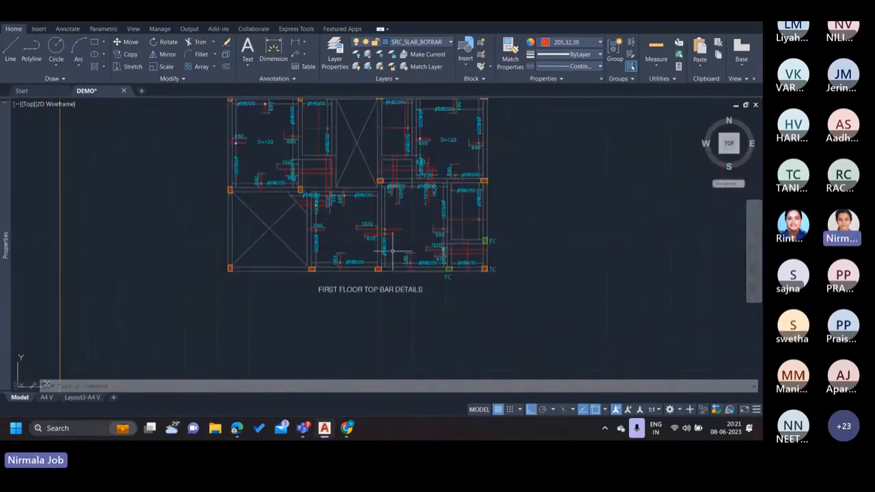
scroll(395, 252, down, 3)
scroll(346, 196, up, 3)
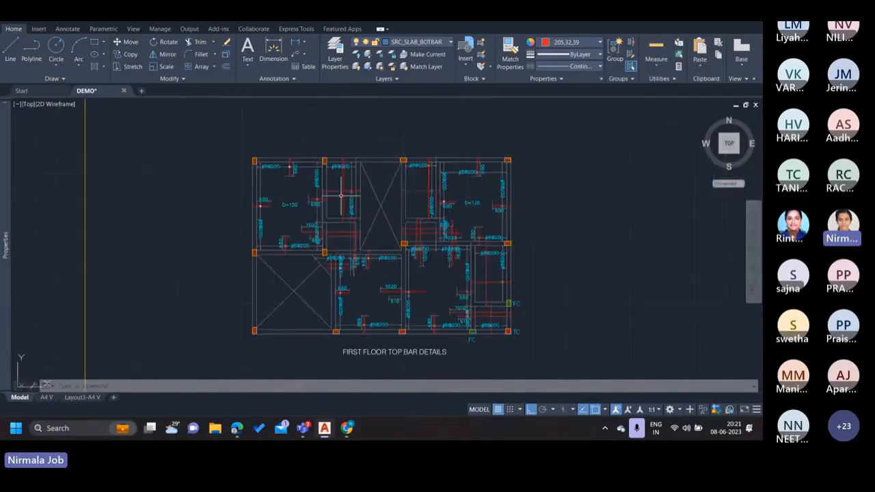
scroll(326, 189, up, 2)
scroll(401, 214, down, 2)
scroll(293, 207, down, 2)
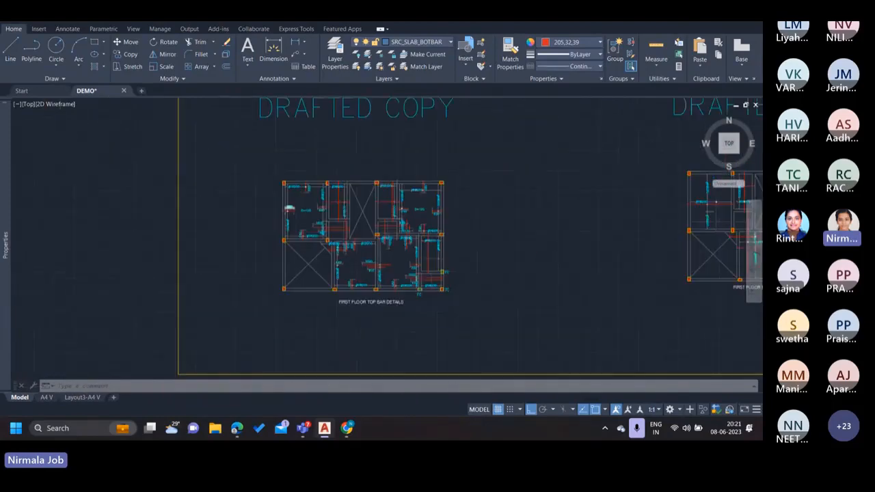
scroll(437, 214, down, 3)
scroll(111, 194, up, 5)
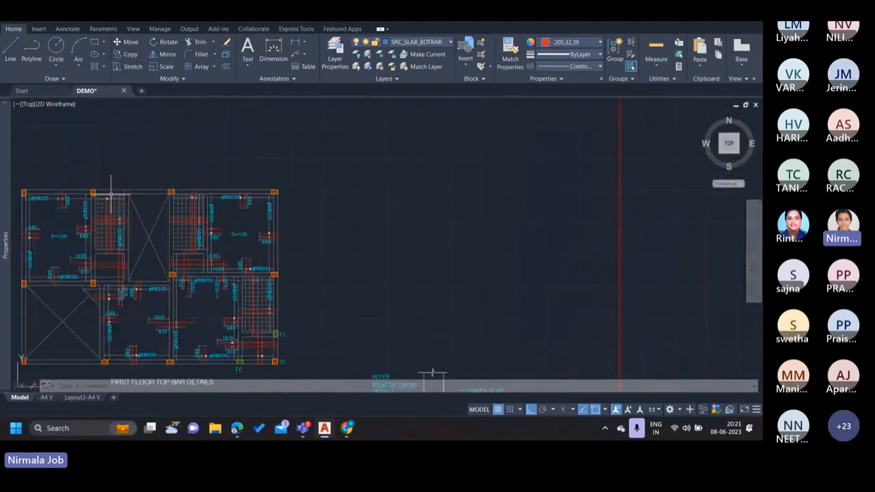
scroll(142, 231, down, 4)
middle_drag(371, 269, 111, 162)
scroll(463, 312, up, 2)
middle_drag(462, 313, 414, 299)
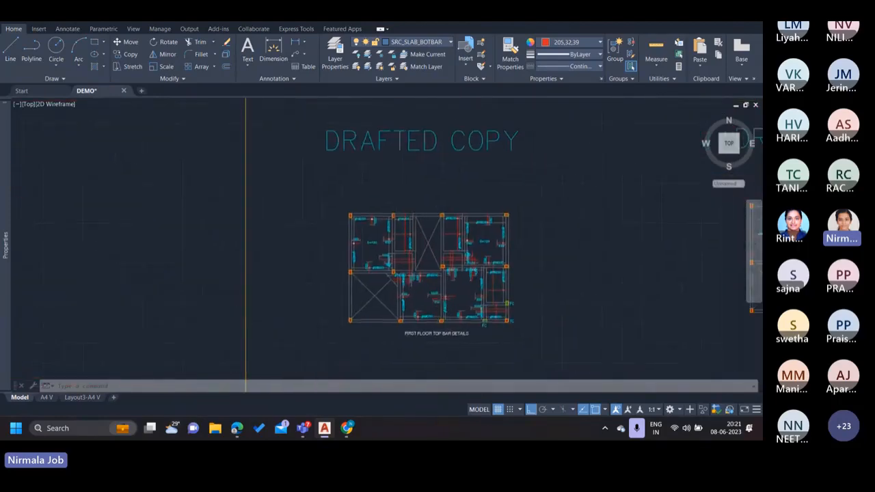
scroll(378, 227, up, 2)
scroll(378, 227, down, 2)
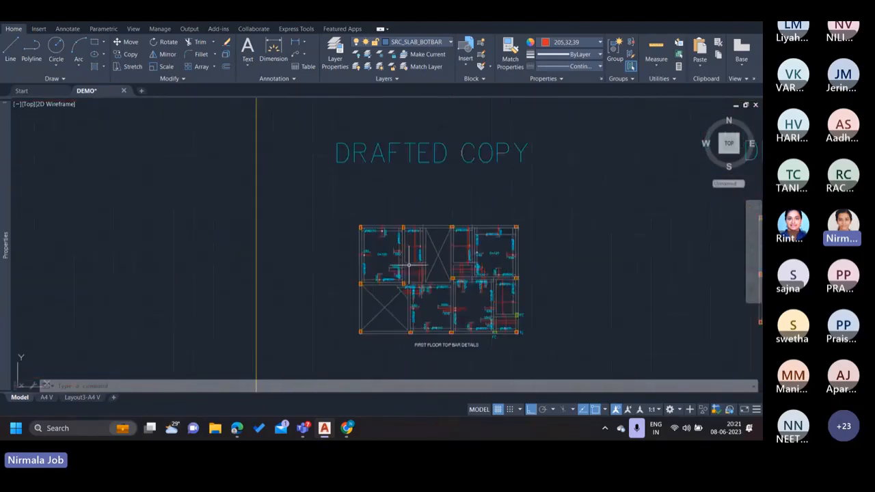
scroll(397, 254, up, 1)
middle_drag(396, 253, 370, 231)
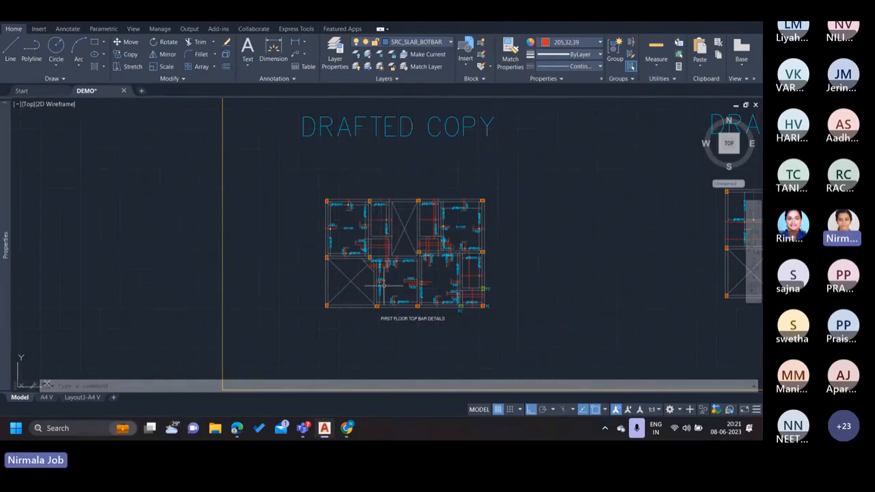
- Inspect the object properties of the 680 mm top bar at the upper beam of the upper-left room in the frame 2 drafted copy
scroll(349, 196, up, 2)
scroll(350, 202, up, 3)
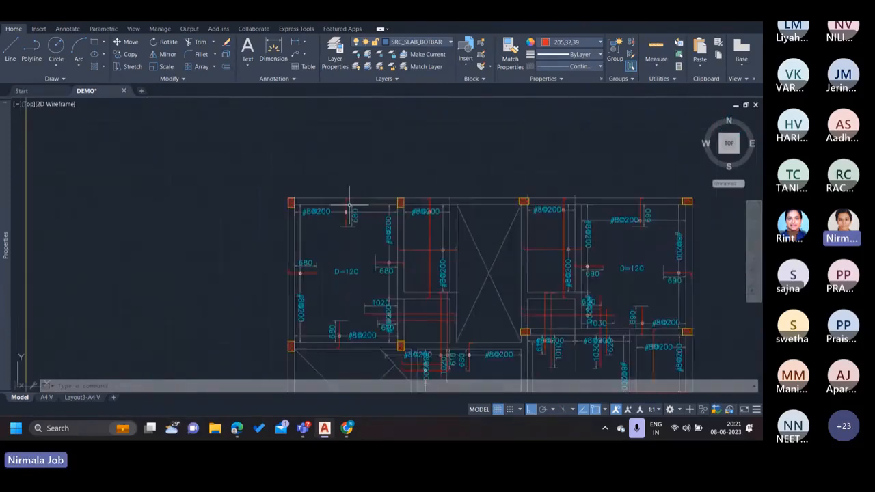
click(343, 215)
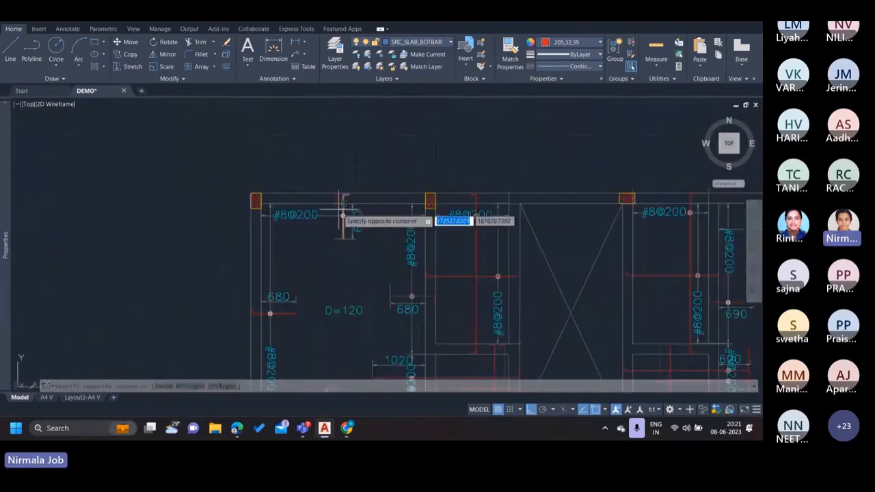
click(339, 209)
scroll(401, 254, down, 5)
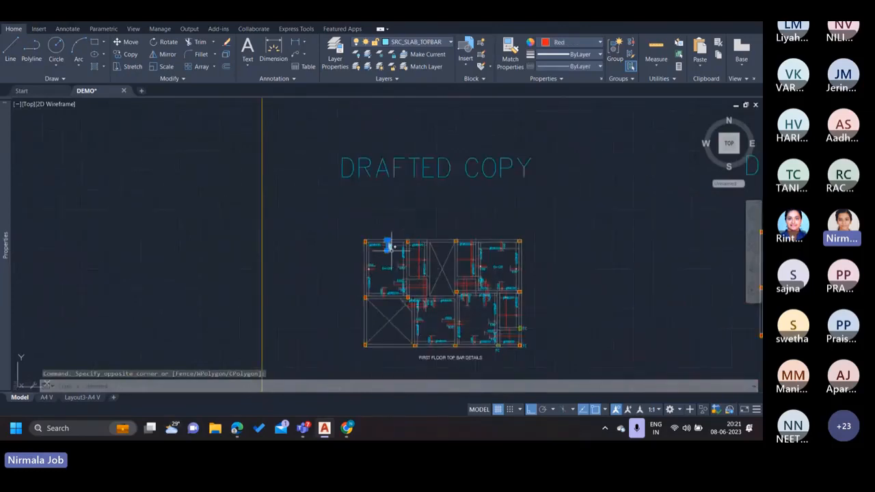
right_click(369, 209)
click(400, 397)
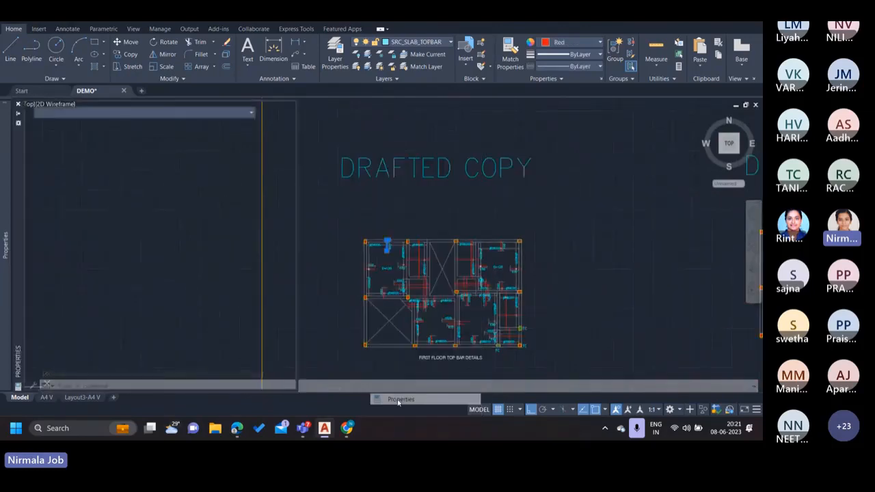
key(Escape)
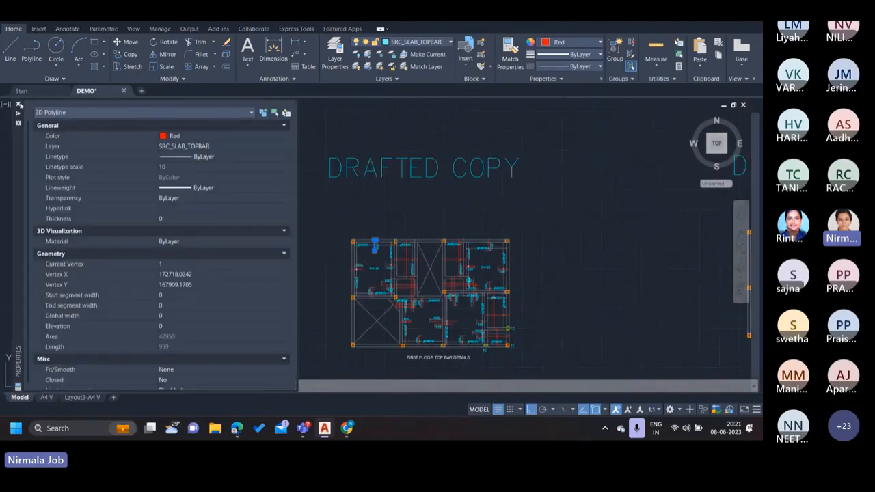
click(18, 104)
- Inspect the properties of the matching top bar's vertical segment in the original frame 1 top bar plan
scroll(307, 220, down, 2)
scroll(252, 219, down, 4)
middle_drag(253, 219, 449, 228)
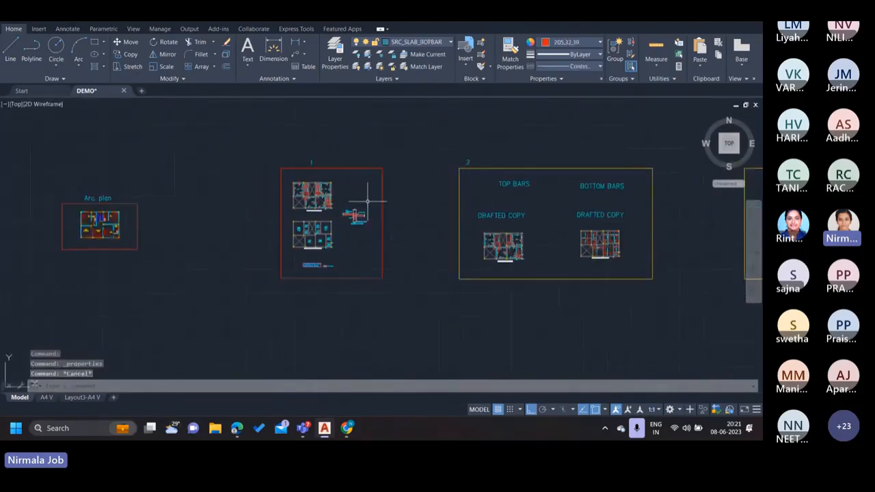
scroll(309, 192, up, 4)
scroll(284, 161, up, 5)
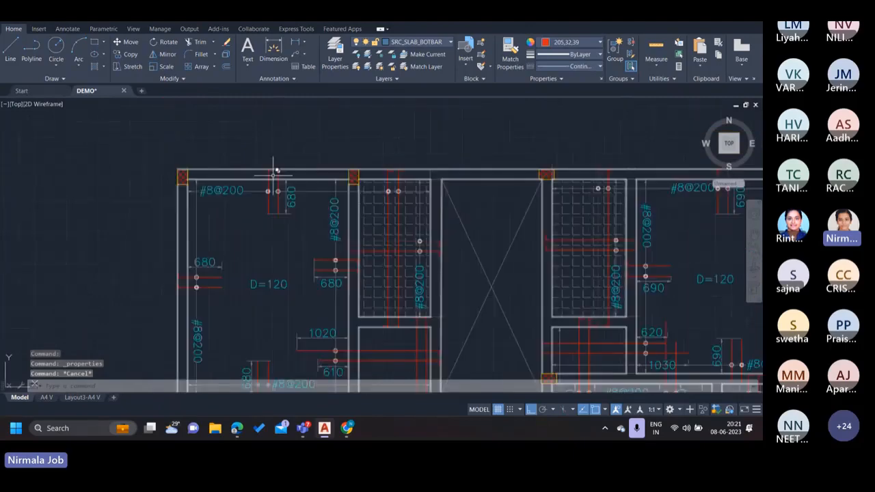
scroll(272, 179, up, 4)
click(270, 197)
click(251, 192)
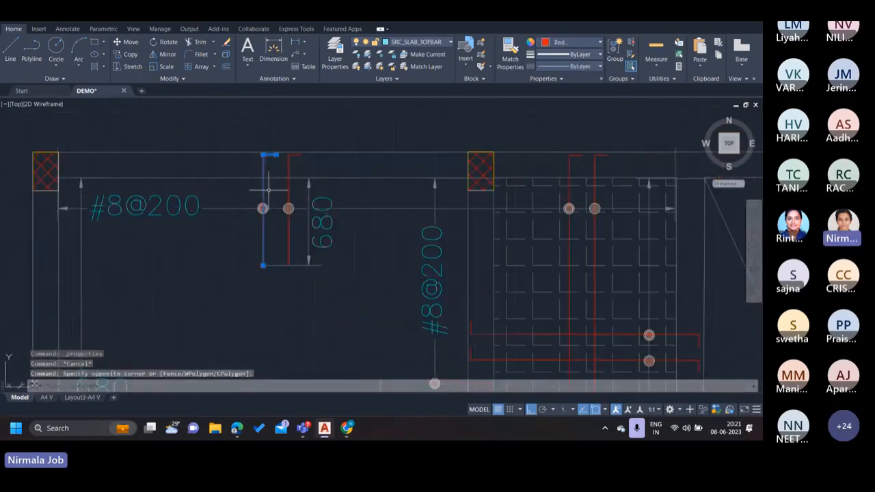
right_click(272, 164)
click(312, 396)
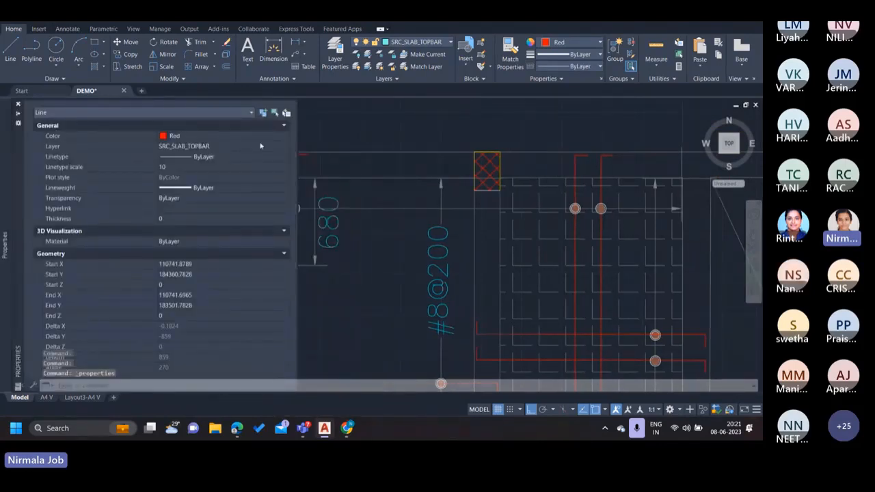
scroll(320, 146, down, 2)
middle_drag(317, 156, 375, 165)
scroll(367, 166, up, 4)
key(Escape)
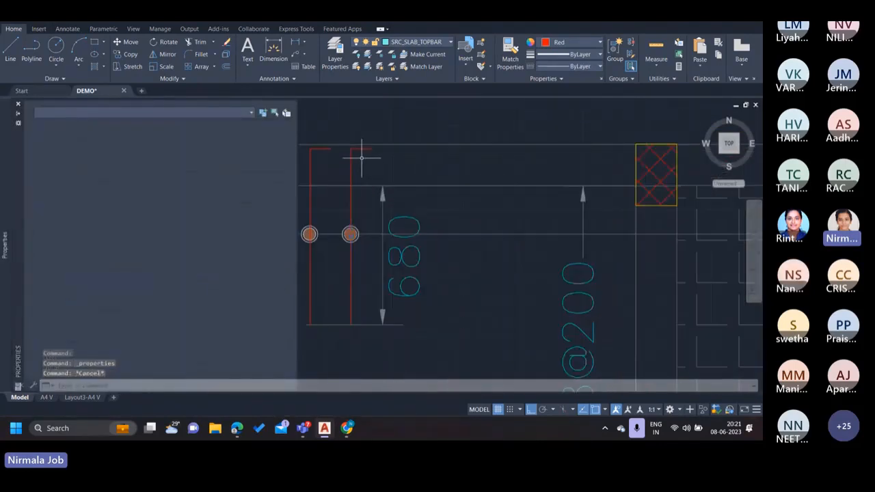
- Inspect the properties of the short bent end of the same frame 1 top bar, then close the properties and clear the selection
click(355, 147)
scroll(355, 147, up, 3)
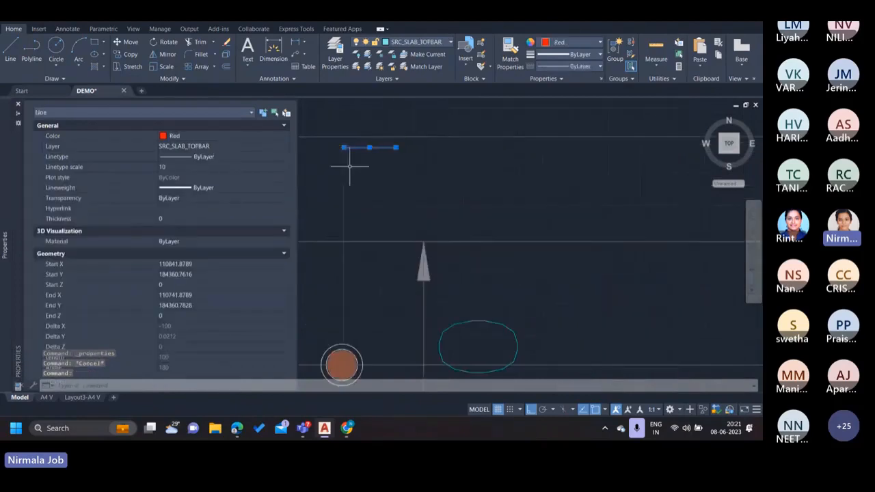
key(ctrl+1)
scroll(343, 175, down, 3)
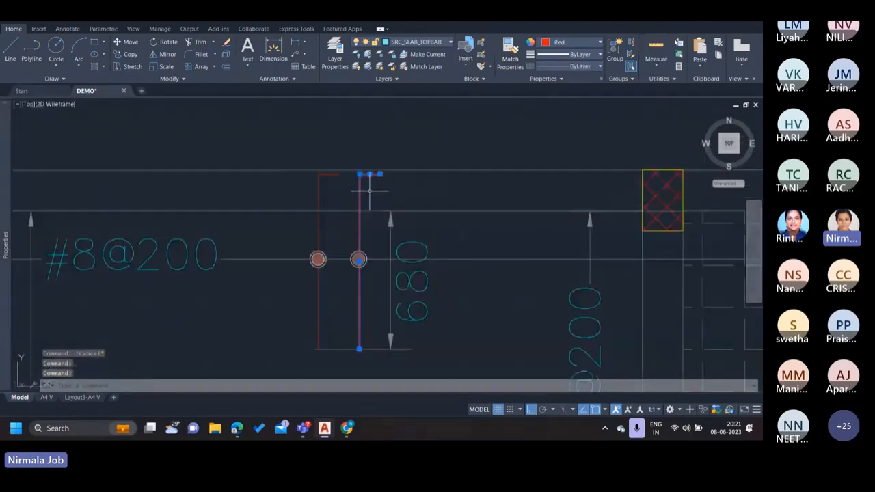
middle_drag(370, 191, 380, 171)
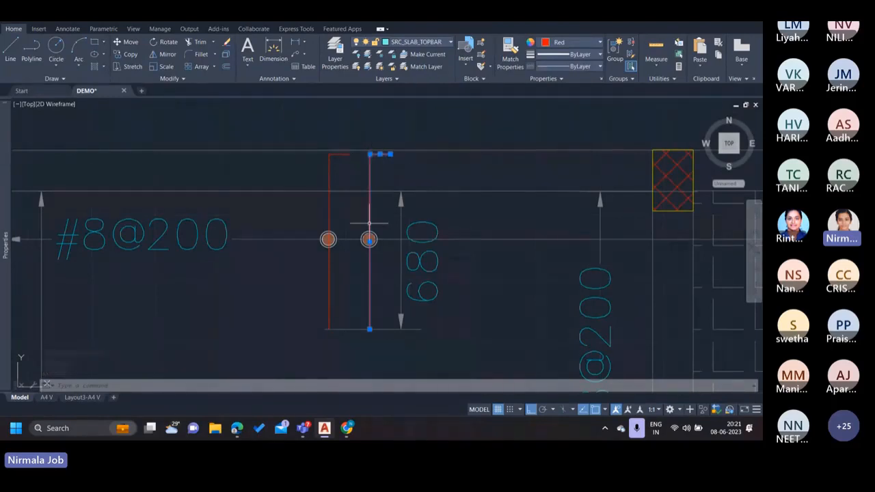
key(Escape)
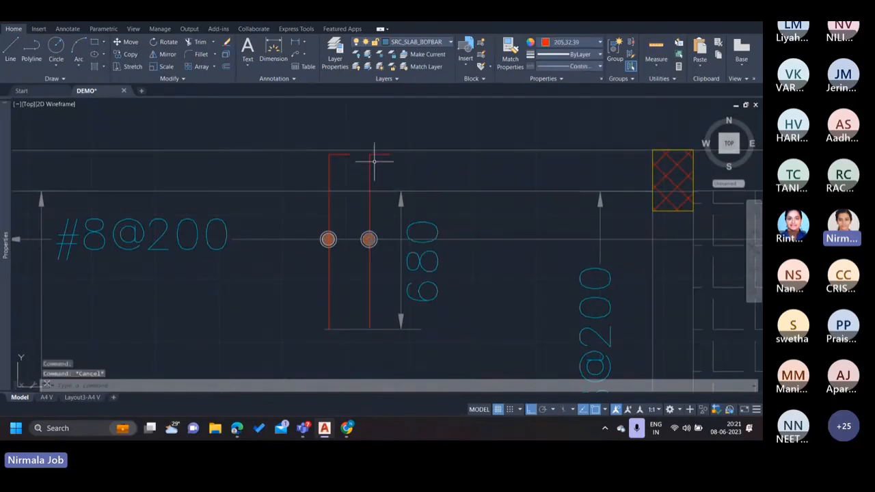
- Join the vertical segment and the short bent end of the frame 1 top bar into one polyline
scroll(374, 162, up, 2)
click(374, 162)
click(362, 165)
click(388, 160)
click(384, 147)
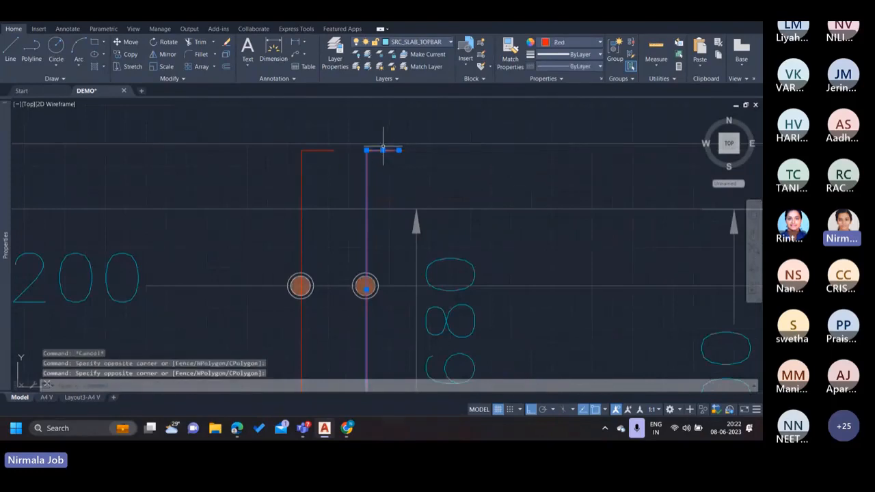
scroll(384, 183, down, 1)
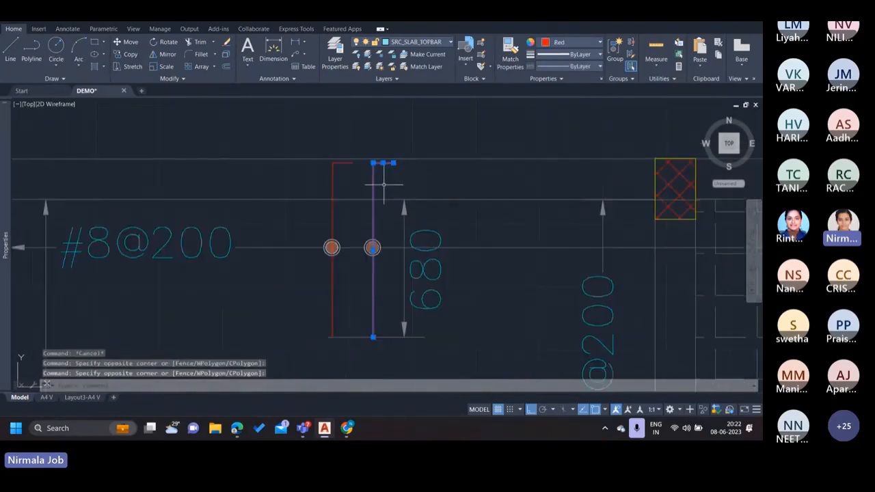
text(j)
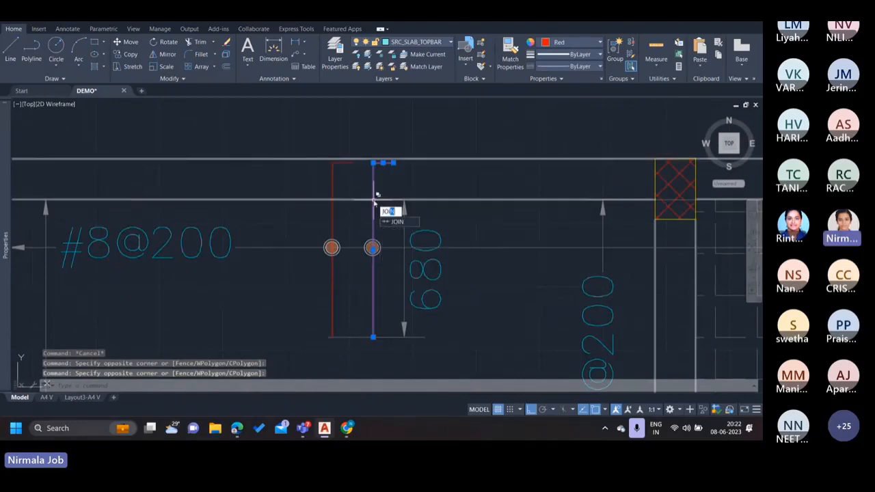
key(Return)
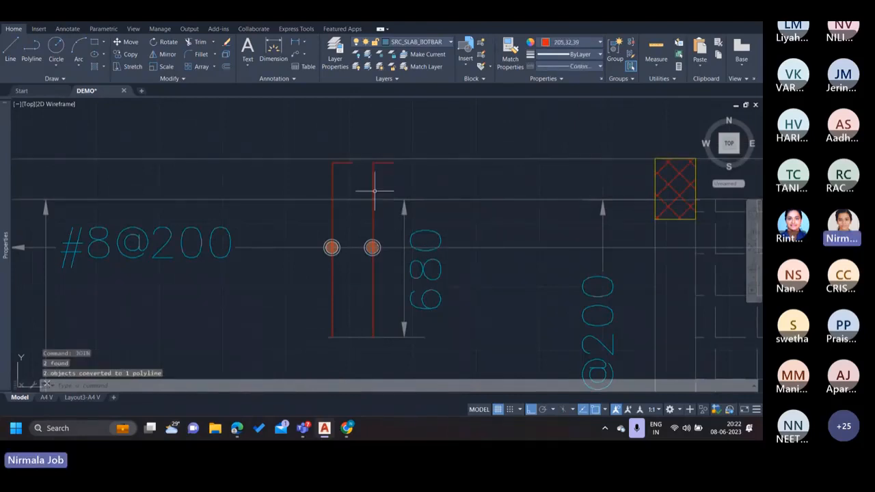
- Check the properties of the joined top bar polyline
click(374, 190)
mouse_move(2, 228)
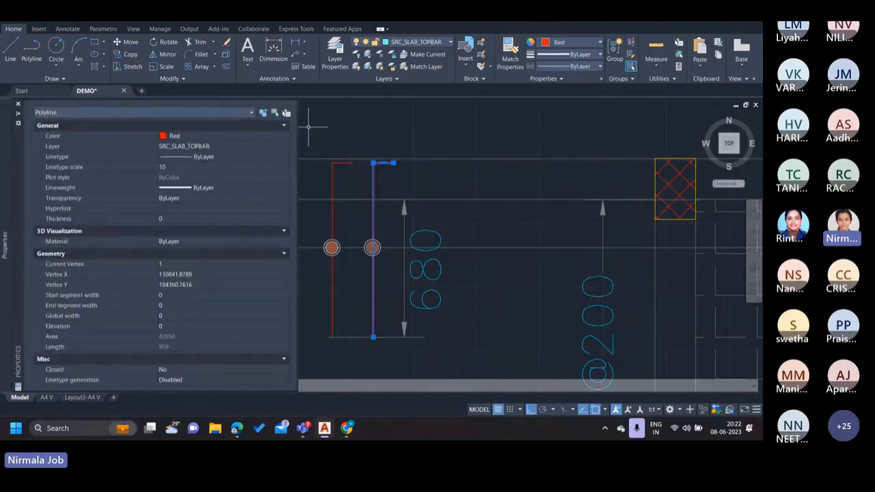
key(Escape)
- Join the segments of the upper horizontal top bar crossing the hatched slab beside the upper-left room into one polyline
scroll(369, 184, down, 1)
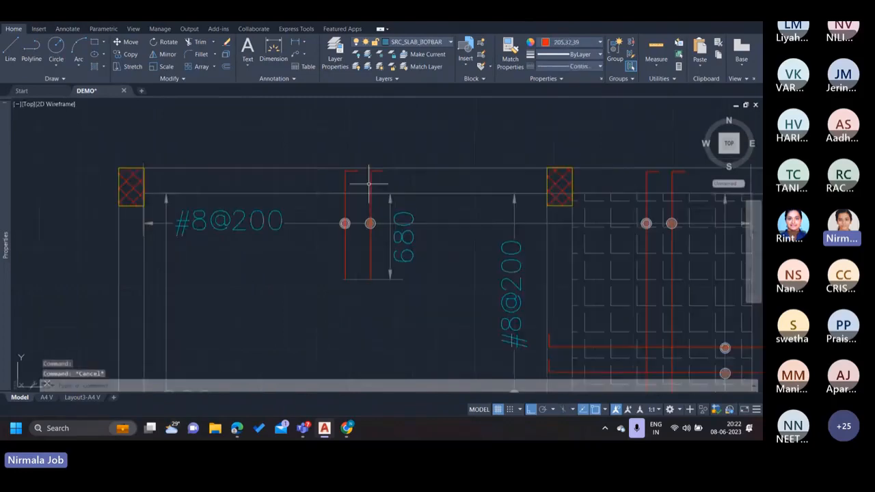
mouse_move(476, 246)
middle_down()
mouse_move(405, 194)
mouse_move(472, 253)
mouse_move(406, 233)
middle_up()
scroll(475, 249, down, 1)
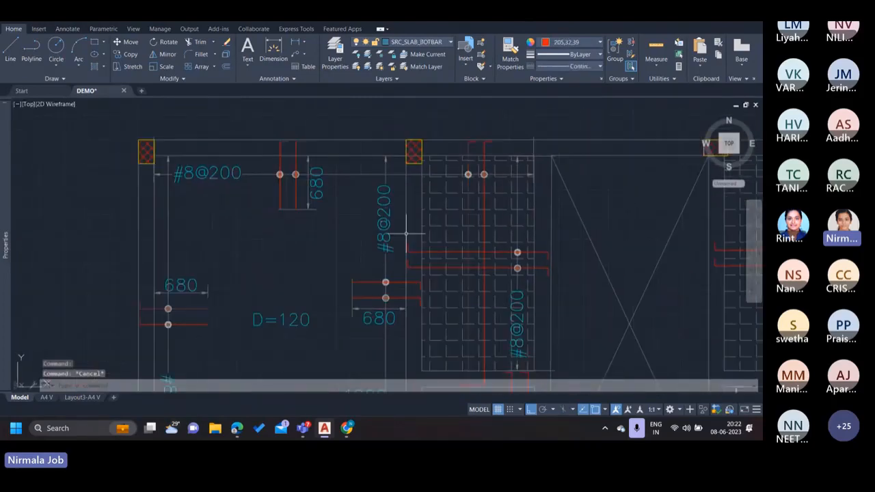
click(406, 233)
scroll(544, 253, up, 4)
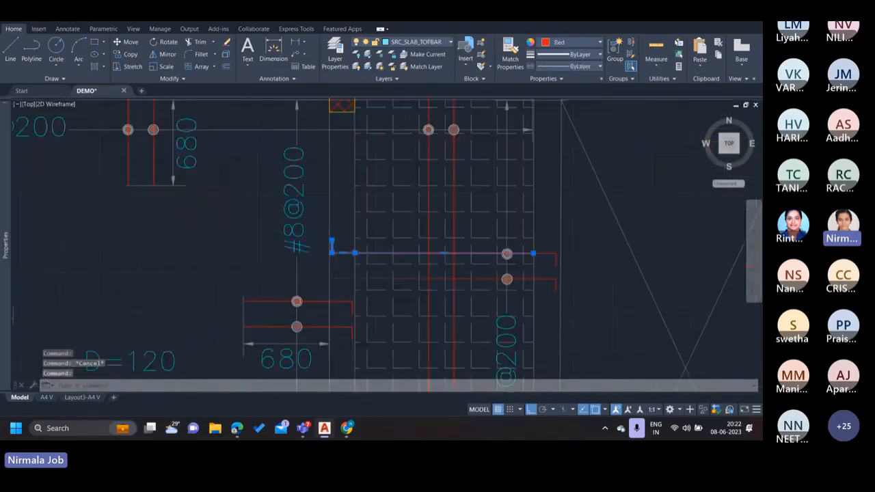
click(547, 250)
scroll(544, 239, down, 2)
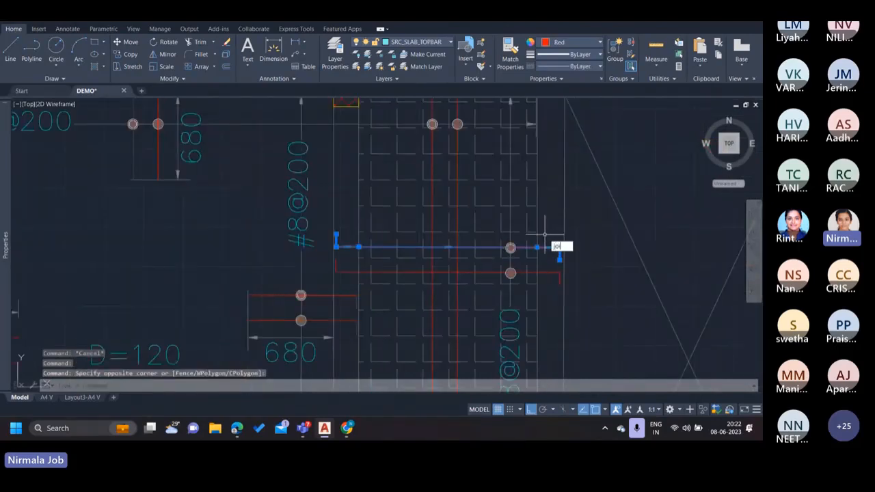
text(in)
key(Return)
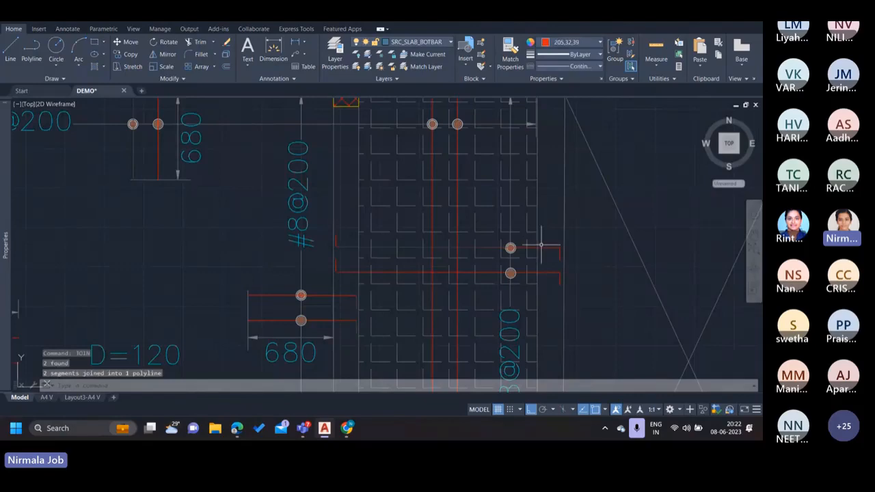
- Select the joined horizontal bar to check its full extent in the top bar plan, then clear the selection
click(542, 245)
click(544, 245)
scroll(582, 276, down, 5)
middle_drag(582, 277, 434, 260)
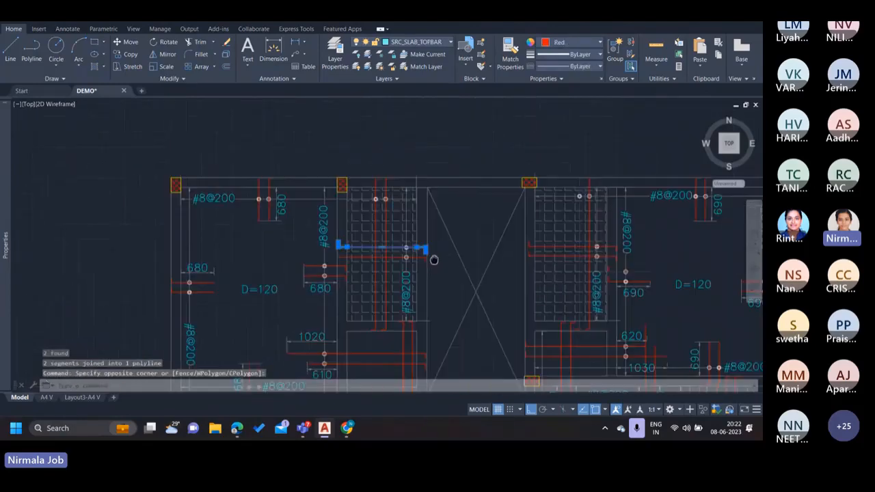
key(Escape)
- Examine the bent end of the upper-left room's top bar against the beam edge in the frame 2 drafted copy
scroll(431, 258, down, 6)
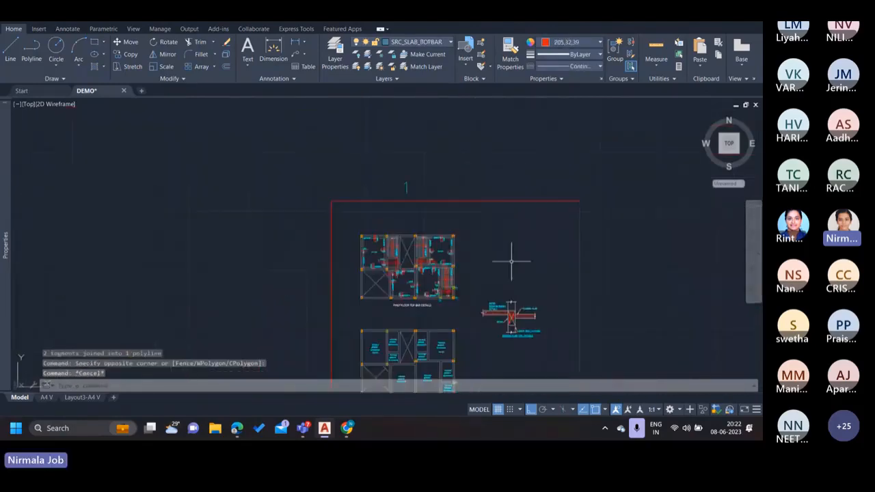
middle_drag(511, 260, 484, 261)
scroll(484, 261, down, 4)
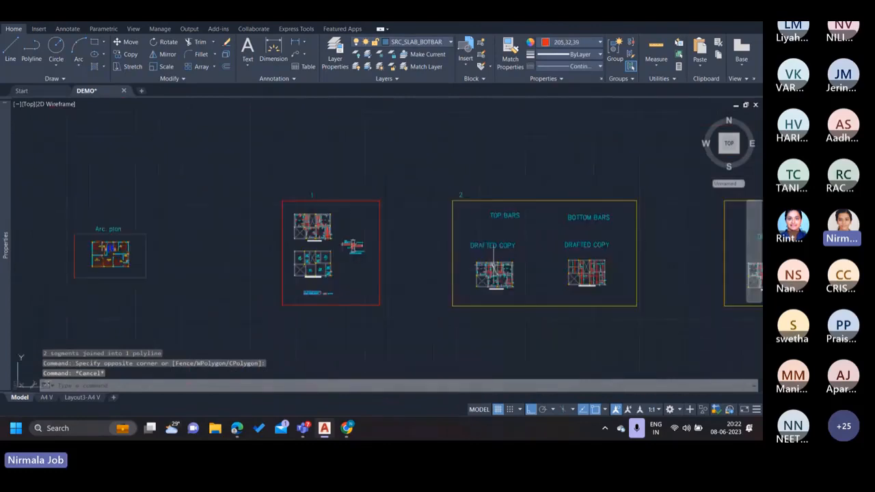
scroll(491, 262, up, 6)
scroll(466, 262, up, 4)
middle_drag(486, 270, 464, 248)
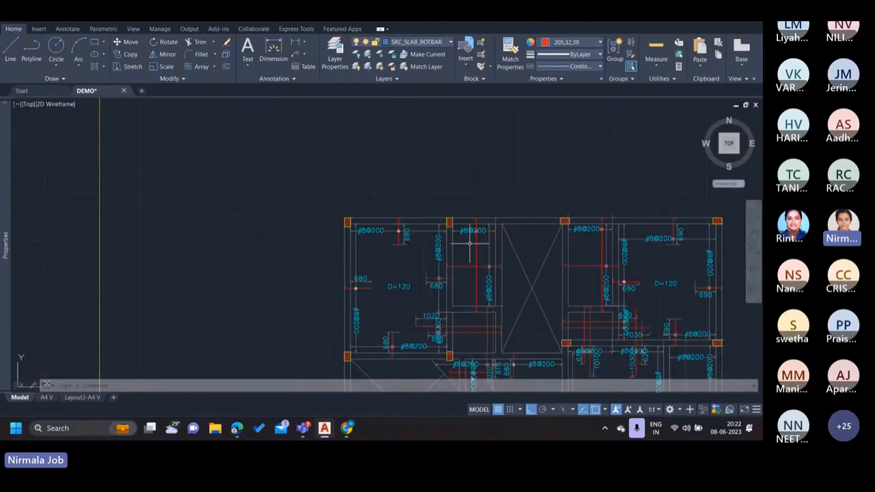
scroll(400, 220, up, 6)
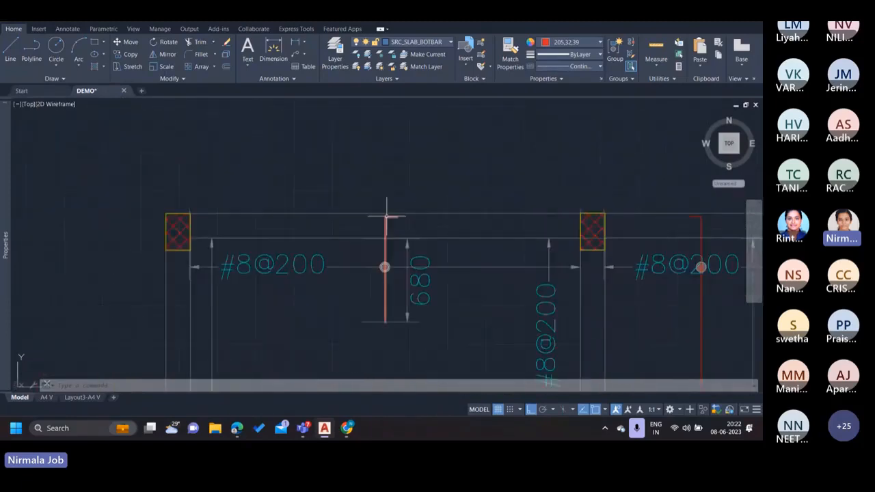
scroll(385, 213, up, 3)
scroll(379, 213, down, 4)
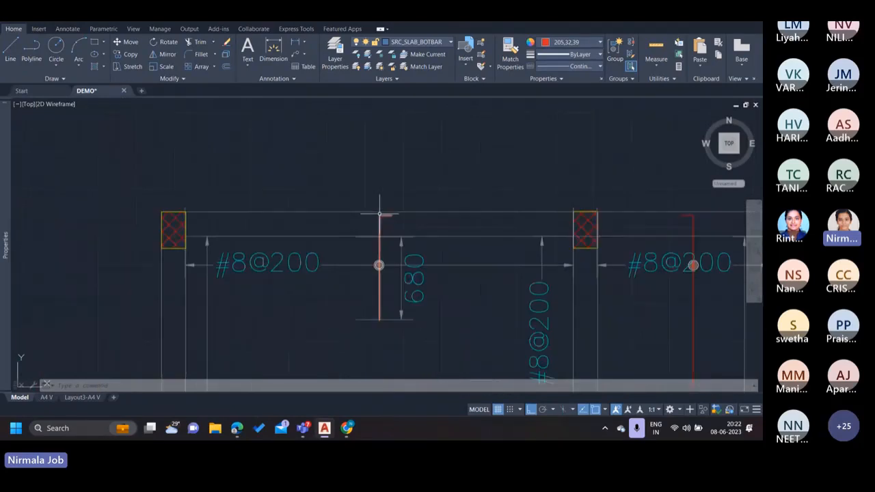
scroll(346, 214, up, 2)
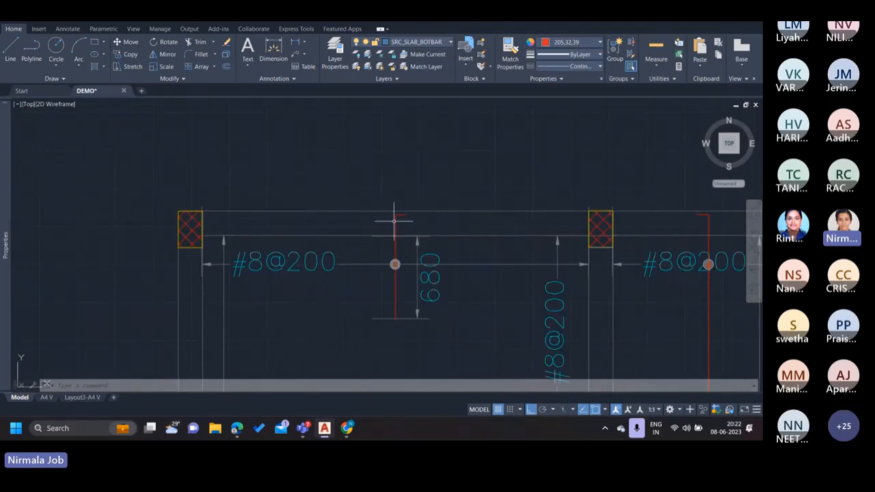
scroll(400, 219, up, 2)
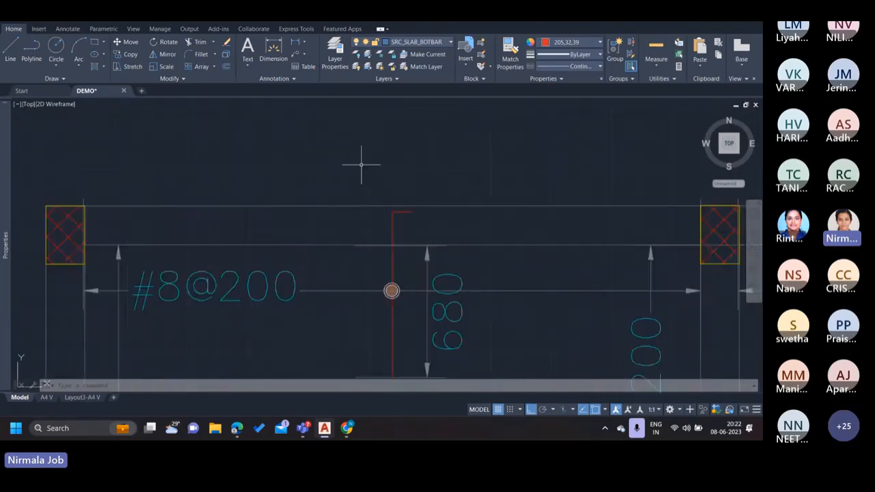
- Add a vertical linear dimension for the cover between the drafted top bar's bent end and the beam's outer edge
click(295, 44)
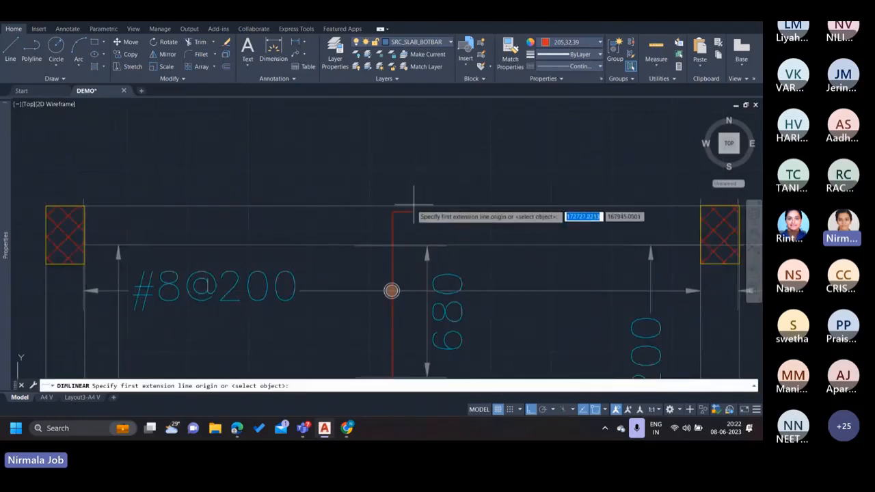
scroll(391, 212, up, 2)
click(391, 212)
click(391, 197)
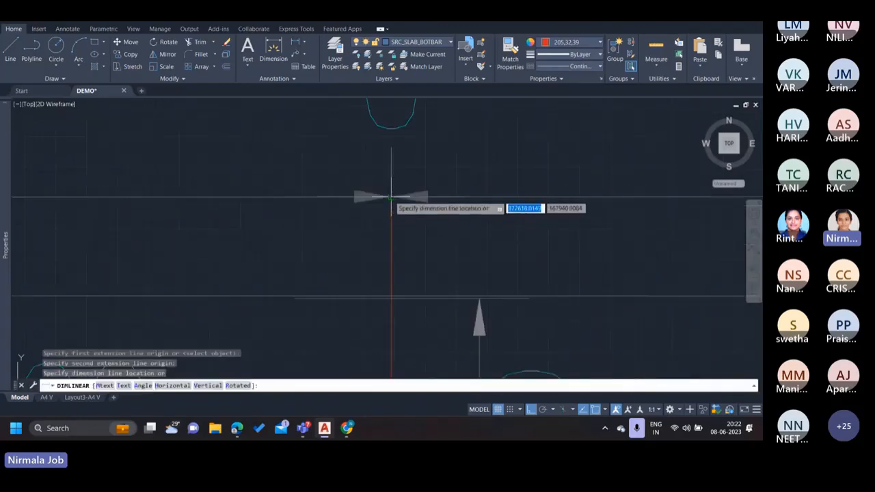
click(392, 196)
scroll(401, 225, down, 3)
scroll(408, 247, down, 5)
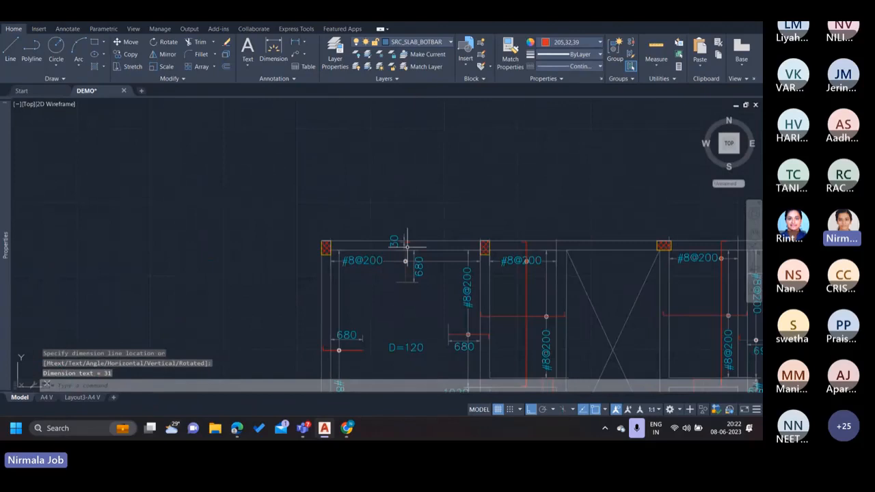
- Add a vertical linear dimension for the cover between the original top bar's bent end and the beam's outer edge in frame 1's upper-left room
scroll(408, 247, down, 3)
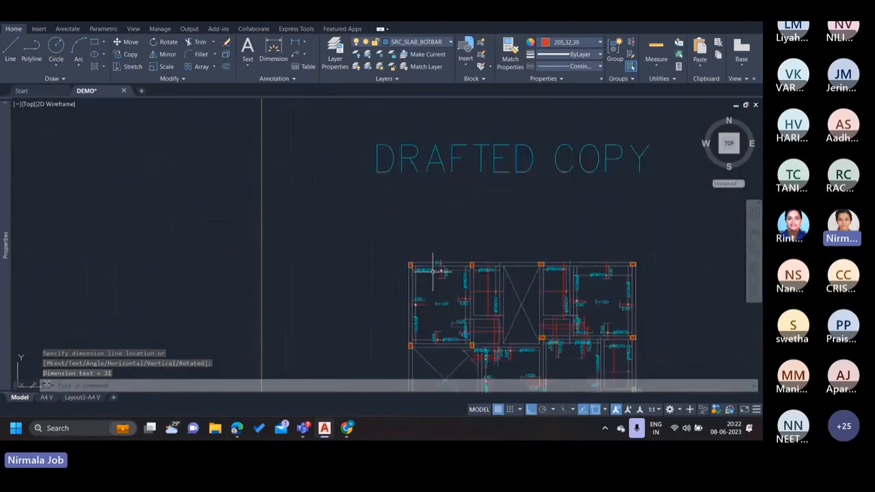
scroll(450, 256, up, 8)
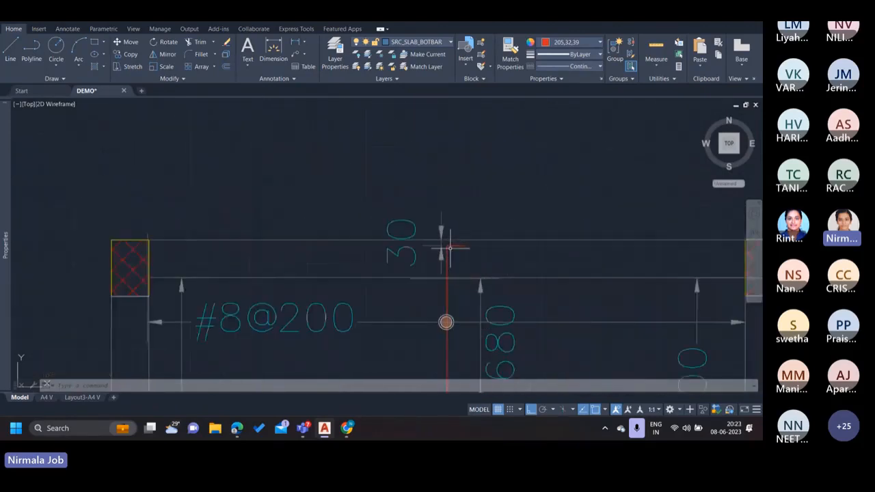
scroll(445, 244, down, 2)
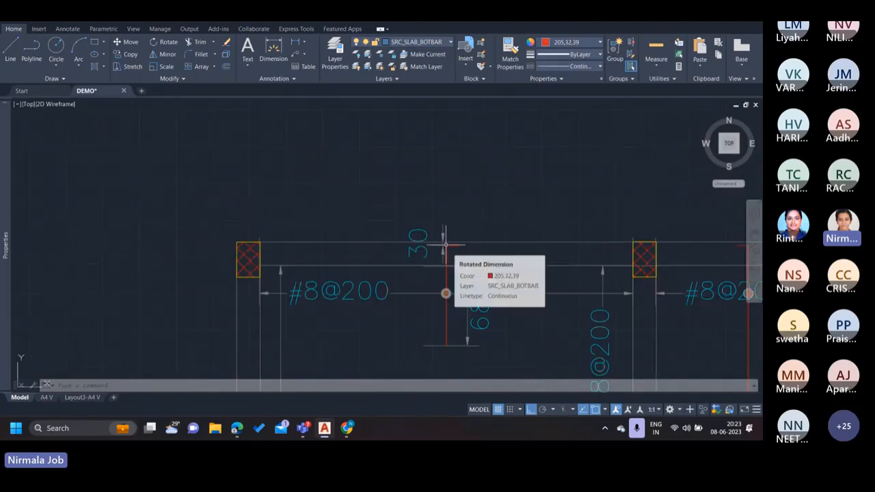
key(Escape)
key(Escape)
scroll(426, 245, down, 9)
middle_drag(220, 227, 518, 257)
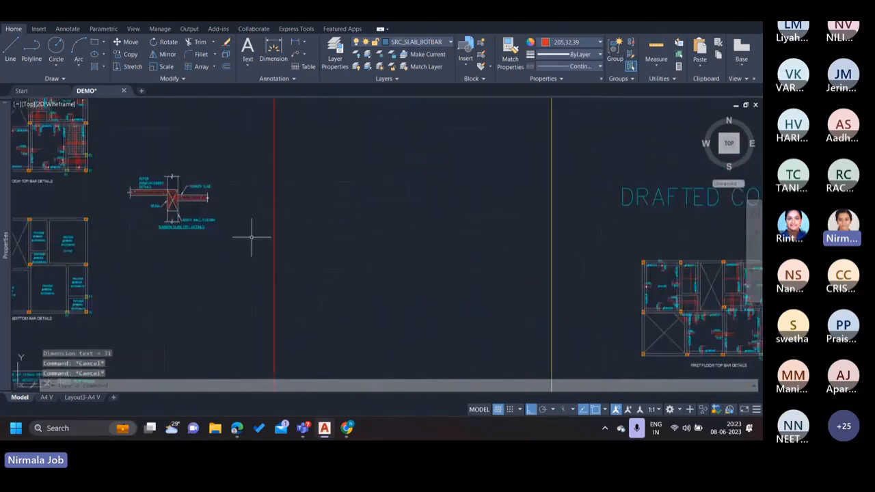
middle_drag(251, 237, 504, 349)
scroll(221, 190, up, 15)
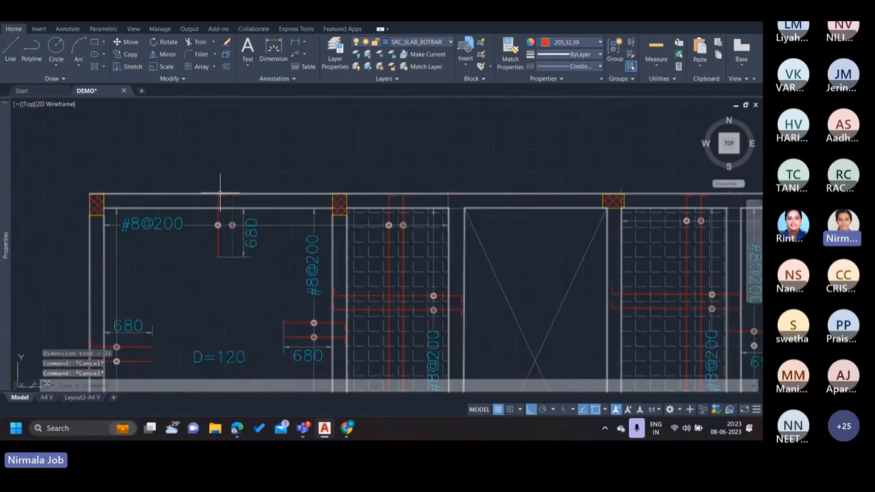
click(294, 42)
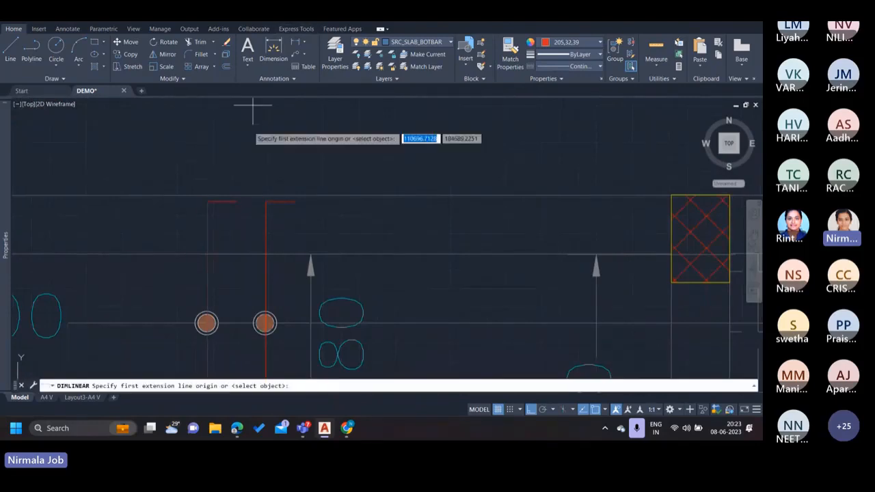
scroll(259, 189, up, 4)
click(272, 183)
click(272, 183)
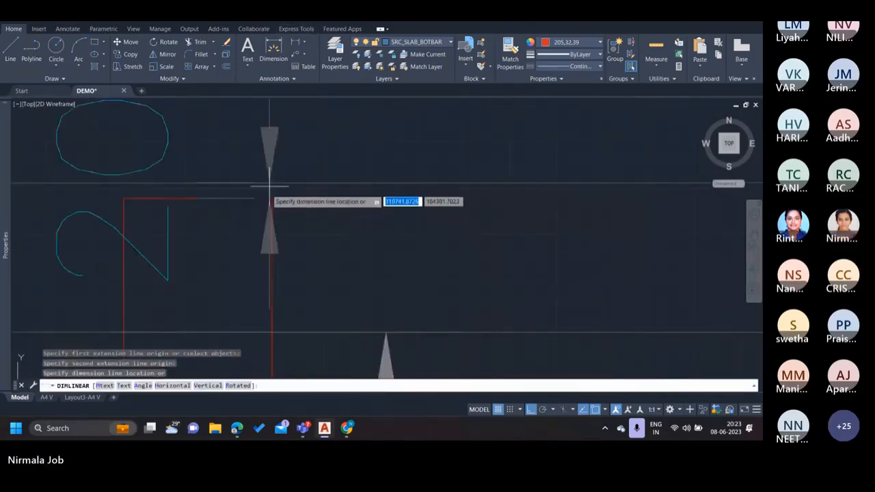
click(266, 188)
- Delete the cover dimension at the bent end of the upper-left room's top bar in the frame 2 drafted copy
scroll(246, 217, down, 4)
scroll(190, 195, up, 2)
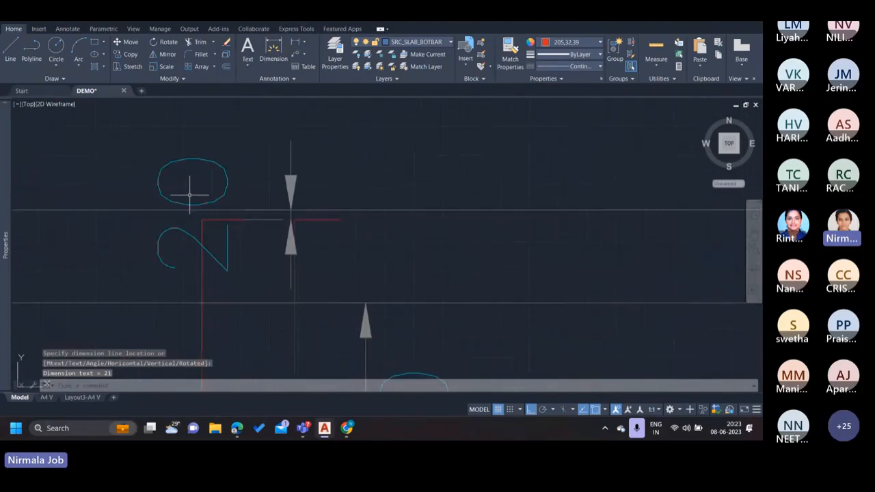
scroll(216, 191, down, 4)
scroll(244, 201, up, 4)
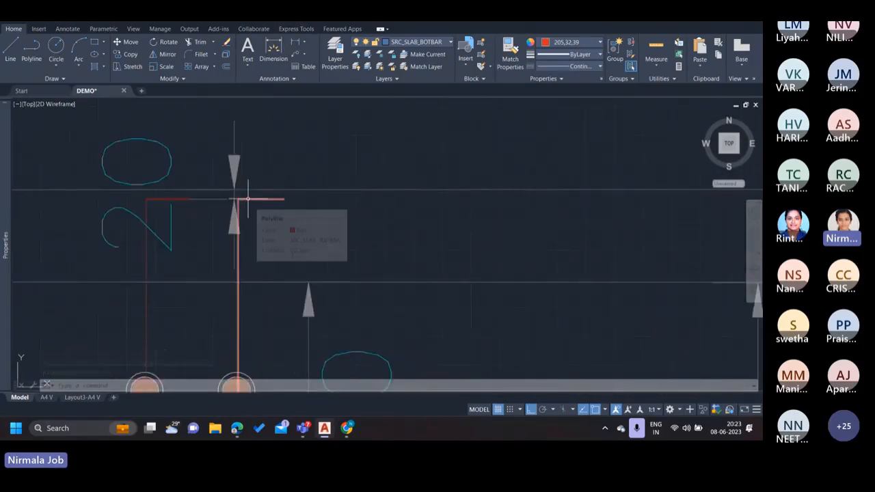
scroll(285, 203, down, 6)
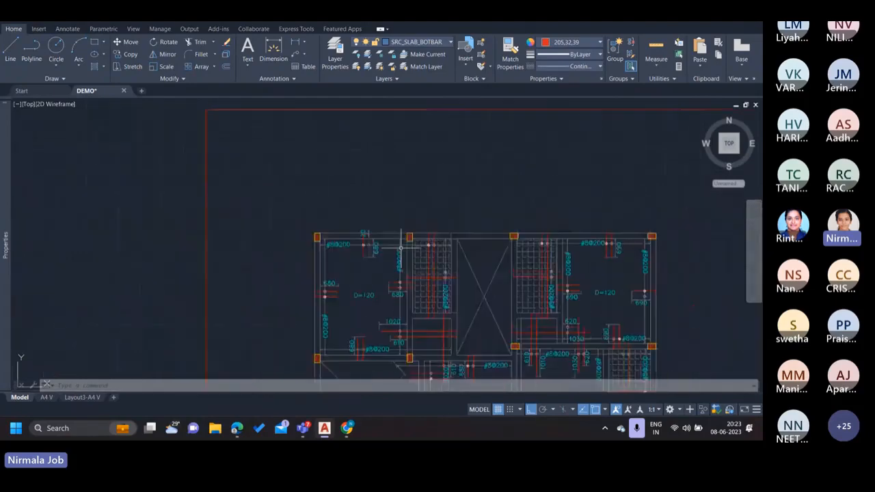
middle_drag(401, 248, 225, 211)
scroll(363, 233, down, 4)
middle_drag(457, 257, 108, 218)
middle_drag(537, 281, 226, 163)
scroll(348, 219, up, 3)
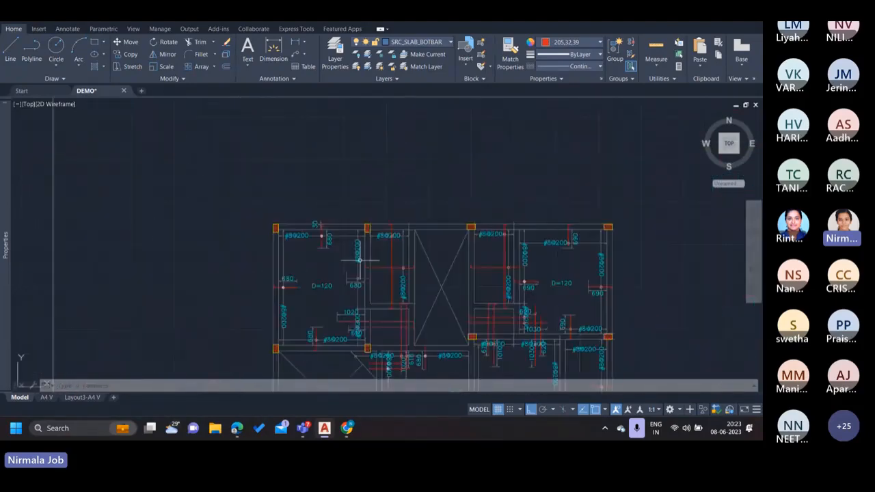
scroll(317, 229, up, 3)
click(317, 229)
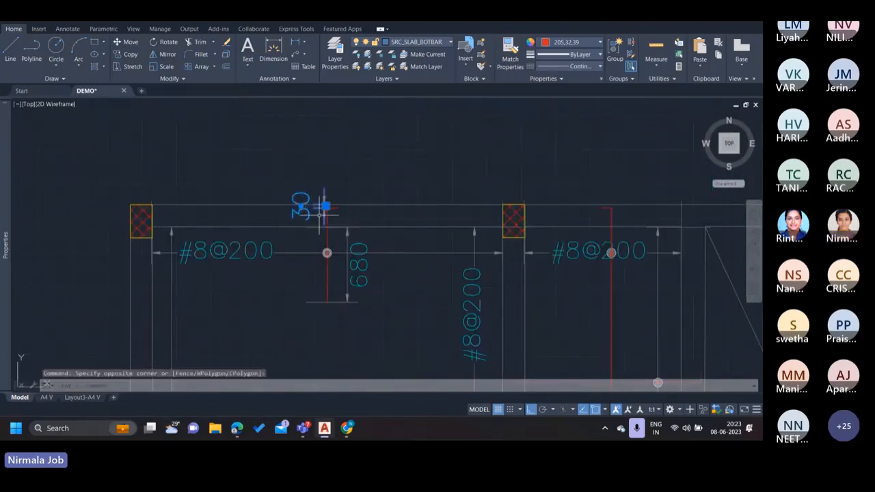
key(Delete)
- Select the drafted upper-left room's short top bar and its #8@200 range dimension in turn to check them, clearing each selection
scroll(361, 250, down, 4)
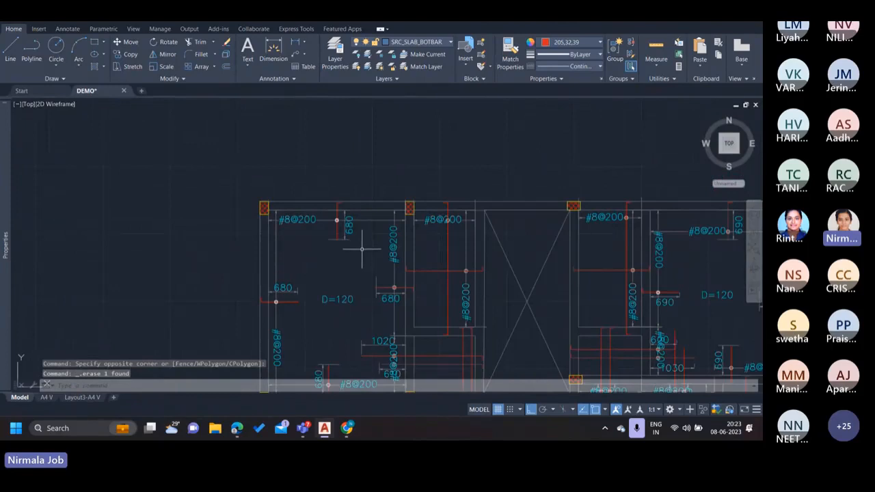
scroll(351, 253, up, 2)
scroll(347, 223, up, 2)
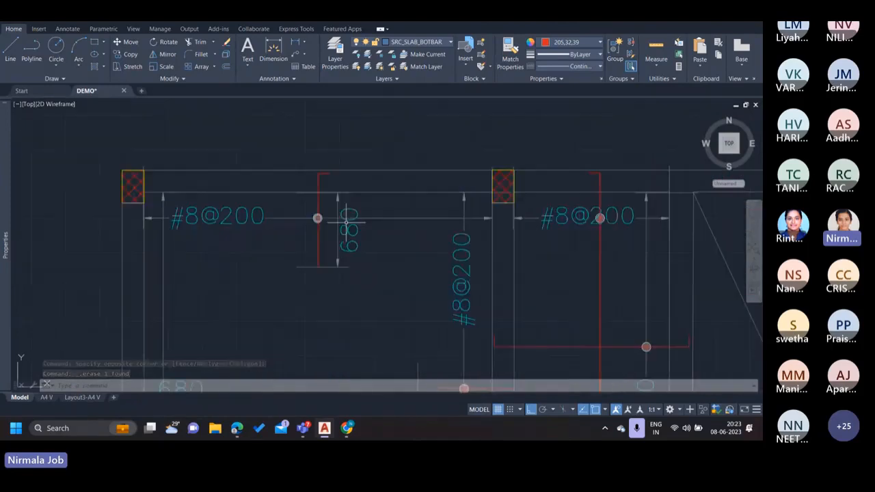
scroll(346, 222, up, 2)
click(304, 192)
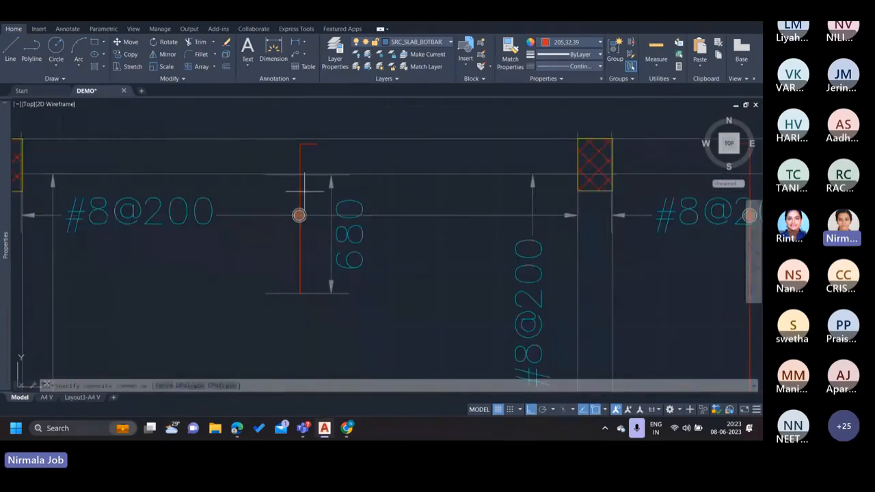
click(303, 191)
scroll(322, 292, down, 2)
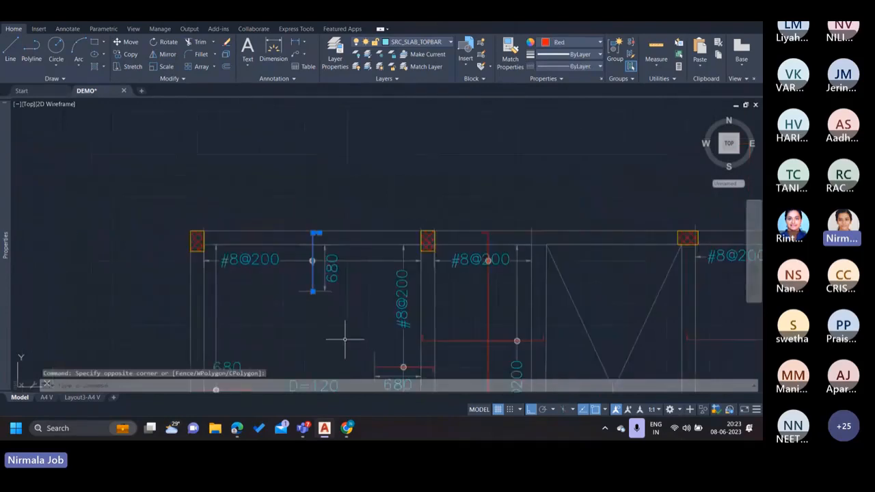
key(Escape)
scroll(283, 267, up, 2)
click(283, 256)
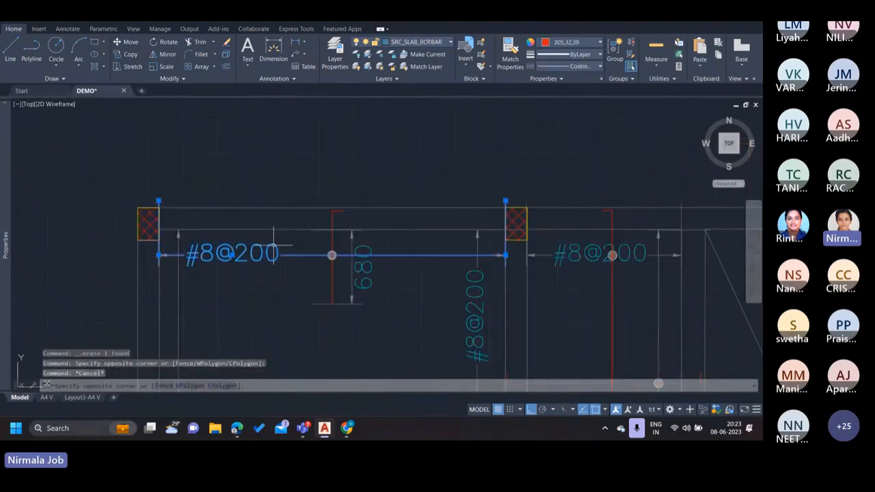
key(Escape)
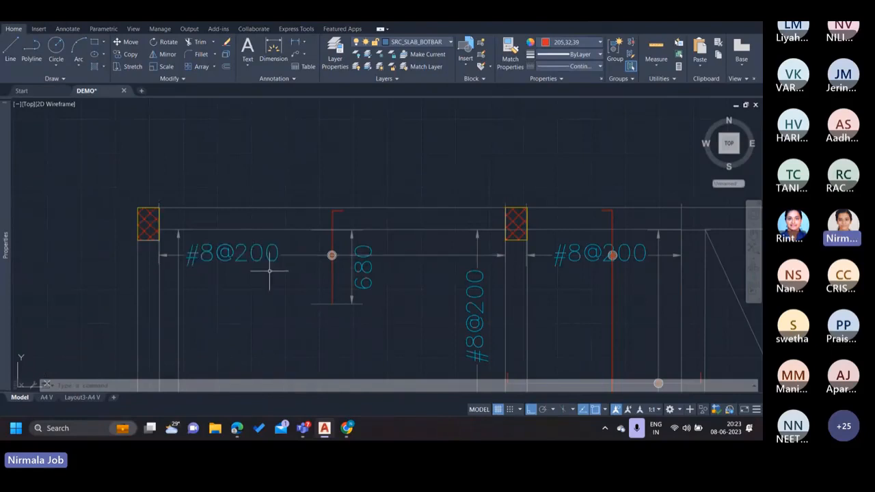
- Select the dot marker where the drafted top bar crosses its range dimension to check it, then clear the selection
scroll(262, 253, up, 2)
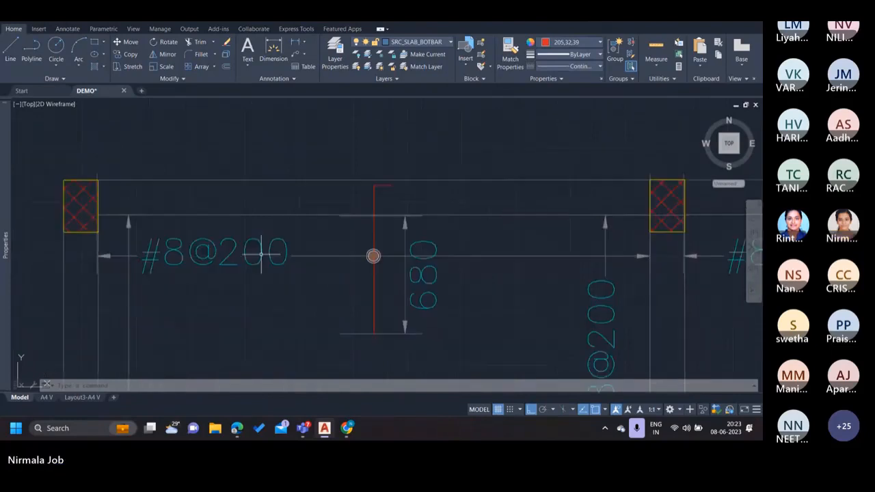
scroll(371, 254, up, 2)
click(389, 269)
key(Escape)
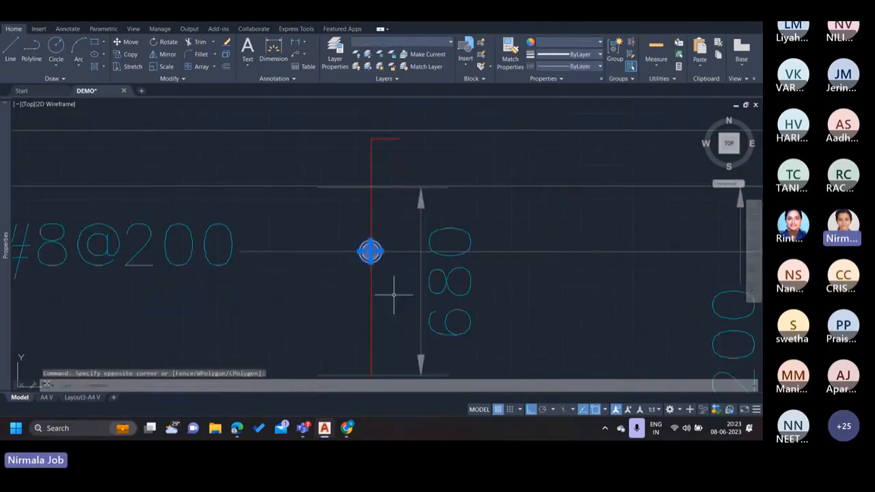
scroll(379, 266, down, 2)
scroll(374, 258, up, 2)
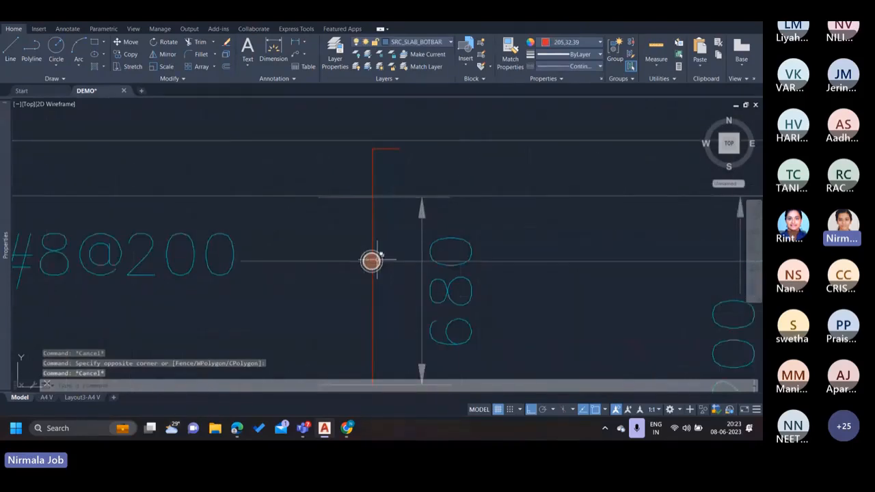
- Select the #8@200 range dimension together with its top bar, remove the bar from the selection, and clear the rest
click(299, 255)
click(283, 284)
scroll(381, 227, down, 2)
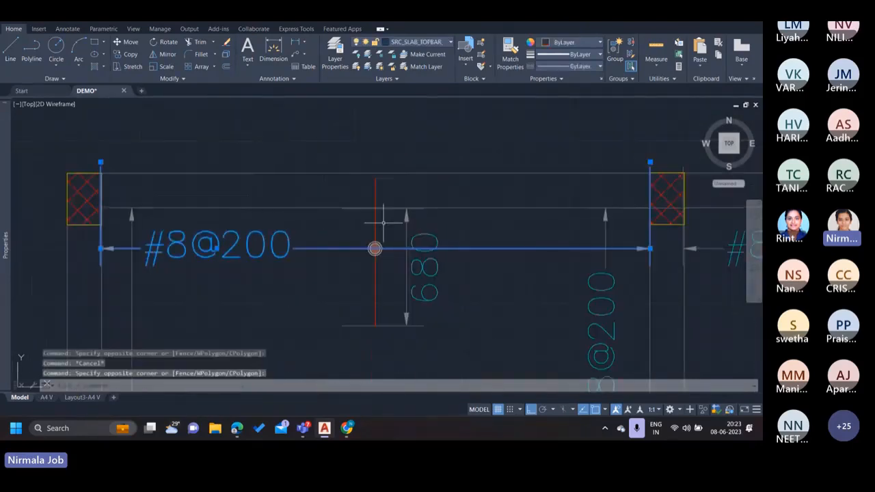
click(384, 222)
click(367, 223)
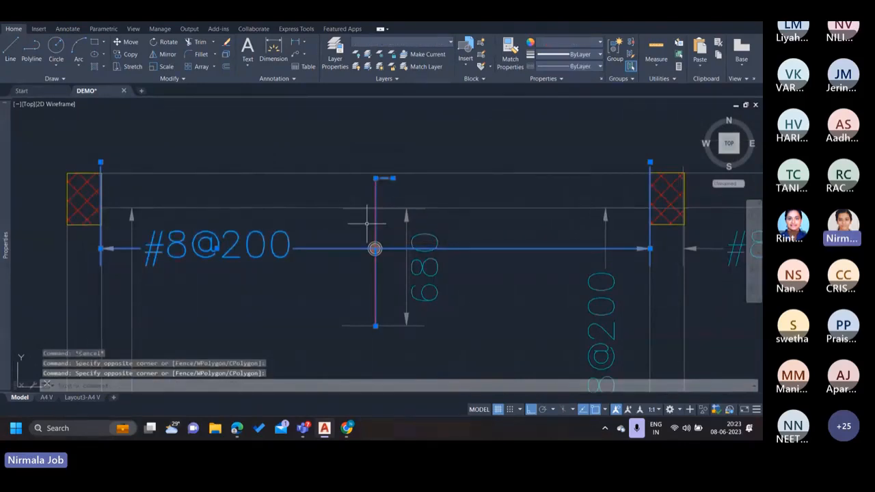
shift+click(363, 229)
shift+click(332, 259)
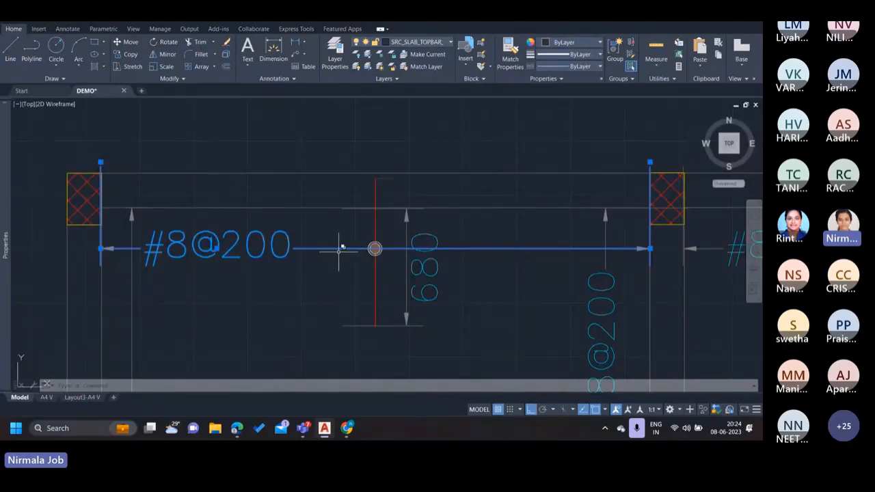
key(Escape)
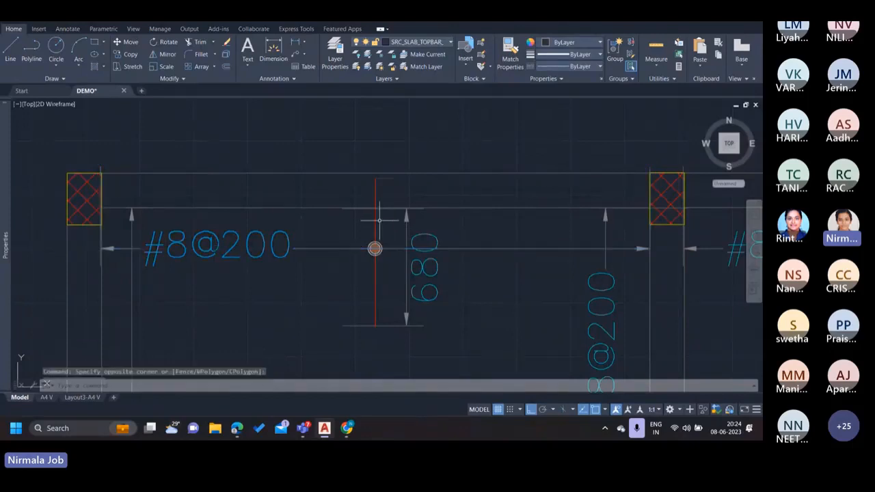
- Select the bent top bar alone, check the full extent of its #8@200 range dimension between the columns, and clear the selection
click(375, 221)
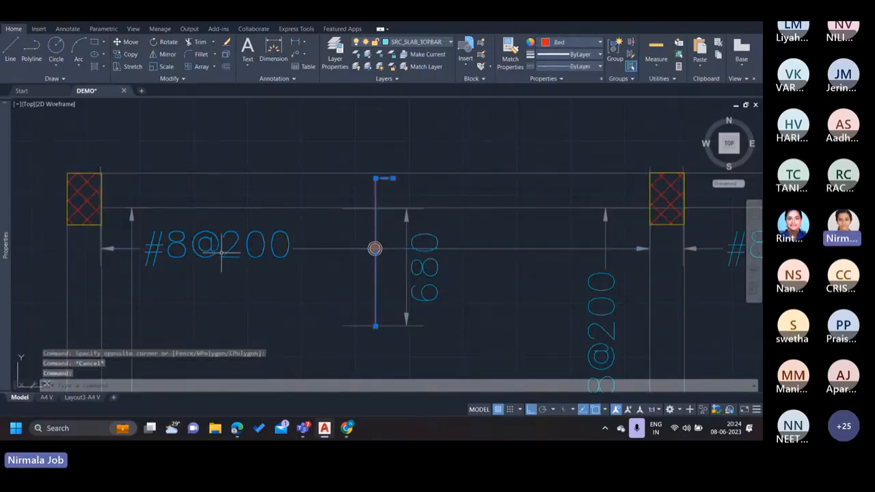
key(Escape)
click(299, 243)
click(285, 260)
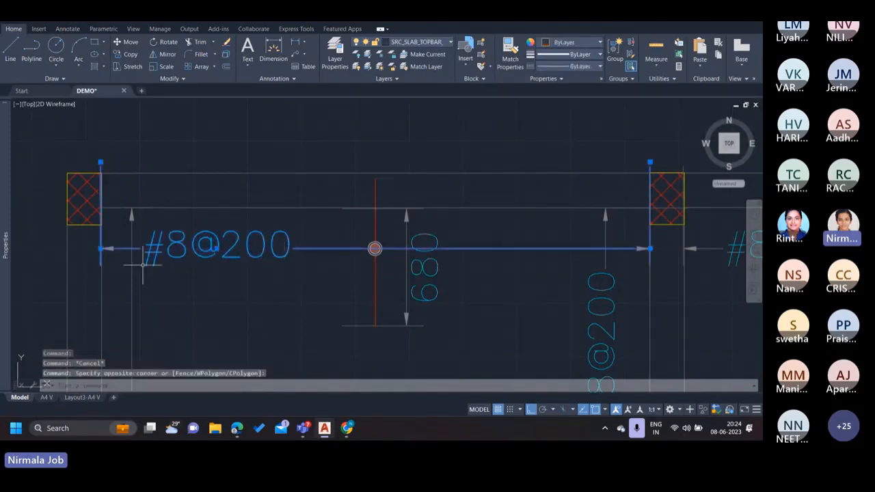
click(374, 248)
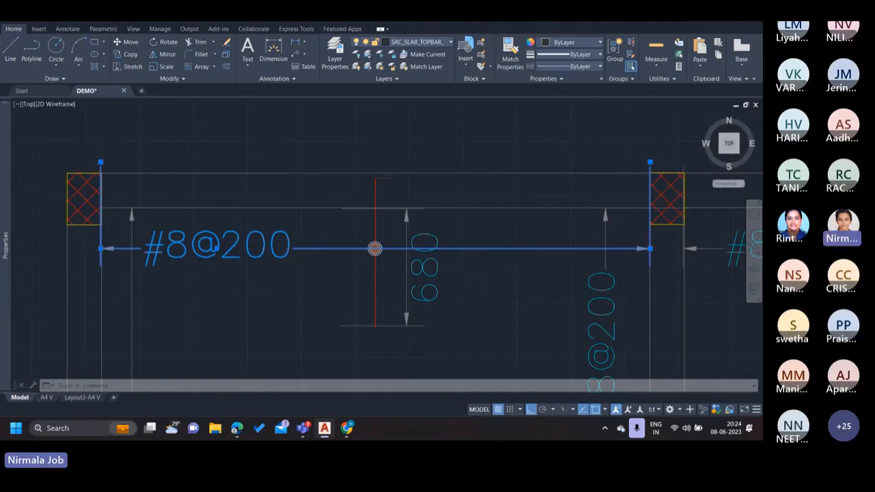
scroll(426, 254, down, 2)
double_click(275, 242)
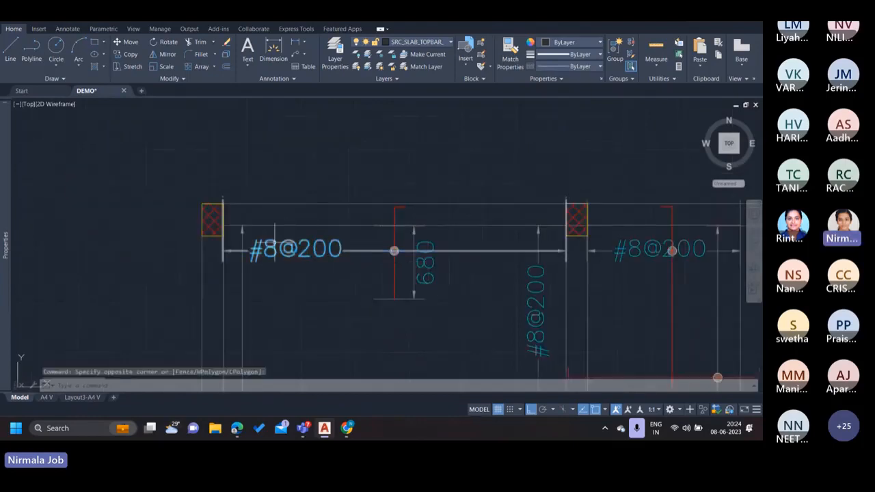
click(256, 264)
scroll(280, 246, down, 4)
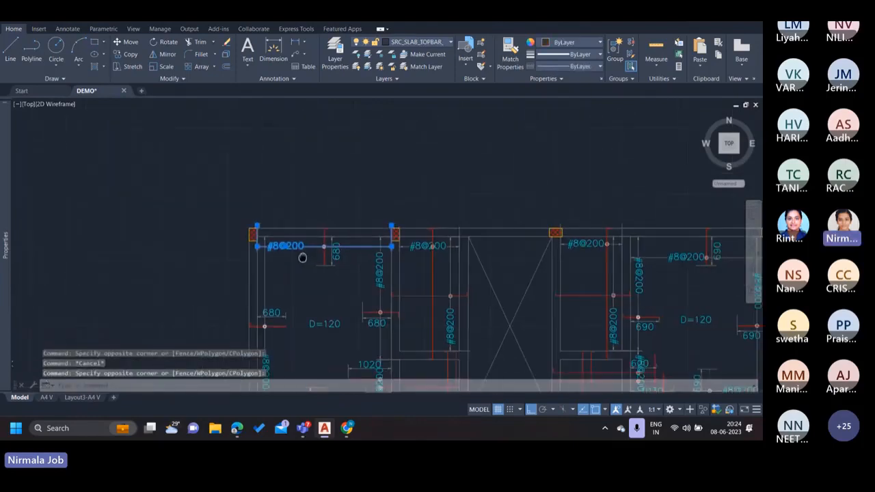
key(Escape)
- Examine the paired top bars and their dot markers in the upper-left room of the original frame 1 plan
scroll(302, 240, down, 6)
scroll(199, 216, down, 2)
middle_drag(202, 219, 574, 262)
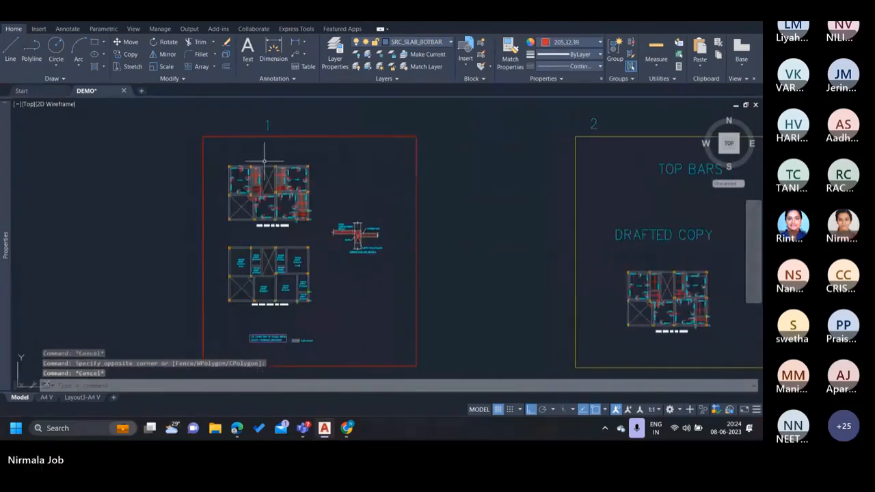
scroll(259, 158, up, 2)
scroll(257, 158, up, 6)
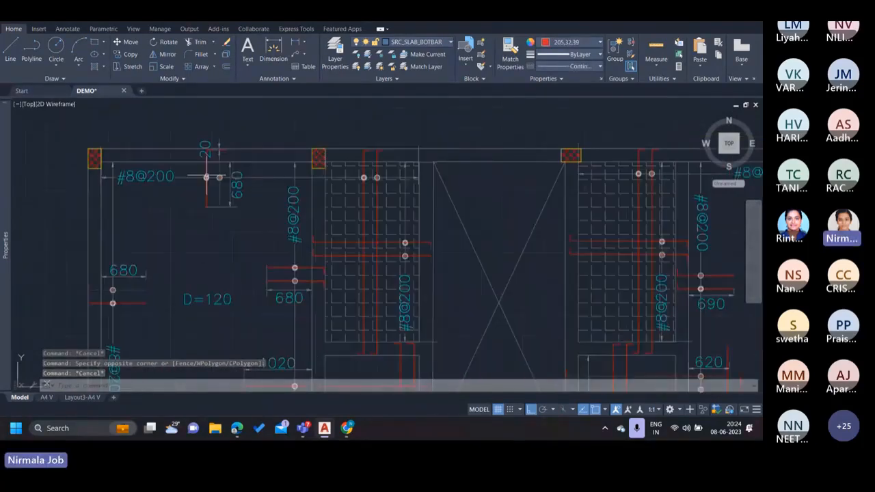
scroll(394, 196, down, 6)
middle_drag(422, 195, 383, 192)
scroll(391, 189, up, 6)
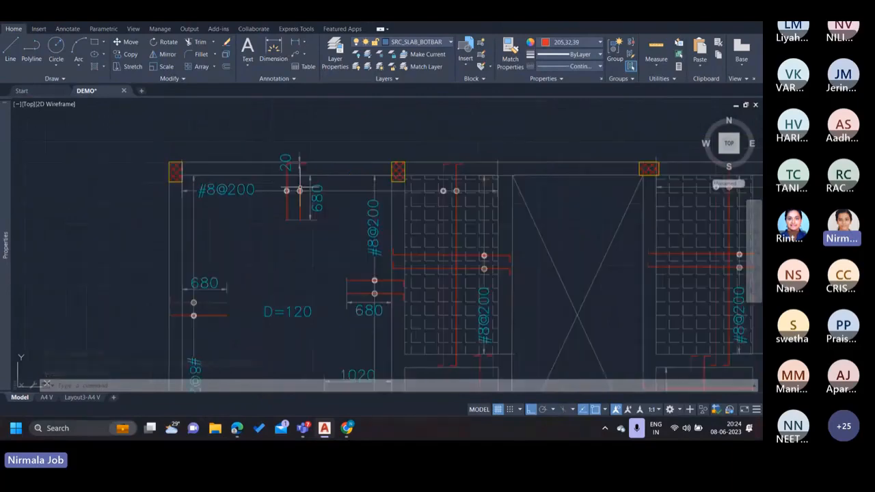
scroll(298, 183, up, 2)
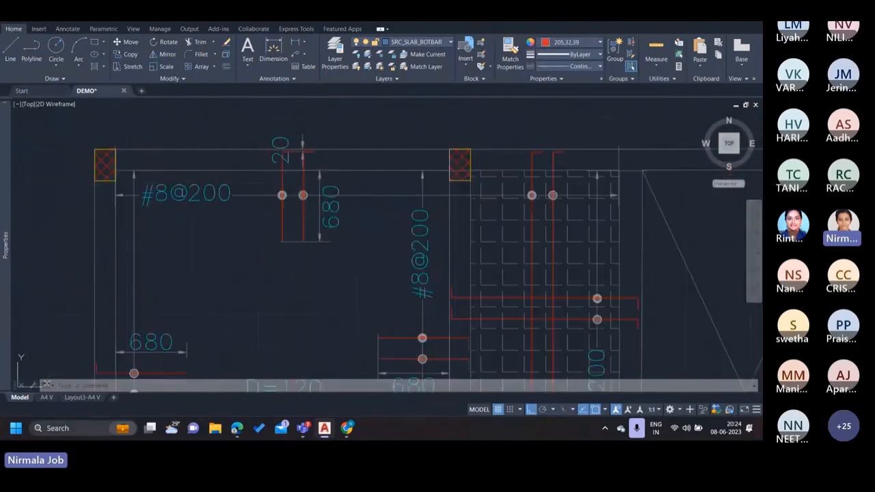
click(312, 180)
key(Escape)
scroll(281, 199, down, 8)
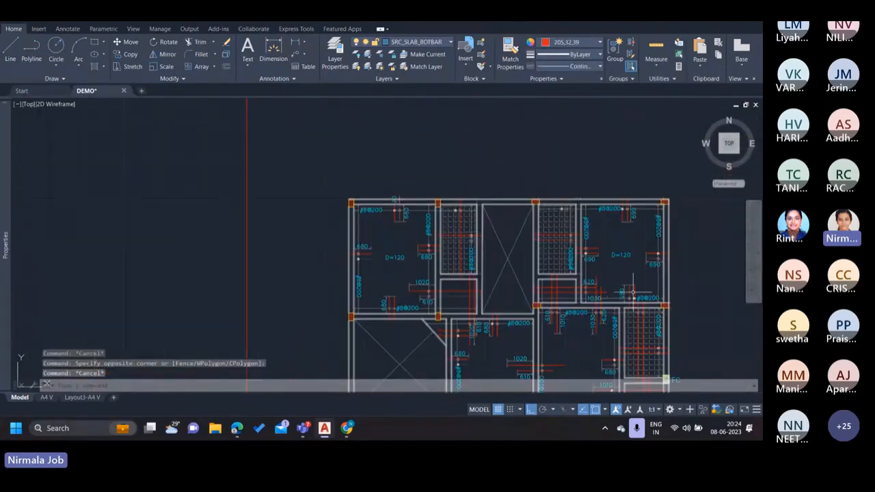
- Compare the top bars at the upper beam of the upper-left room between the drafted copy and the original frame 1 plan
mouse_move(749, 281)
middle_down()
mouse_move(519, 257)
mouse_move(333, 219)
middle_up()
scroll(519, 256, down, 2)
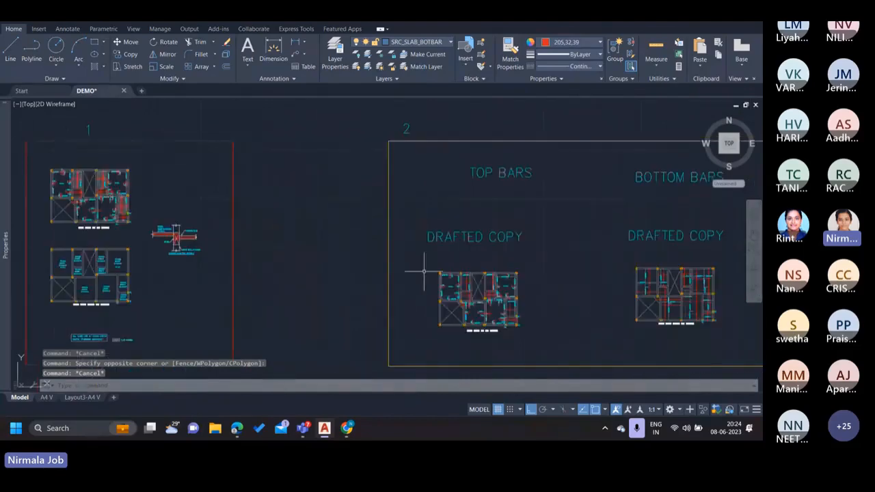
scroll(444, 264, up, 6)
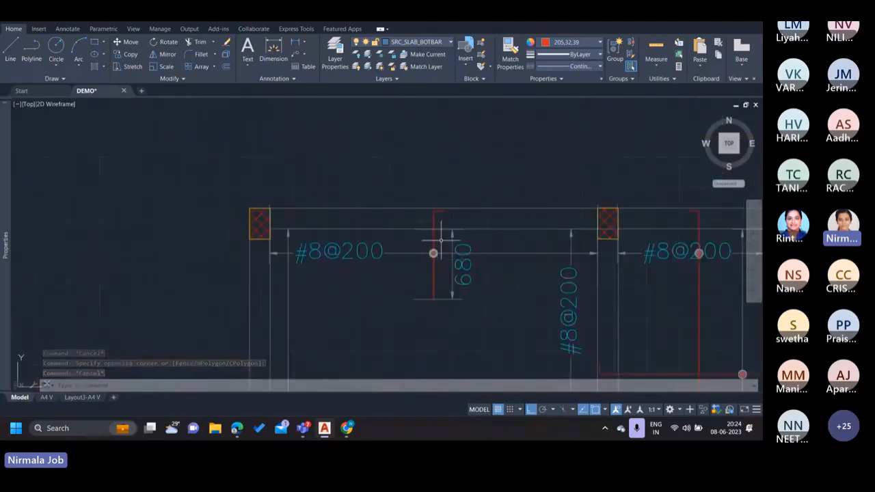
scroll(430, 239, down, 6)
mouse_move(430, 240)
middle_down()
mouse_move(291, 213)
mouse_move(520, 228)
middle_up()
scroll(521, 227, down, 4)
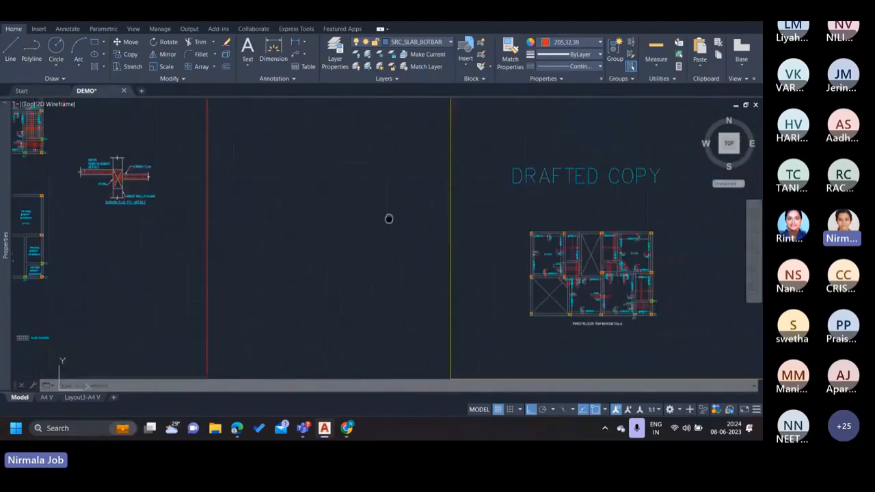
middle_drag(389, 219, 554, 230)
middle_drag(225, 175, 301, 304)
scroll(194, 203, up, 4)
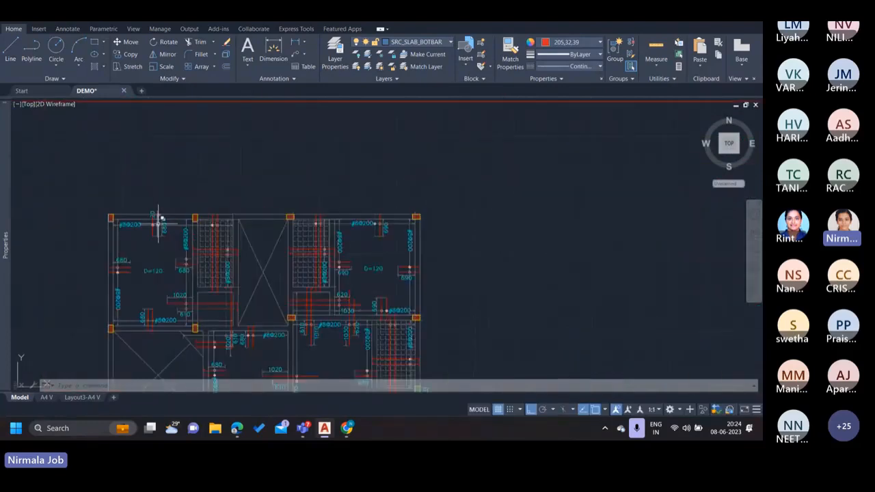
scroll(156, 219, up, 4)
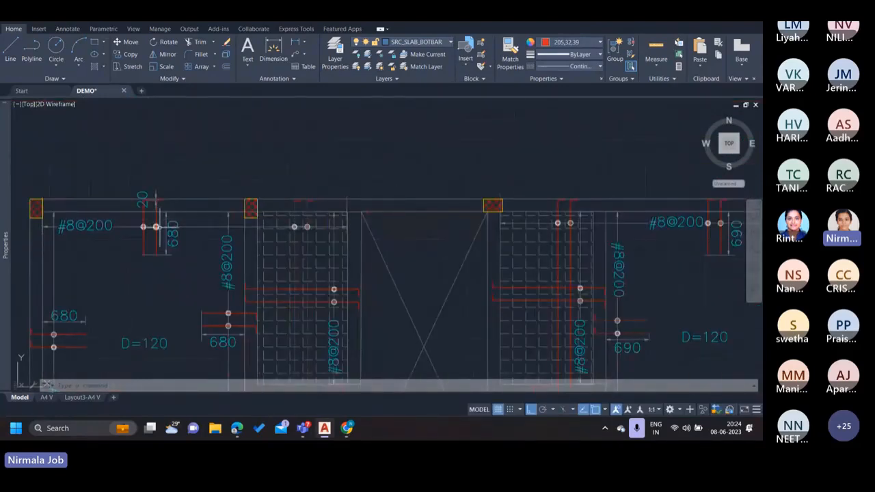
scroll(458, 243, down, 6)
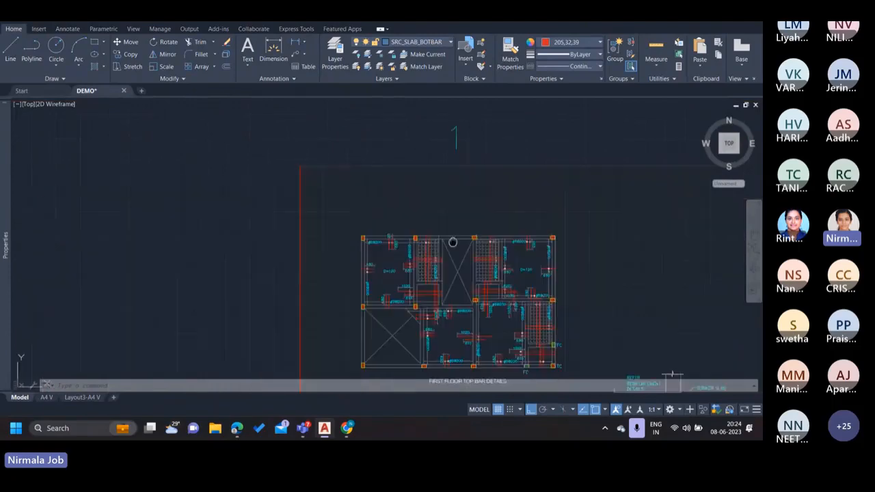
- Examine the single bent top bar, its 680 dimension and its dot marker in the drafted copy's upper-left room
middle_drag(453, 242, 109, 156)
scroll(479, 229, down, 4)
middle_drag(557, 251, 329, 216)
scroll(451, 277, up, 4)
scroll(403, 226, up, 5)
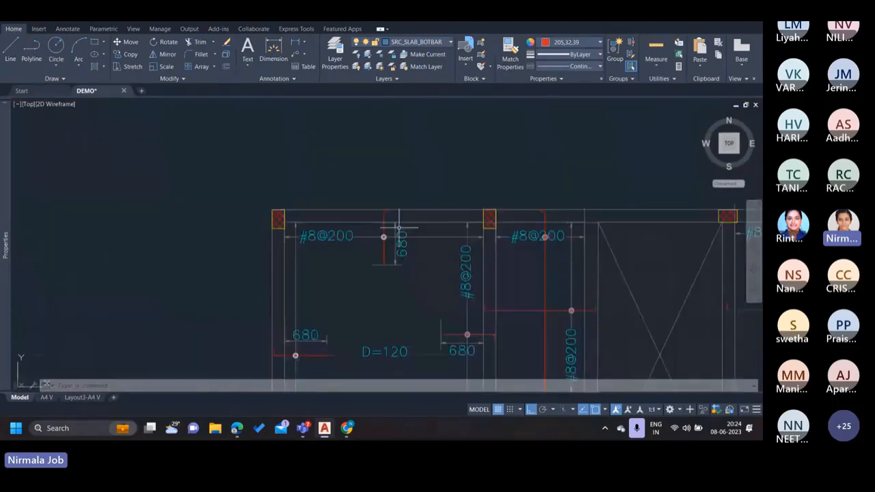
scroll(399, 227, up, 2)
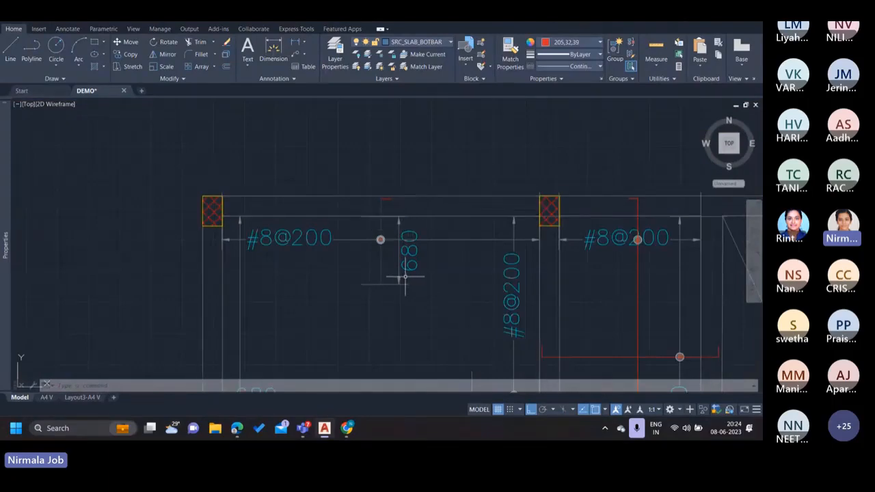
- Select the two parallel top bars with the 1020 and 610 extensions beside the upper-left room, inspect them, and clear the selection
scroll(406, 277, down, 5)
scroll(348, 180, up, 2)
scroll(371, 250, up, 4)
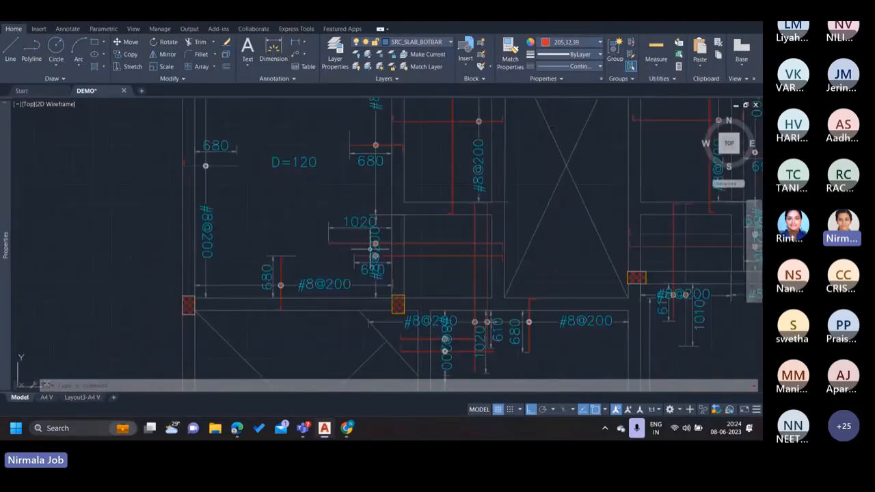
click(433, 264)
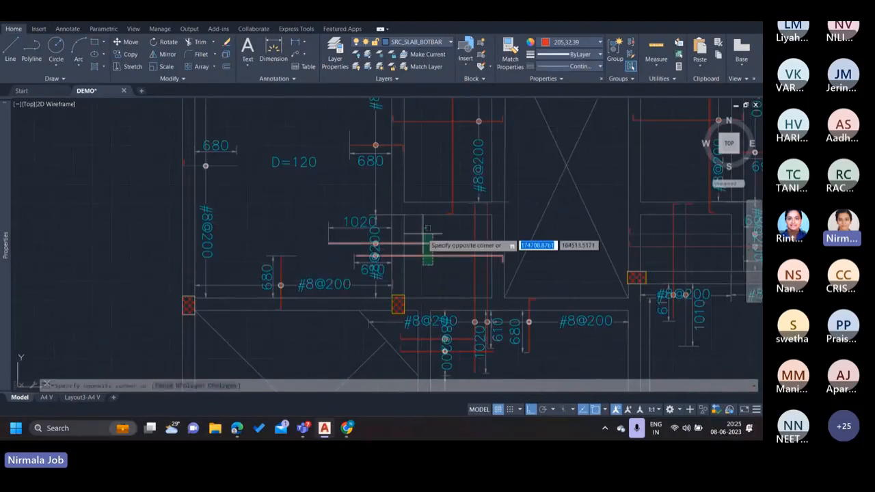
click(427, 228)
scroll(391, 249, up, 2)
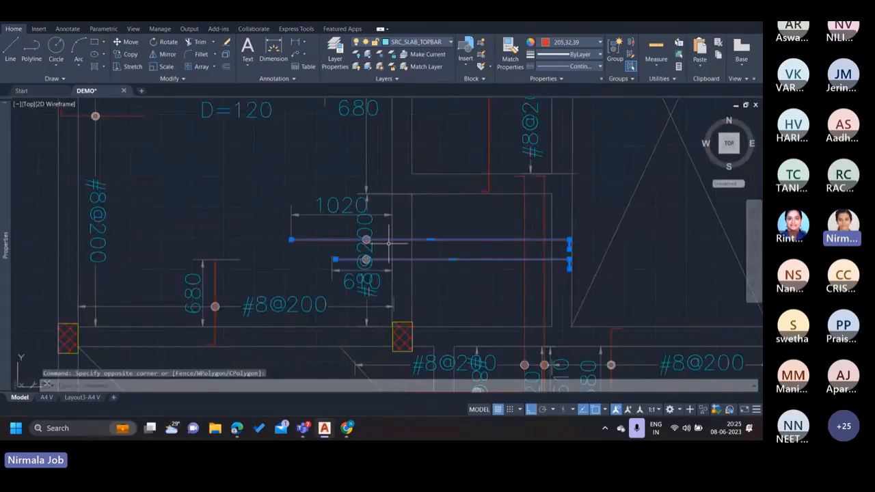
key(Escape)
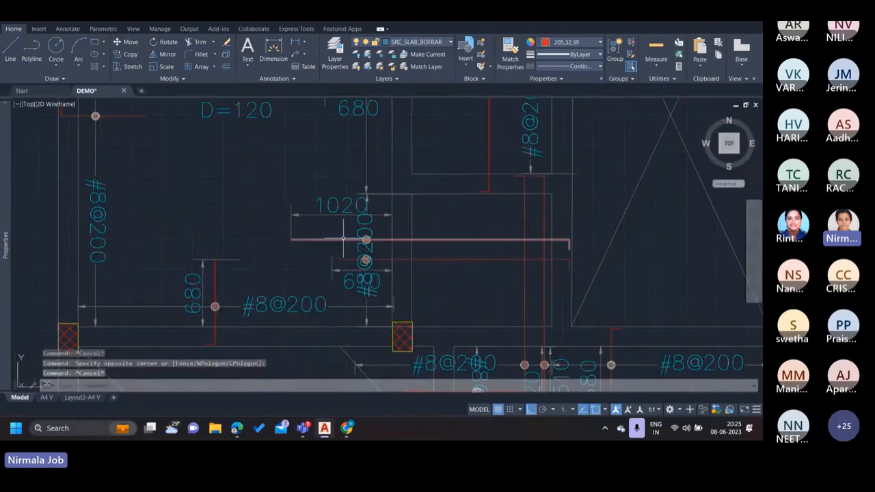
- Recheck the 1020 and 610 bars where they meet their range dimension by selecting both together, then clear the selection
scroll(343, 238, down, 2)
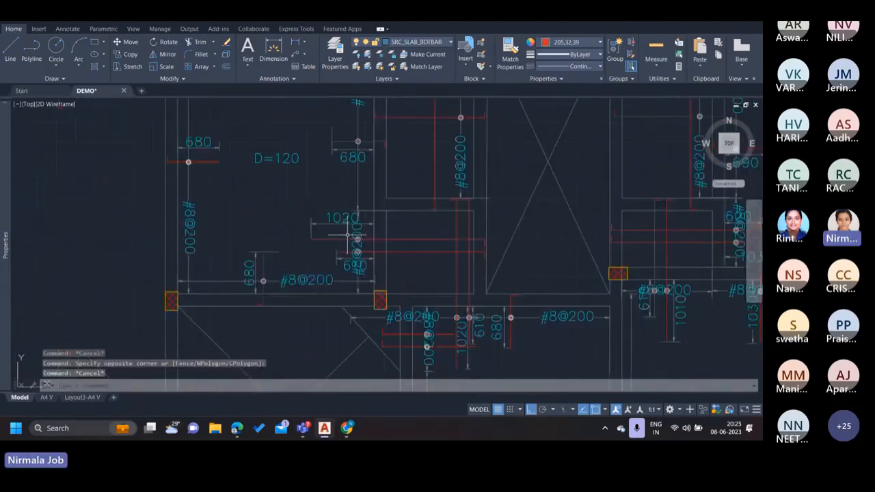
scroll(356, 238, up, 2)
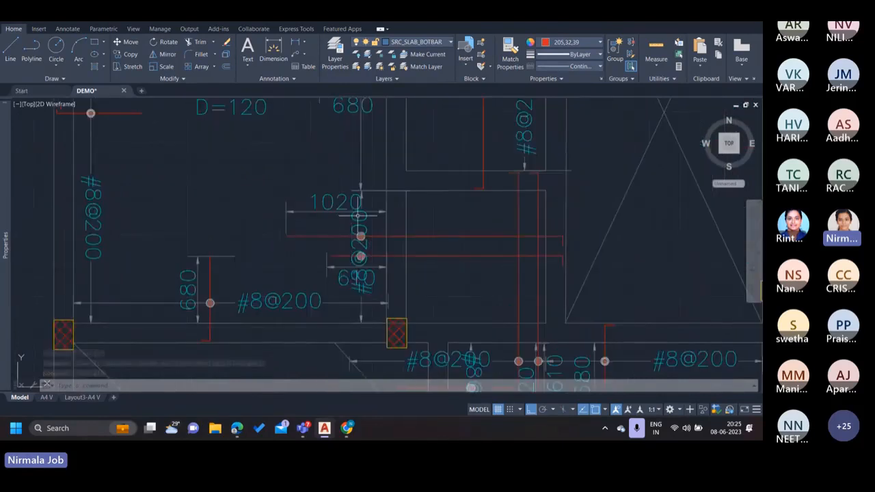
click(373, 263)
click(369, 227)
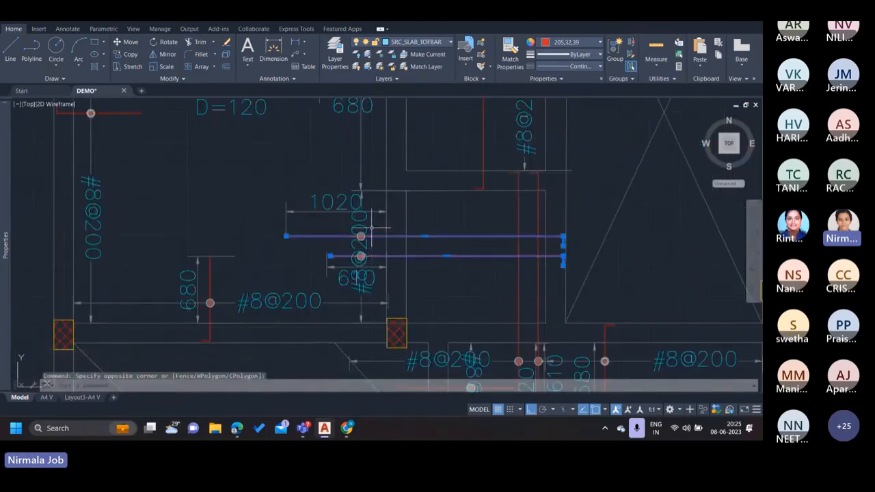
key(Escape)
- Select only the #8@200 range dimension shared by the two parallel bars, check its extent and dots, and clear the selection
click(362, 231)
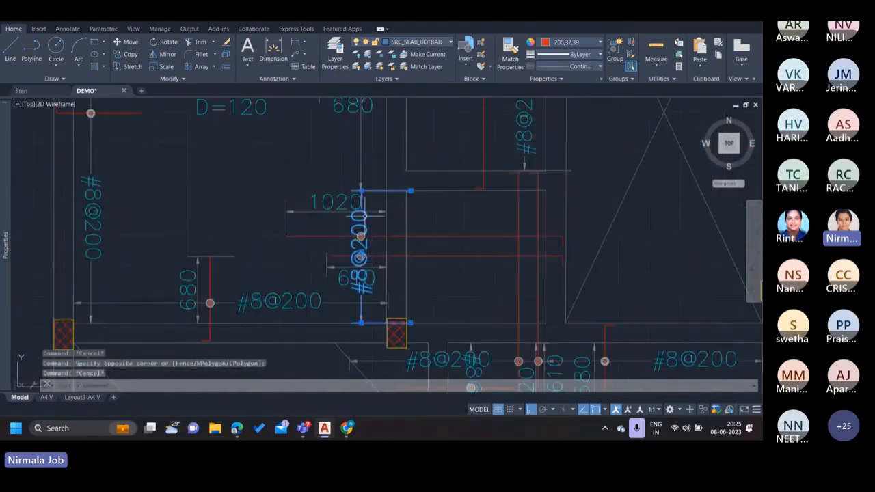
scroll(368, 245, up, 5)
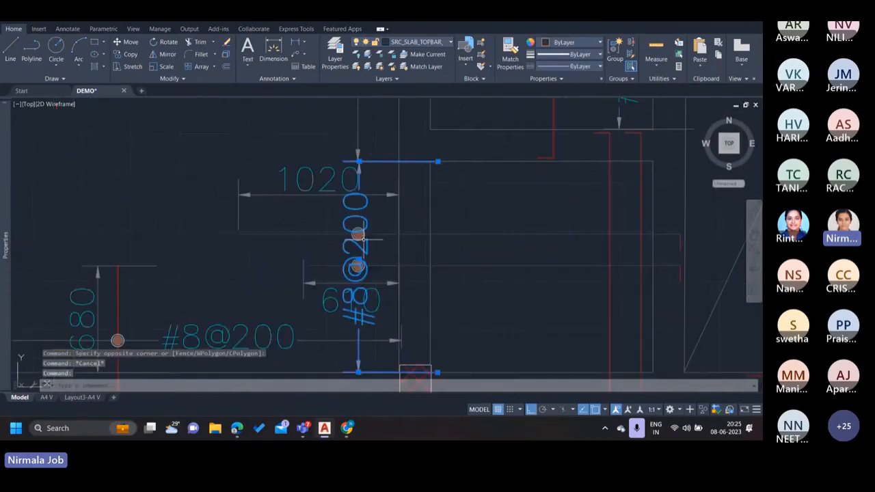
key(Escape)
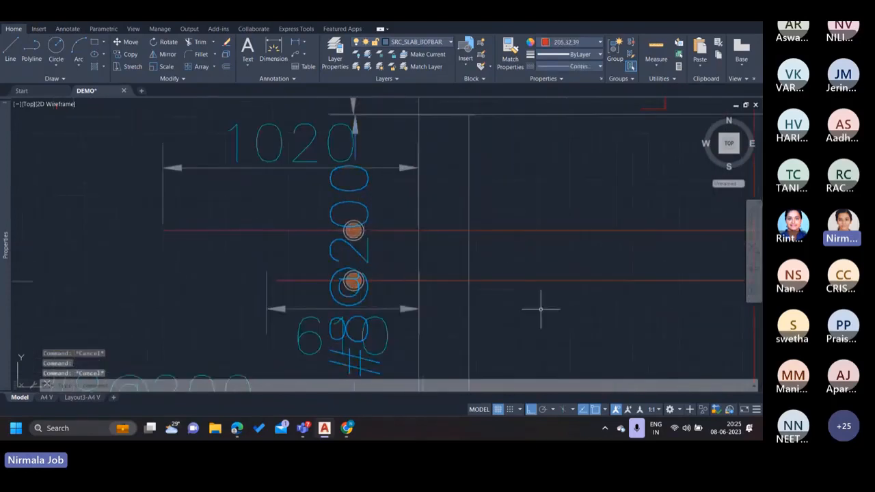
- Select both parallel top bars together with their shared #8@200 range dimension and inspect where they cross
click(540, 308)
click(502, 205)
scroll(396, 209, down, 3)
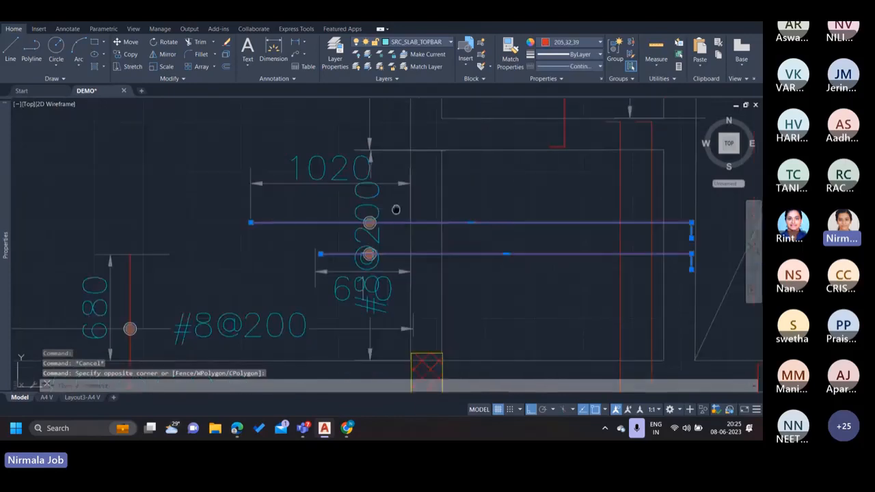
click(346, 209)
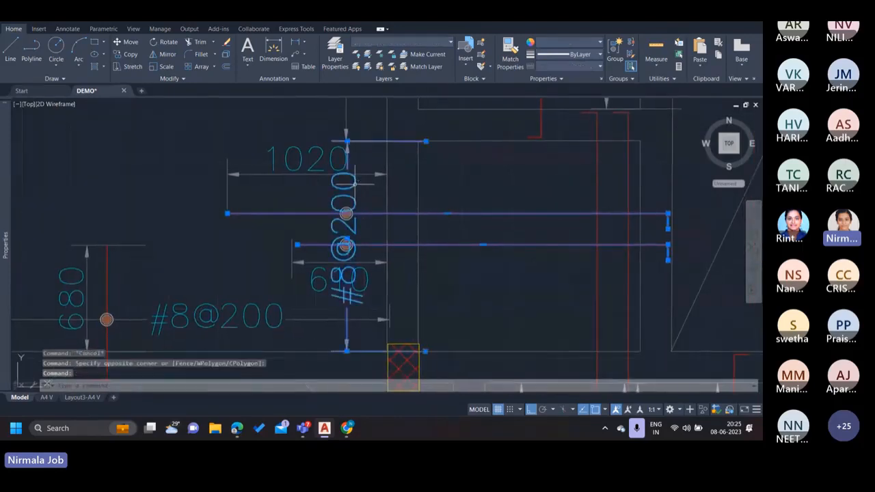
scroll(346, 212, up, 5)
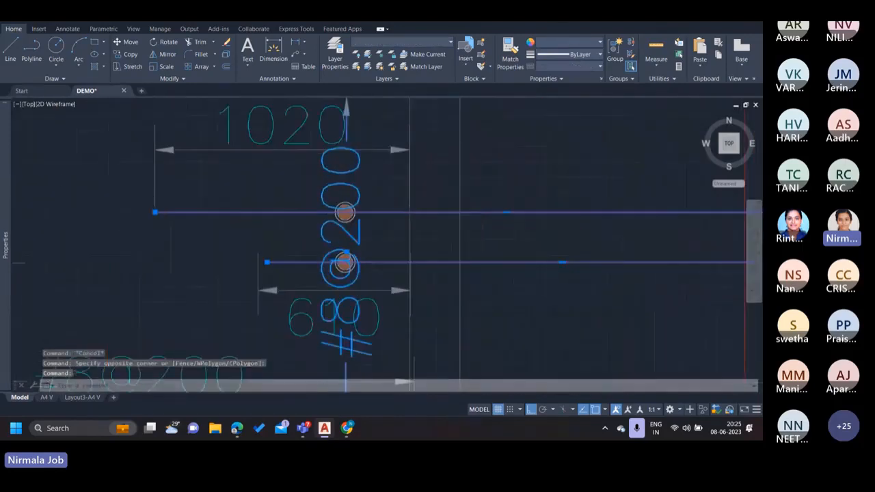
- Inspect the dot markers on both parallel bars up close and clear all selections
click(357, 218)
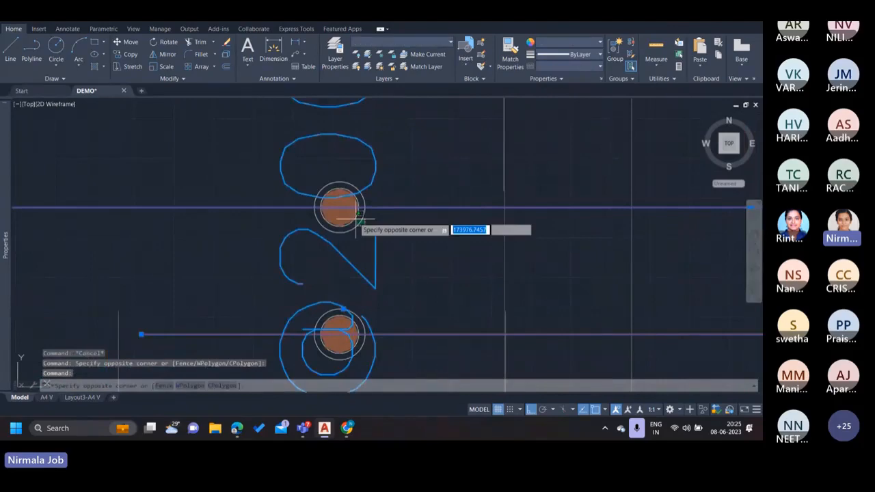
click(355, 220)
middle_drag(367, 329, 357, 238)
key(Escape)
scroll(360, 221, up, 4)
click(360, 221)
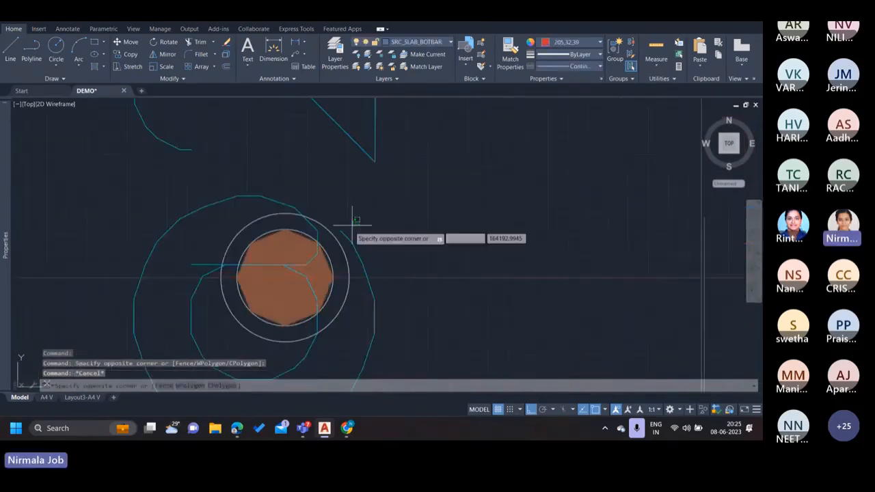
key(Escape)
scroll(362, 236, down, 5)
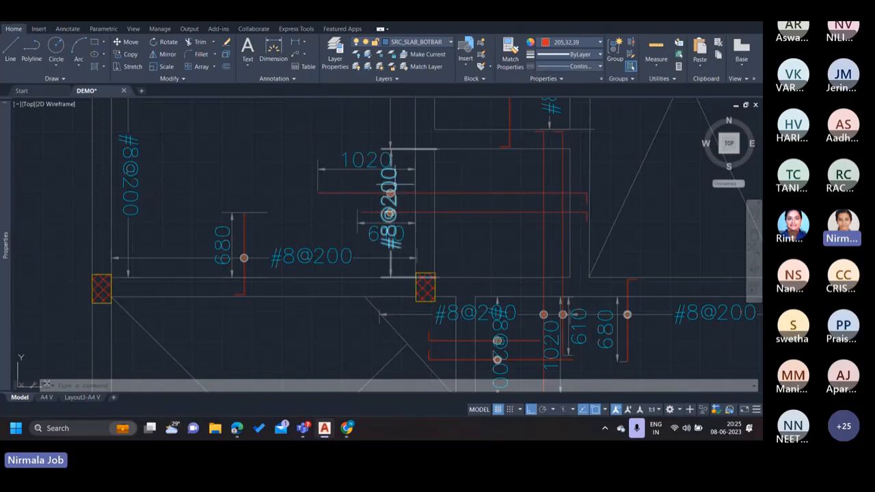
- Review the 1020 and 610 bar pair again by selecting both bars with their common #8@200 range dimension, then clear the selection
middle_drag(406, 186, 399, 205)
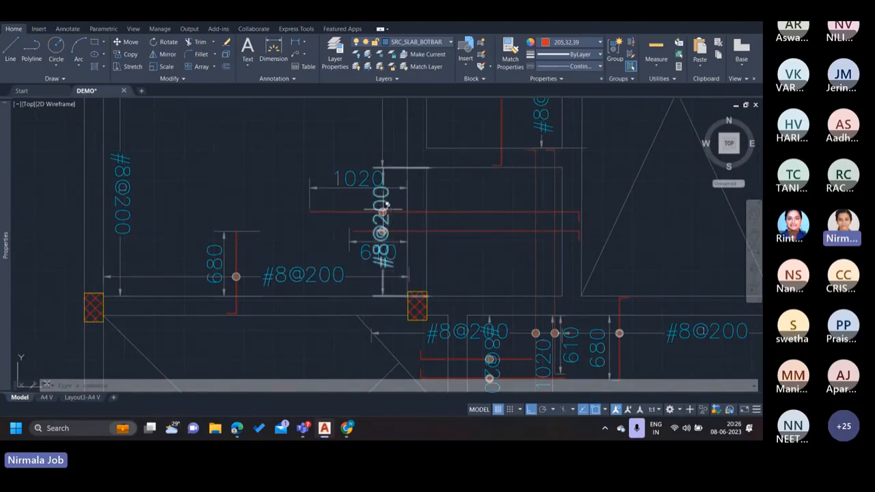
scroll(393, 205, up, 3)
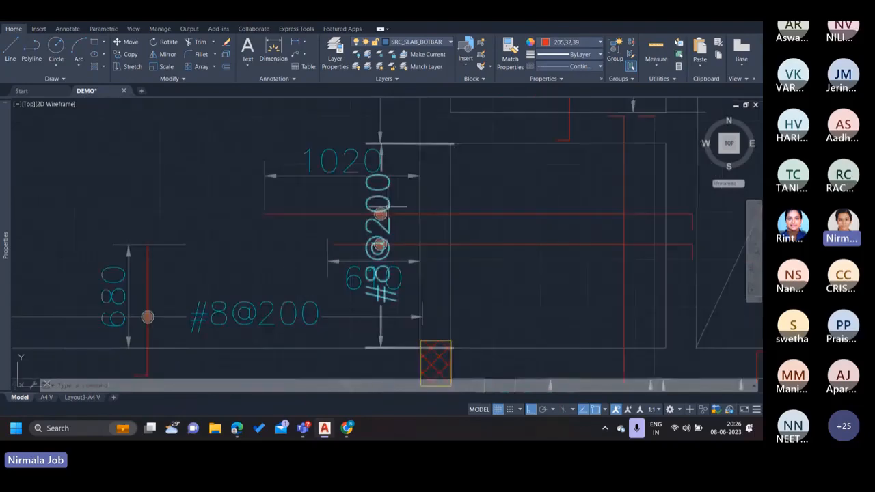
scroll(403, 207, down, 2)
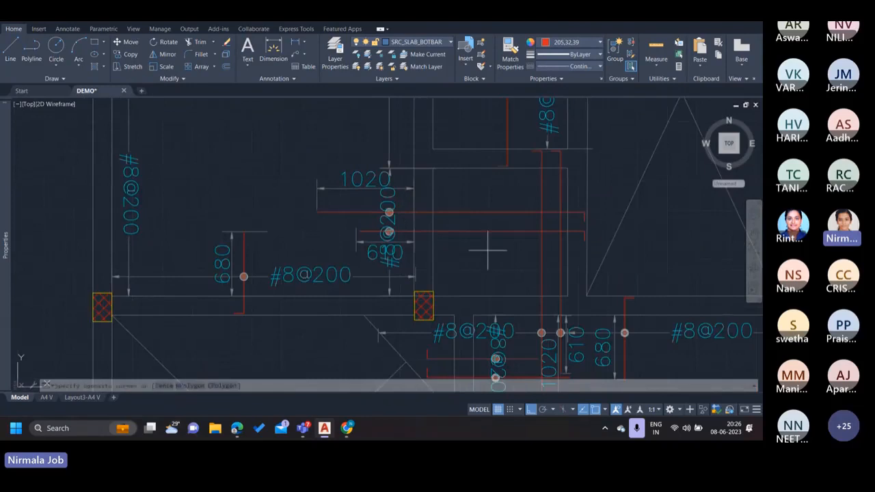
click(488, 250)
click(394, 202)
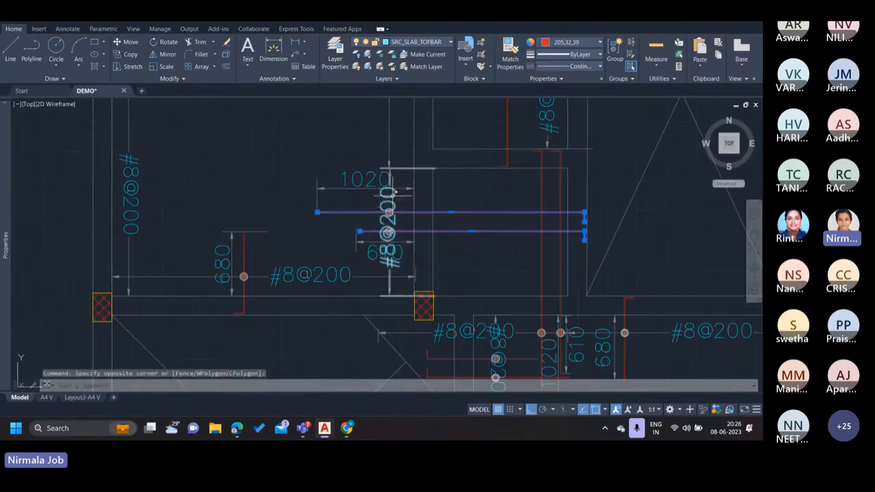
click(395, 199)
scroll(395, 202, up, 2)
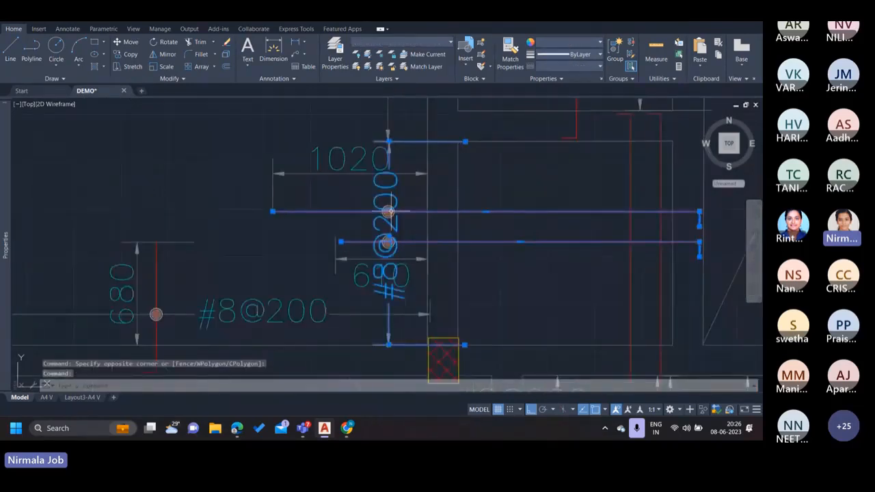
key(Escape)
- Examine the paired 1020 and 610 top bars crossing the beam between the two lower rooms of the drafted first floor plan
scroll(395, 204, down, 4)
scroll(390, 205, down, 2)
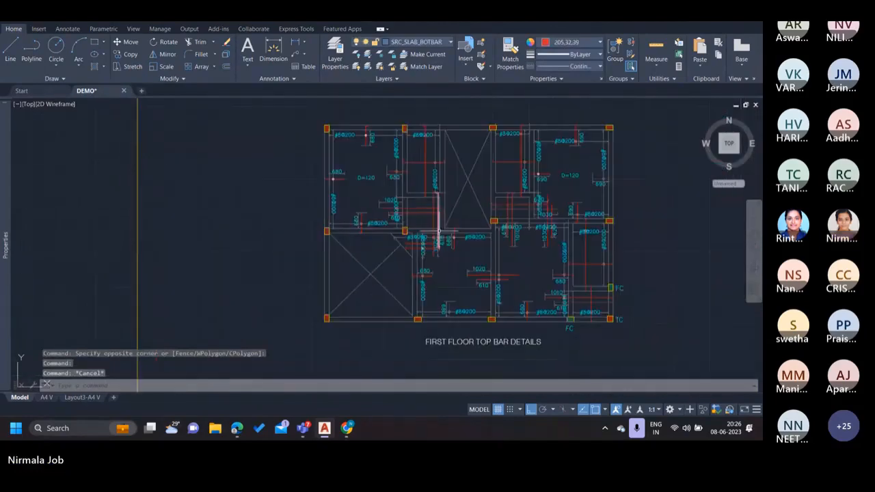
scroll(424, 218, up, 4)
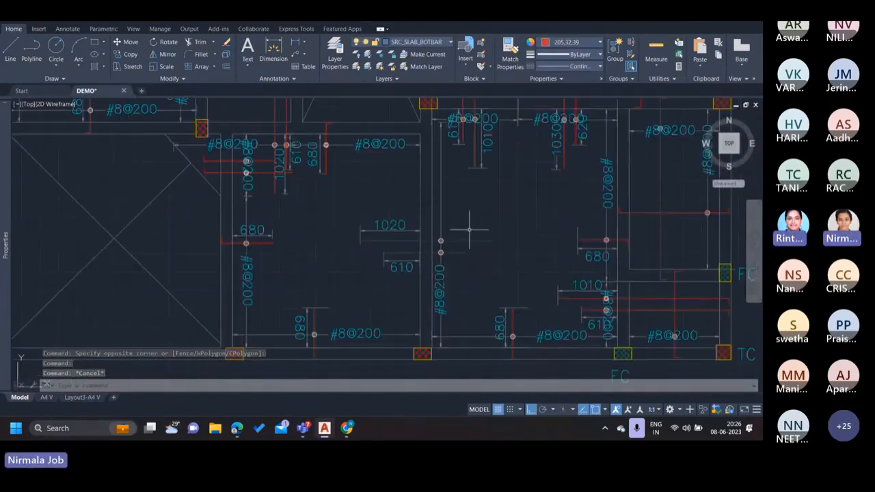
scroll(469, 230, down, 2)
middle_drag(469, 230, 470, 253)
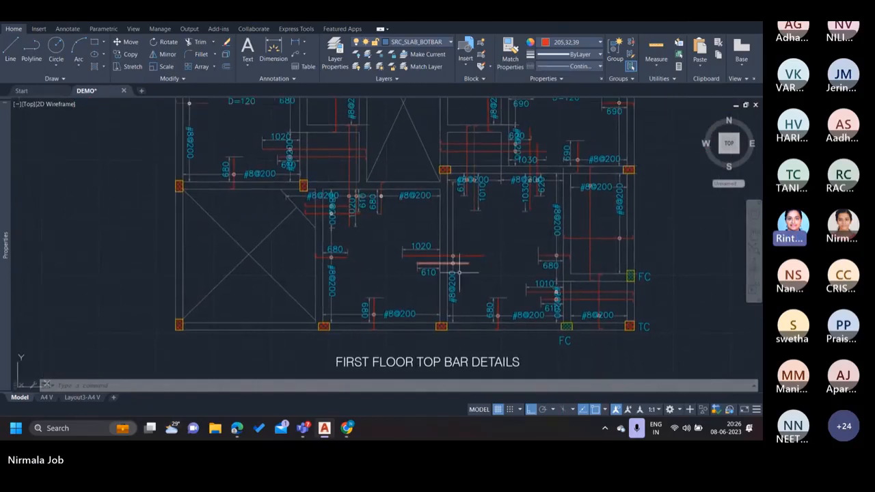
scroll(459, 271, up, 2)
scroll(481, 253, down, 2)
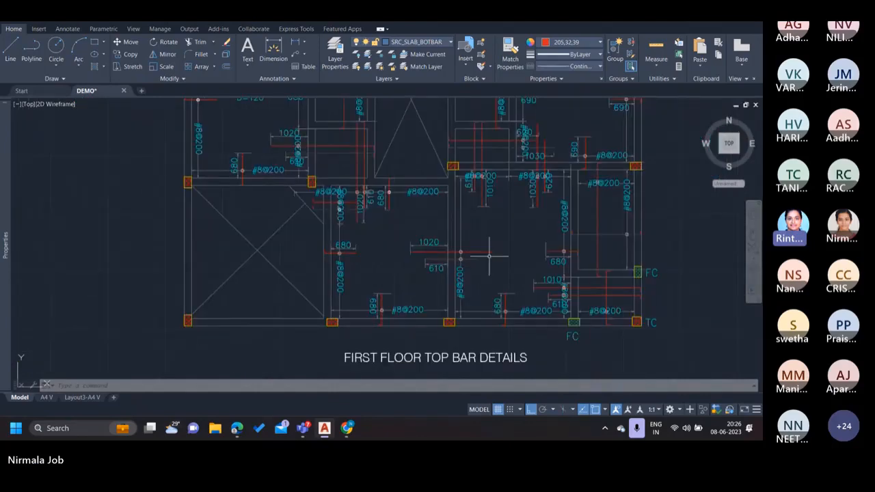
scroll(488, 257, up, 2)
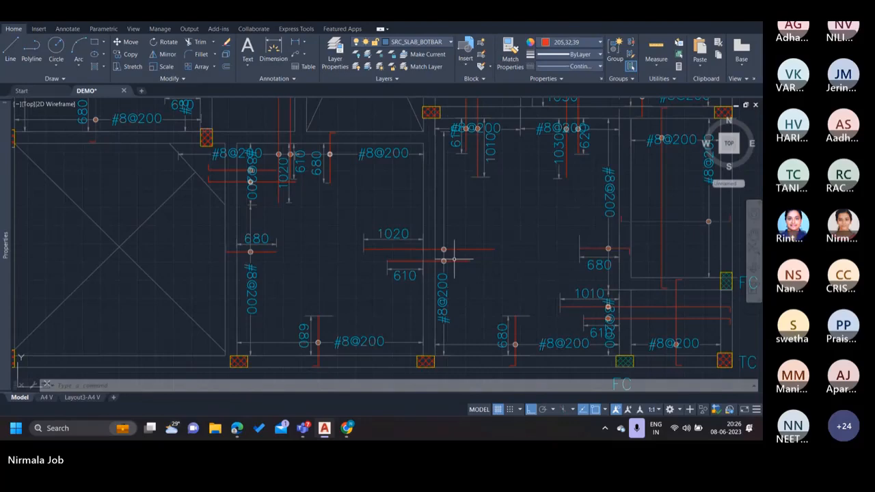
scroll(444, 257, down, 4)
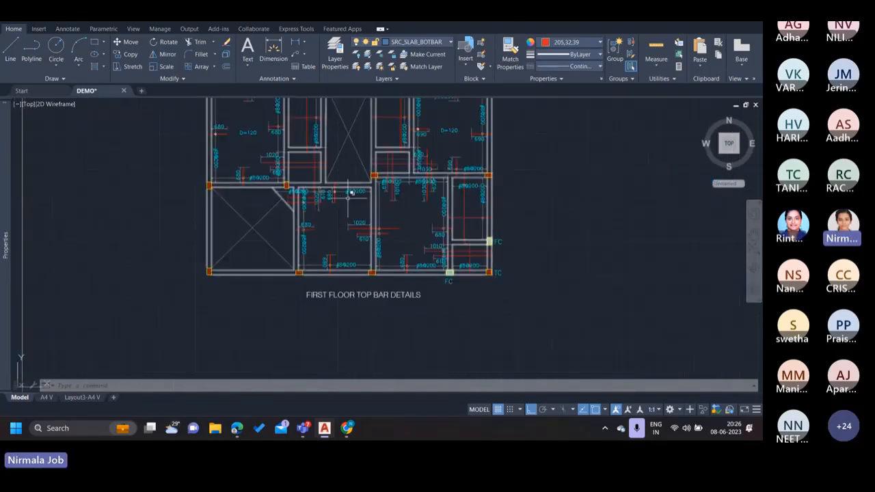
- Review the top bars of the lower rooms and the overall drafted first floor top bar plan
scroll(387, 235, up, 2)
scroll(401, 264, up, 2)
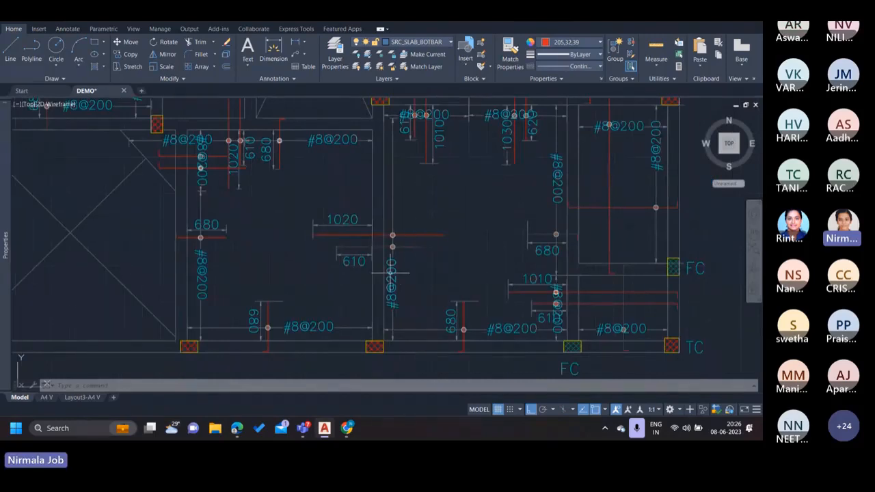
scroll(536, 272, down, 2)
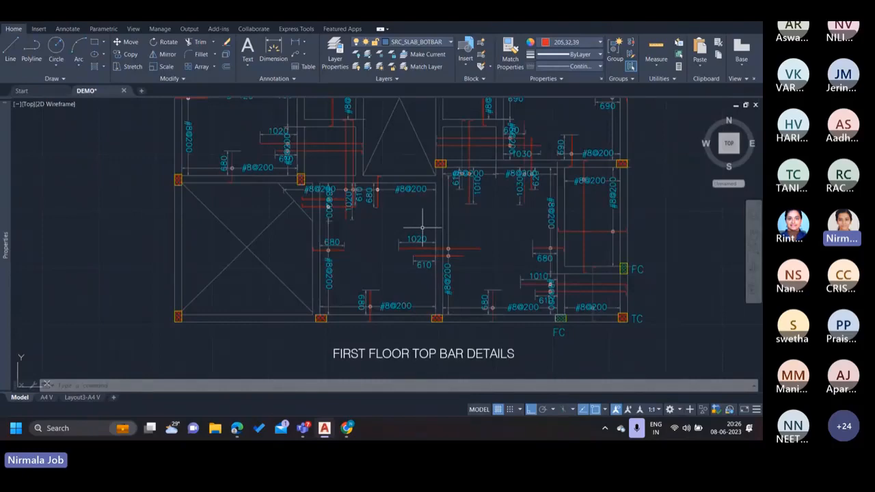
scroll(236, 183, down, 4)
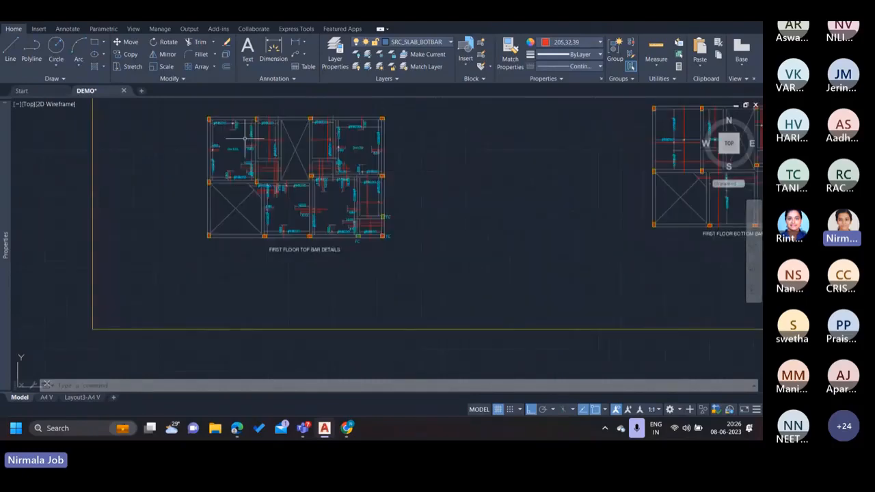
scroll(245, 131, up, 4)
scroll(282, 177, down, 2)
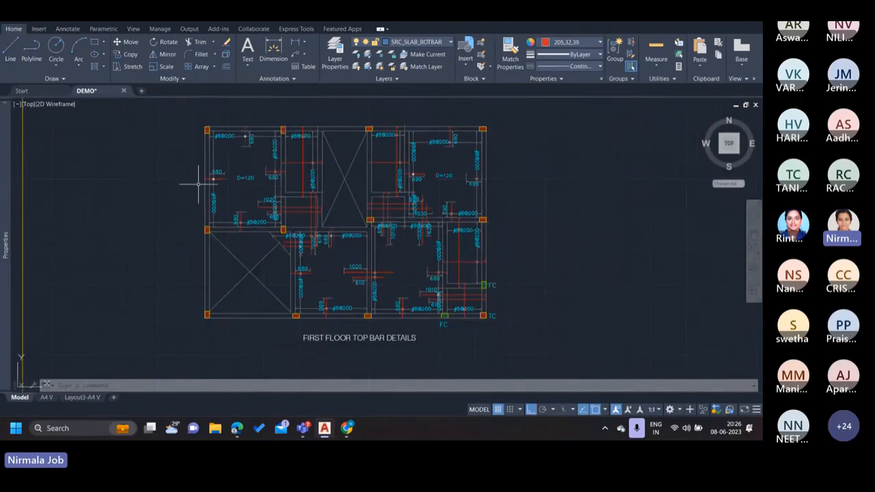
- Examine the upper rooms and paired bars of the original first floor top bar details on sheet 1
middle_drag(189, 182, 499, 189)
scroll(256, 175, down, 3)
middle_drag(256, 176, 531, 199)
middle_drag(109, 162, 193, 241)
scroll(176, 121, up, 4)
middle_drag(174, 126, 204, 204)
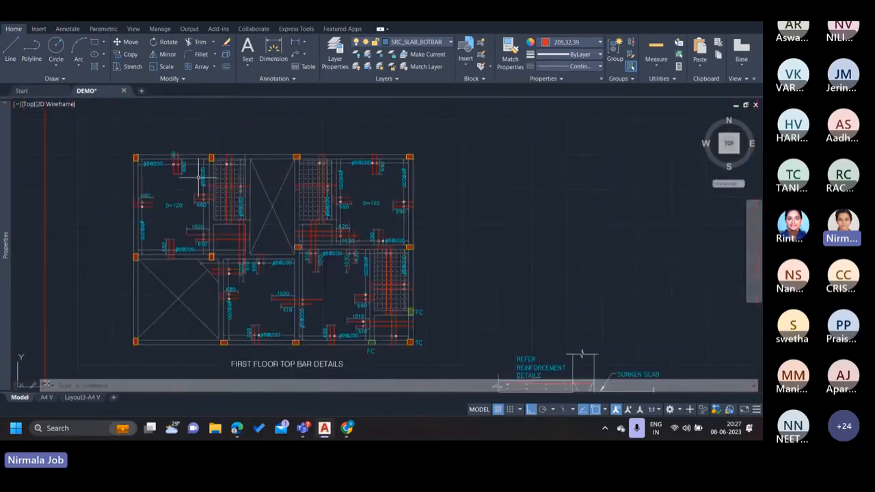
scroll(204, 204, up, 3)
scroll(252, 210, down, 5)
scroll(256, 206, down, 2)
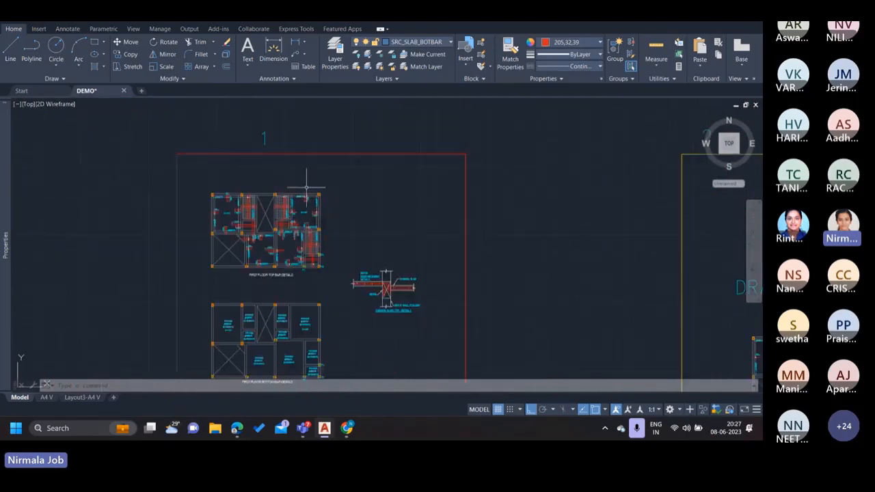
scroll(224, 211, up, 4)
scroll(257, 218, up, 2)
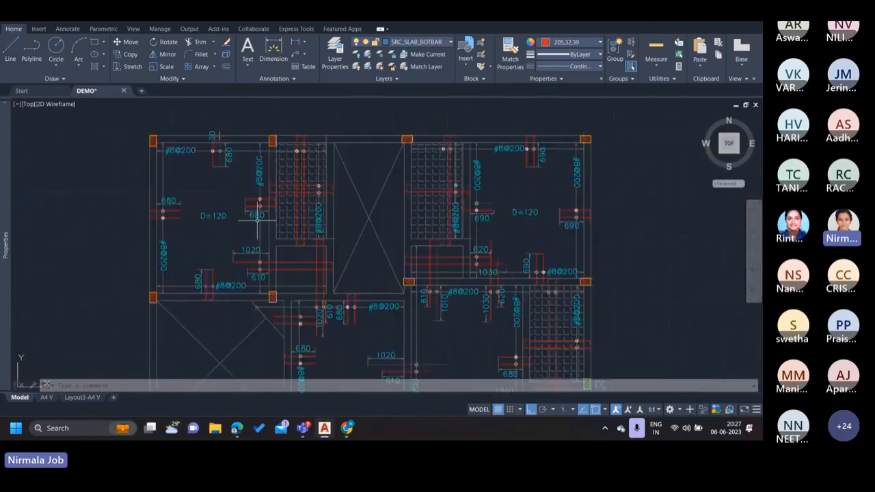
- Select the upper-left D=120 room's #8@200 range dimension, then separately its 1020/610 and 680 bar pairs, and clear each selection
click(259, 176)
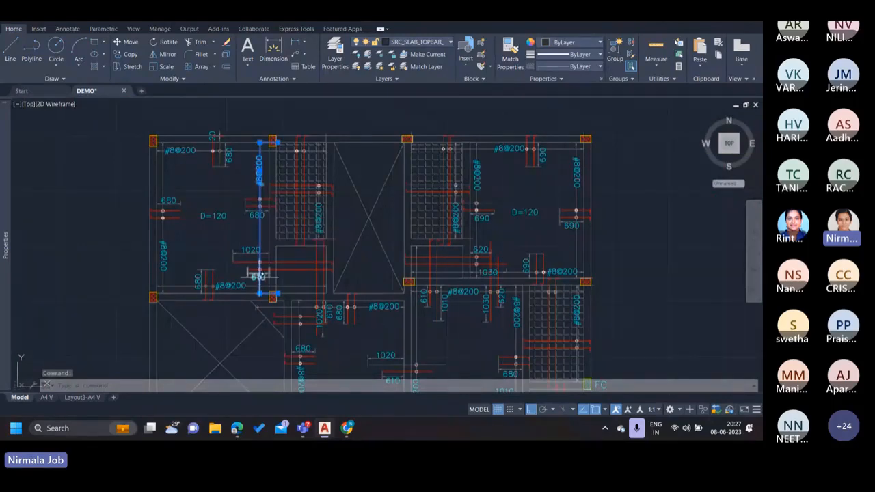
key(Escape)
key(Escape)
scroll(260, 274, up, 2)
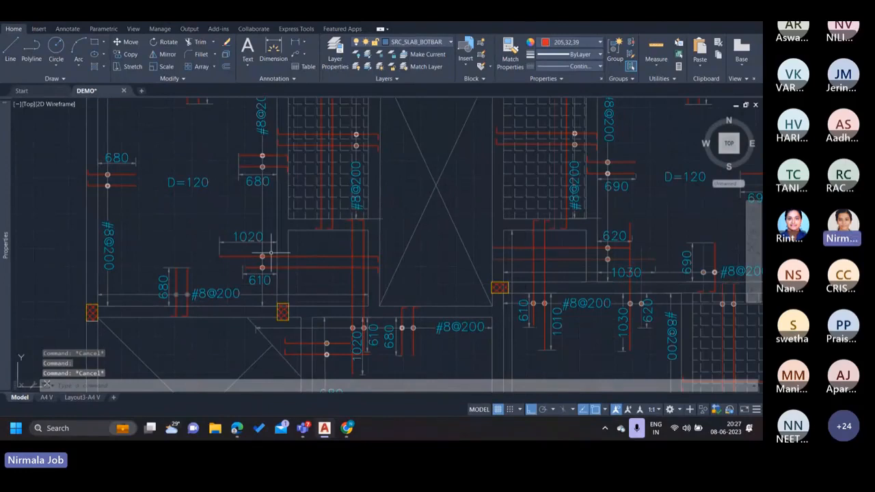
click(271, 256)
click(257, 167)
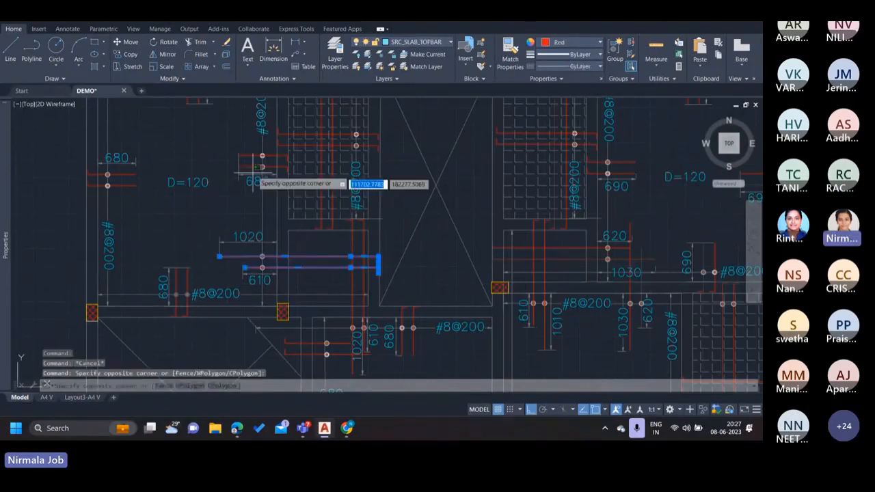
click(259, 171)
scroll(259, 154, down, 2)
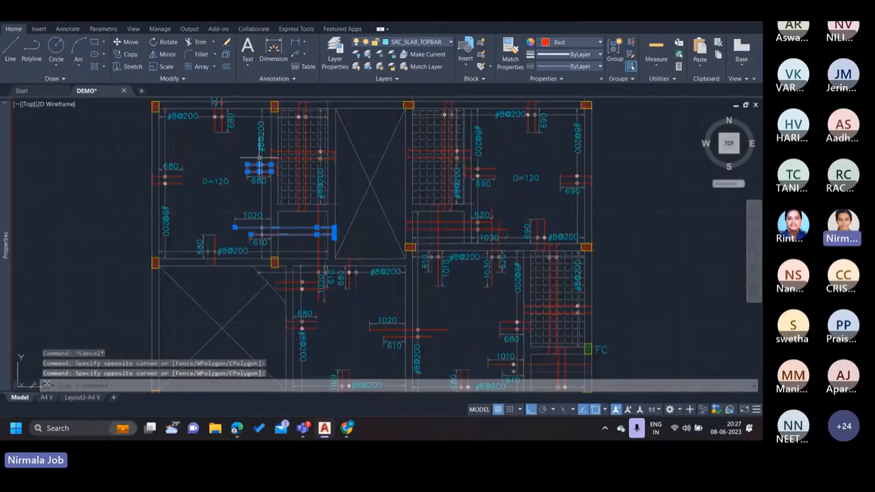
key(Escape)
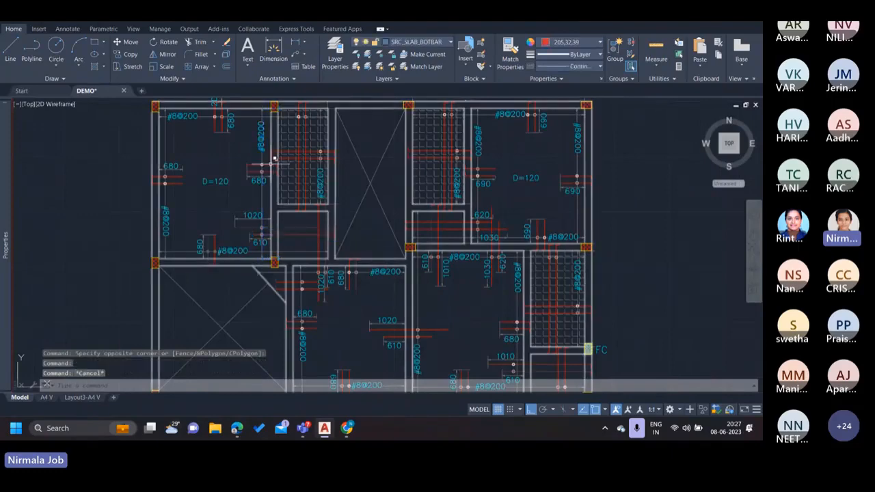
- Inspect the 680 bar pair beside the hatched sunken slab, selecting the slab's hatch area and clearing the selection
scroll(273, 164, up, 2)
middle_drag(261, 159, 259, 182)
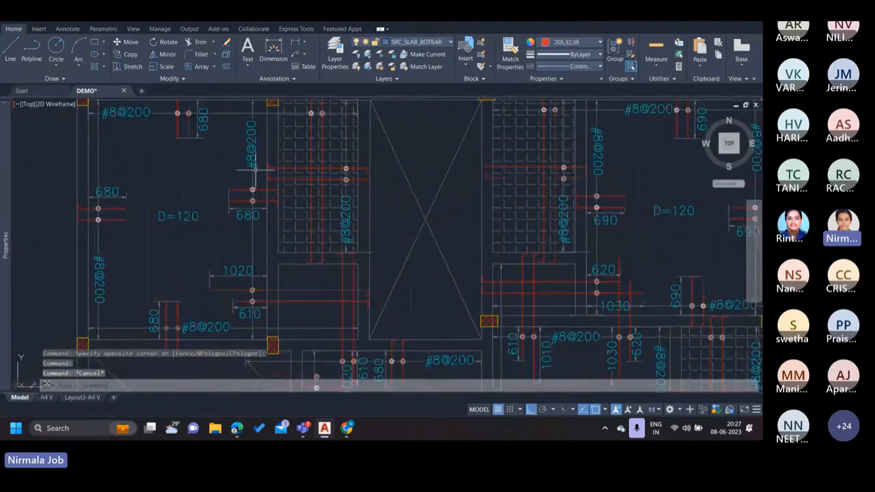
scroll(255, 169, down, 2)
scroll(255, 169, up, 2)
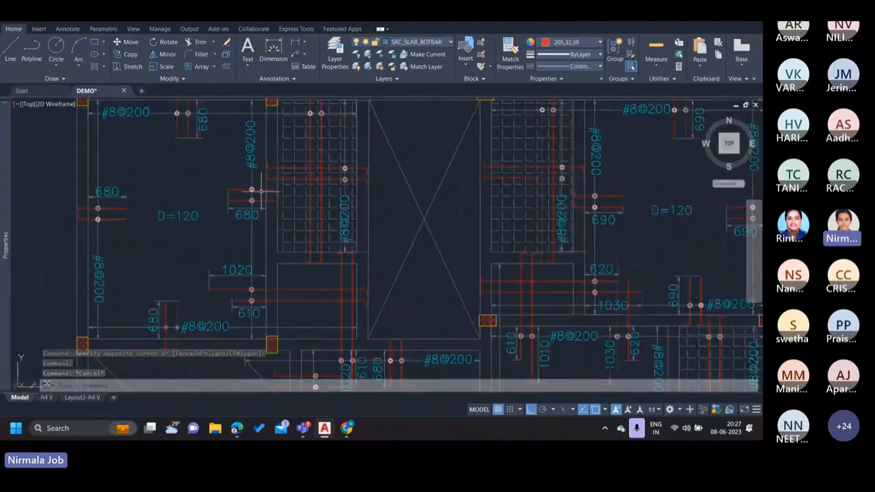
middle_drag(294, 149, 277, 182)
scroll(277, 179, up, 2)
click(274, 155)
scroll(298, 192, down, 4)
key(Escape)
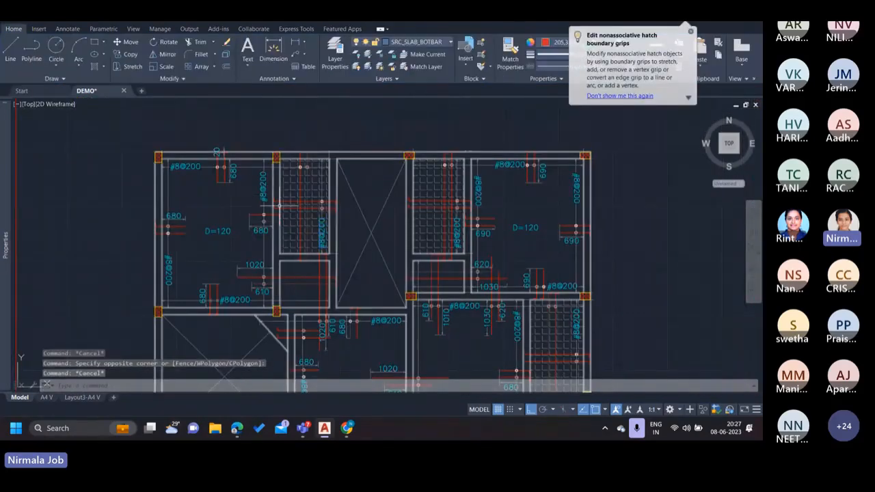
- Examine the SLAB SUNKEN legend by selecting its hatch sample beside the slab depth note, then clear the selection
scroll(334, 237, down, 6)
scroll(317, 301, up, 6)
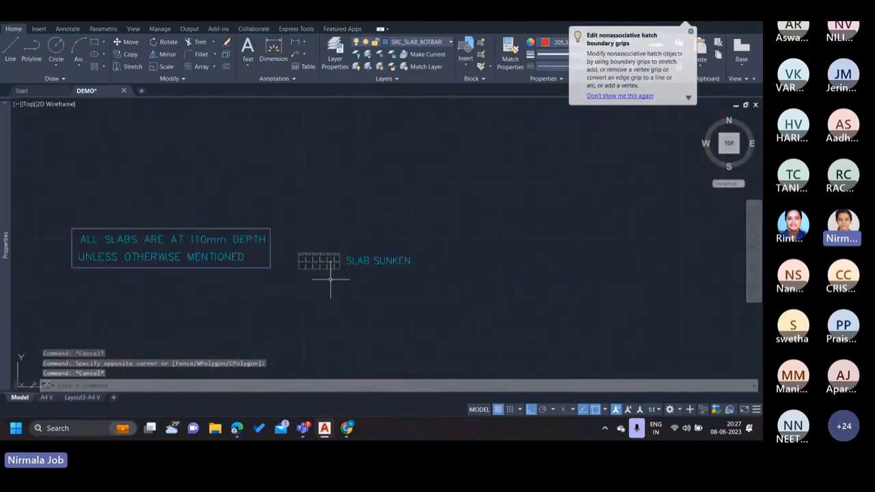
scroll(326, 261, up, 2)
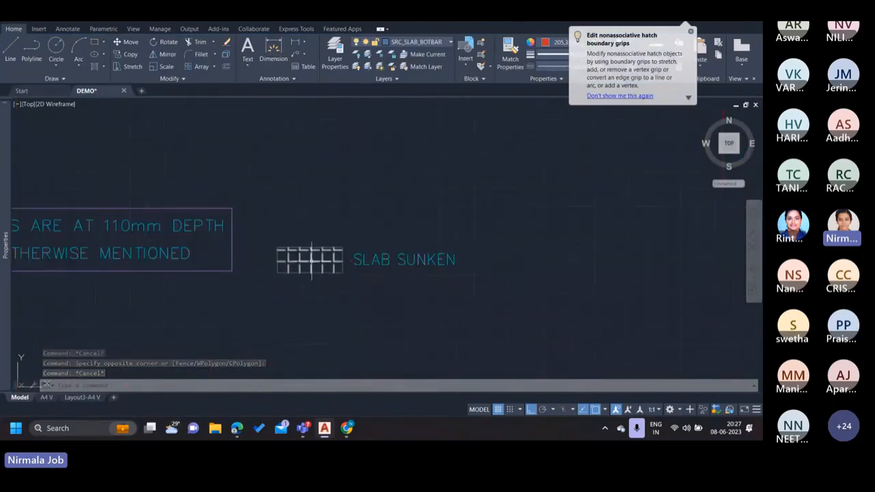
click(332, 259)
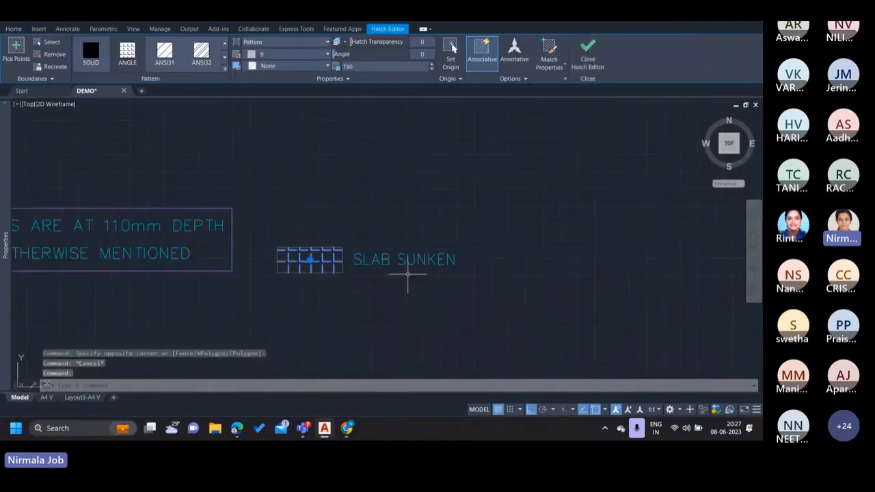
key(Escape)
- Check the 680 bar pair beside the sunken slab in the original top bar plan by selecting both bars, then clear the selection
scroll(399, 260, down, 4)
scroll(391, 211, down, 5)
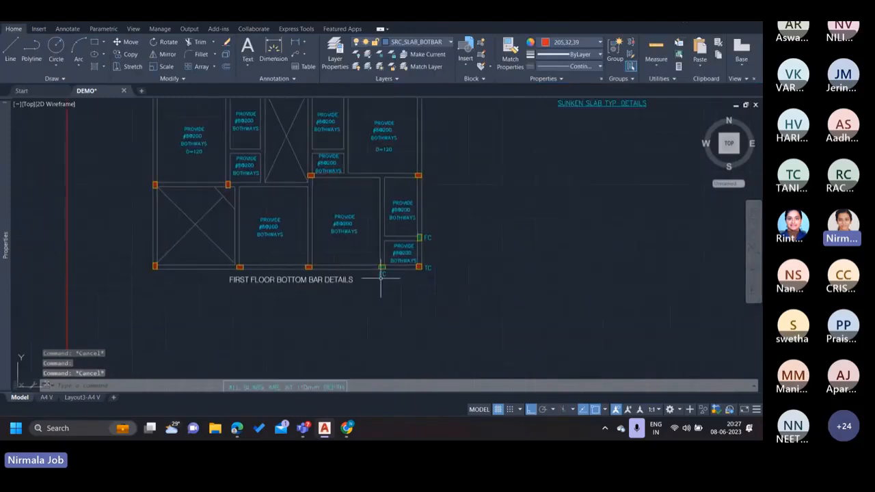
scroll(318, 180, up, 4)
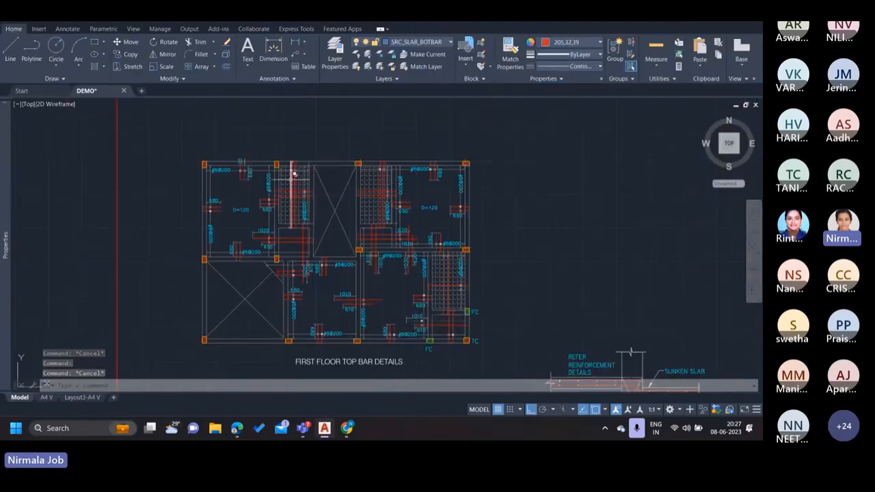
scroll(287, 173, up, 3)
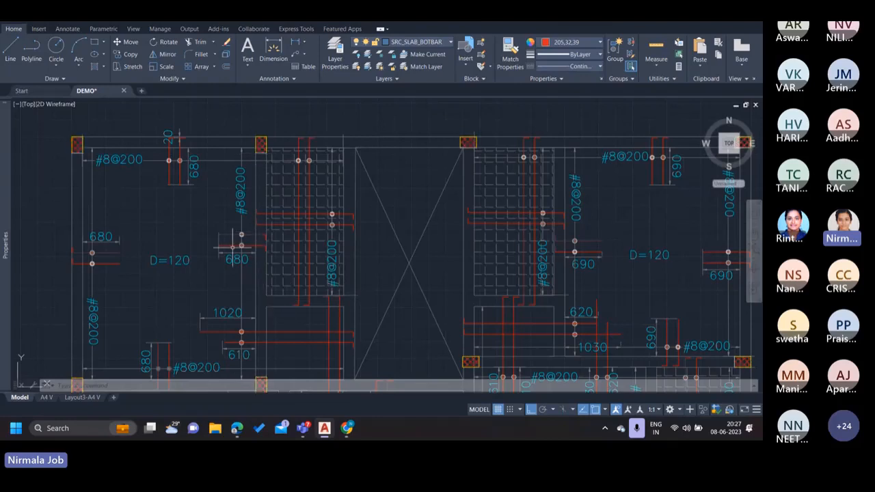
scroll(233, 246, up, 2)
click(233, 244)
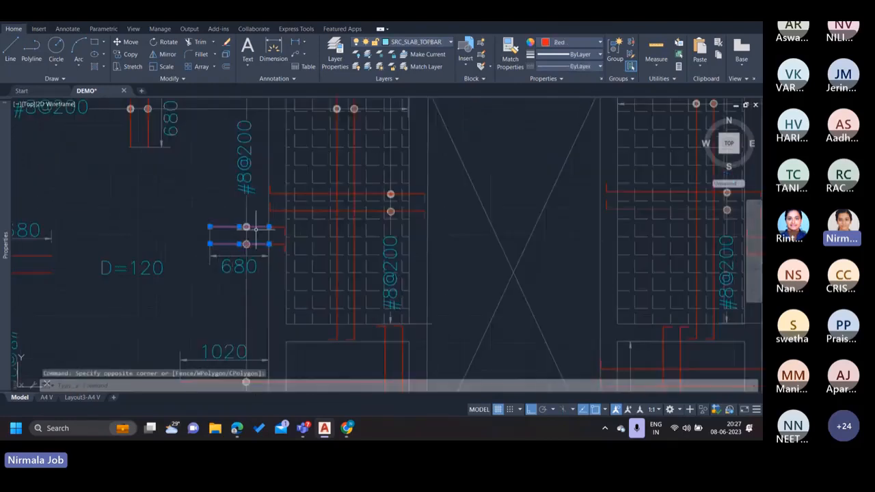
key(Escape)
scroll(246, 226, down, 2)
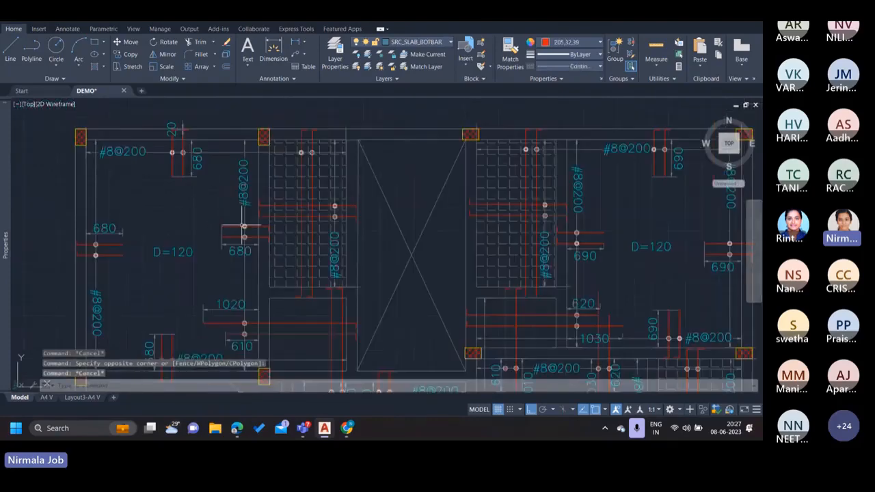
- Examine the 1020 and 610 bar pair at the lower edge of the original plan's upper-left D=120 room
mouse_move(290, 297)
middle_down()
mouse_move(287, 276)
mouse_move(314, 263)
middle_up()
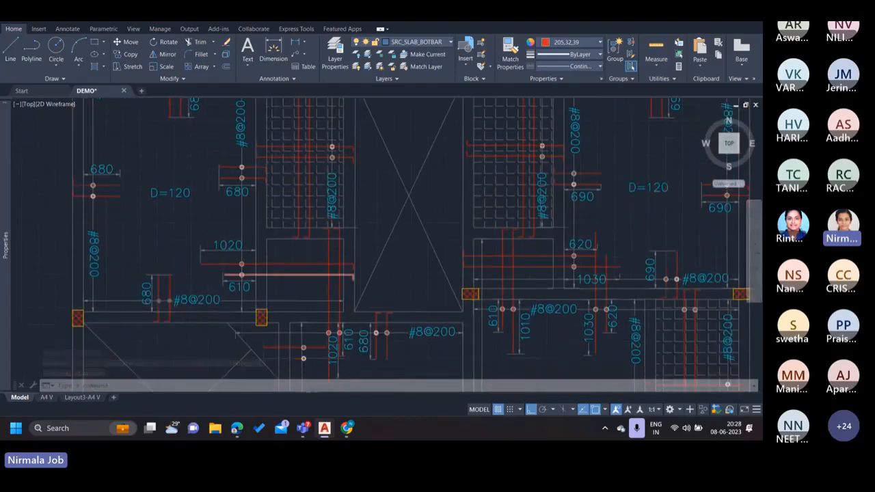
scroll(260, 272, up, 2)
scroll(206, 271, down, 2)
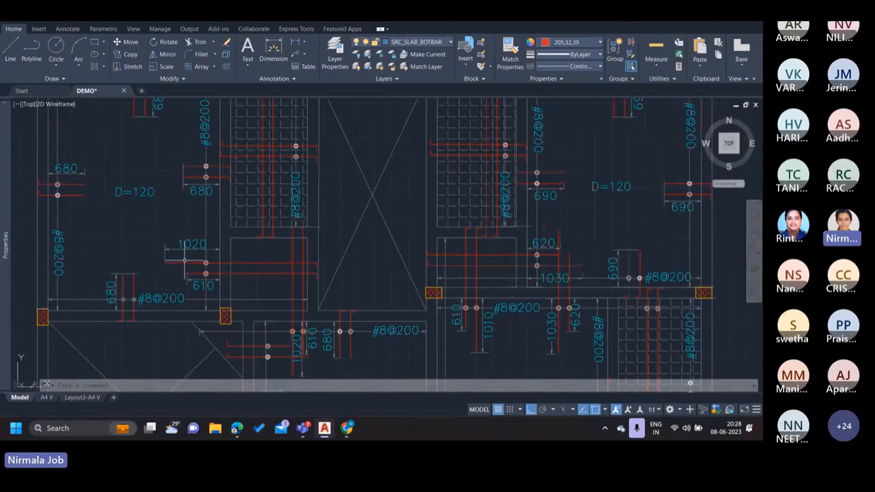
middle_drag(258, 248, 259, 253)
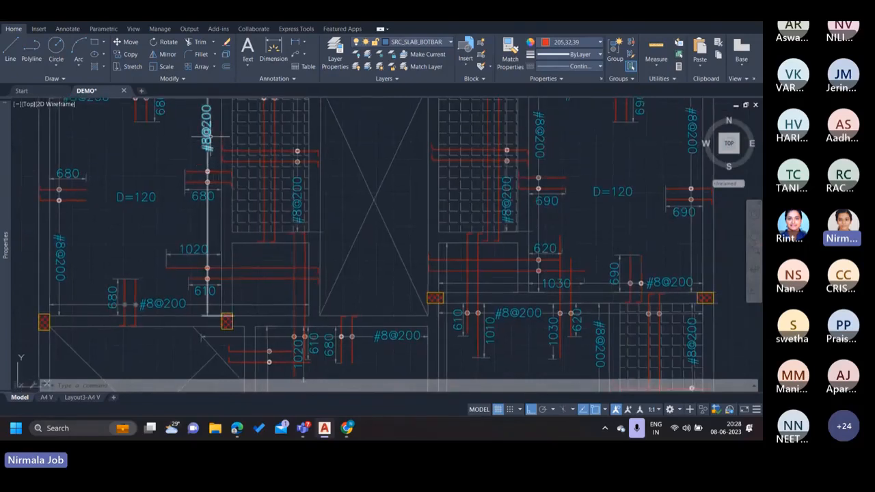
- Compare with the drafted top bar copy by selecting the single 680 bar at the upper-left room's inner beam, then clear the selection
scroll(210, 142, down, 2)
scroll(468, 220, down, 4)
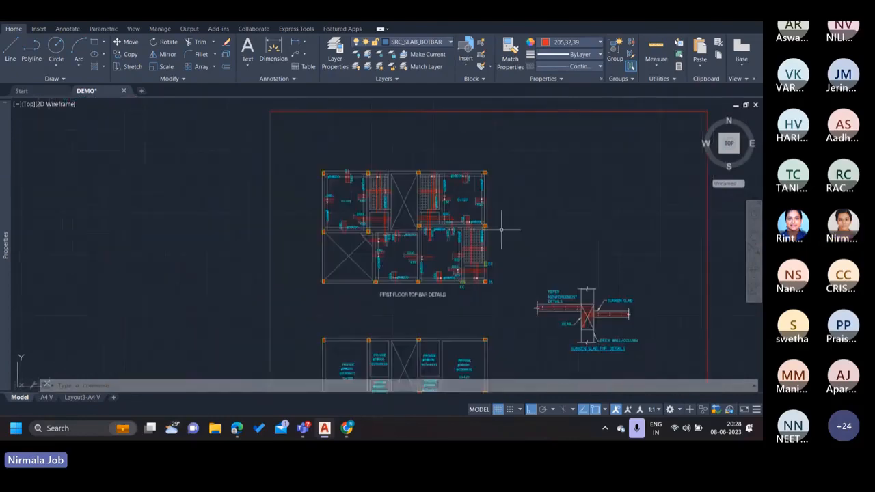
middle_drag(503, 230, 158, 142)
scroll(486, 238, down, 4)
middle_drag(496, 234, 238, 205)
scroll(369, 253, up, 8)
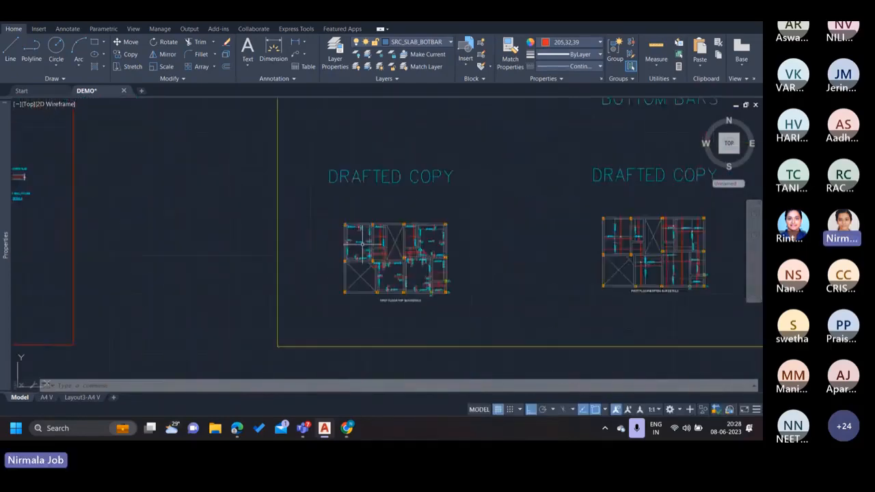
middle_drag(380, 234, 365, 214)
scroll(368, 220, up, 4)
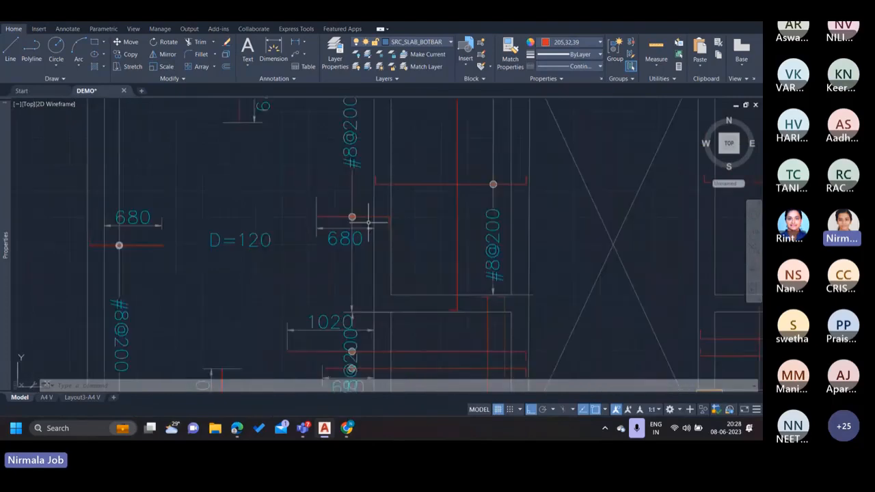
click(369, 224)
click(359, 203)
scroll(385, 203, down, 2)
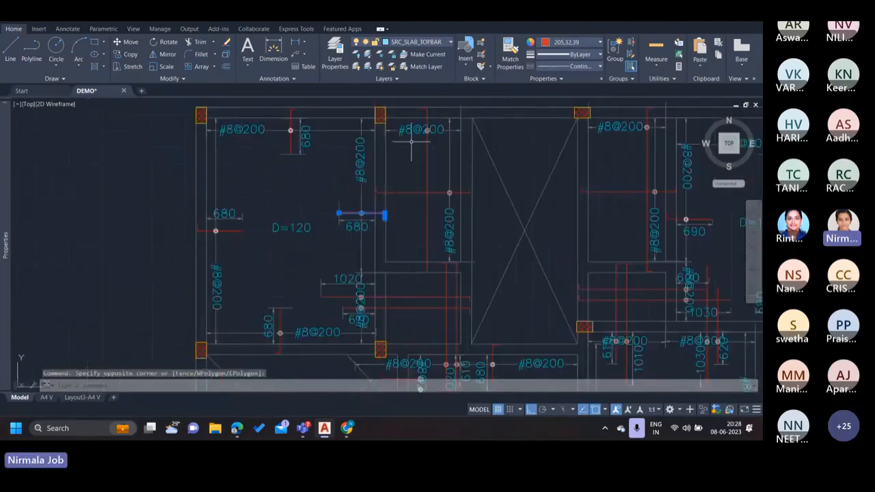
key(Escape)
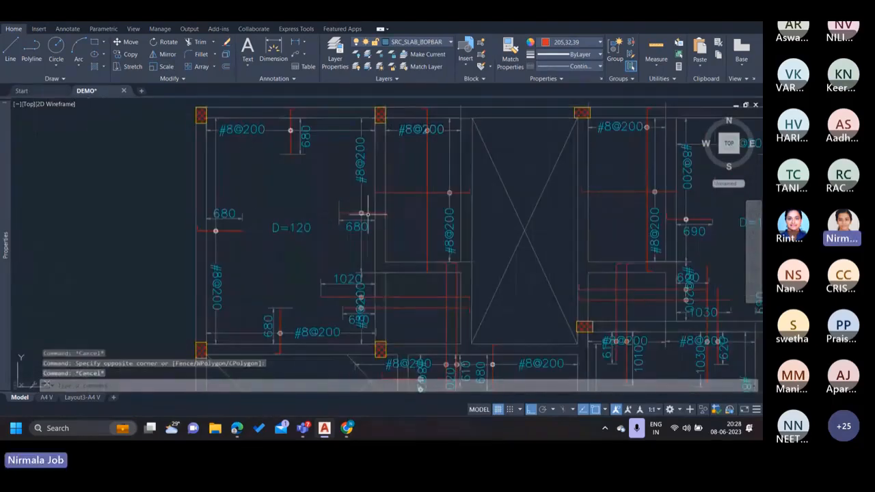
- Select the drafted 680 bar together with its own #8@200 range dimension to review its extent, then clear the selection
scroll(362, 214, up, 3)
click(373, 220)
click(369, 196)
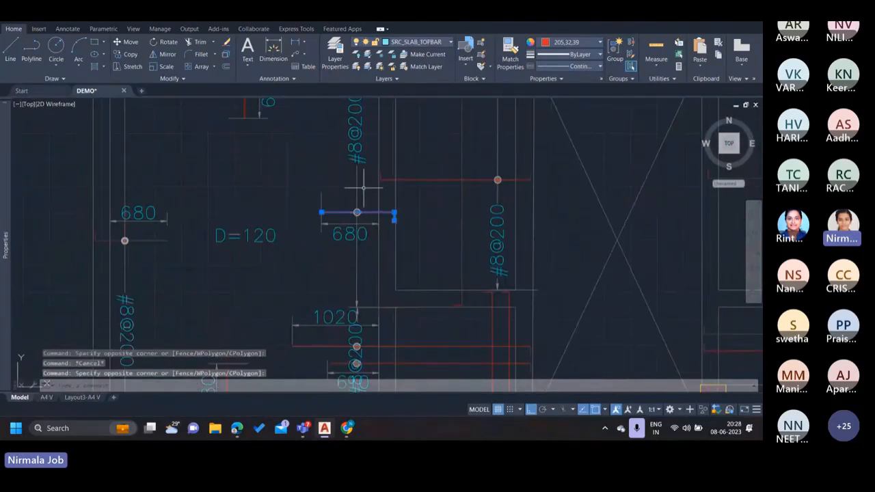
click(358, 198)
click(357, 159)
scroll(357, 159, down, 2)
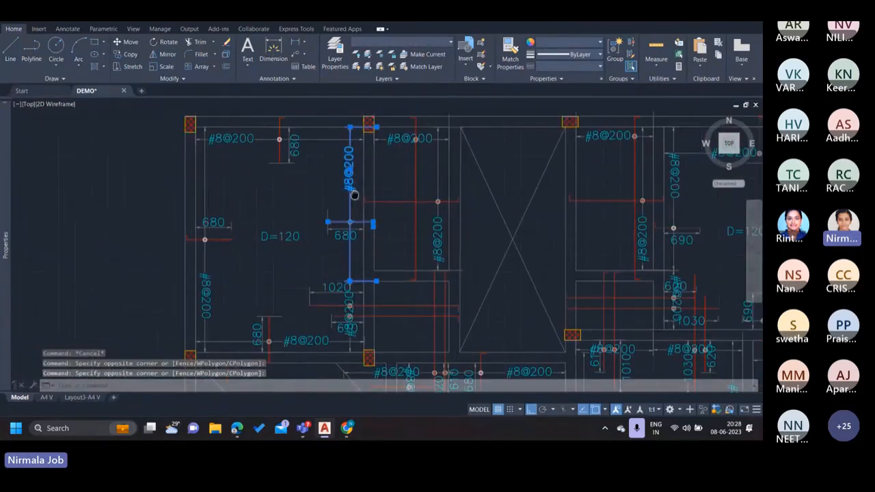
key(Escape)
- Select the separate #8@200 range dimension shared by the drafted 1020 and 610 bars in the upper-left room
scroll(362, 284, up, 3)
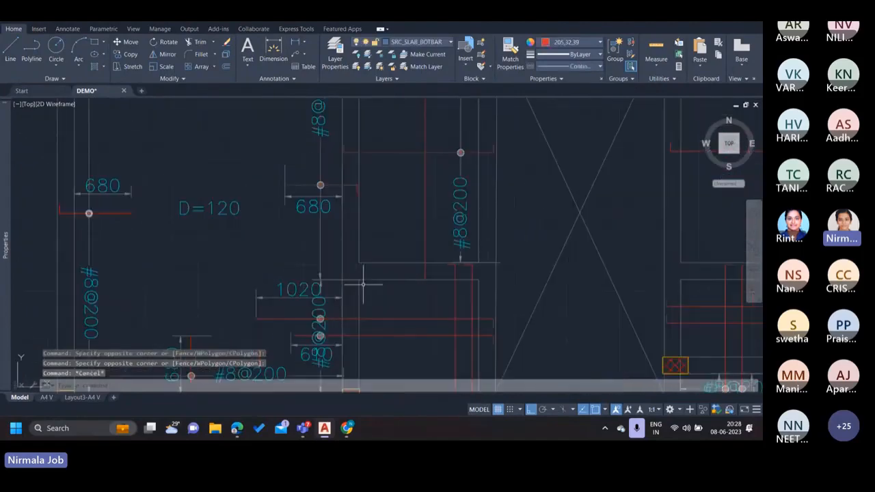
middle_drag(355, 242, 349, 219)
click(330, 263)
click(310, 259)
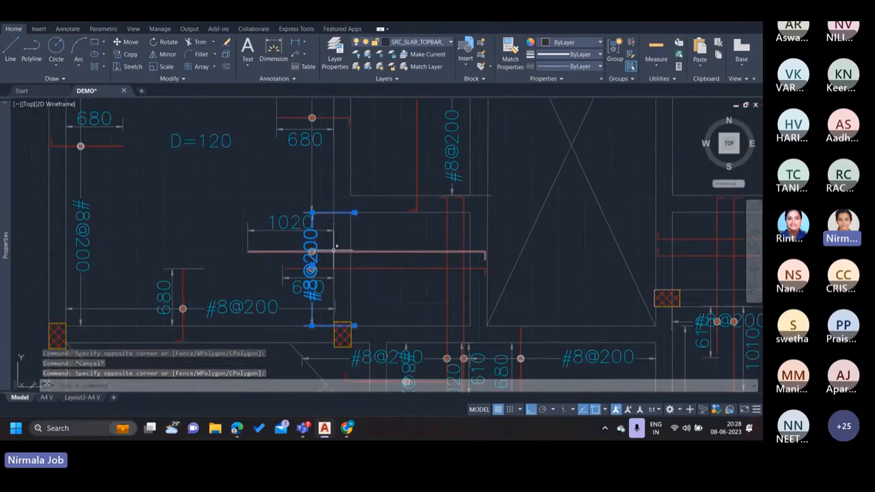
- Select the drafted 1020 and 610 bars together in the upper-left room to review the pair, then clear the selection
key(Escape)
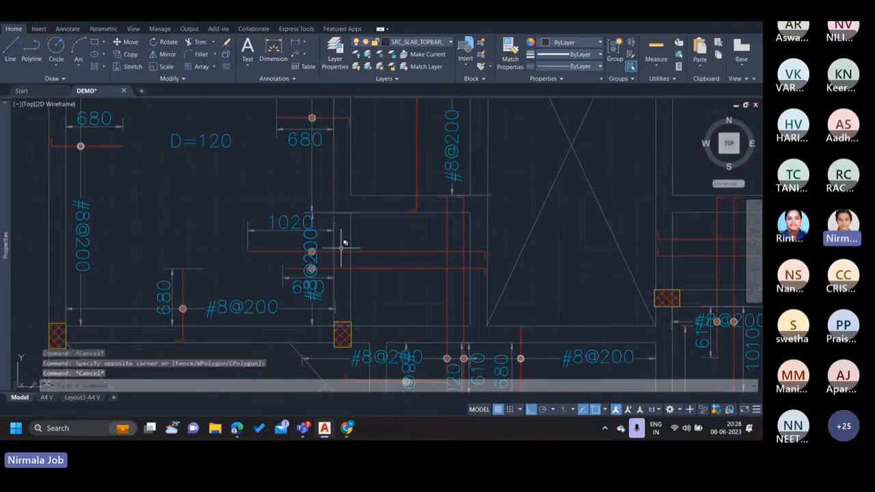
click(361, 250)
click(312, 273)
click(314, 236)
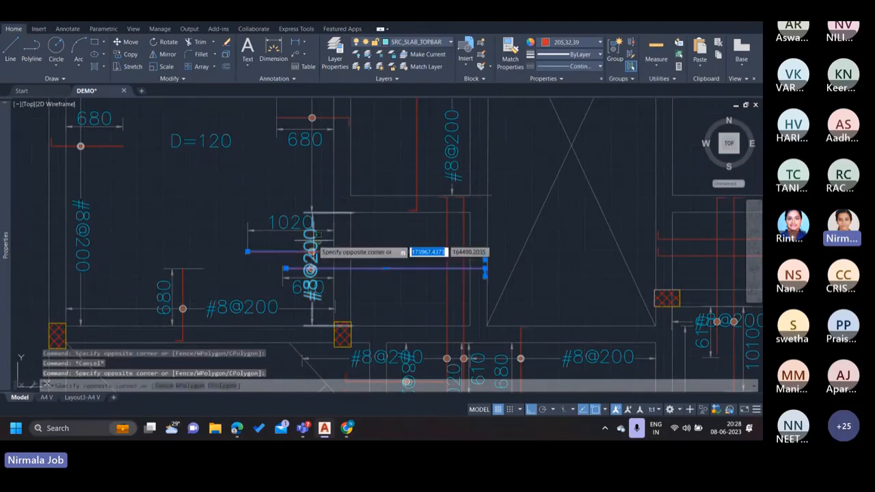
key(Escape)
- Examine the drafted top bar plan around the upper-left D=120 room, including the 680 bar at its upper beam
scroll(355, 228, down, 5)
middle_drag(355, 228, 337, 220)
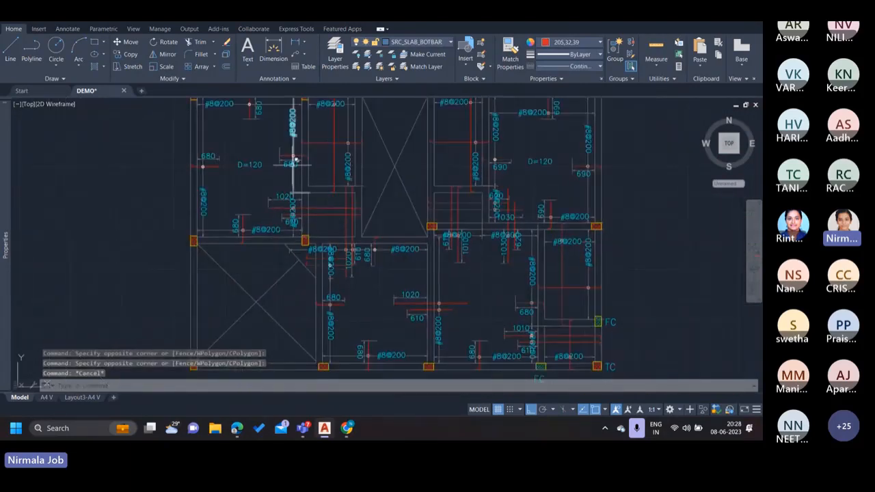
middle_drag(290, 147, 301, 184)
scroll(301, 183, up, 2)
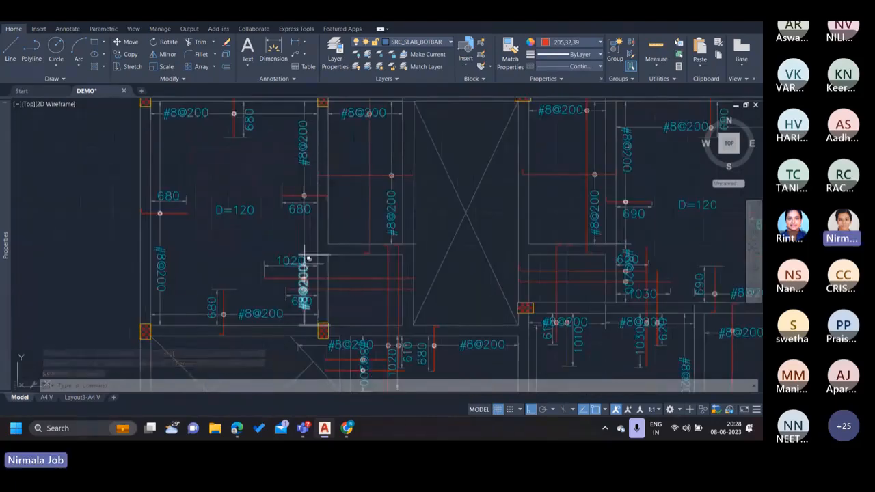
scroll(307, 259, down, 8)
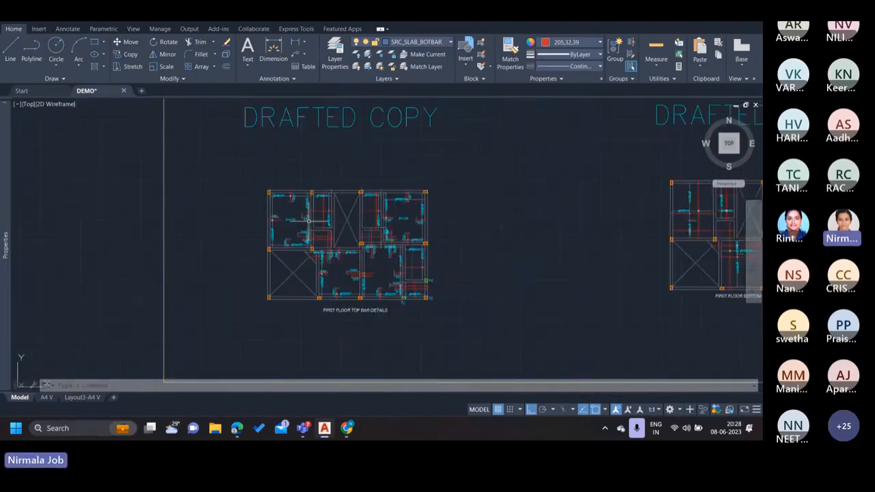
scroll(311, 226, down, 2)
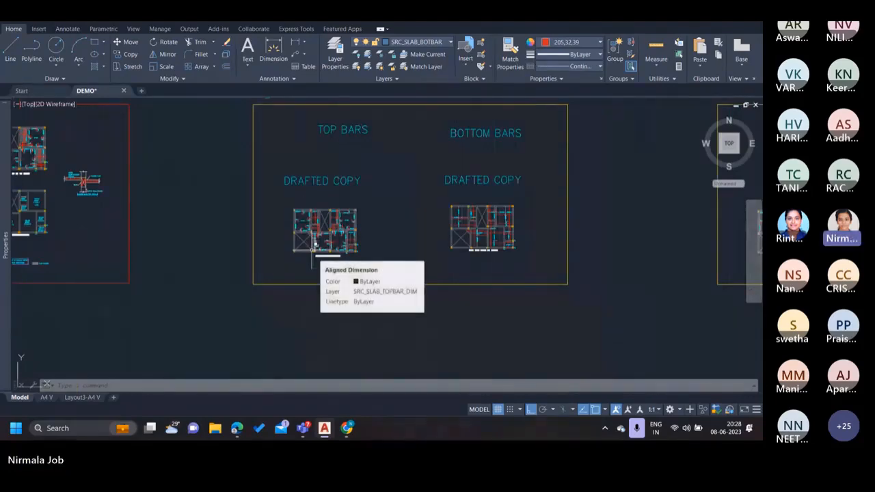
scroll(325, 214, up, 5)
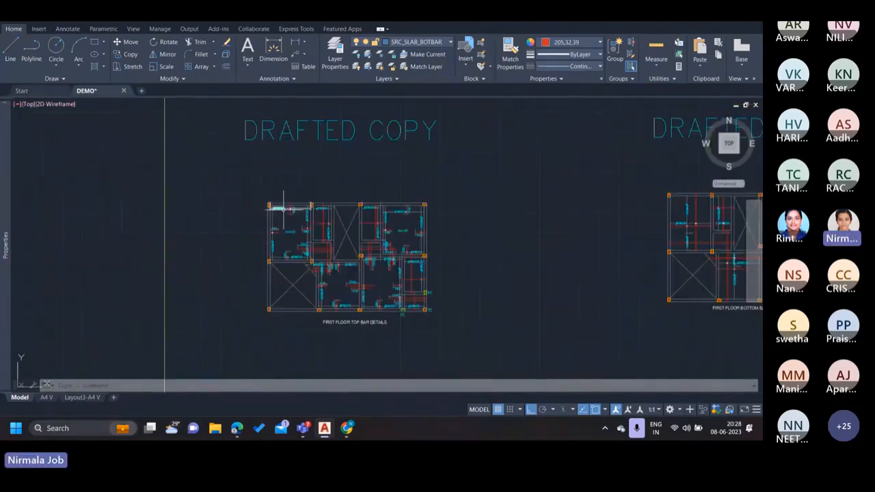
scroll(283, 205, up, 3)
scroll(283, 206, up, 2)
scroll(311, 212, down, 2)
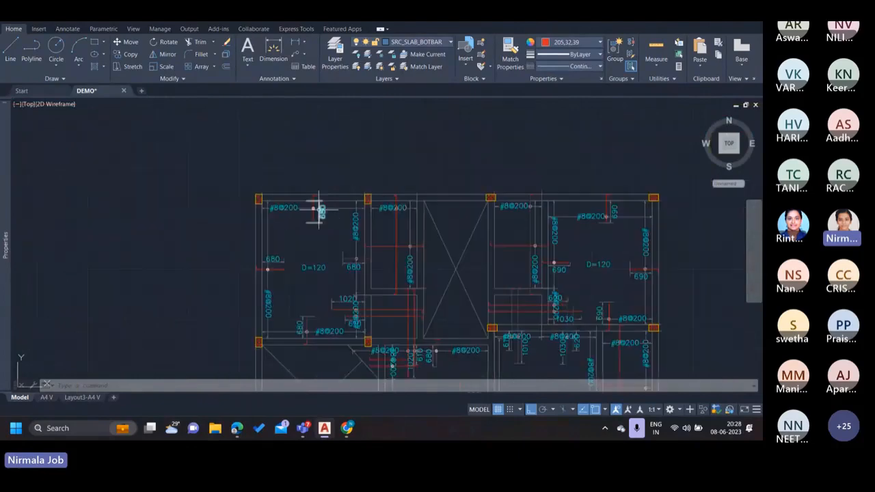
scroll(307, 208, up, 4)
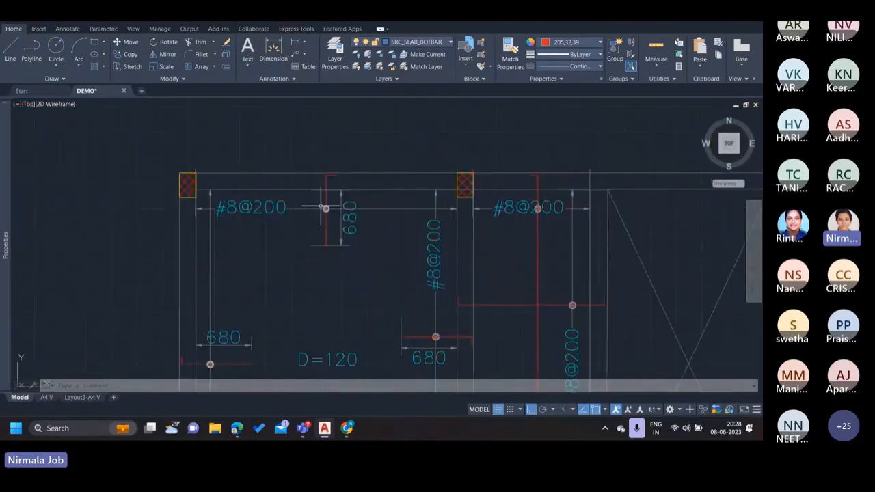
scroll(326, 207, down, 8)
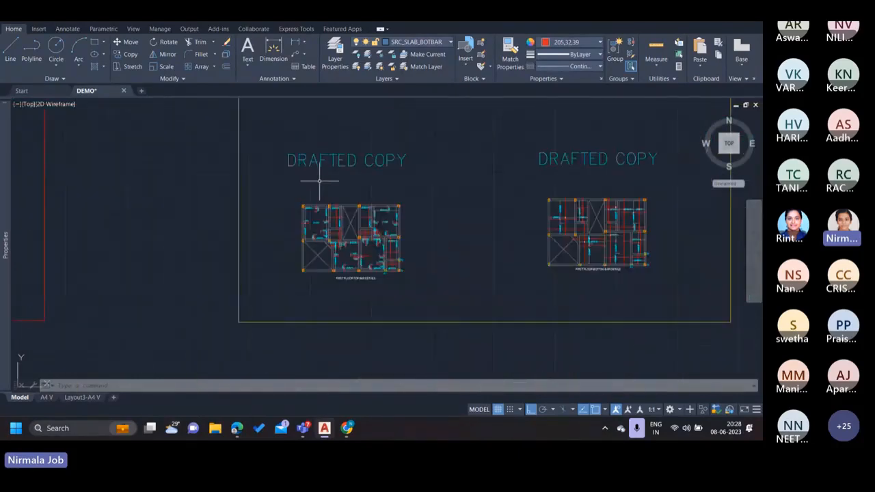
scroll(332, 239, up, 3)
scroll(311, 264, up, 6)
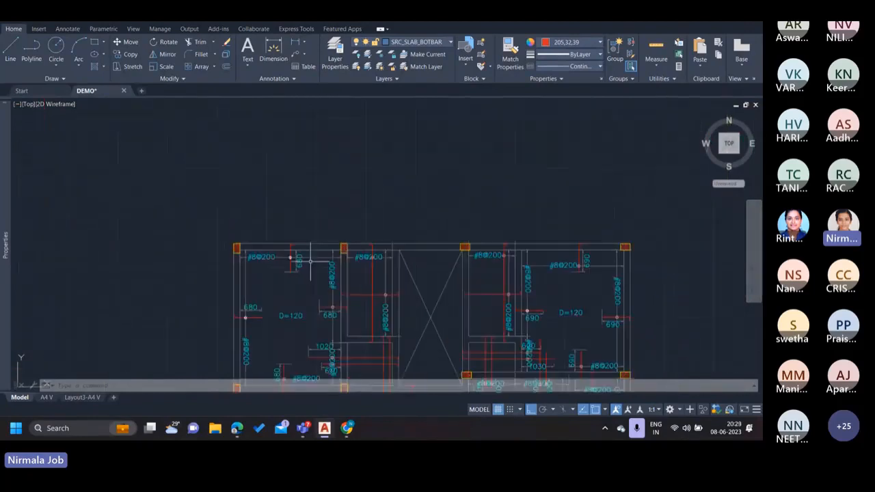
- Select the drafted 680 bar at the upper-left room's upper beam and check its layer, then clear the selection
scroll(312, 238, up, 4)
click(300, 211)
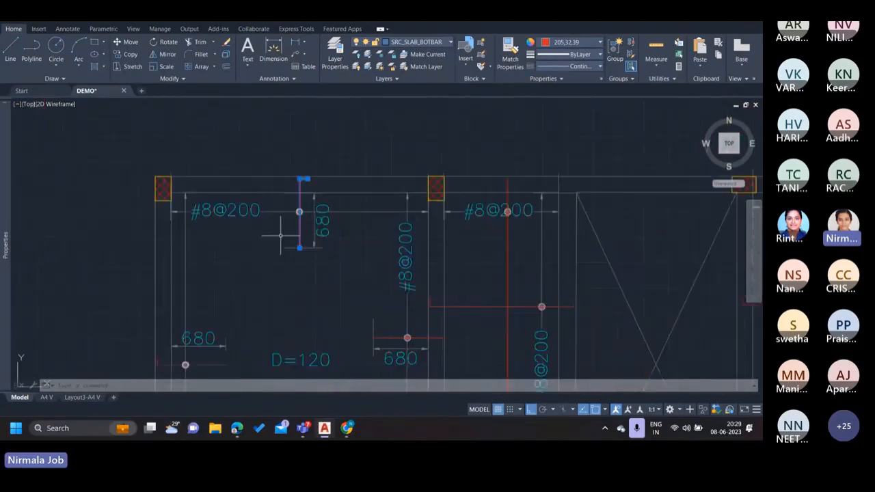
click(404, 43)
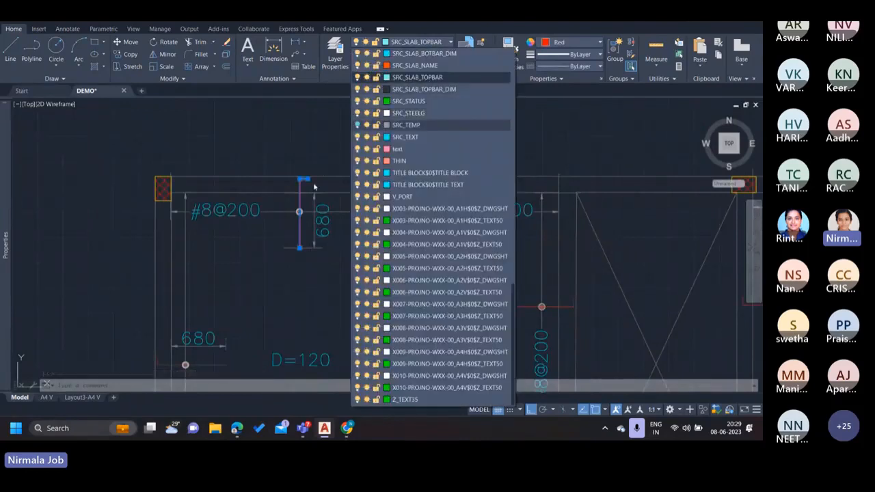
click(314, 186)
scroll(311, 198, down, 3)
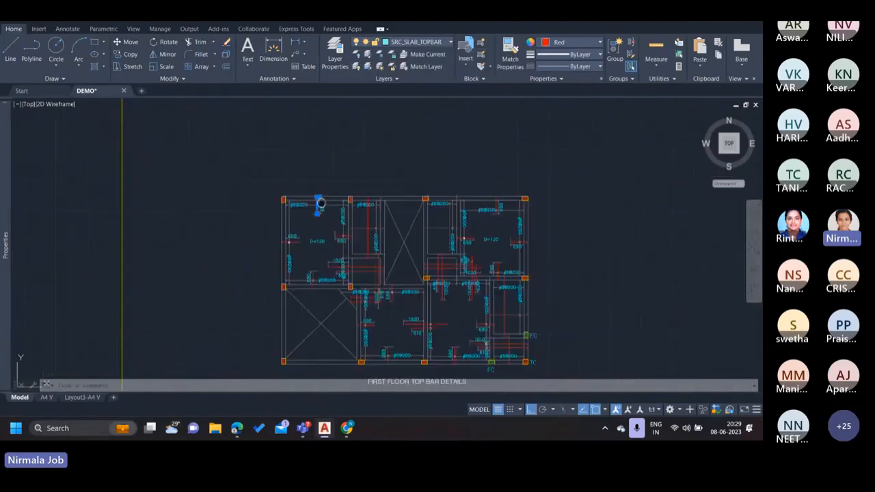
scroll(307, 194, up, 1)
key(Escape)
- Check the layer of the #8@200 range dimension along the upper-left room's upper beam, then clear the selection
scroll(319, 207, up, 2)
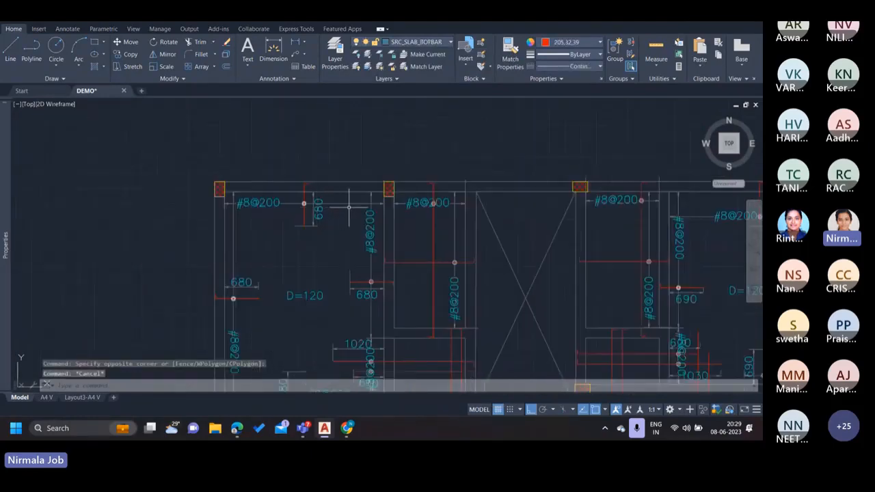
click(349, 206)
click(342, 198)
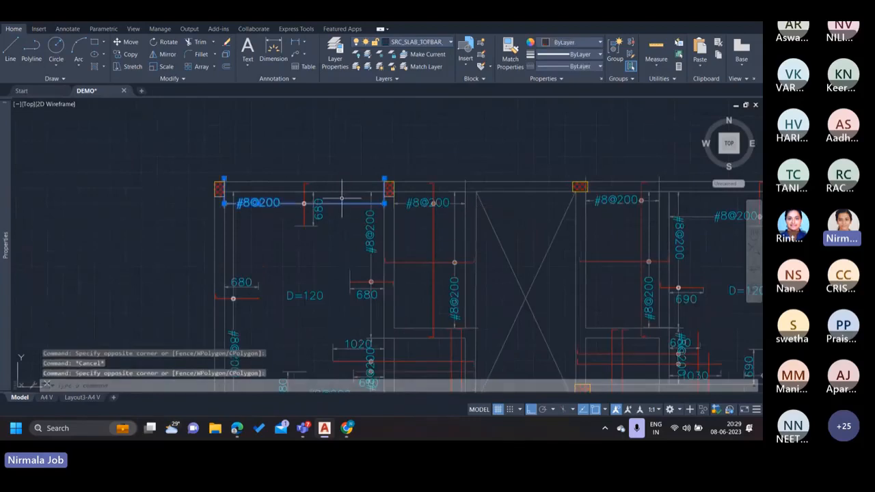
click(410, 42)
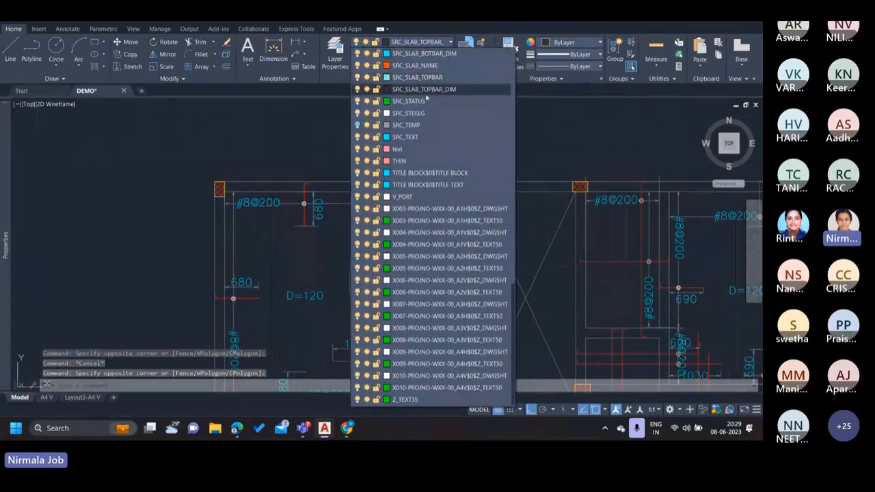
click(446, 93)
key(Escape)
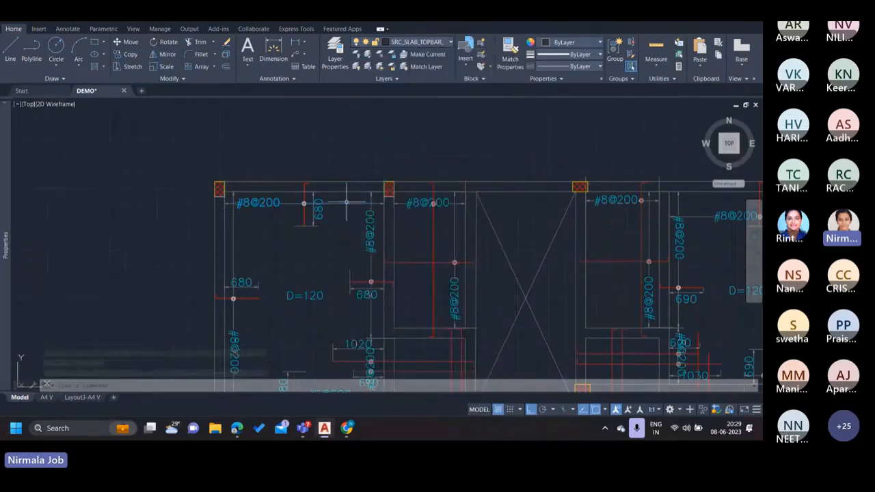
- Compare the overall layout of the original slab plans in frame 1 with the drafted top and bottom bar copies in frame 2
scroll(331, 198, up, 2)
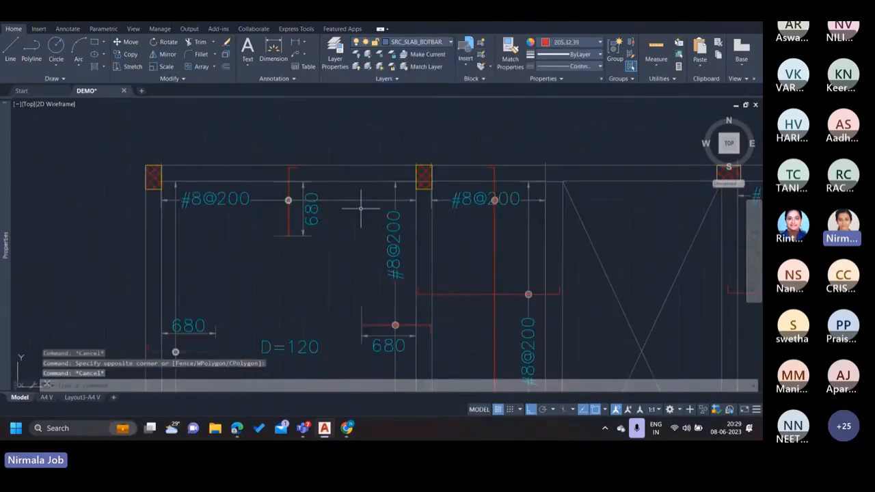
scroll(361, 214, down, 2)
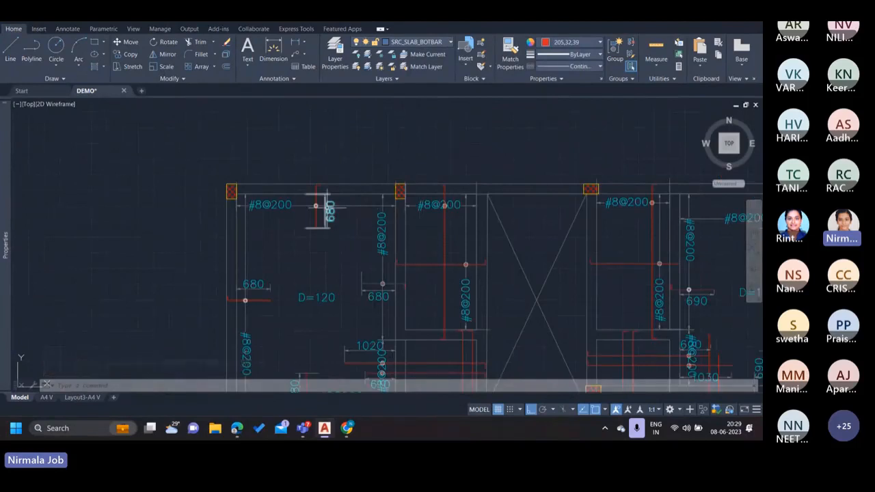
scroll(340, 205, down, 10)
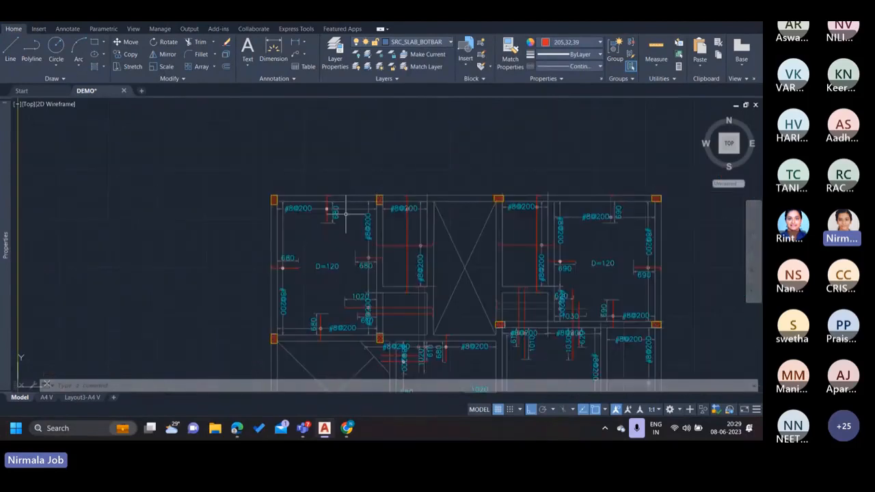
middle_drag(423, 226, 375, 234)
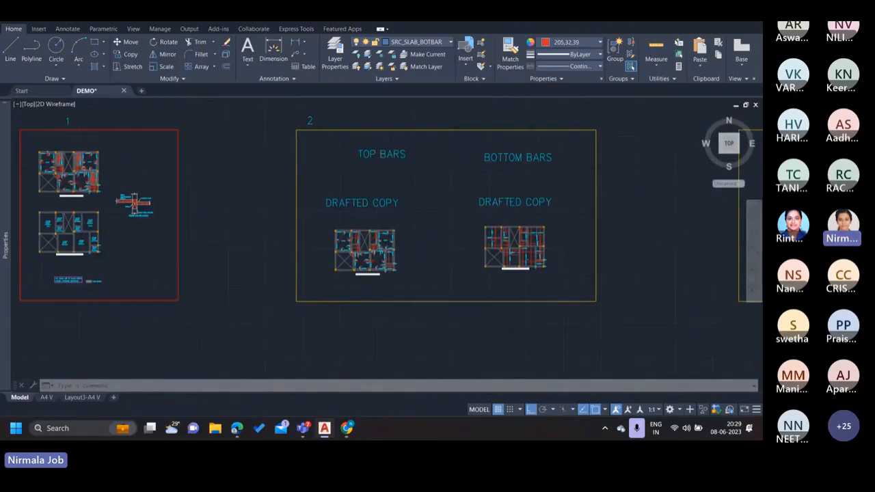
middle_drag(375, 234, 484, 228)
scroll(196, 238, up, 4)
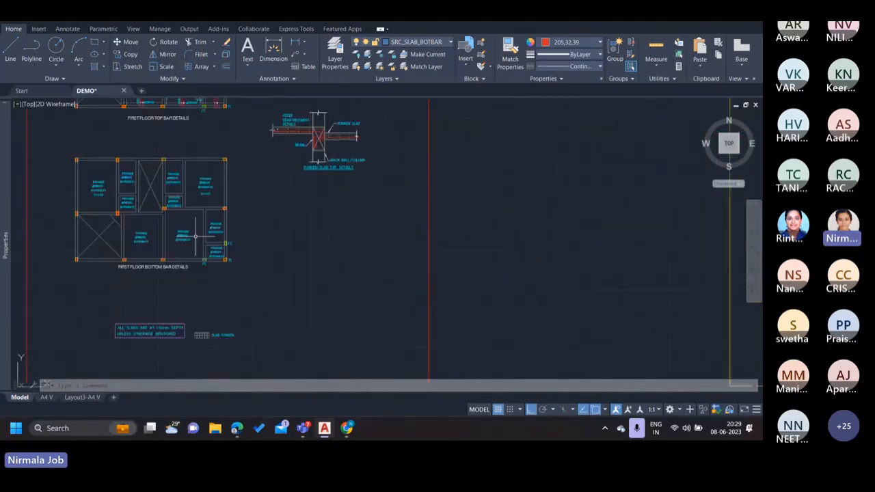
scroll(233, 248, down, 2)
scroll(244, 230, down, 2)
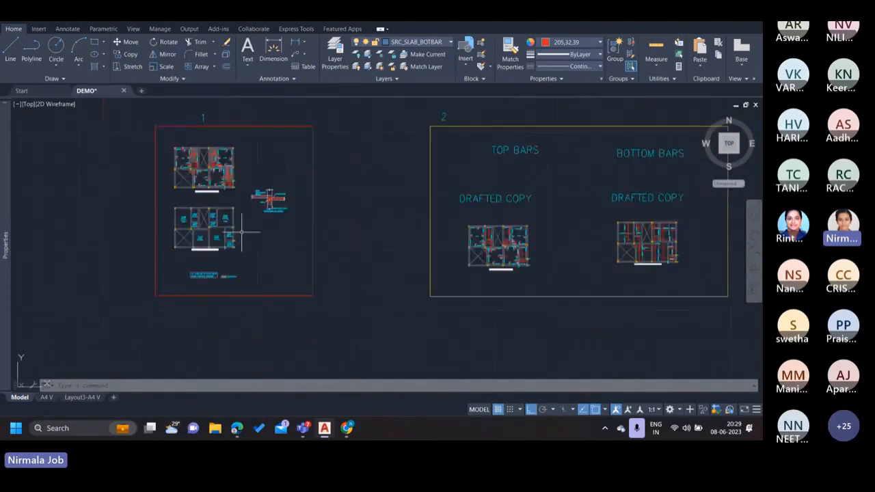
scroll(215, 250, up, 4)
scroll(287, 240, down, 2)
middle_drag(287, 240, 33, 236)
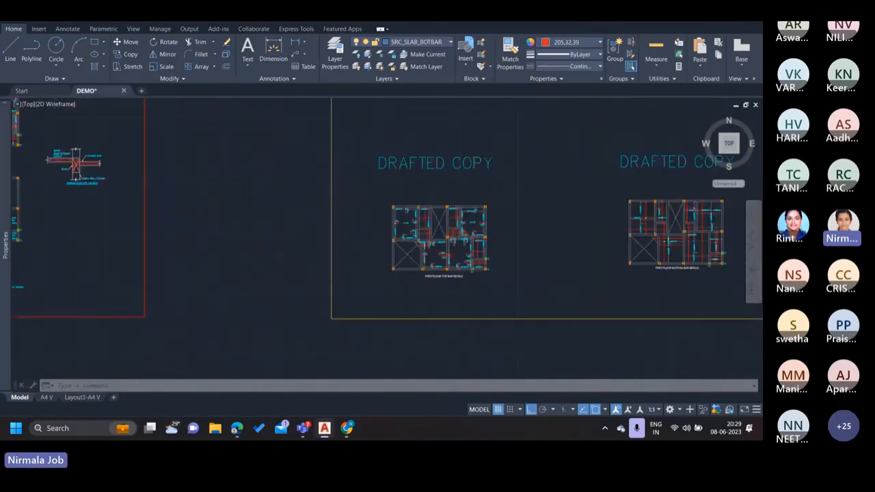
middle_drag(410, 240, 170, 253)
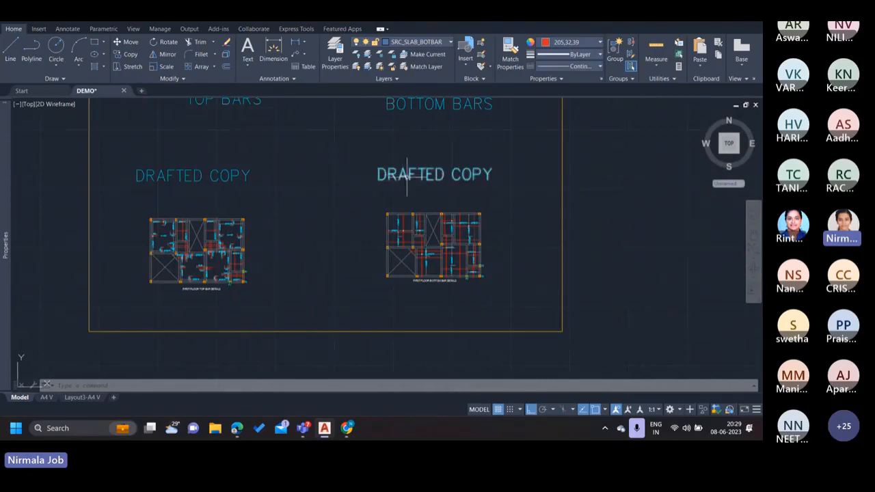
scroll(472, 125, down, 2)
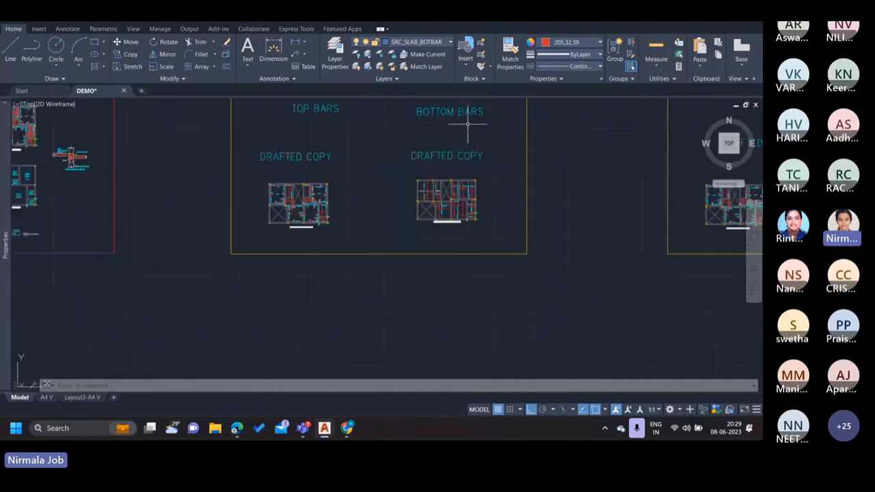
scroll(423, 194, up, 2)
scroll(287, 192, down, 4)
mouse_move(287, 191)
middle_down()
mouse_move(458, 213)
mouse_move(428, 228)
middle_up()
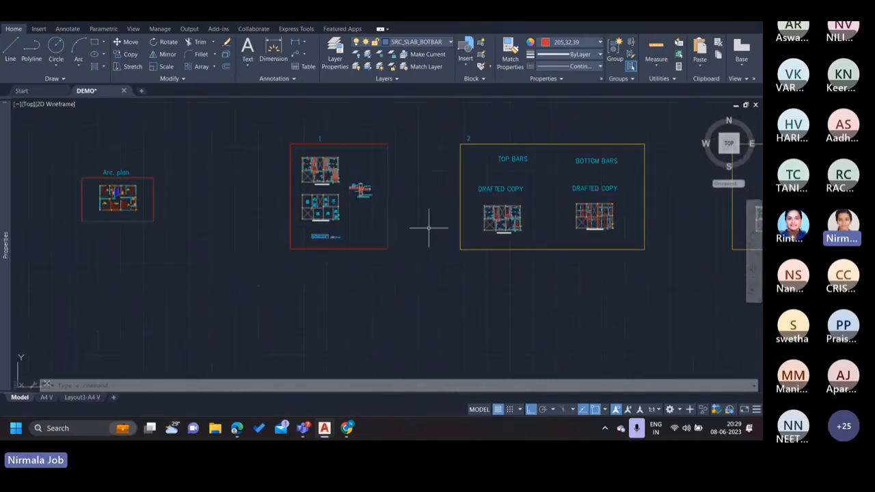
- Examine the bothways reinforcement notes in the original first floor bottom bar plan, focusing on the upper-left D=120 room
scroll(355, 225, up, 4)
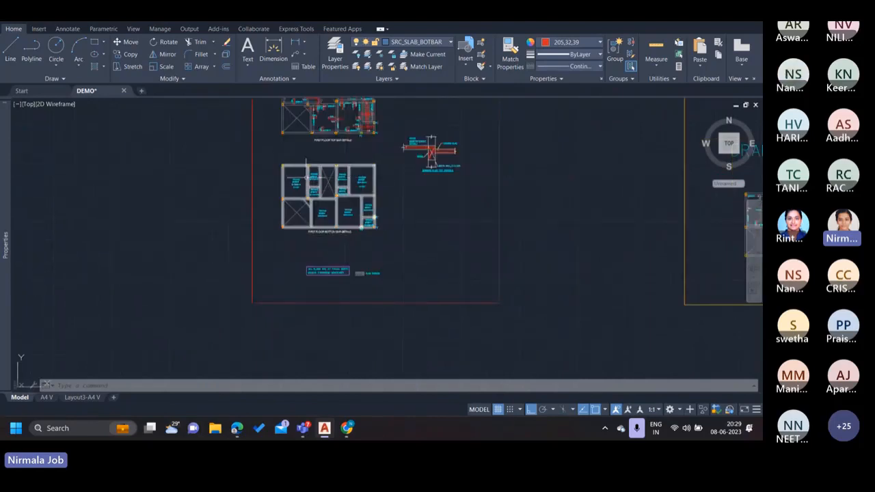
scroll(294, 205, up, 5)
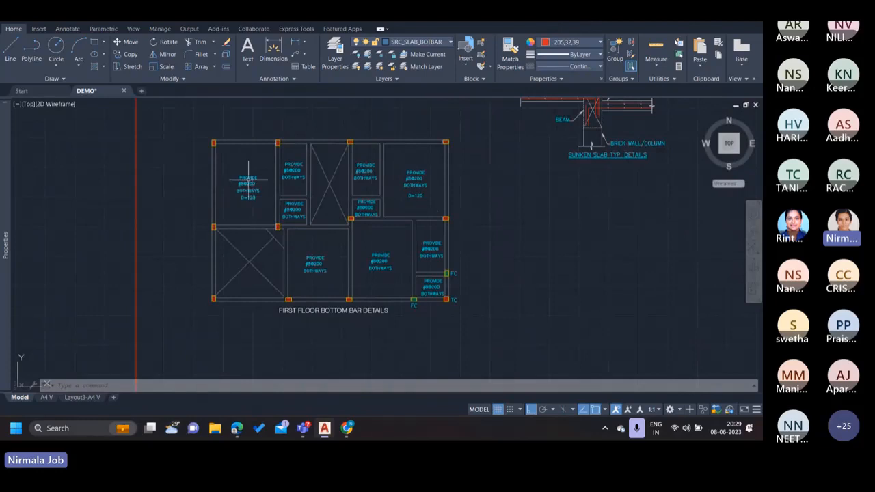
scroll(248, 179, up, 2)
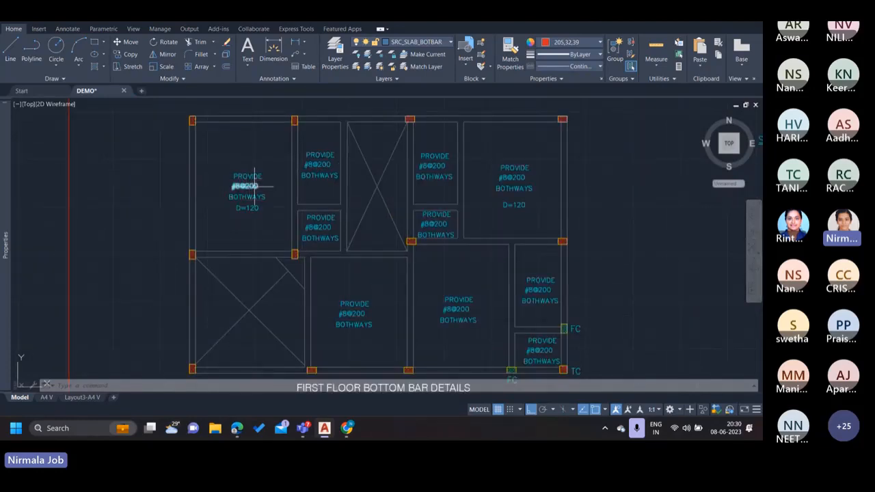
scroll(254, 186, up, 1)
scroll(277, 198, down, 1)
scroll(272, 201, down, 2)
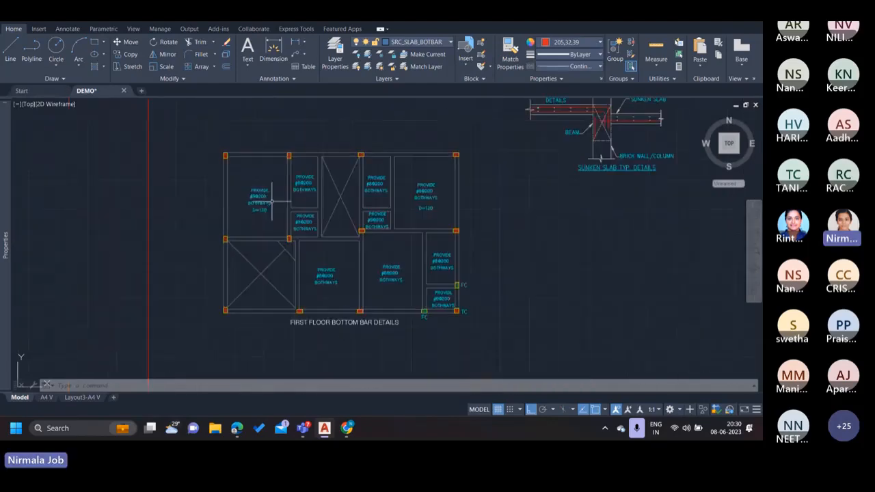
- Compare the original first floor bottom bar plan in frame 1 with the drafted bottom bar copy in frame 2
scroll(271, 202, down, 3)
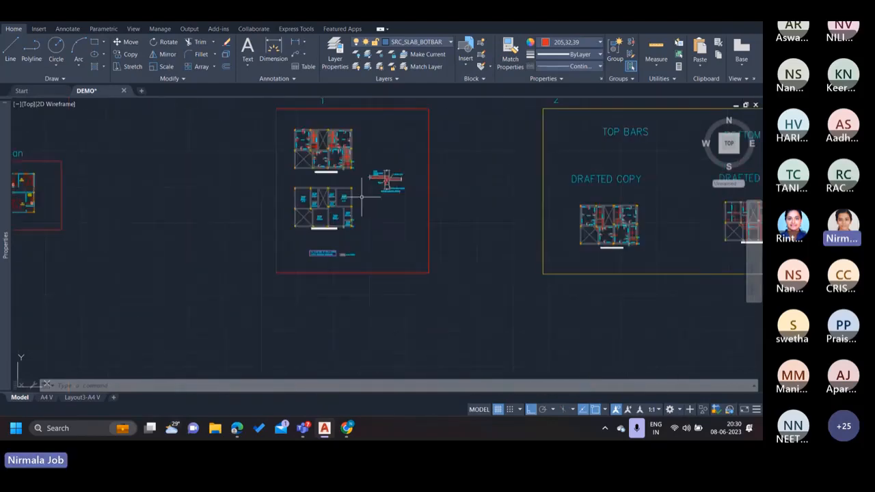
middle_drag(363, 198, 188, 201)
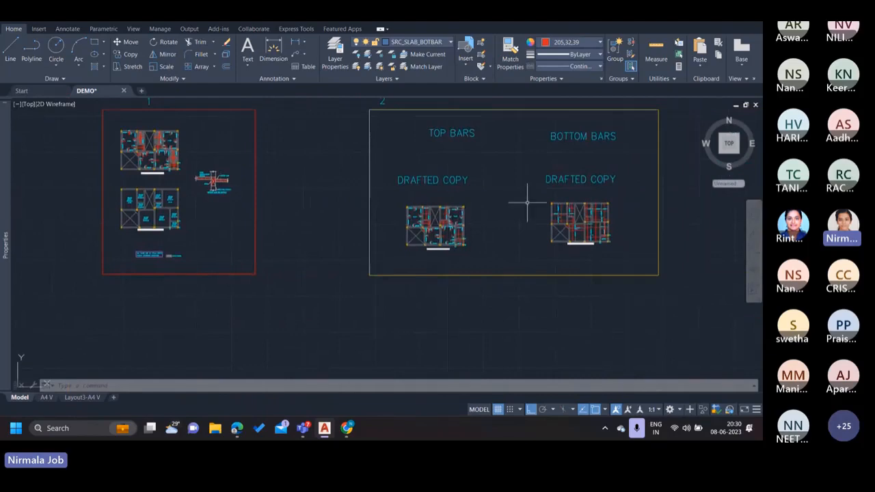
middle_drag(576, 216, 471, 226)
scroll(472, 223, up, 5)
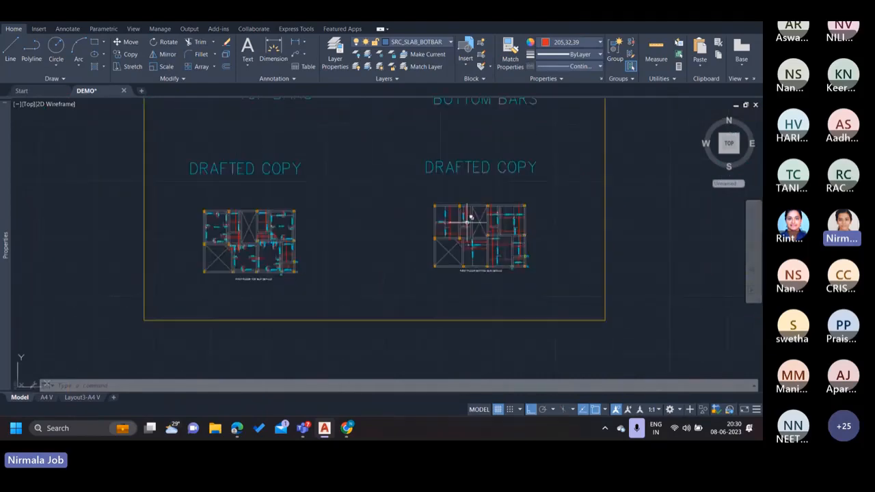
scroll(439, 200, down, 5)
scroll(388, 217, up, 2)
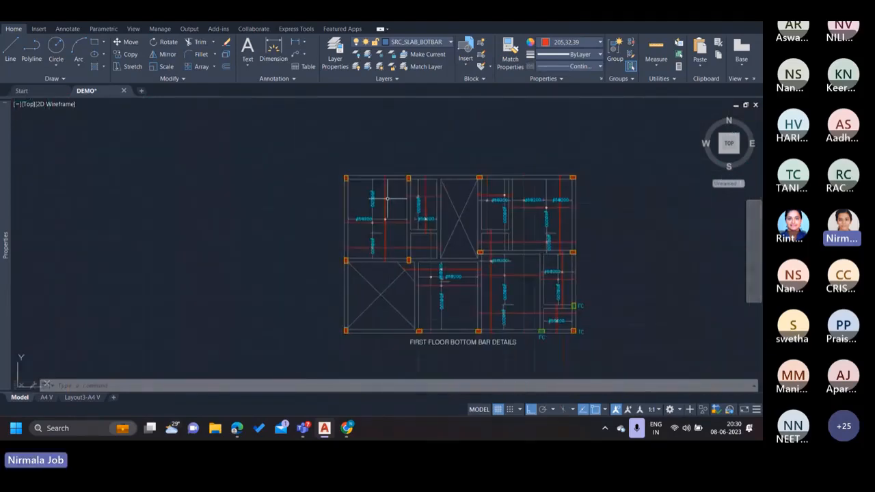
scroll(387, 217, up, 2)
scroll(254, 195, down, 8)
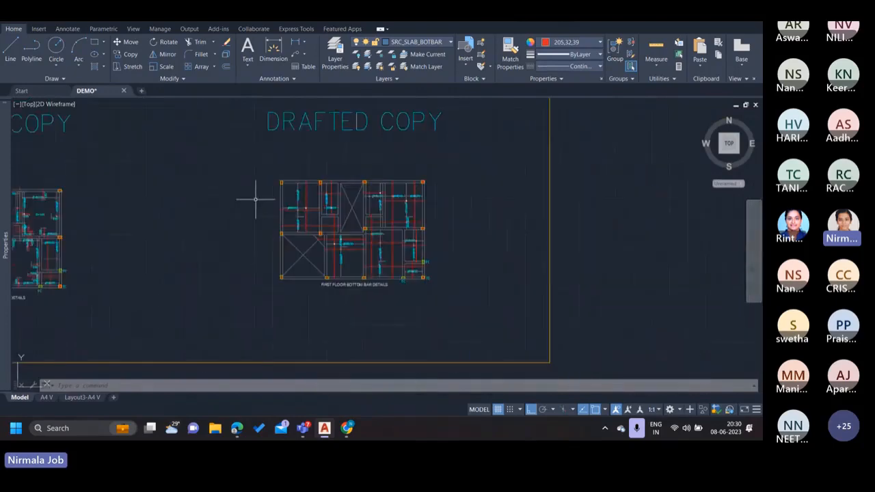
mouse_move(346, 226)
middle_down()
mouse_move(454, 219)
mouse_move(148, 211)
middle_up()
scroll(138, 201, up, 4)
scroll(410, 212, down, 4)
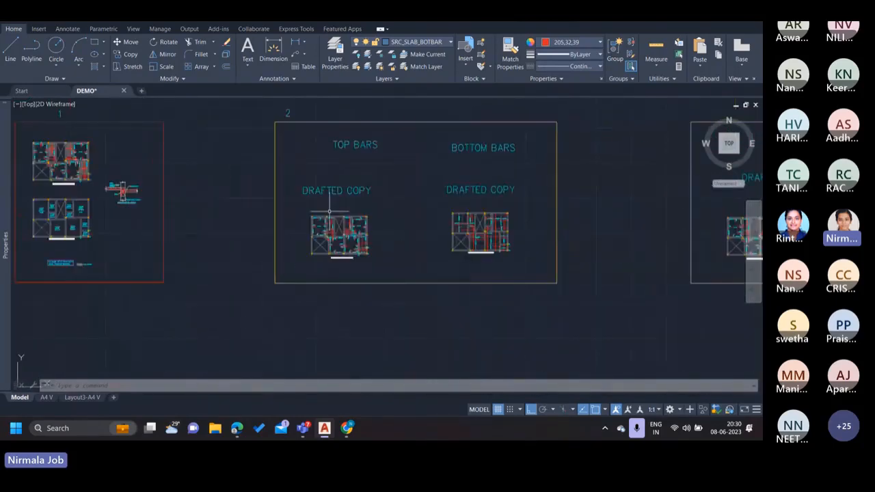
- Examine the vertical #8@200 bottom bar in the upper-left room of the drafted bottom bar copy, including its upper end at the outer beam
scroll(479, 207, up, 5)
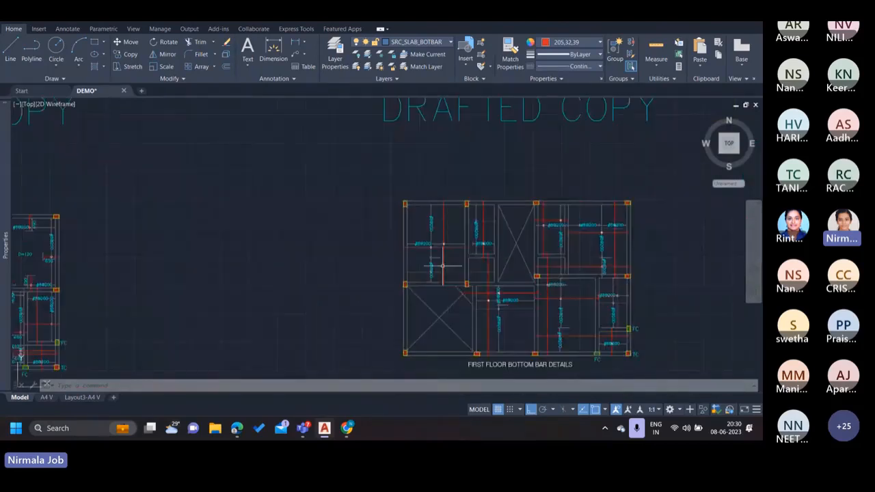
scroll(441, 236, up, 2)
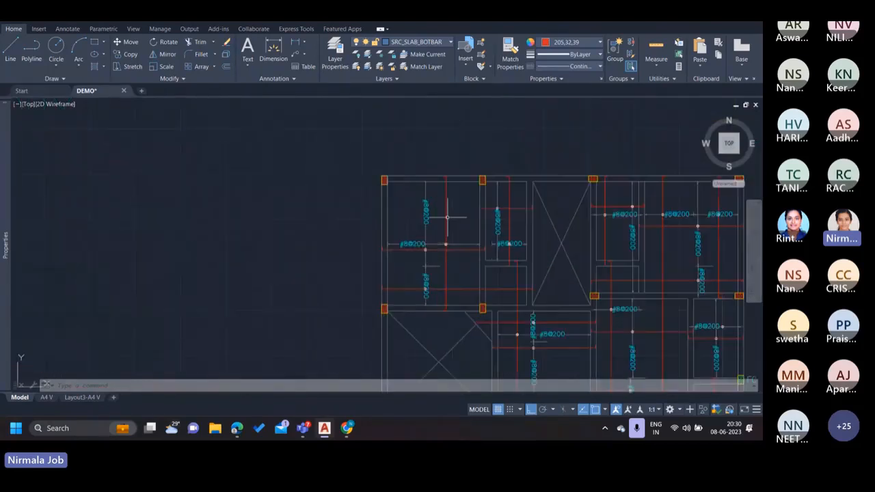
middle_drag(457, 245, 409, 217)
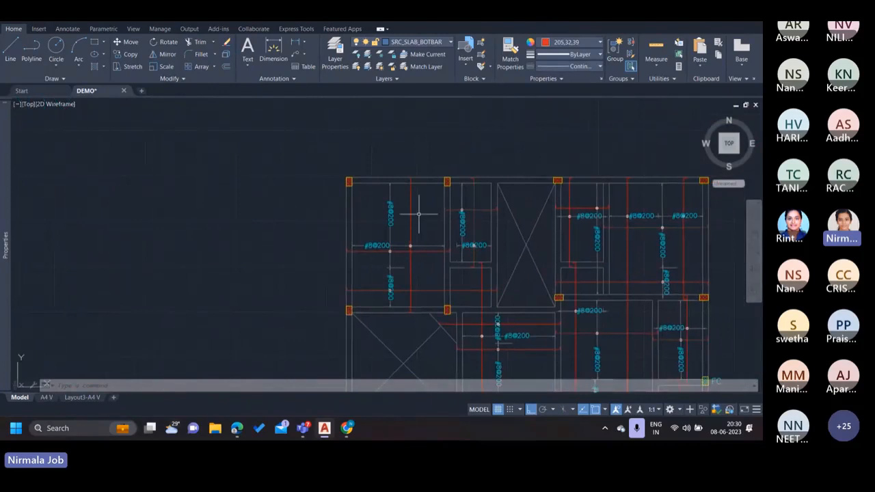
scroll(411, 185, up, 2)
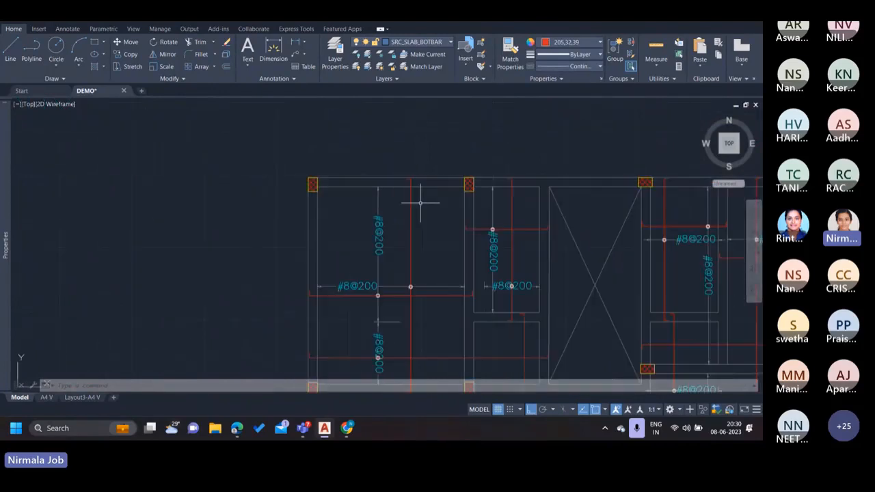
scroll(338, 183, down, 2)
scroll(333, 168, up, 2)
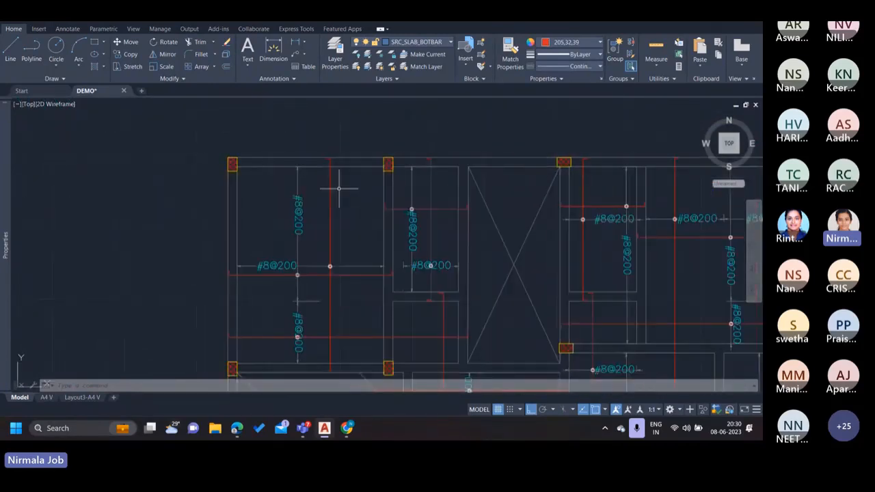
scroll(357, 254, down, 2)
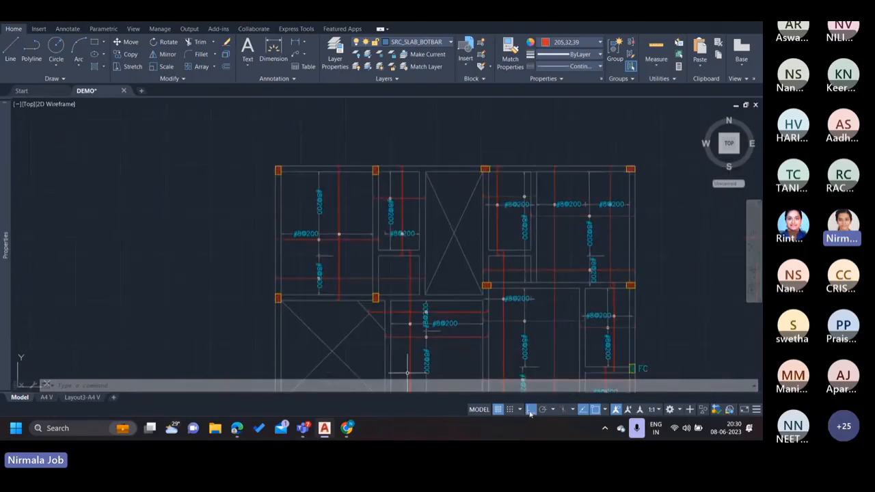
scroll(338, 168, up, 3)
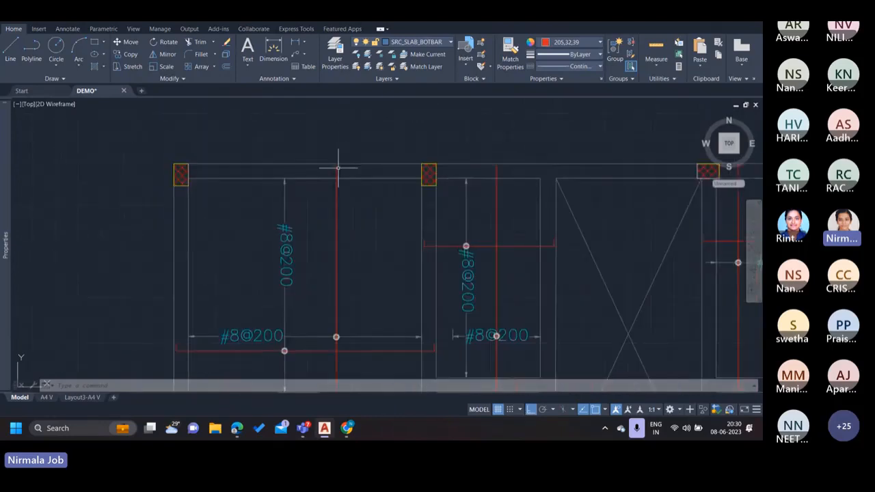
scroll(344, 172, down, 2)
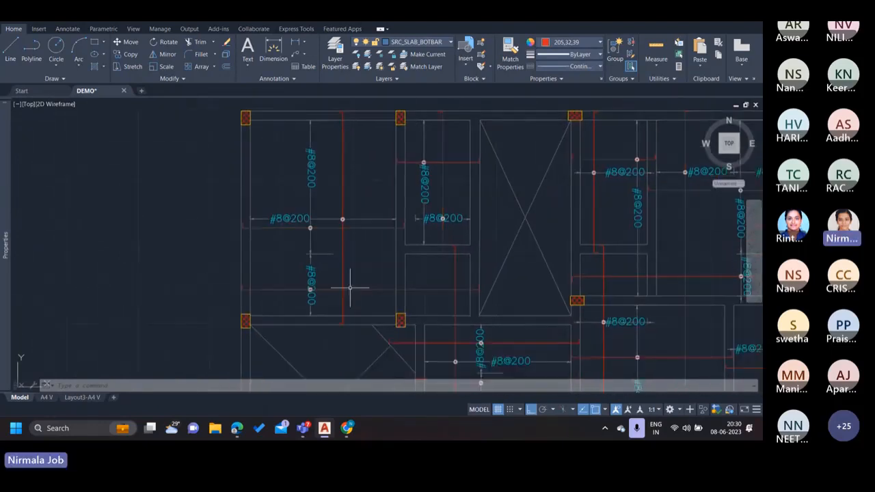
- Add a linear dimension below the short hook at the lower end of the upper-left room's vertical bottom bar
scroll(342, 323, up, 4)
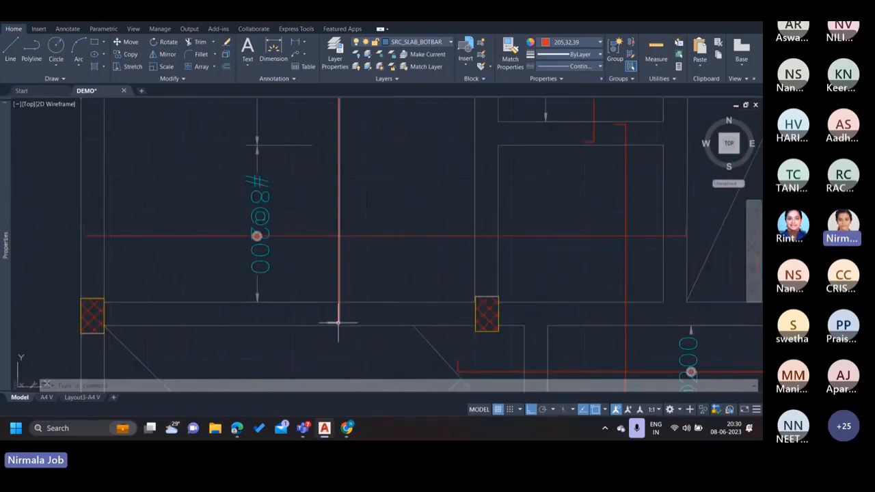
scroll(330, 323, up, 2)
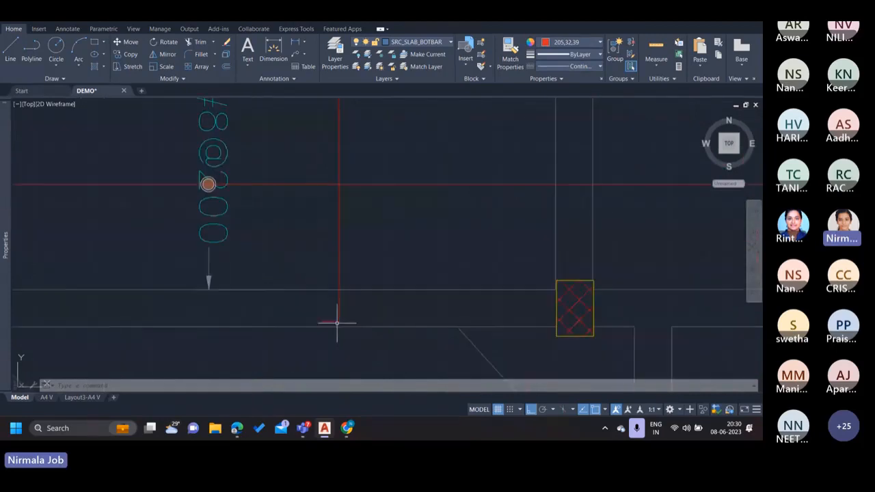
click(297, 41)
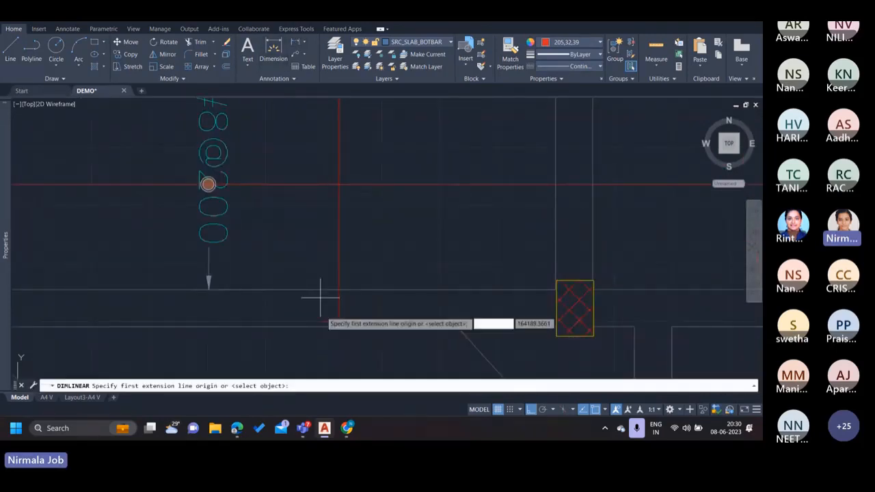
click(339, 321)
click(340, 322)
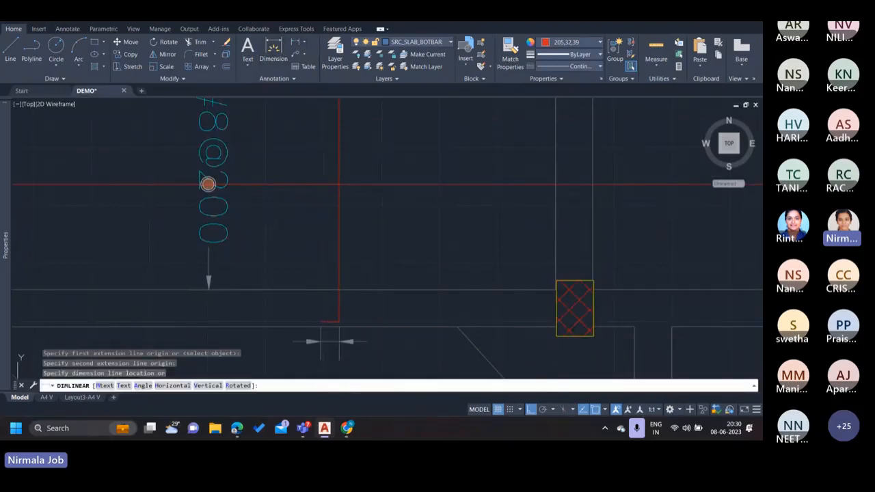
click(338, 341)
scroll(335, 348, down, 4)
middle_drag(335, 348, 340, 286)
scroll(339, 285, up, 6)
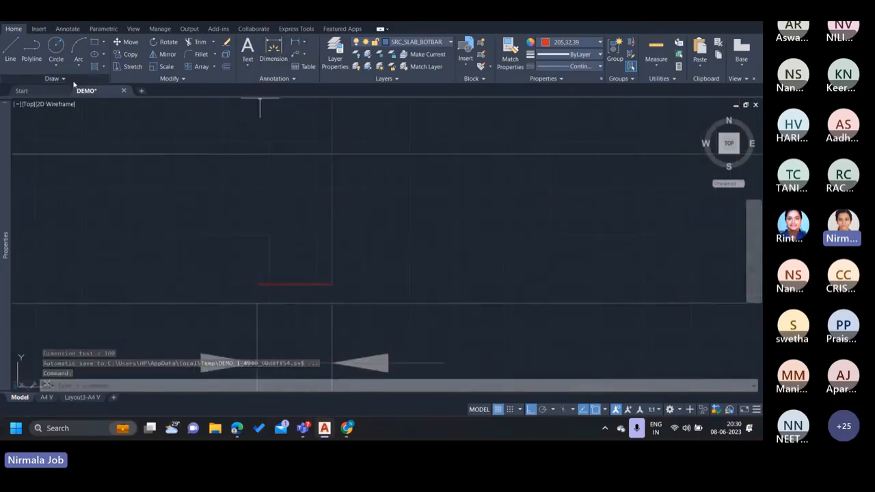
scroll(347, 239, down, 6)
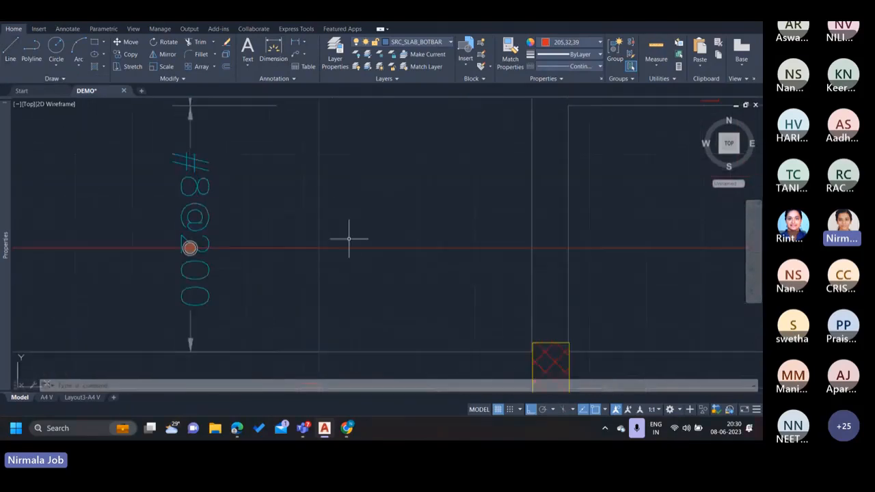
- Add a linear dimension for the cover between the vertical bar's upper end and the outer face of the upper beam
middle_drag(340, 116, 338, 298)
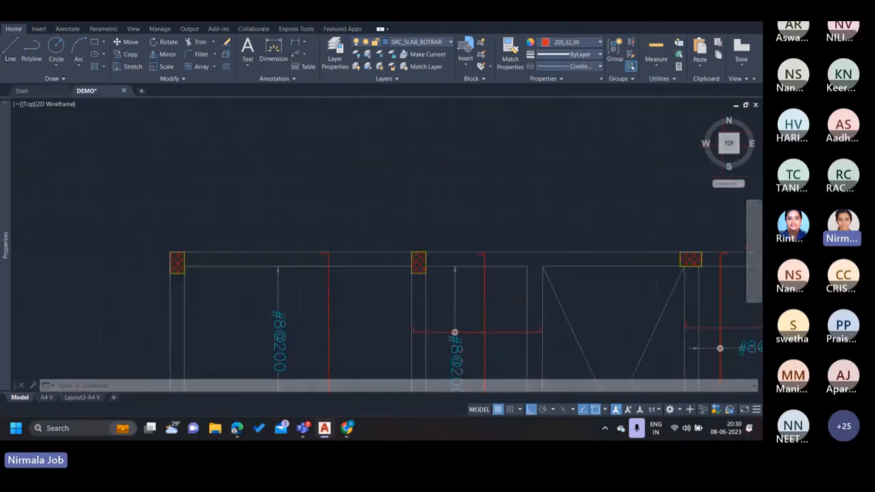
scroll(333, 261, up, 5)
click(296, 43)
scroll(318, 237, up, 4)
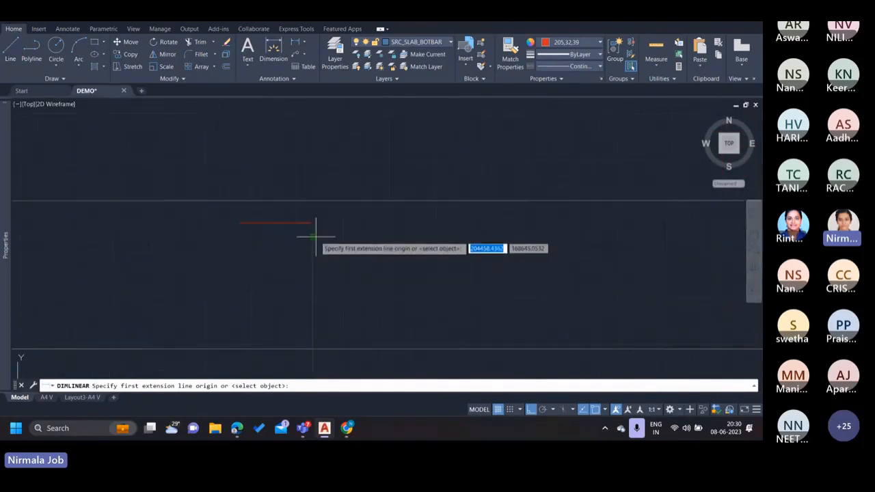
click(312, 223)
click(314, 198)
click(322, 211)
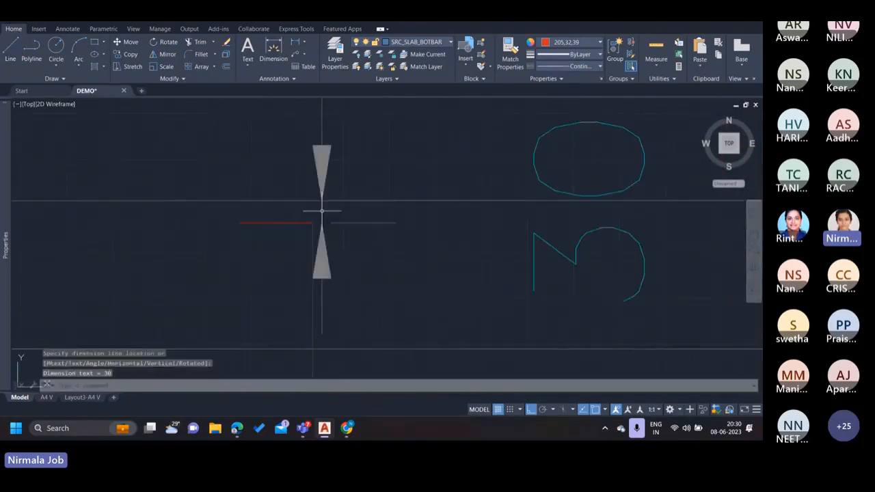
scroll(328, 216, down, 6)
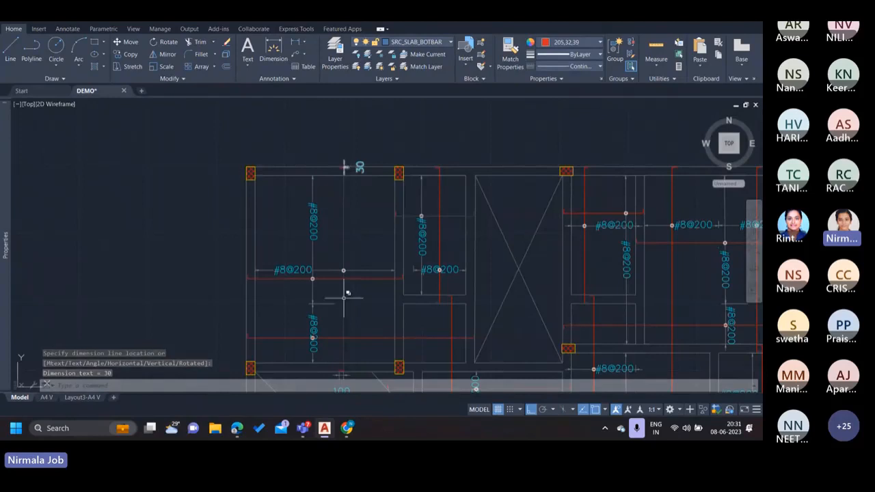
- Review the hook and cover dimensions at both ends of the upper-left room's vertical bottom bar
middle_drag(344, 307, 344, 279)
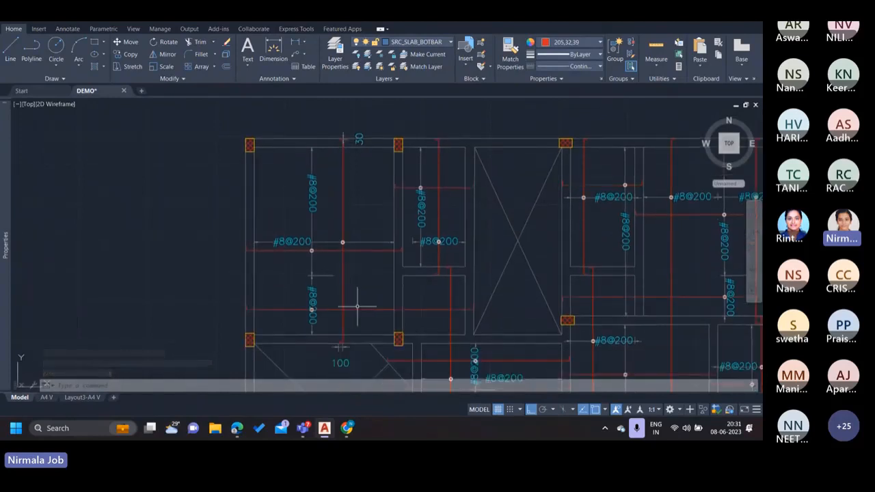
scroll(350, 136, up, 5)
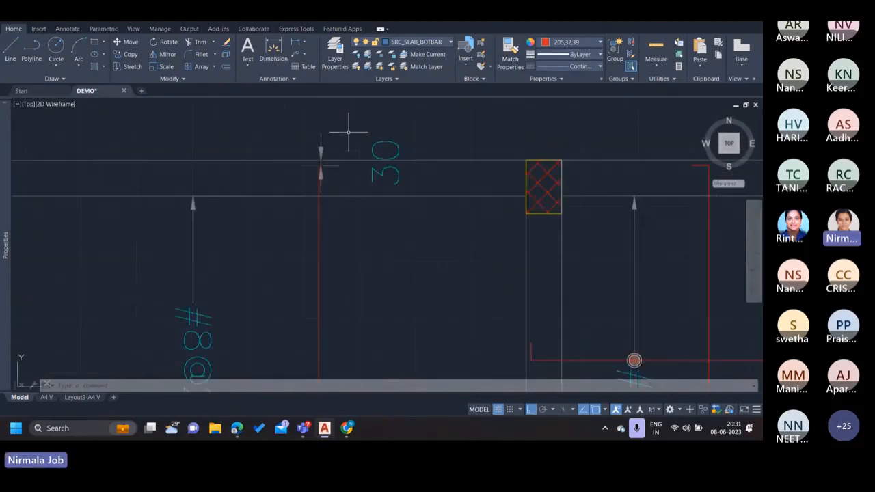
scroll(320, 163, up, 4)
scroll(320, 163, down, 4)
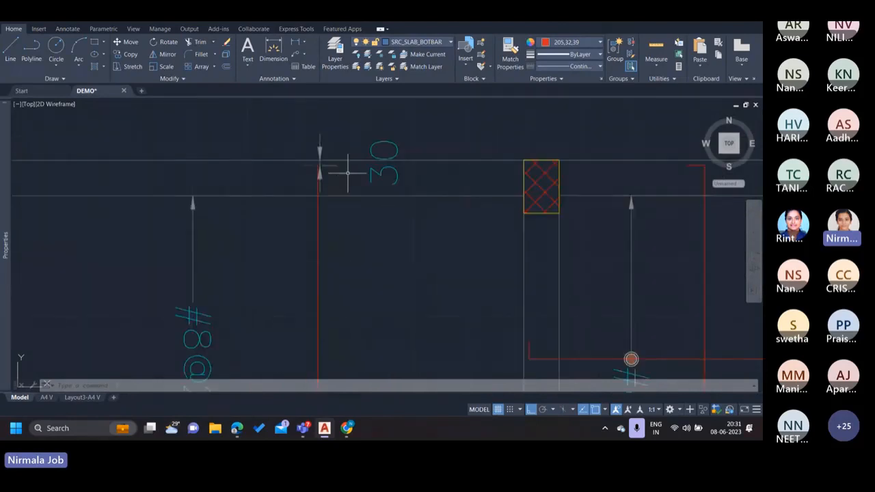
scroll(376, 244, down, 4)
middle_drag(376, 244, 338, 144)
scroll(346, 273, down, 2)
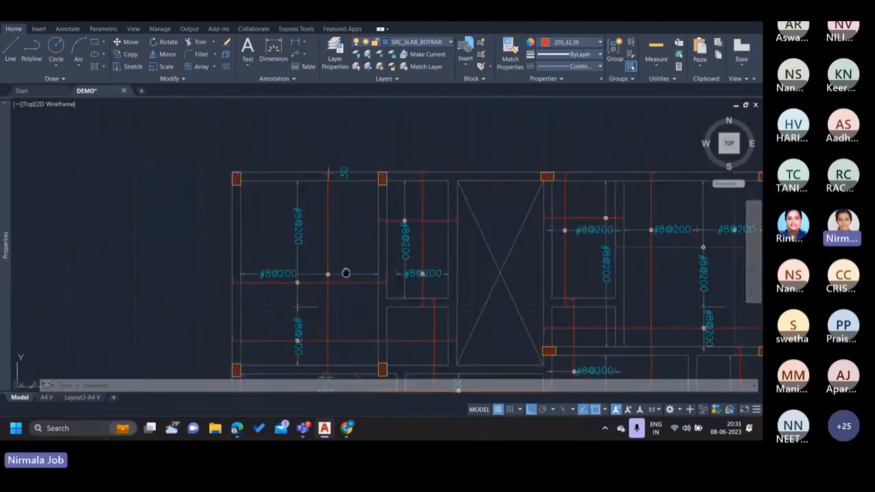
middle_drag(345, 272, 330, 252)
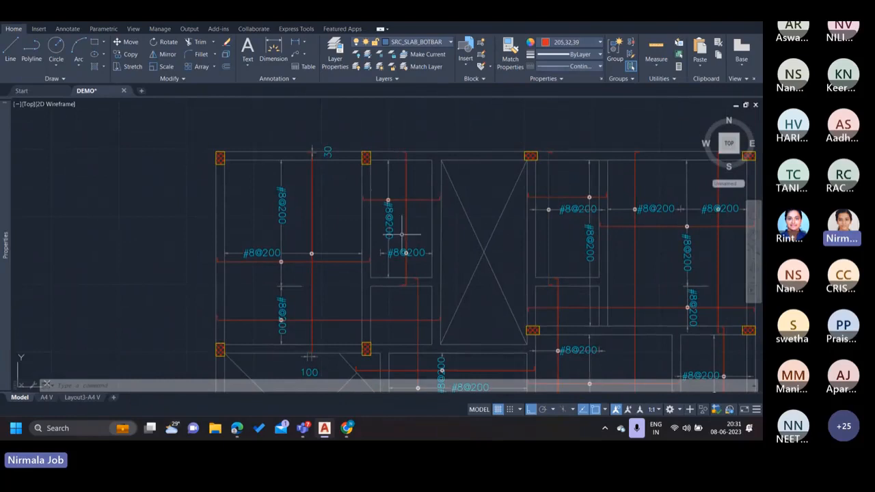
- Examine the bottom bars in the two narrow rooms beside the upper-left room, including the long horizontal bar continuing through the lower one
scroll(400, 182, up, 3)
scroll(411, 206, down, 3)
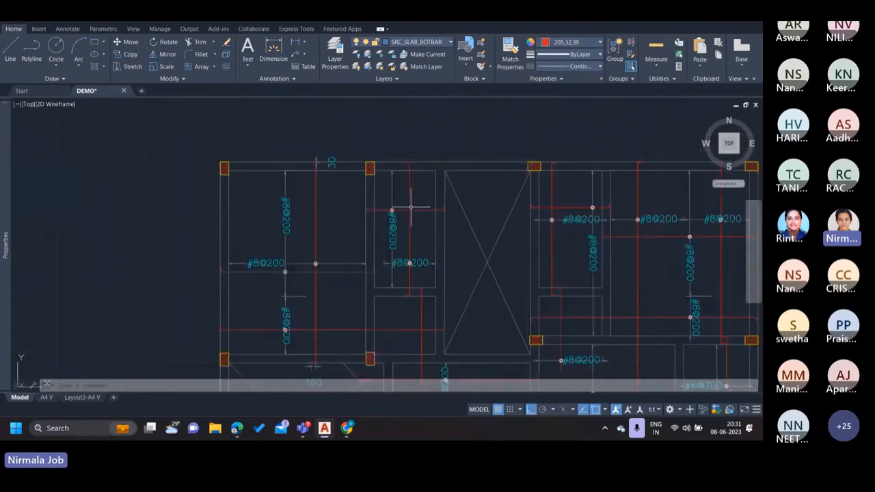
middle_drag(411, 207, 328, 190)
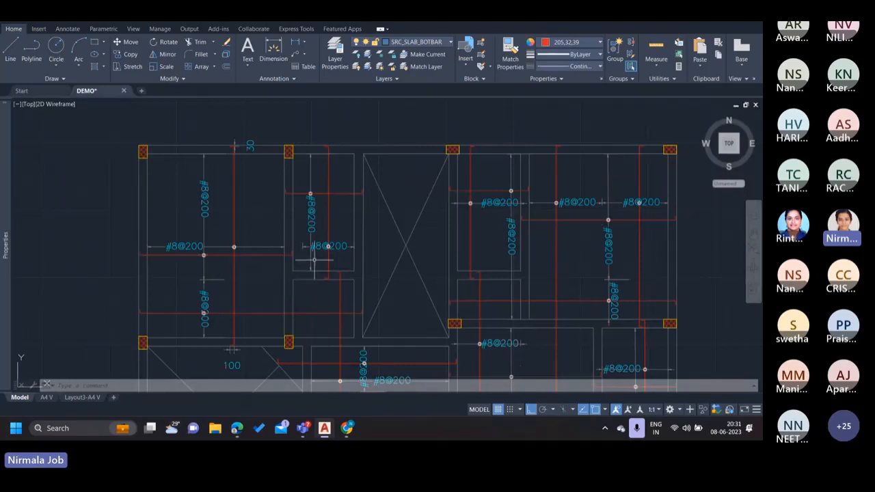
scroll(305, 187, up, 2)
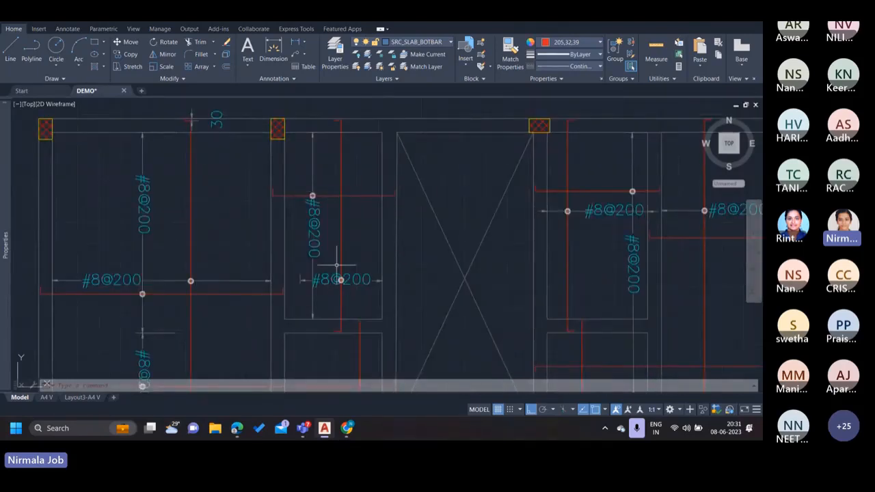
mouse_move(343, 301)
middle_down()
mouse_move(332, 247)
mouse_move(309, 222)
mouse_move(319, 199)
middle_up()
scroll(299, 254, down, 2)
middle_drag(294, 229, 335, 183)
scroll(337, 198, up, 4)
scroll(349, 214, down, 2)
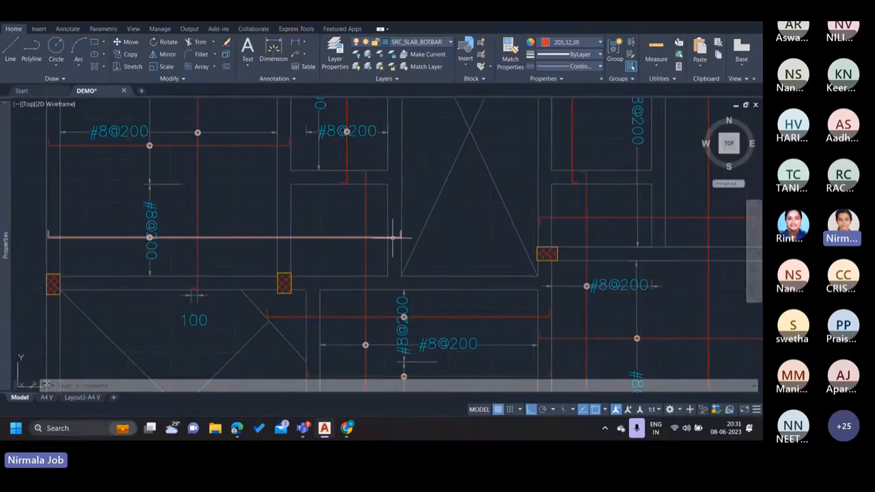
scroll(346, 254, down, 3)
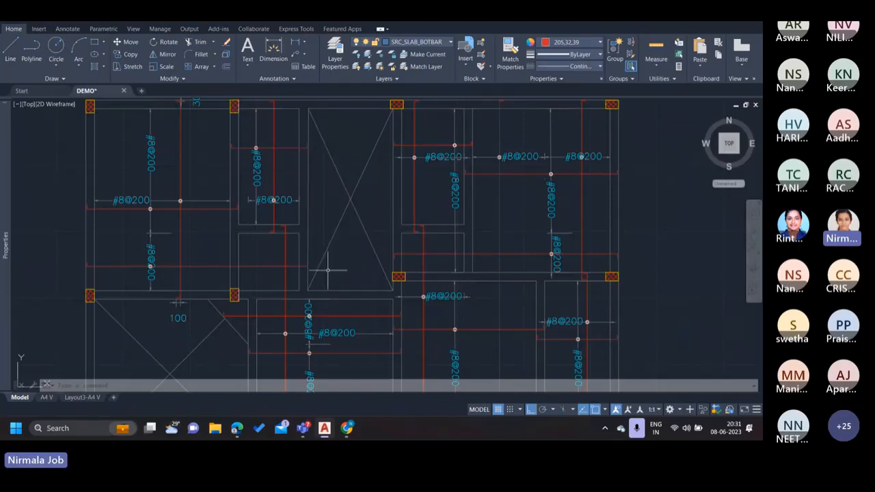
scroll(305, 267, up, 2)
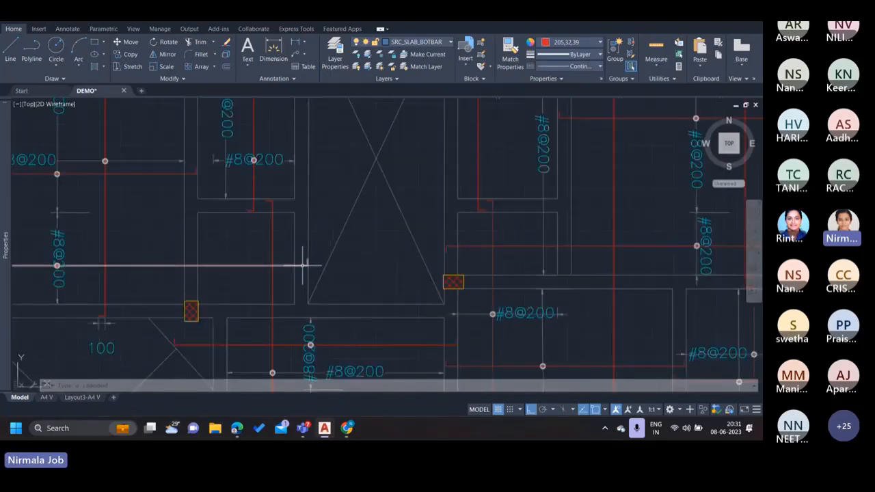
- Examine the bottom bars and #8@200 range dimensions across the right-hand rooms of the drafted first floor bottom bar plan
scroll(430, 271, down, 2)
mouse_move(428, 272)
middle_down()
mouse_move(446, 260)
mouse_move(383, 258)
middle_up()
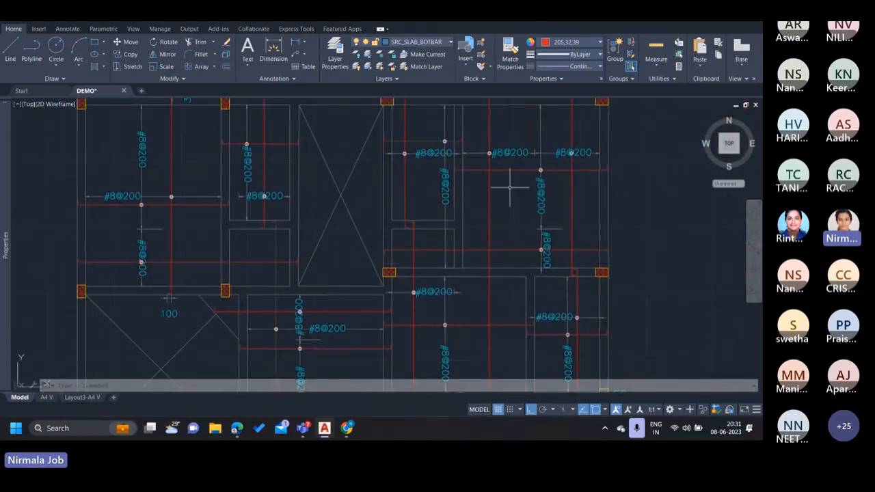
middle_drag(510, 187, 442, 227)
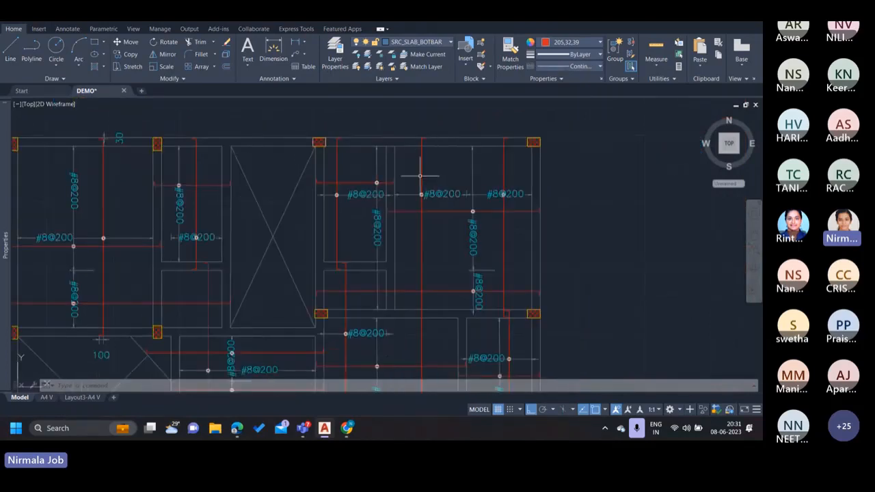
middle_drag(425, 273, 422, 256)
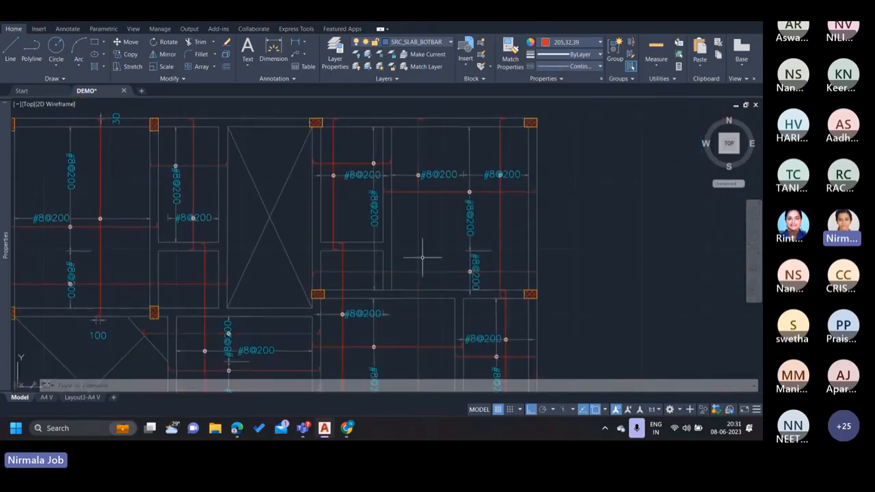
middle_drag(391, 292, 391, 287)
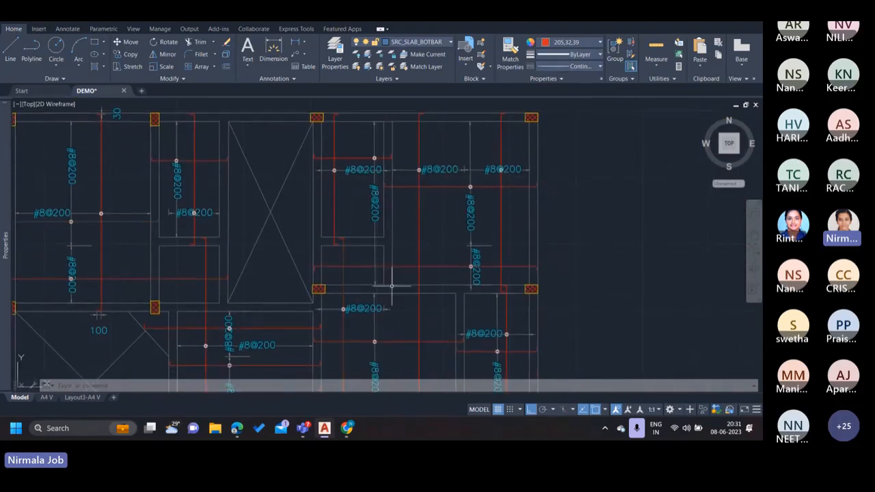
middle_drag(171, 297, 284, 277)
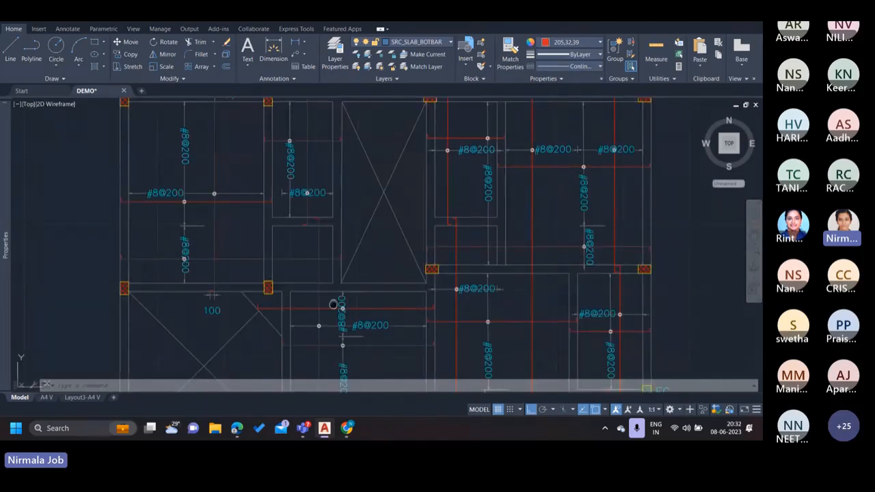
middle_drag(333, 305, 317, 285)
scroll(410, 250, down, 5)
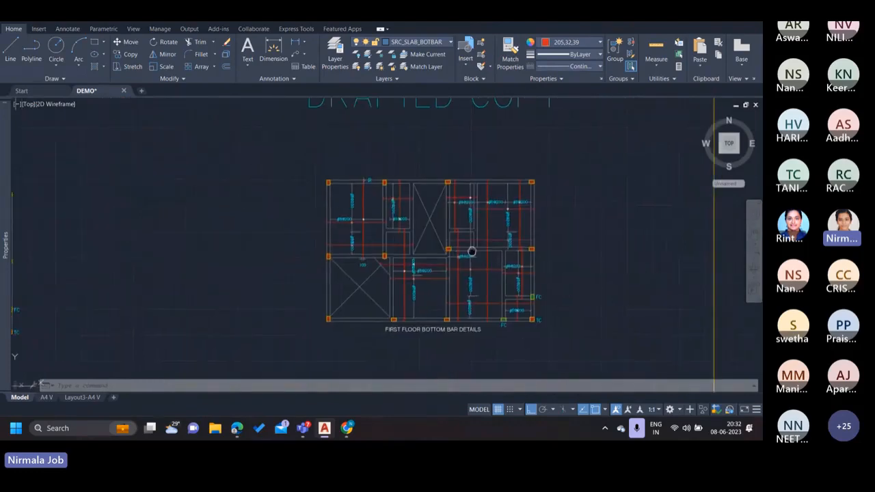
scroll(417, 205, up, 3)
scroll(439, 193, down, 3)
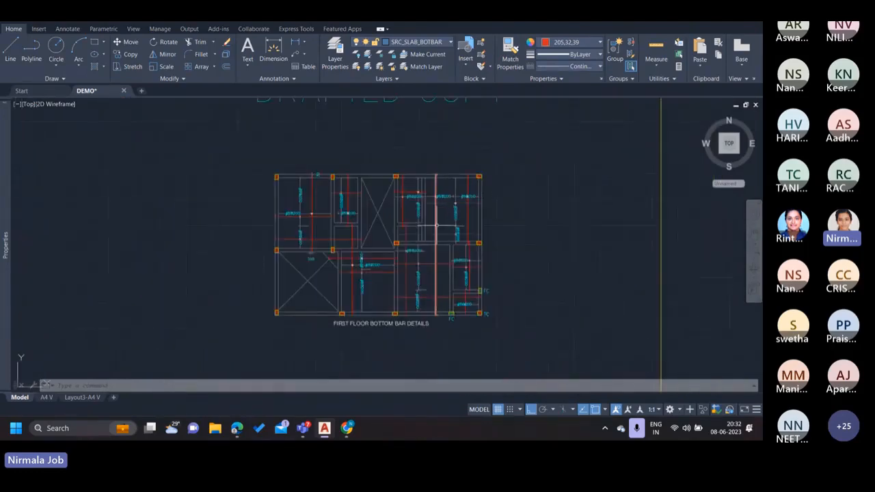
scroll(438, 218, up, 4)
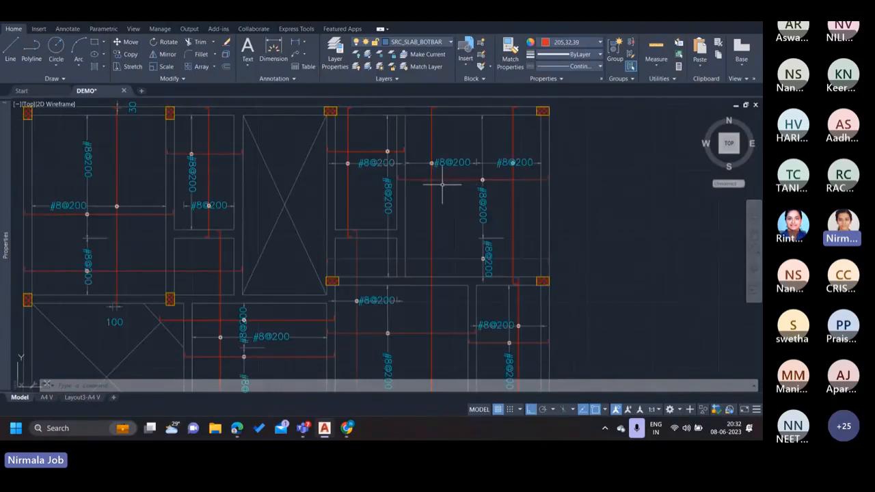
scroll(410, 185, down, 3)
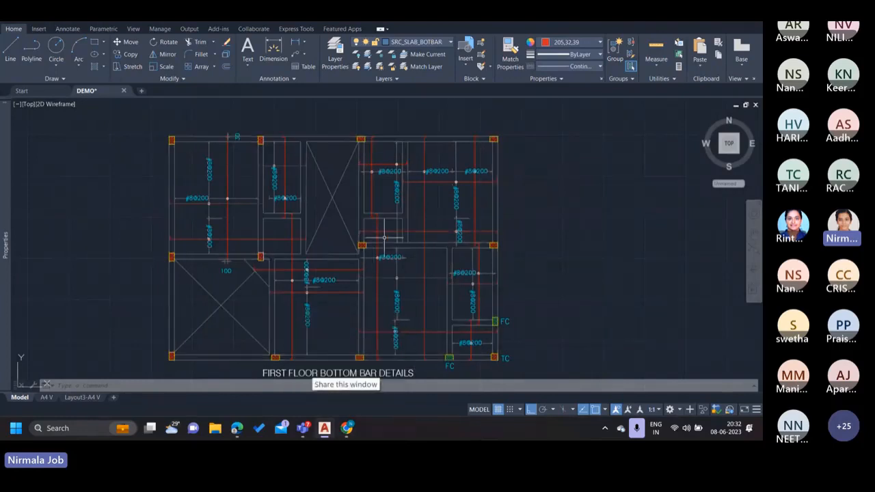
- Consult clause 26.2.1 on development length of bars in the IS 456 PDF in Chrome, and return to the AutoCAD drawing
click(347, 428)
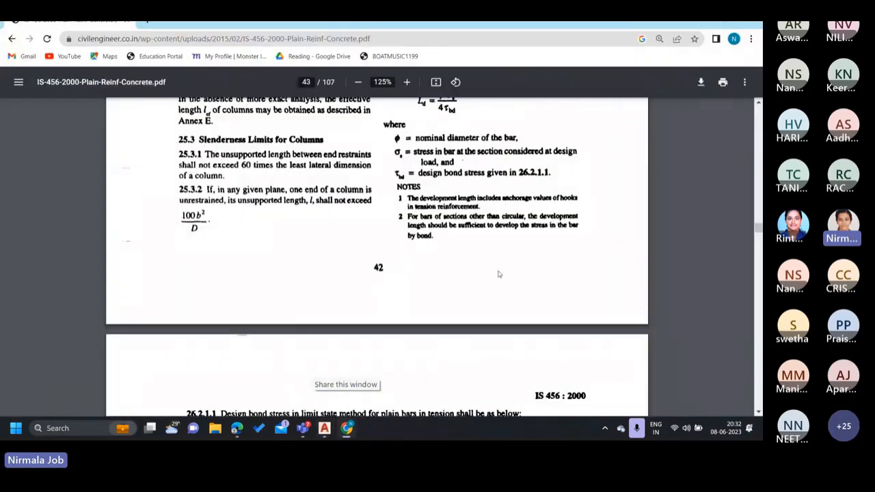
scroll(498, 275, up, 3)
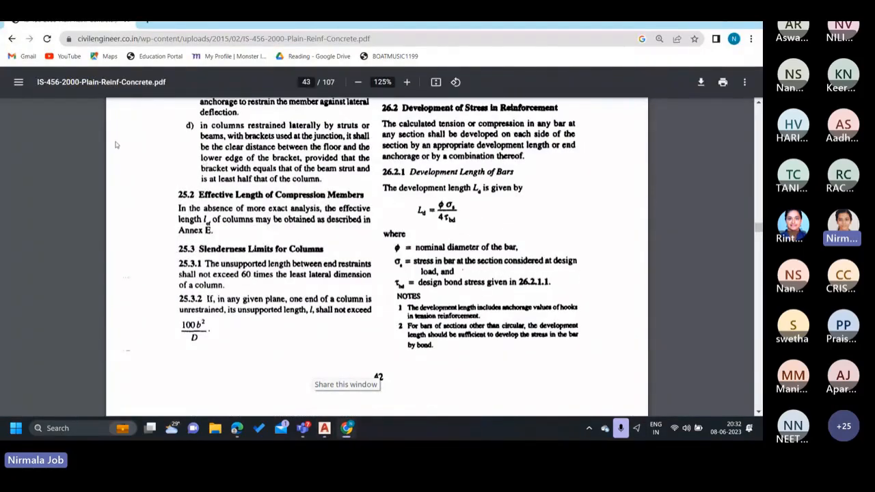
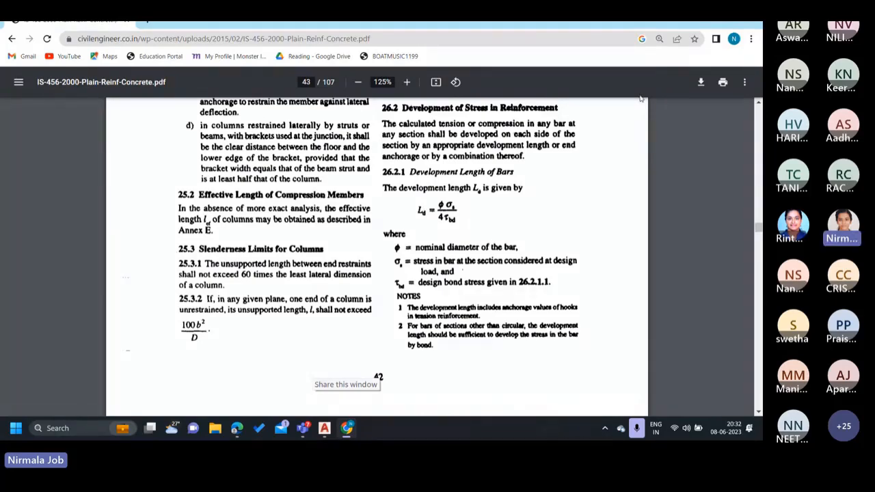
click(704, 23)
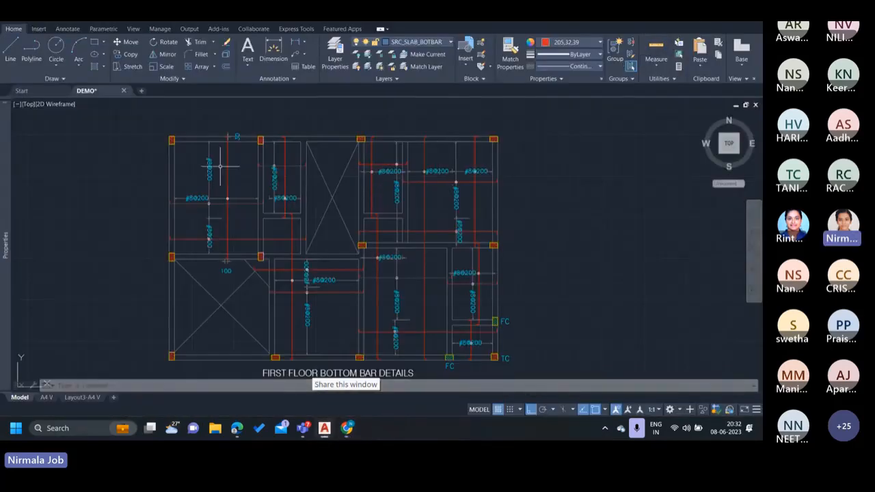
- Inspect the upper-left room's vertical bottom bar together with its horizontal #8@200 range dimension
scroll(230, 134, up, 2)
scroll(262, 226, down, 2)
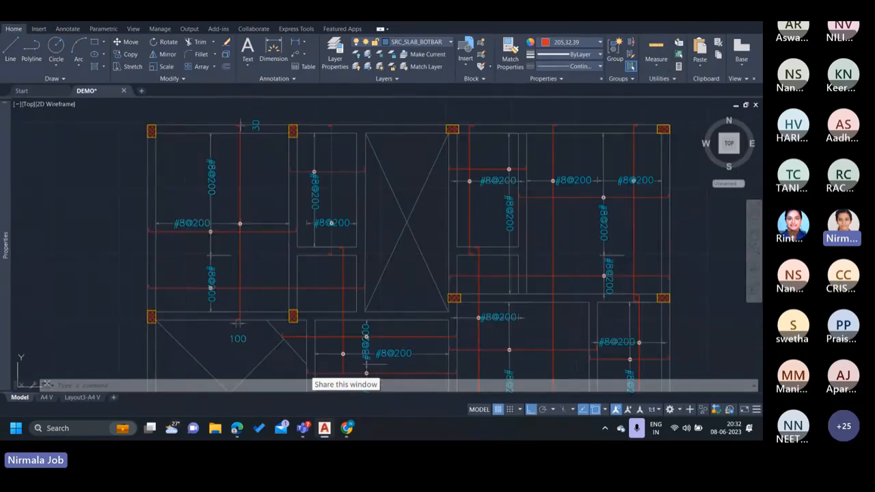
click(240, 198)
key(Escape)
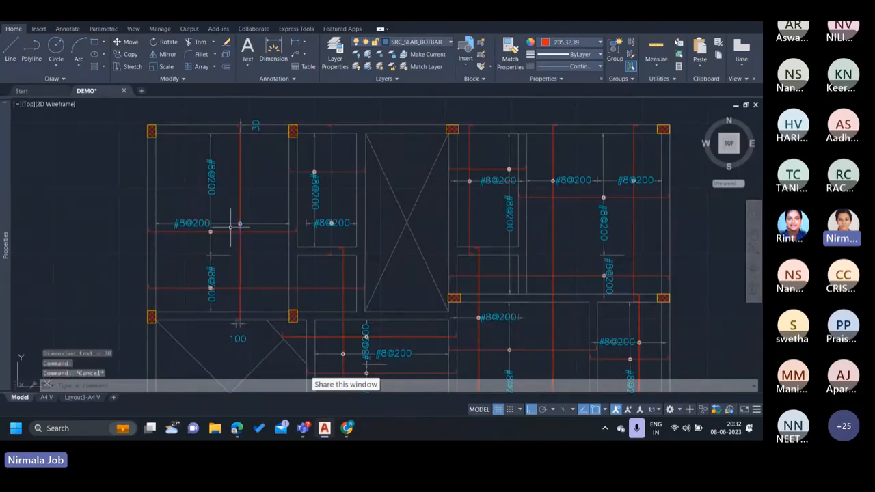
scroll(230, 225, up, 2)
click(230, 227)
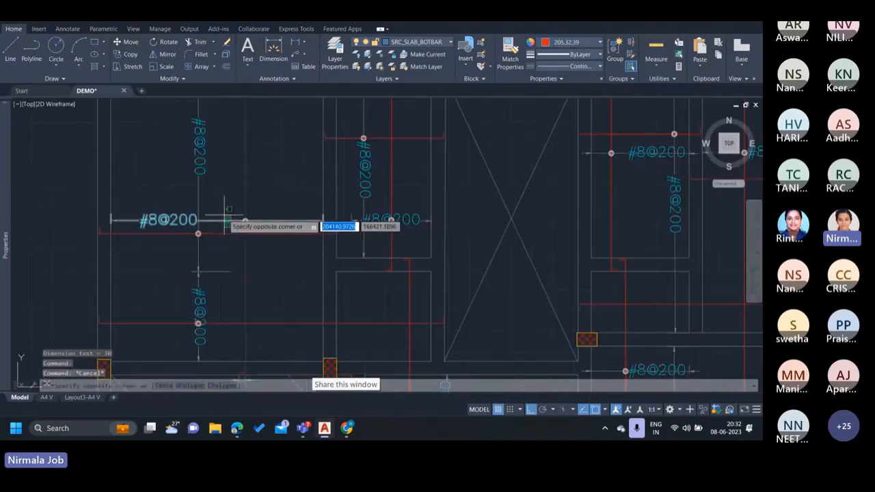
click(228, 209)
scroll(314, 216, down, 2)
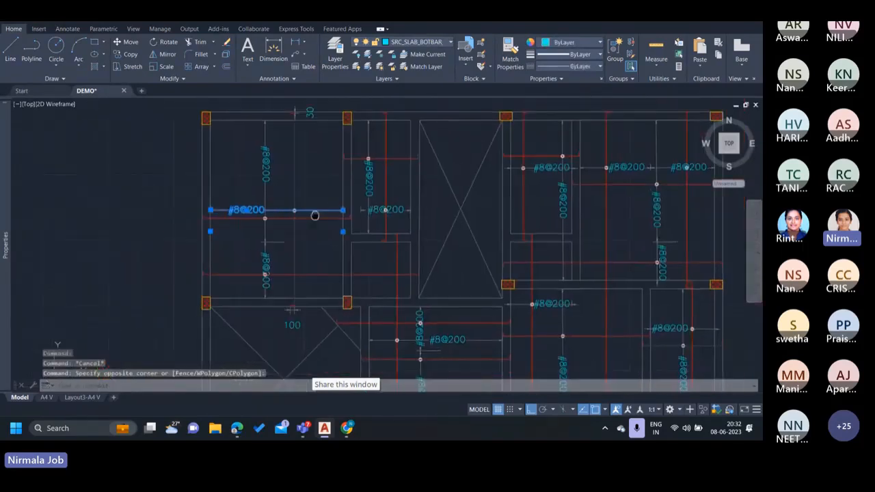
key(Escape)
- Inspect the upper-left room's upper horizontal bar and the vertical #8@200 range dimension crossing it
click(276, 217)
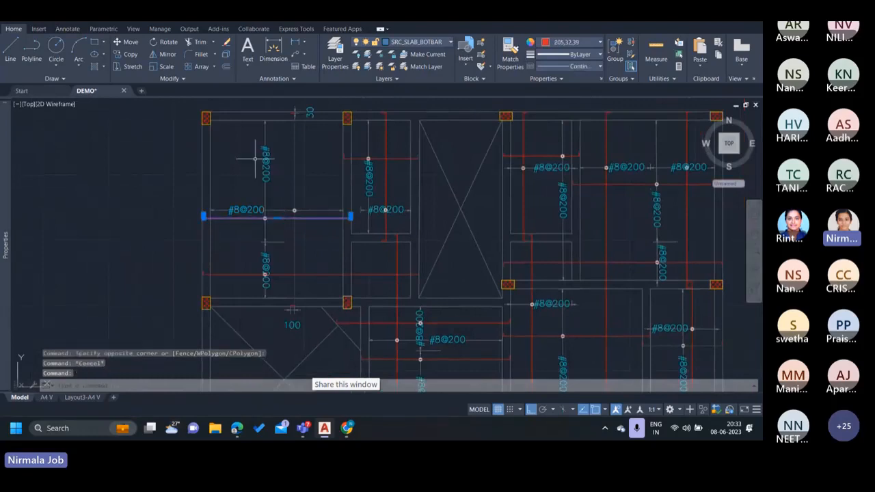
click(262, 168)
click(272, 177)
key(Escape)
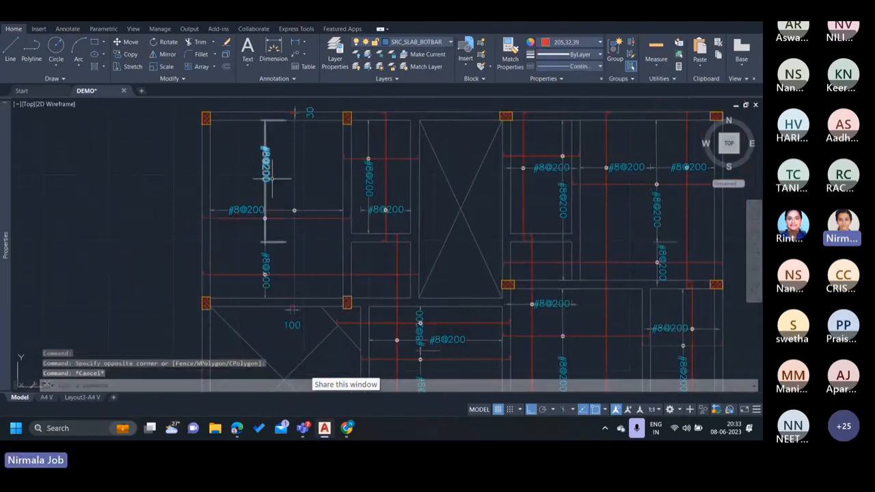
- Review the upper-left room's #8@200 bothways note in the original first floor bottom bar plan
scroll(270, 188, down, 2)
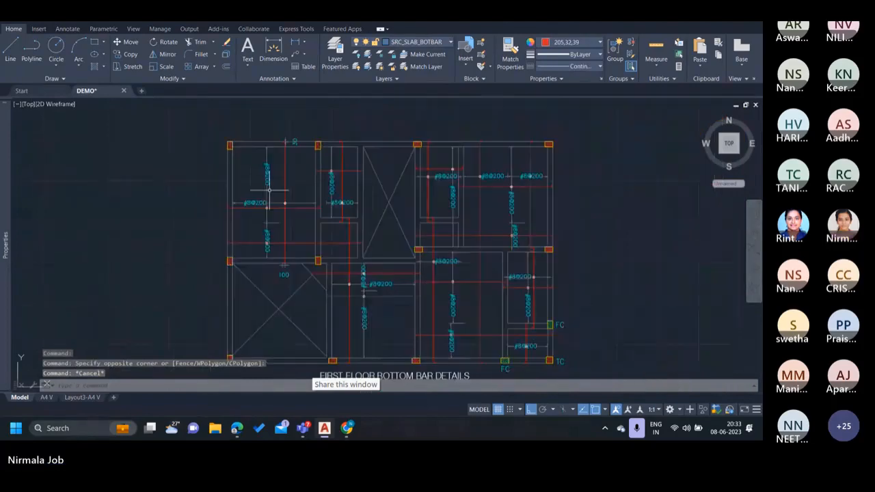
scroll(266, 179, down, 2)
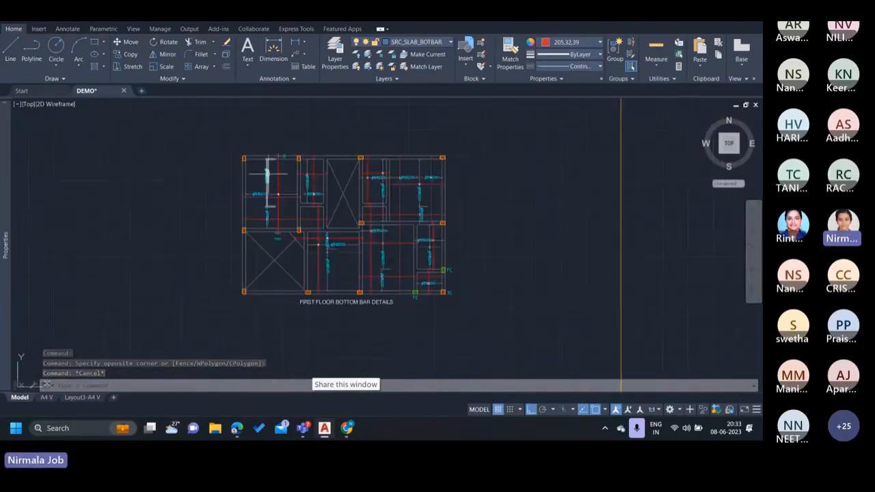
mouse_move(268, 173)
middle_down()
mouse_move(266, 209)
mouse_move(579, 211)
middle_up()
scroll(266, 210, down, 6)
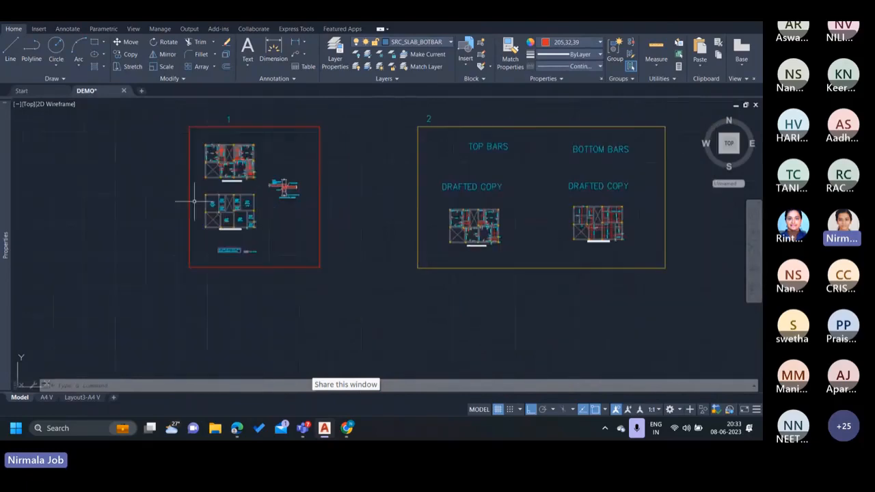
scroll(194, 201, up, 7)
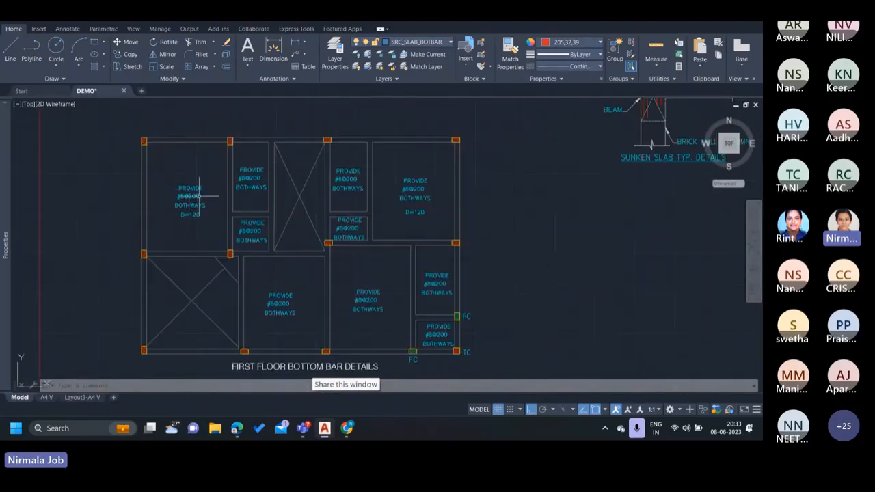
- Check in the drafted copy where the upper-left room's horizontal bar meets its vertical range dimension, highlighting both objects
scroll(296, 210, down, 6)
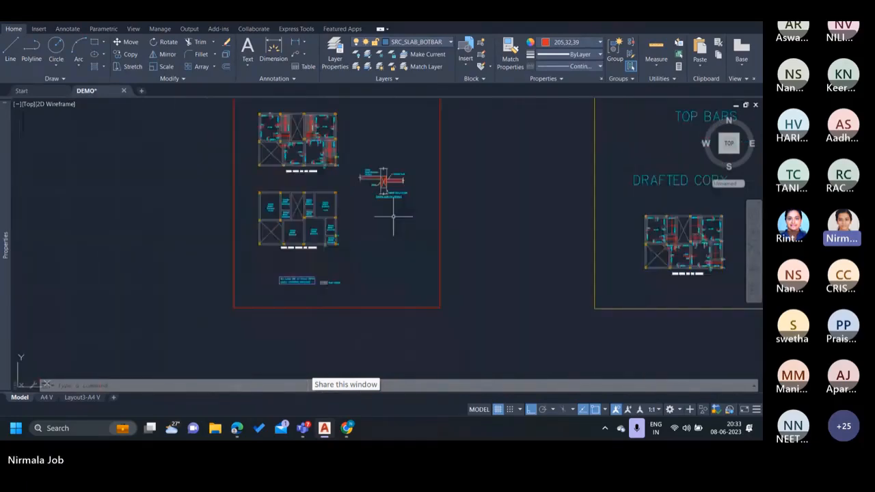
scroll(393, 217, down, 2)
middle_drag(393, 217, 195, 212)
middle_drag(446, 206, 302, 205)
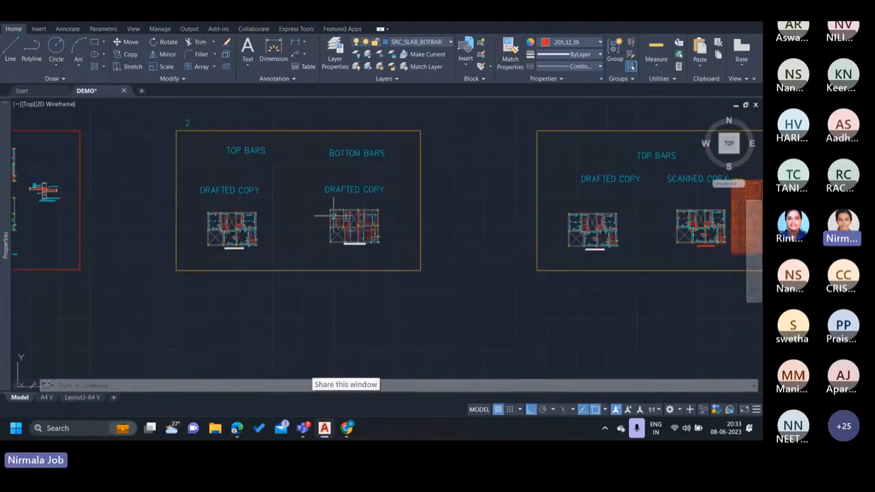
scroll(333, 216, up, 10)
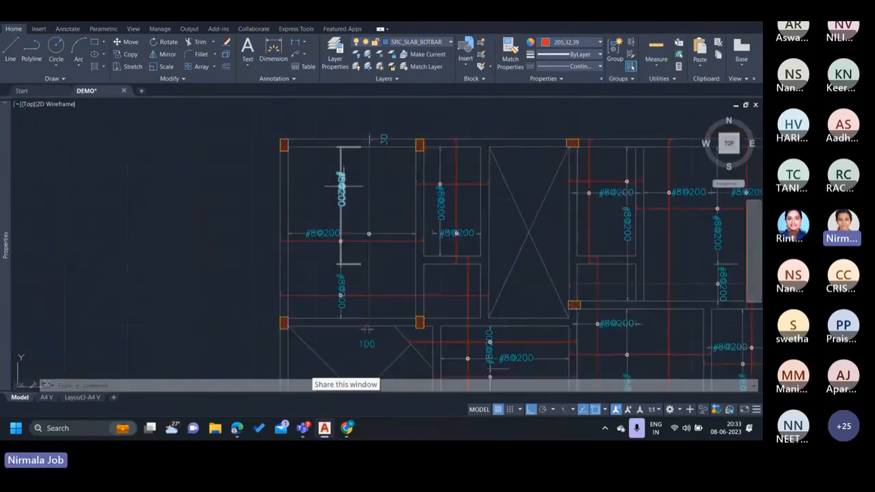
middle_drag(358, 244, 353, 240)
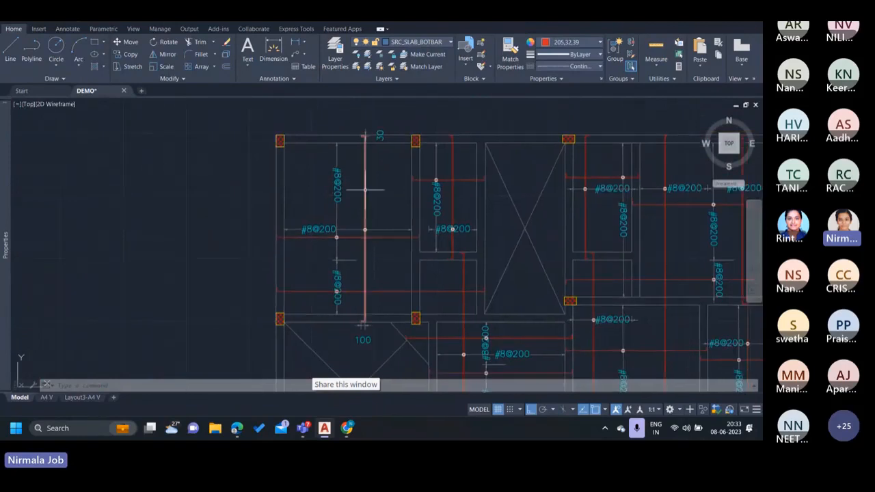
scroll(356, 240, up, 2)
click(322, 234)
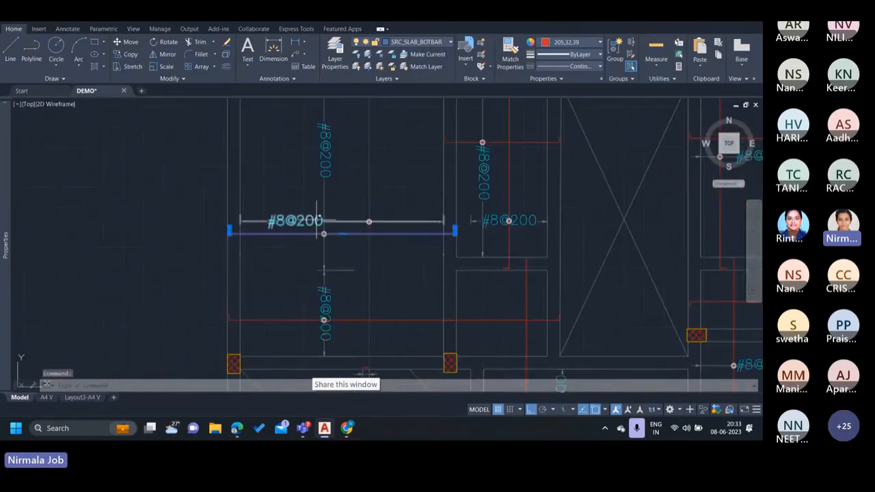
click(322, 173)
click(312, 157)
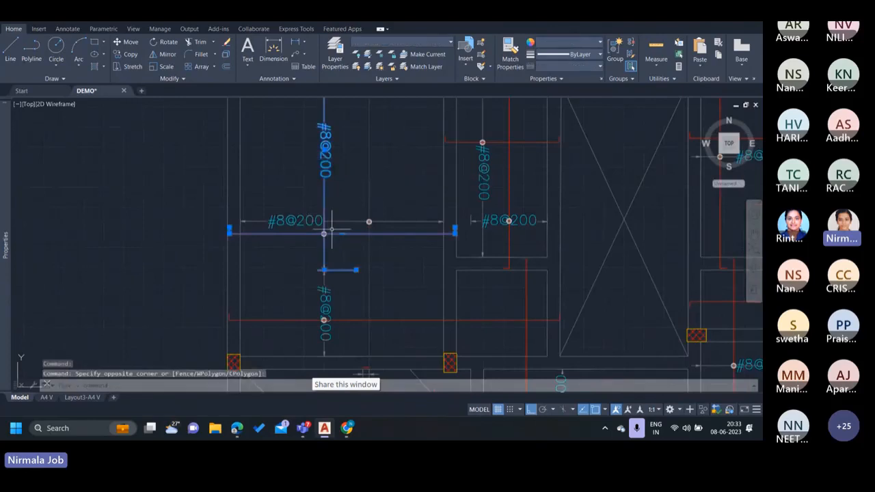
scroll(332, 231, up, 3)
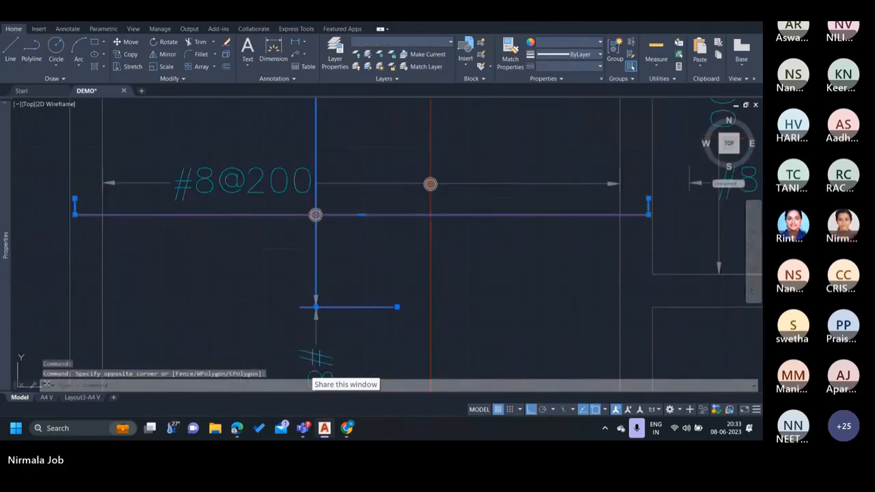
key(Escape)
- Examine the extents of the bars in the narrow rooms and the long horizontal bar ending beside the crossed opening
scroll(332, 231, down, 4)
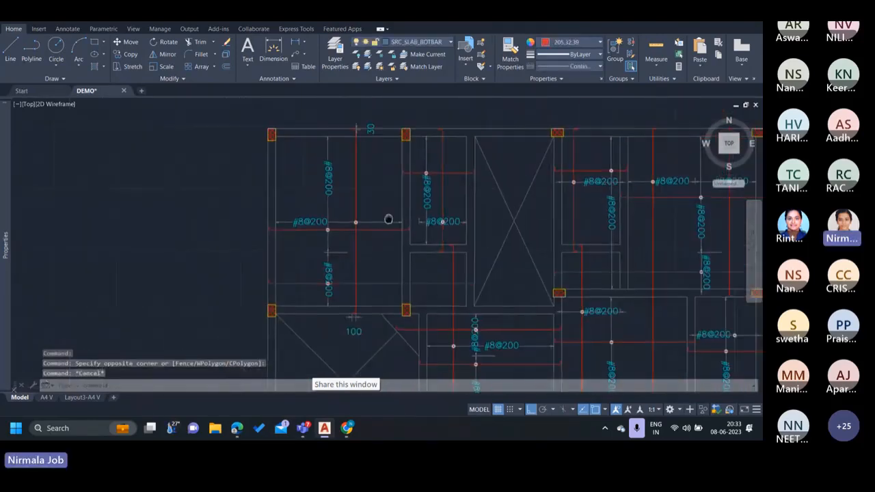
middle_drag(469, 186, 391, 170)
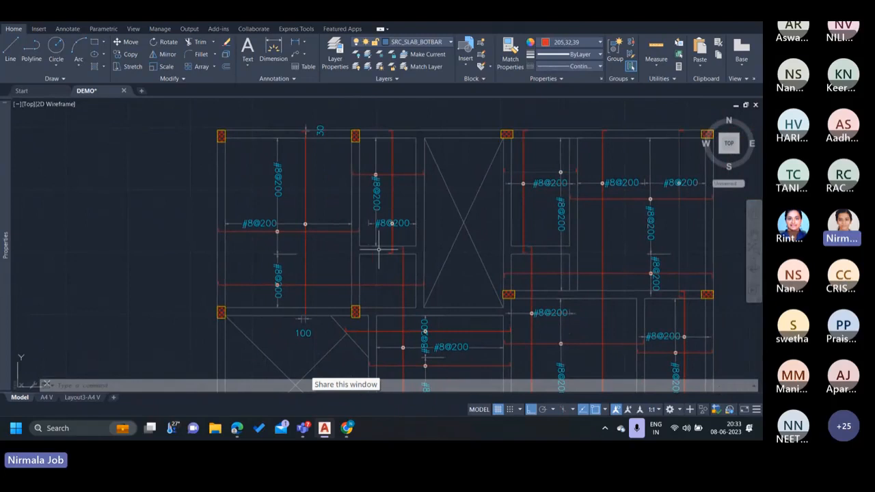
scroll(360, 178, up, 2)
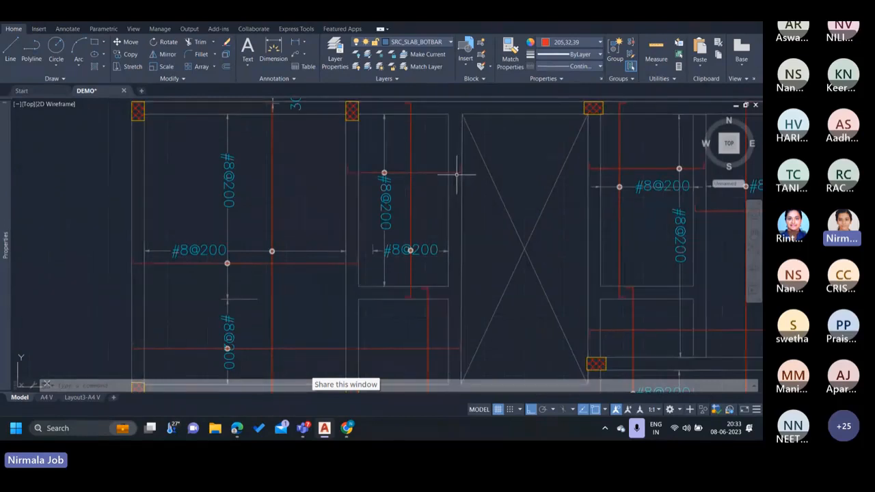
middle_drag(471, 245, 410, 198)
middle_drag(542, 258, 539, 257)
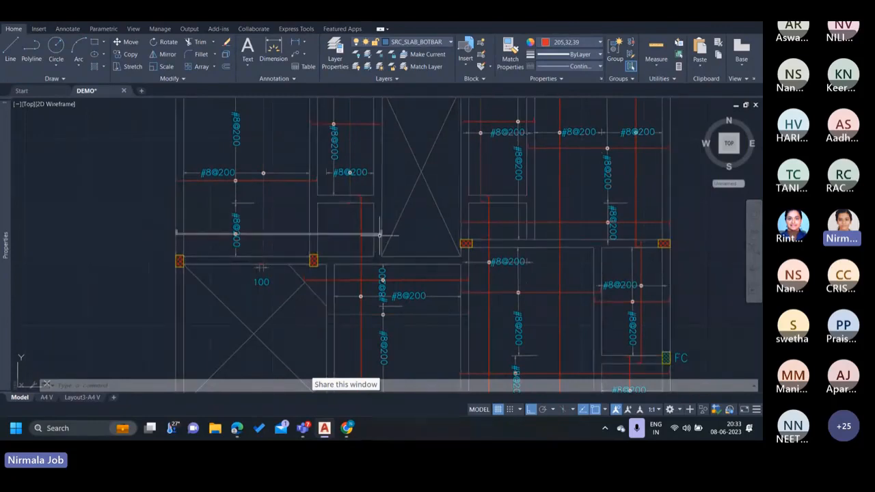
scroll(451, 245, down, 6)
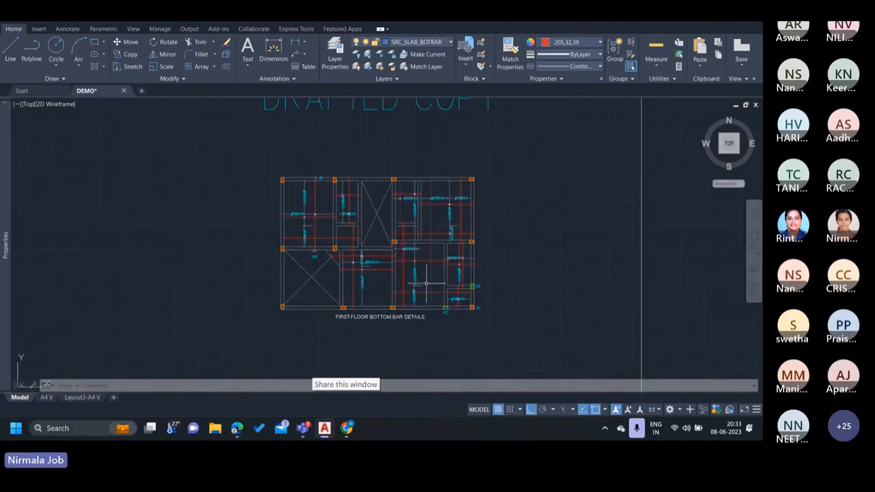
- Examine the upper-left room's vertical bar and its 30 mm cover dimension in the drafted first floor bottom bar plan
scroll(505, 329, down, 5)
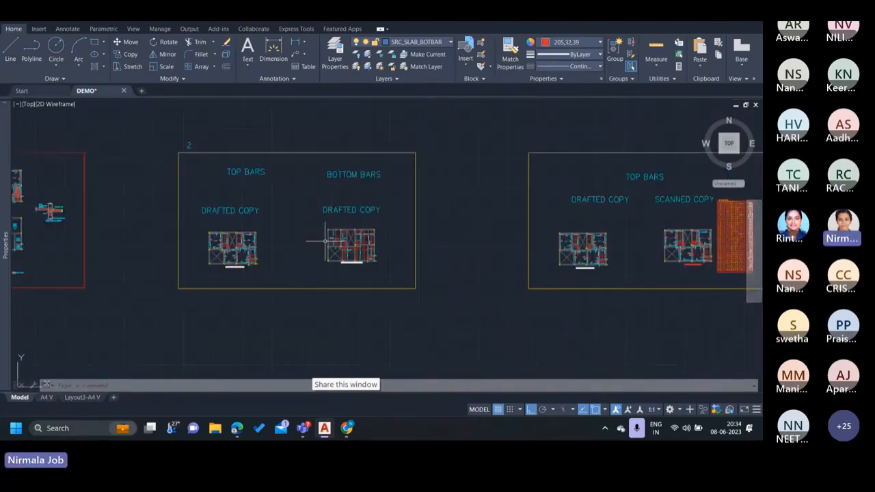
middle_drag(325, 241, 334, 243)
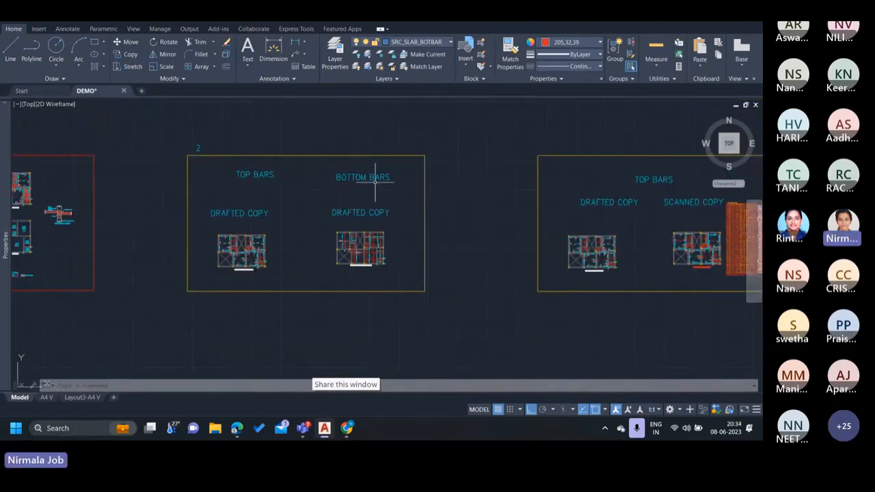
scroll(358, 240, up, 8)
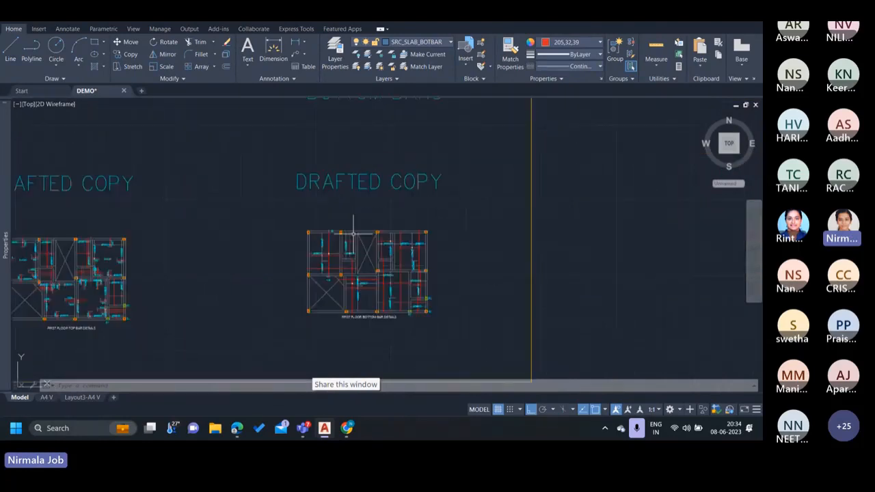
scroll(277, 222, up, 4)
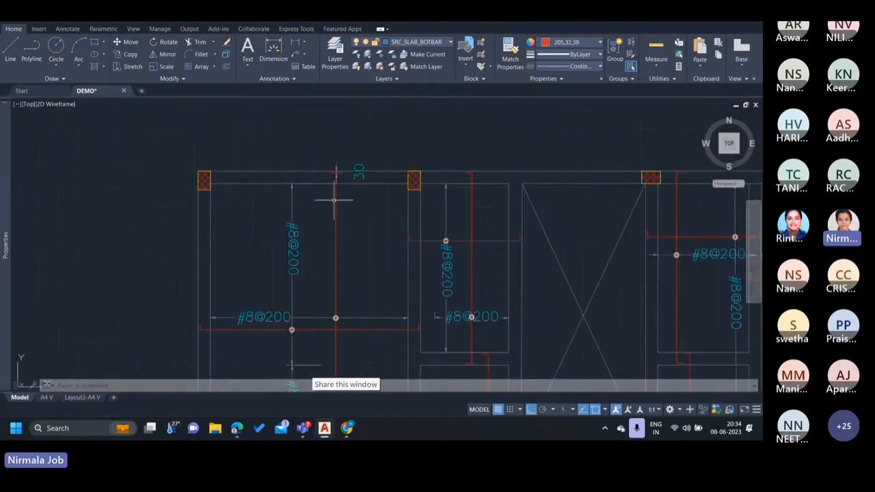
scroll(344, 230, down, 10)
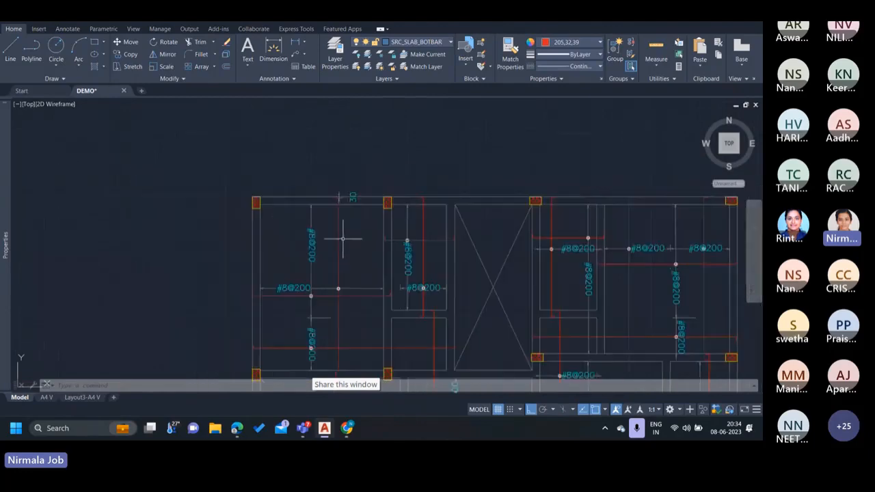
scroll(356, 328, down, 2)
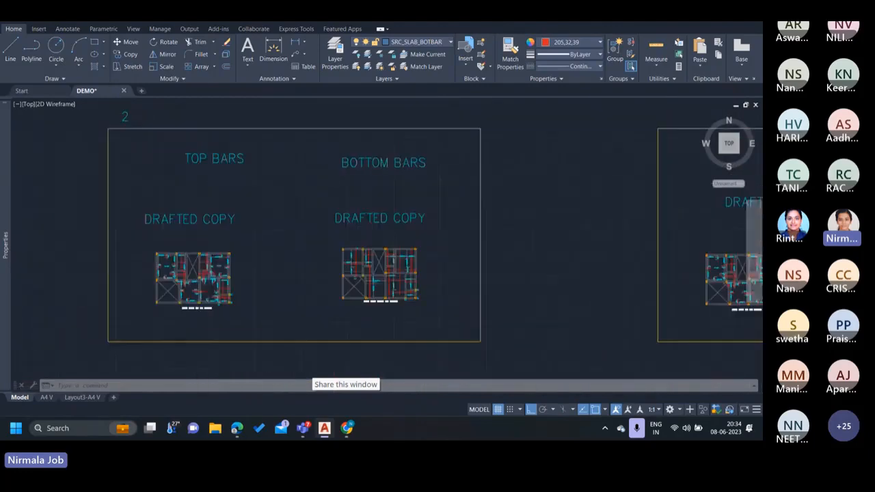
- Check the layer assigned to the upper-left room's vertical bottom bar and the layer of its #8@200 range dimension
scroll(356, 255, up, 10)
click(361, 259)
click(332, 230)
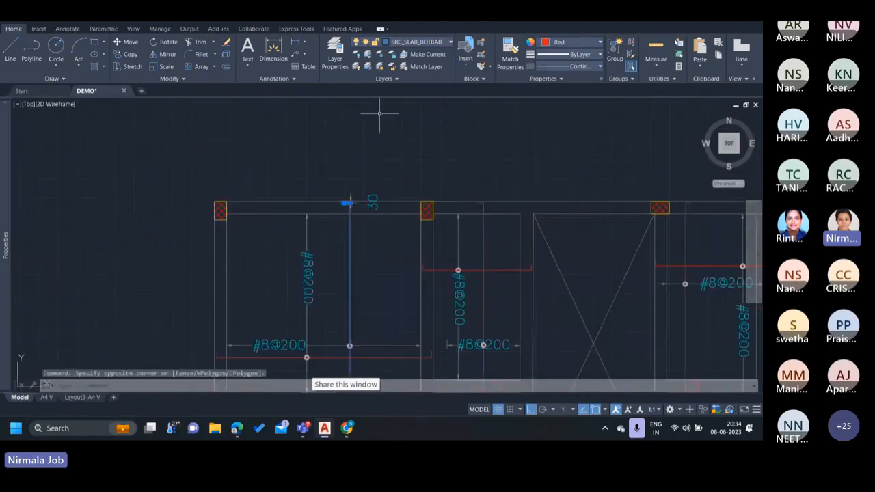
click(411, 42)
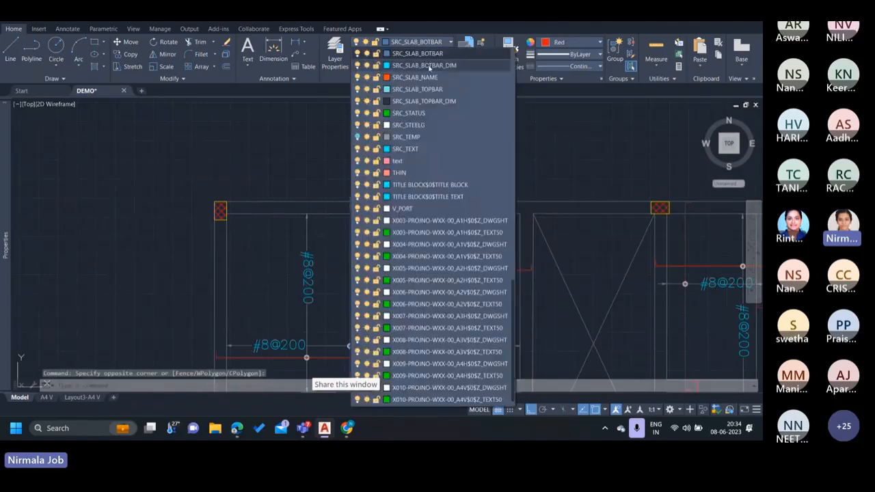
key(Escape)
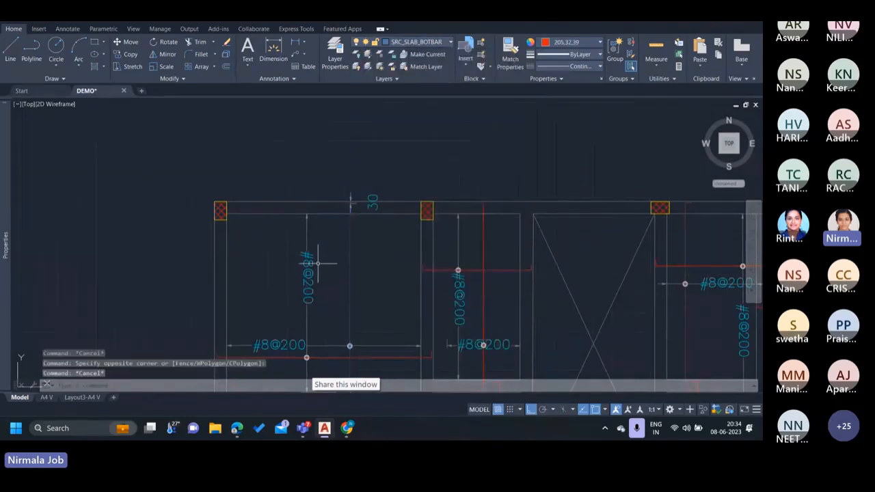
click(411, 43)
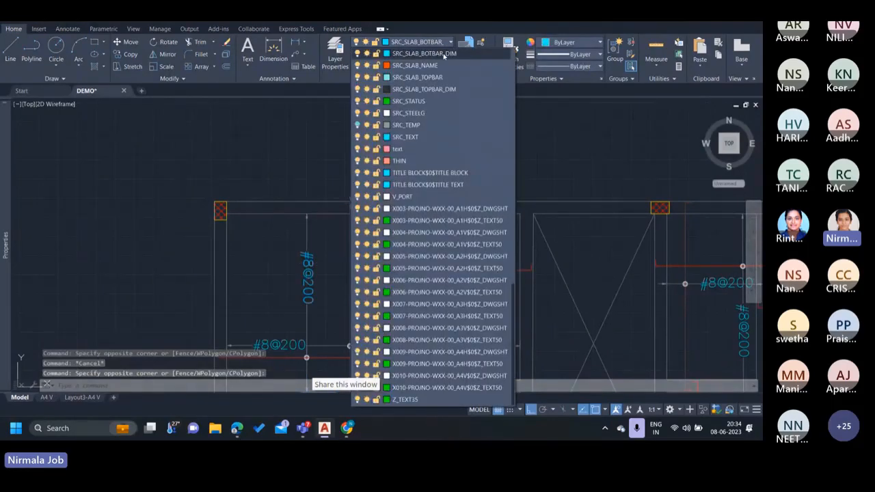
key(Escape)
- Copy the drafted first floor top bar and bottom bar plans together about 24650 units straight down, below frame 2
scroll(322, 205, down, 3)
scroll(338, 235, down, 2)
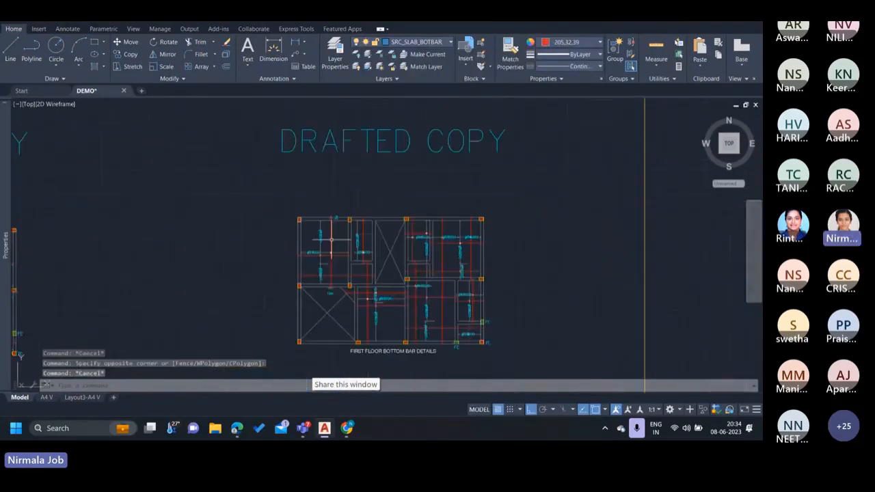
middle_drag(337, 235, 288, 221)
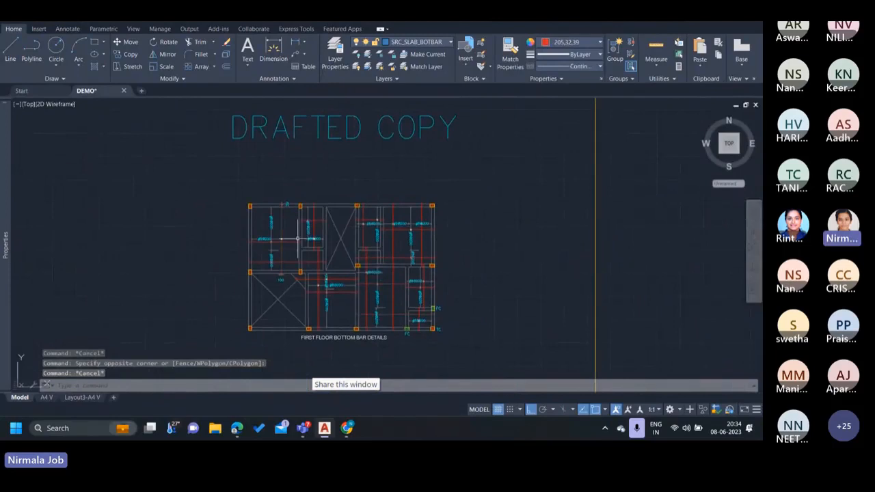
scroll(302, 221, down, 4)
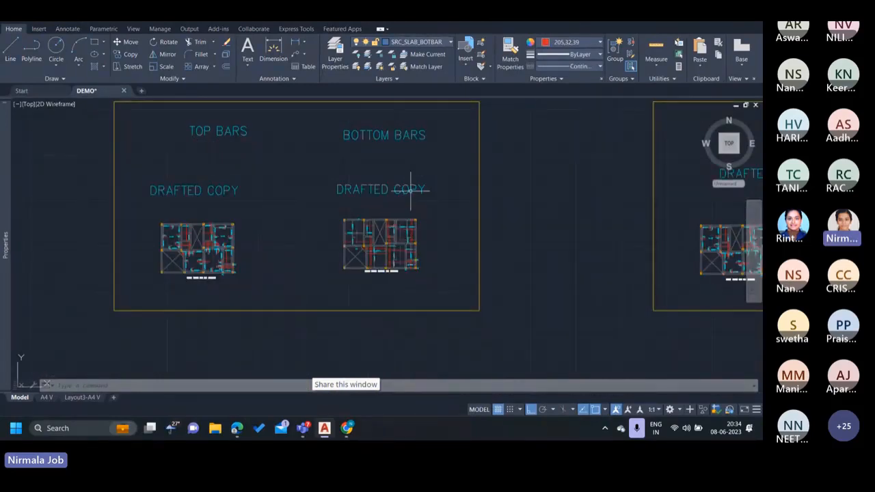
middle_drag(410, 268, 476, 248)
click(510, 278)
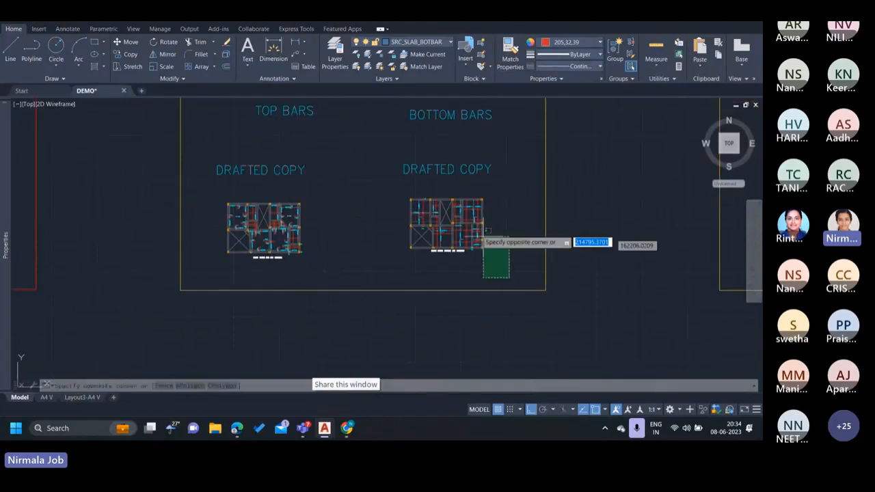
click(211, 189)
right_click(212, 177)
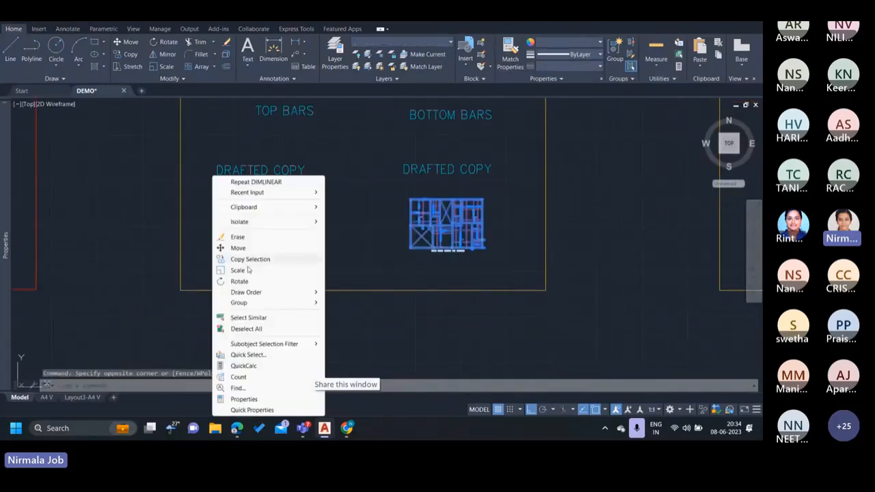
click(251, 259)
click(229, 251)
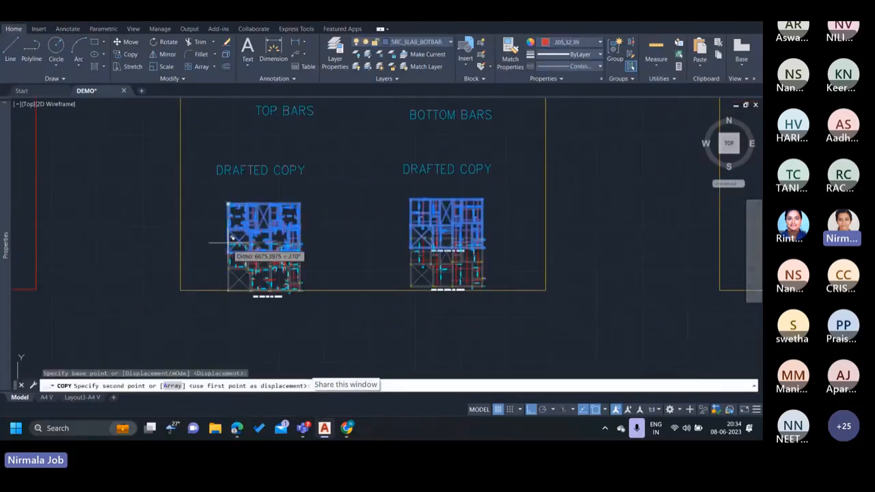
scroll(234, 244, down, 3)
middle_drag(233, 244, 239, 211)
scroll(241, 234, up, 4)
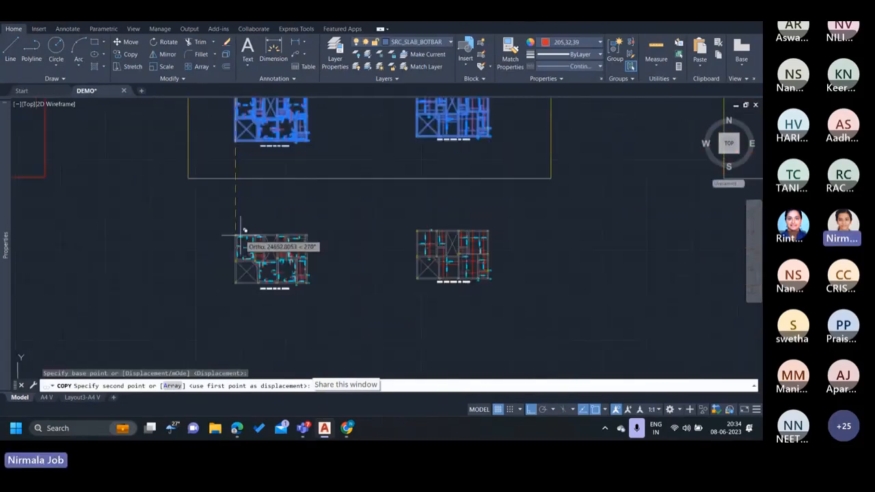
click(244, 231)
key(Escape)
- Duplicate the DRAFTED COPY title from frame 2 and place it above the copied top bar plan
scroll(273, 246, up, 5)
scroll(304, 241, down, 7)
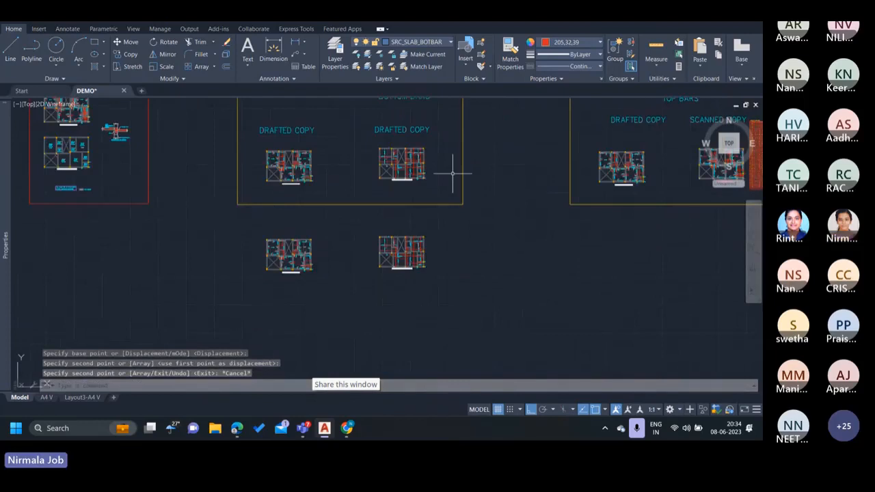
click(287, 130)
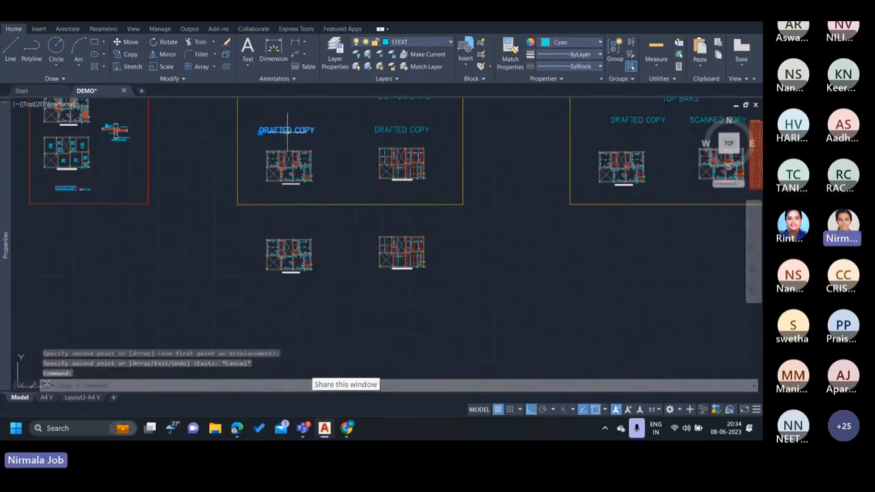
key(ctrl+c)
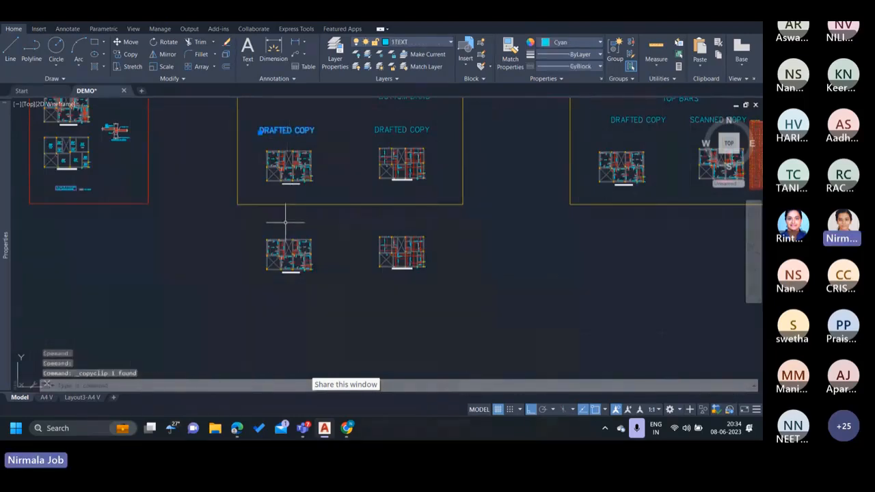
key(ctrl+v)
scroll(270, 226, up, 4)
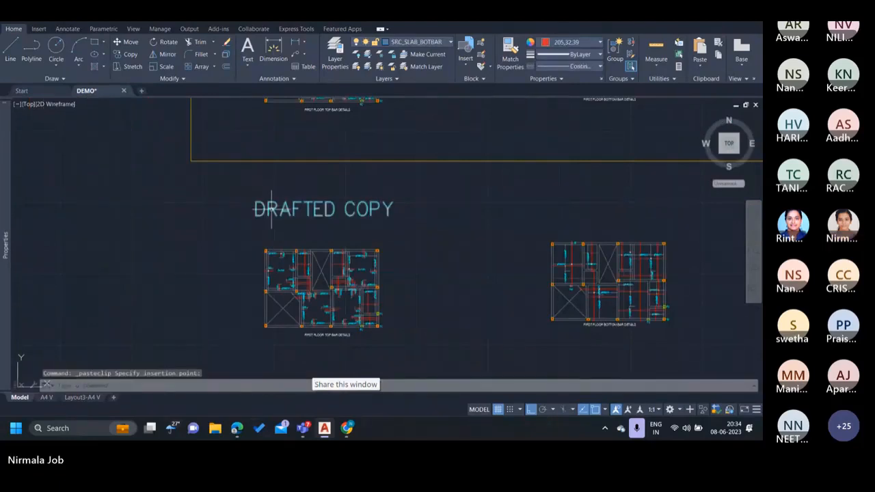
click(272, 208)
- Change the title above the copied top bar plan to SCANNED COPY
double_click(337, 211)
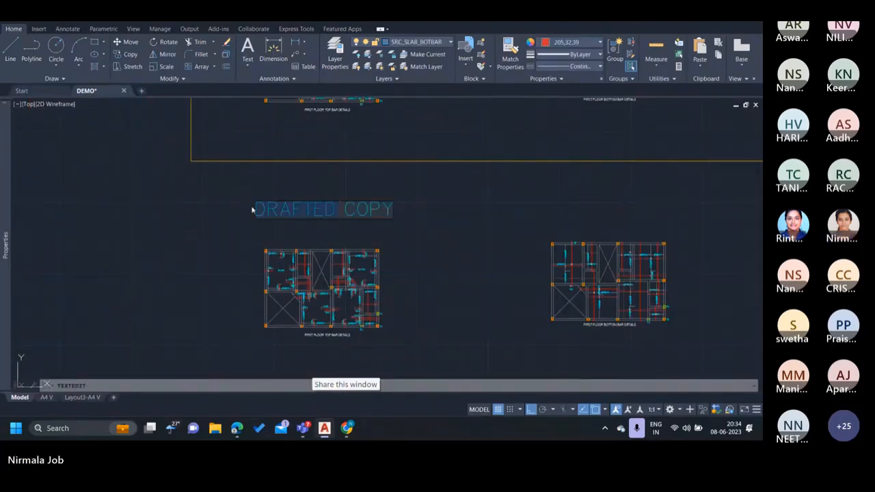
text(SCANNED)
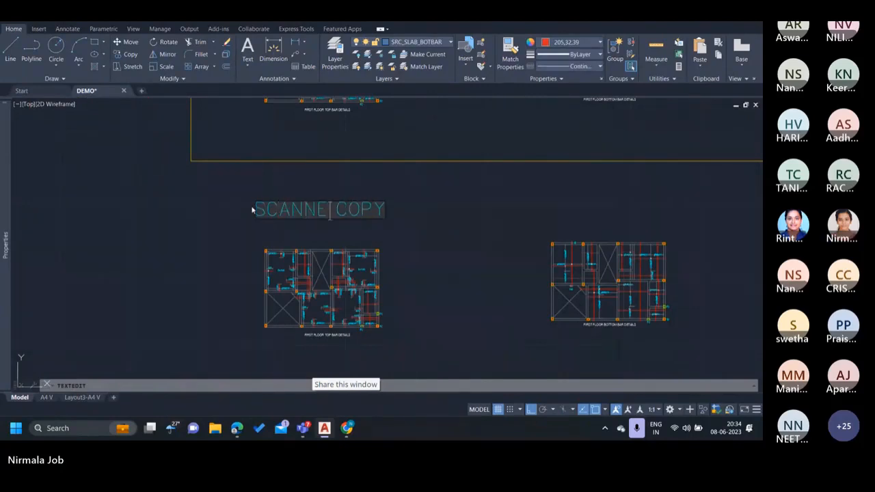
click(254, 208)
key(Escape)
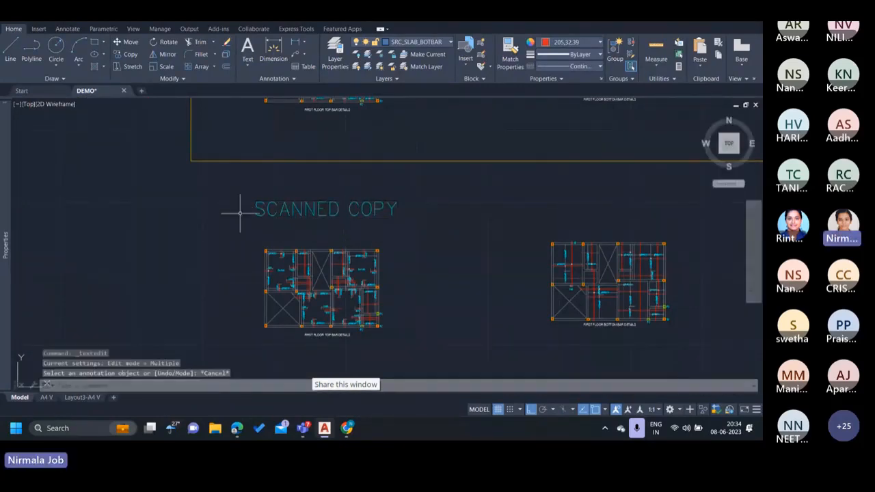
- Switch to the desktop, start aadspro 2022 and open its slab BBS scanning utility
scroll(315, 270, down, 2)
middle_drag(317, 276, 309, 238)
click(708, 26)
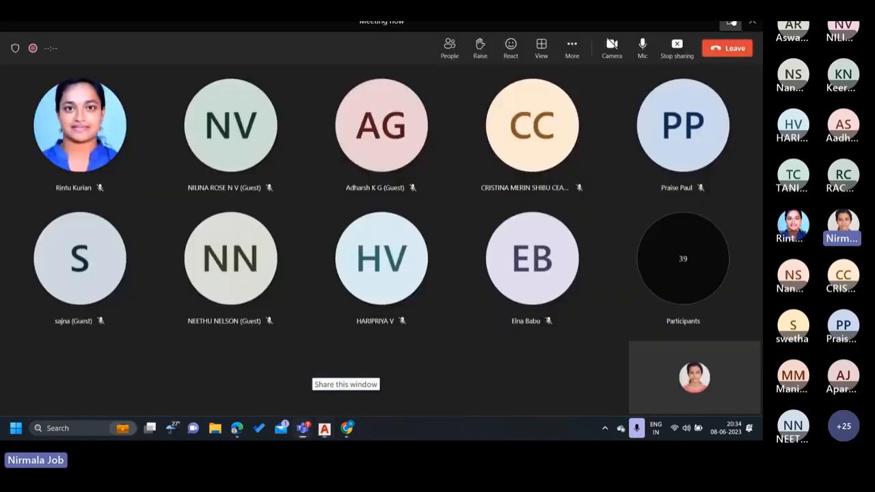
click(663, 64)
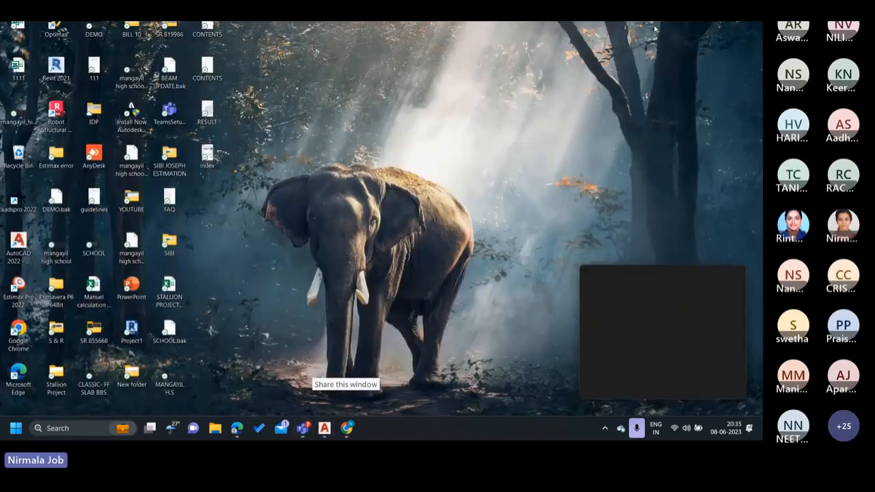
double_click(19, 198)
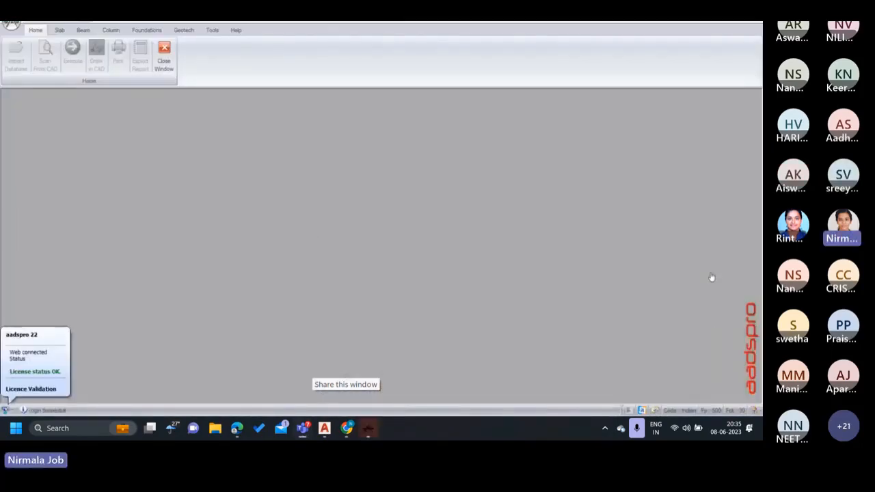
click(59, 31)
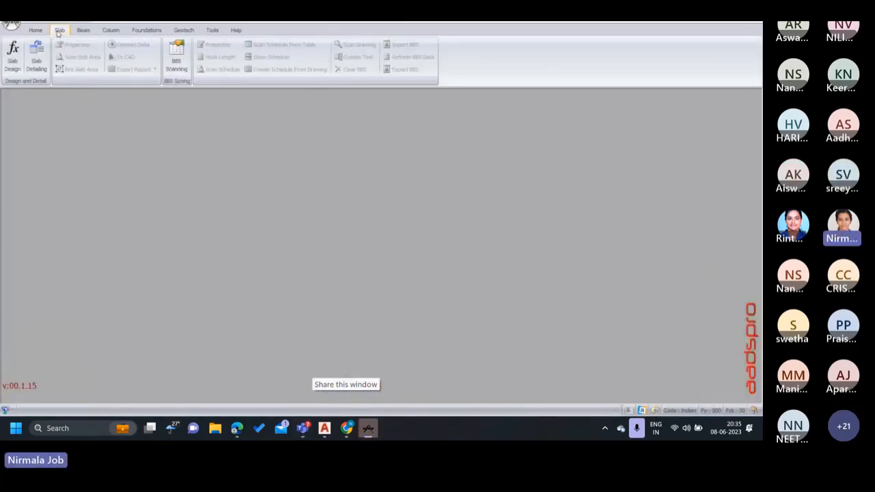
click(174, 68)
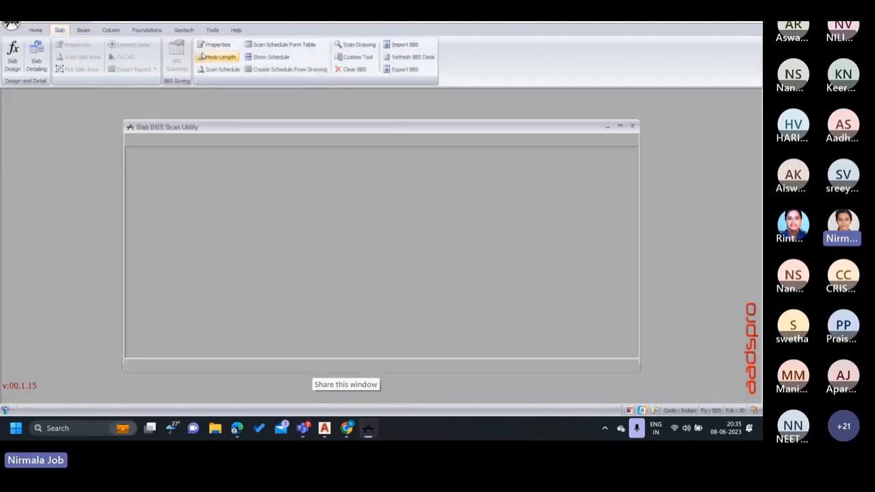
- Review the reinforcement layer settings in the slab BBS scanning properties, then view the copied top bar plan in AutoCAD
click(214, 45)
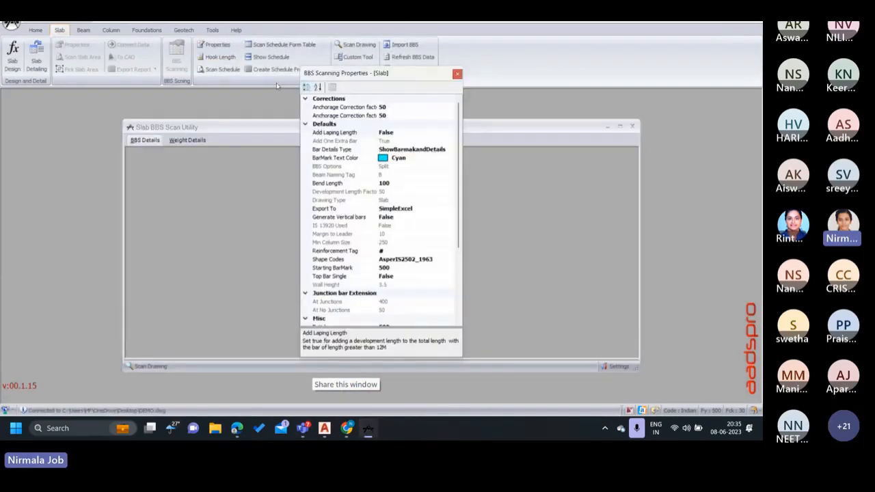
scroll(395, 219, down, 3)
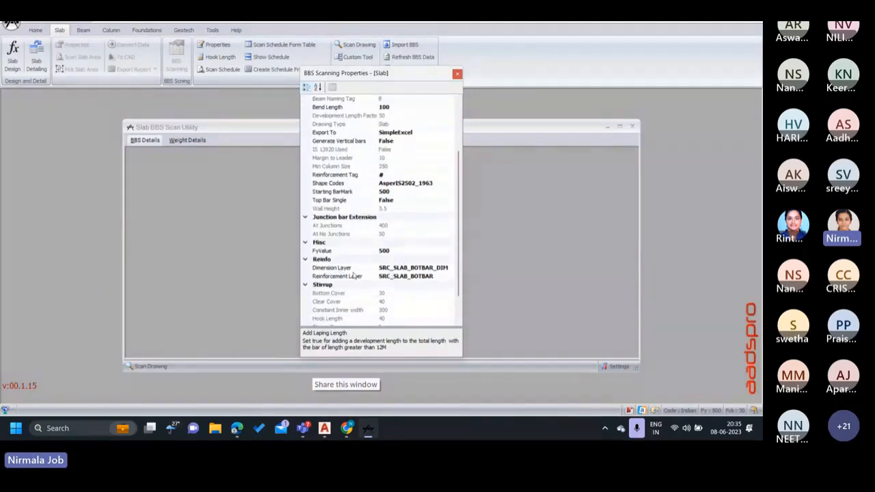
click(324, 428)
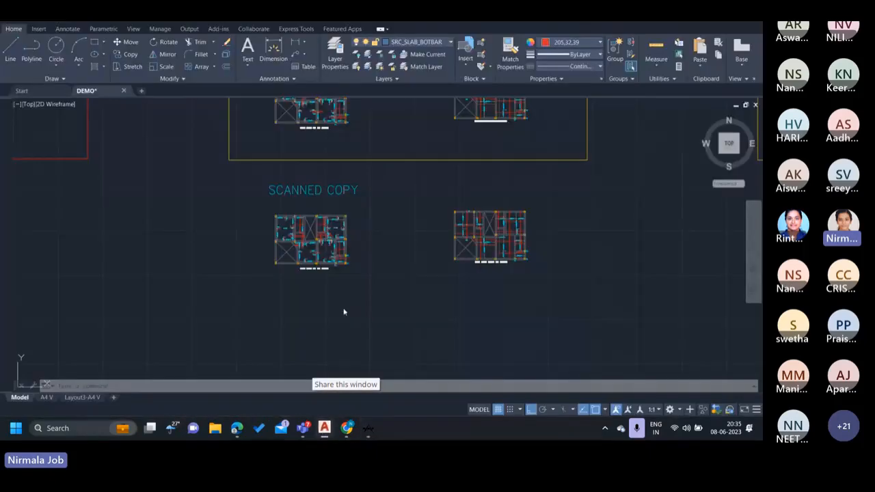
scroll(322, 269, up, 3)
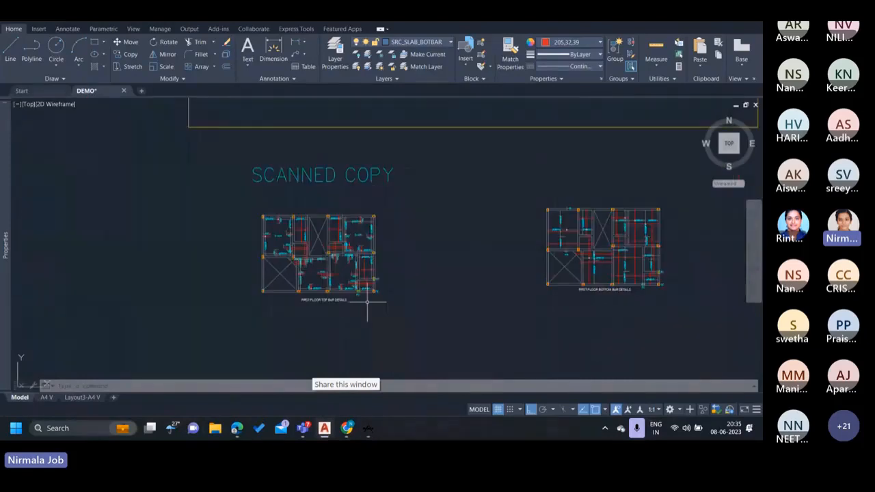
- Switch to aadspro and set the dimension layer for slab BBS scanning to SRC_SLAB_TOPBAR_DIM
click(367, 435)
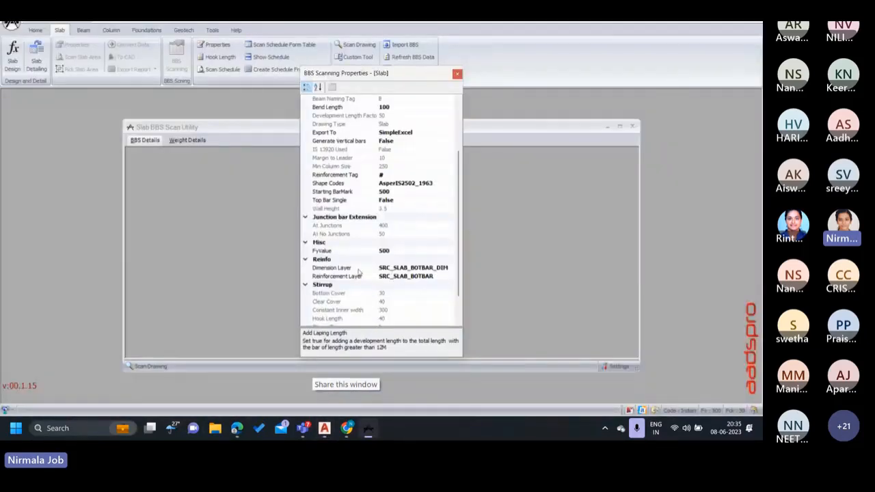
click(448, 270)
click(449, 268)
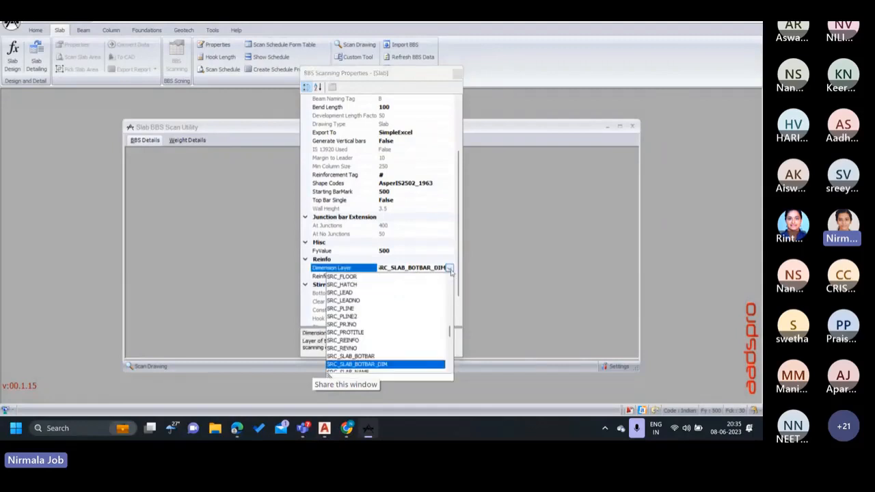
scroll(391, 349, down, 2)
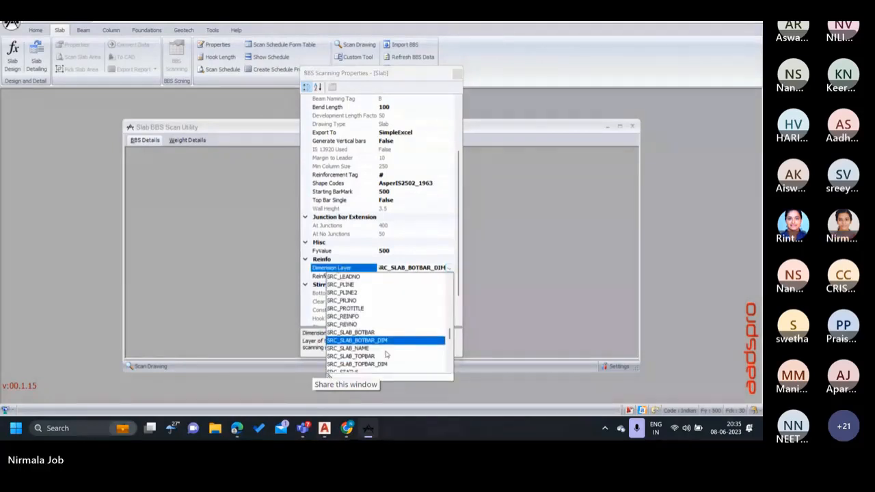
click(381, 364)
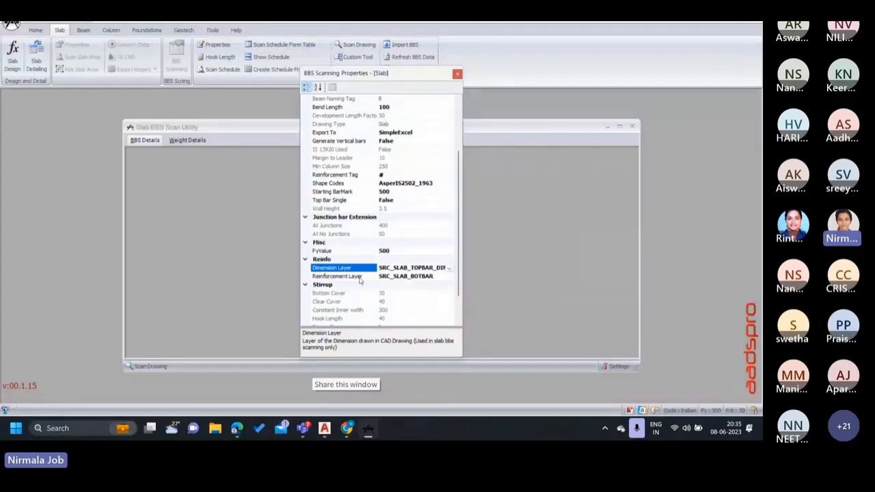
- Set the reinforcement layer for scanning to SRC_SLAB_TOPBAR and close the BBS scanning properties
click(431, 277)
click(449, 277)
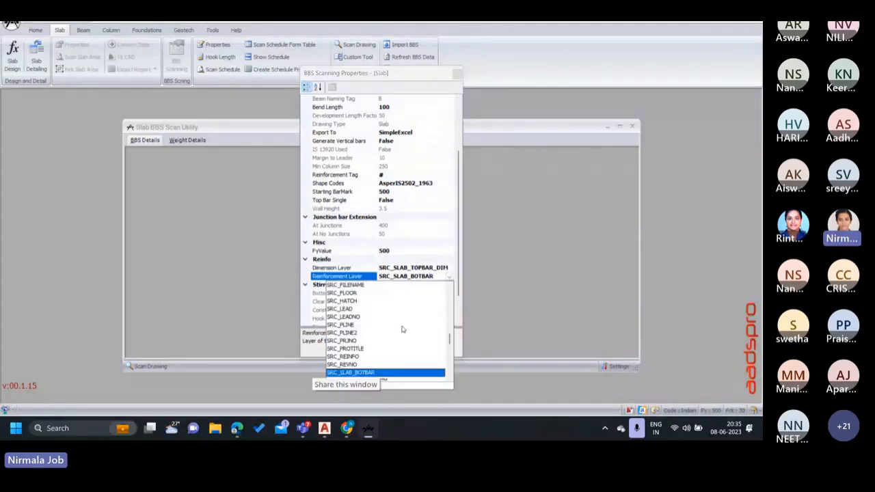
scroll(367, 365, down, 1)
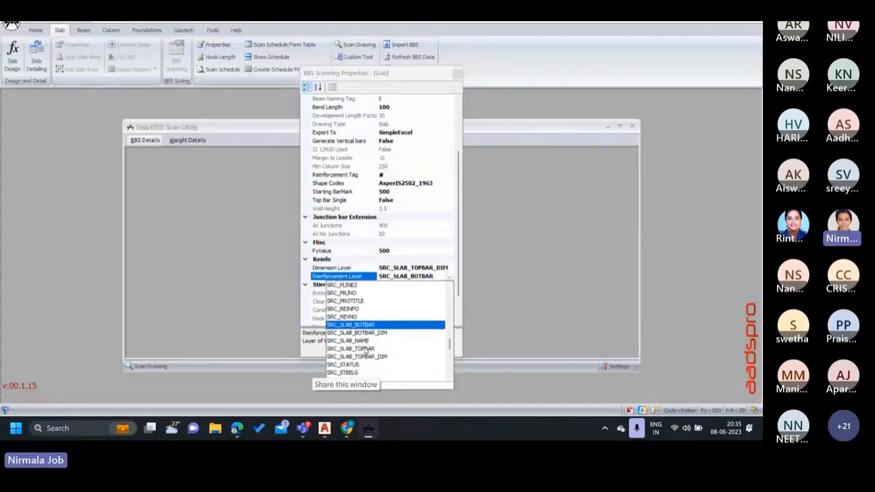
click(365, 349)
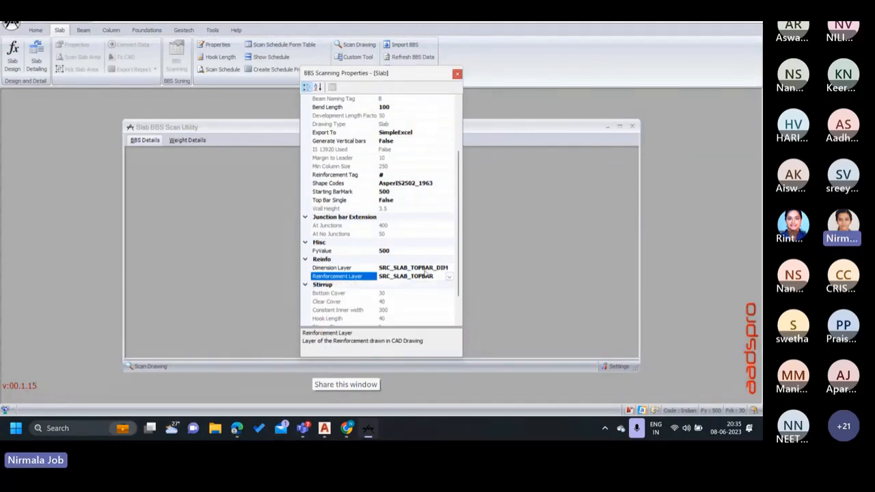
scroll(424, 272, down, 1)
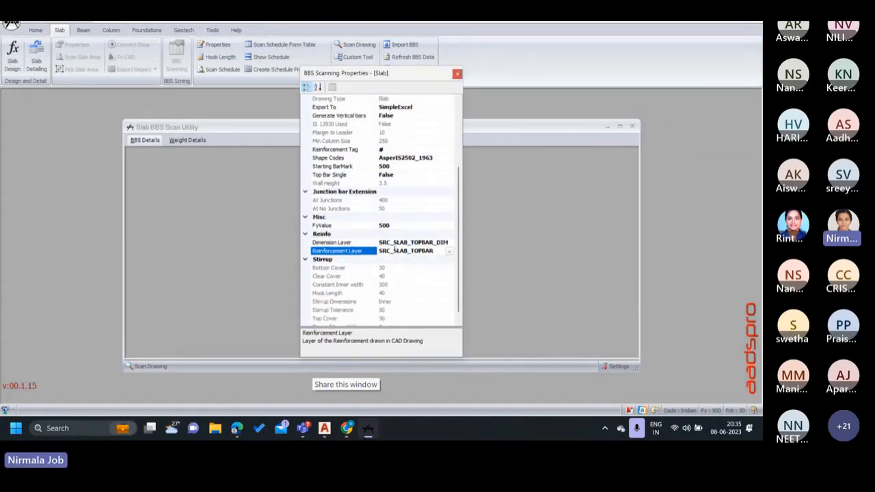
click(457, 73)
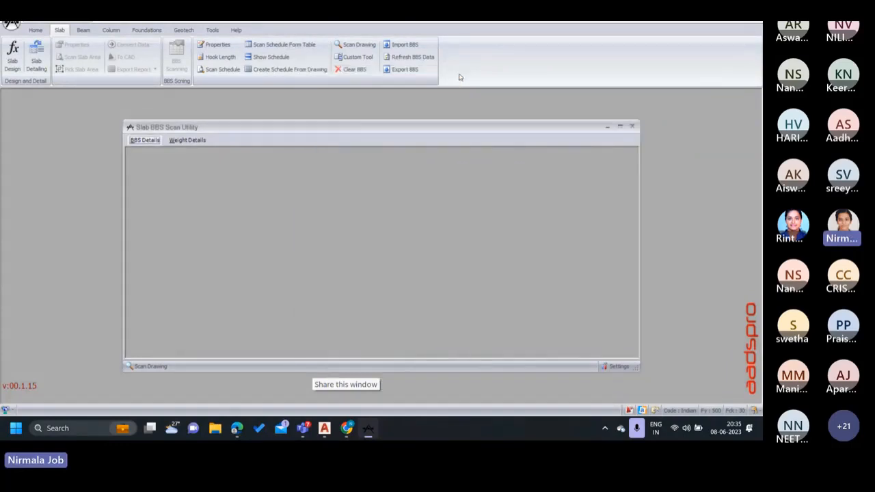
- Scan the drawing, selecting the whole first floor top bar plan under SCANNED COPY in AutoCAD
click(367, 48)
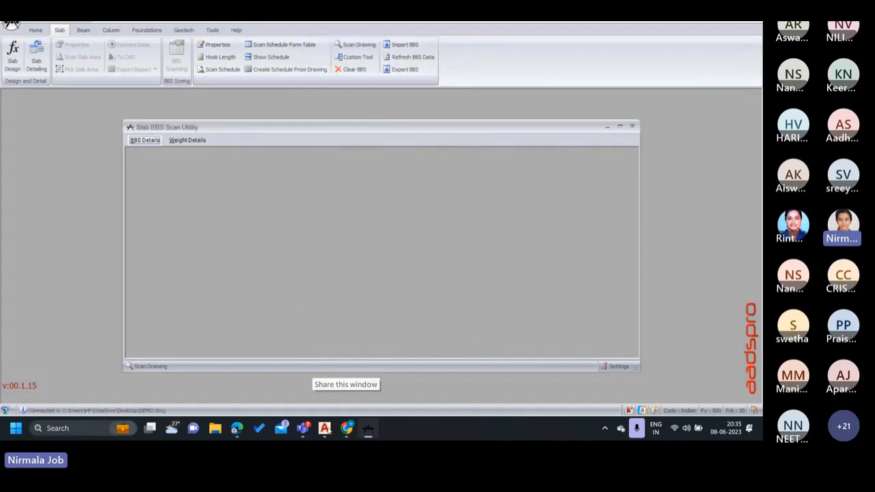
click(325, 429)
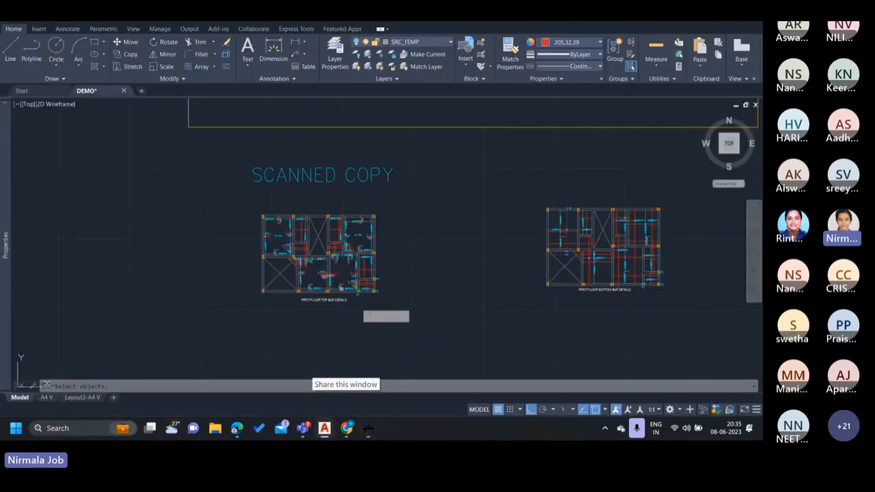
click(407, 329)
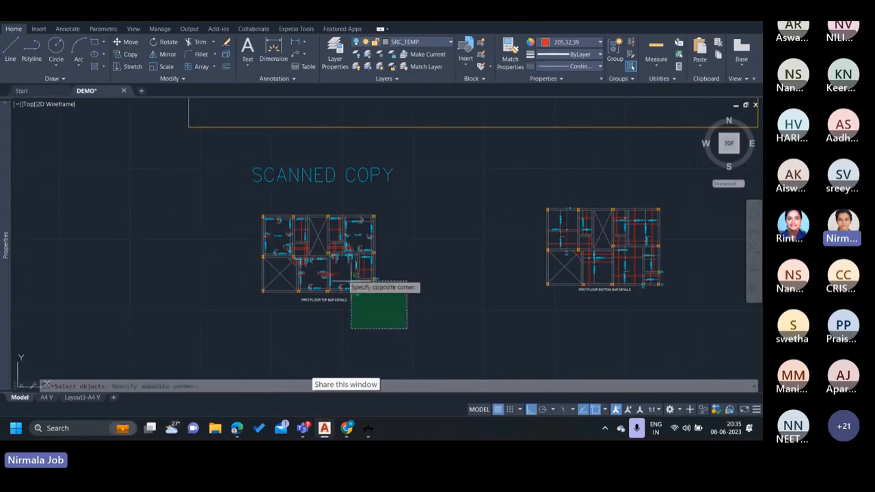
click(218, 201)
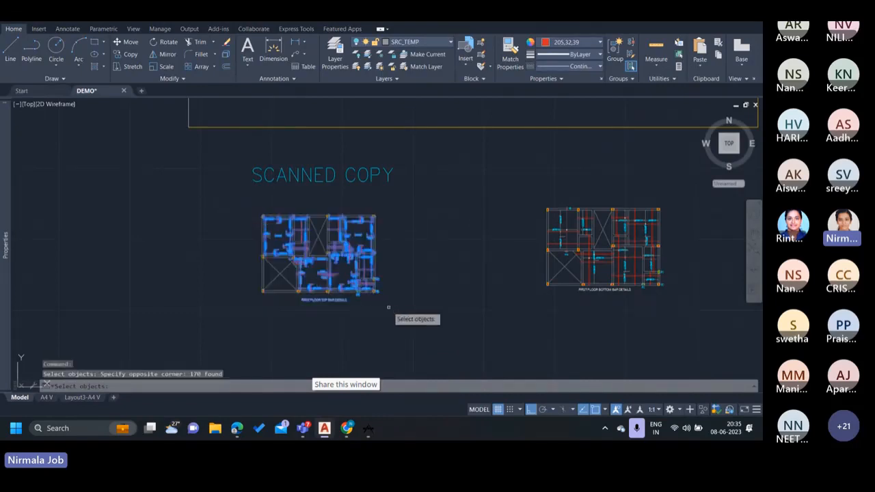
key(Return)
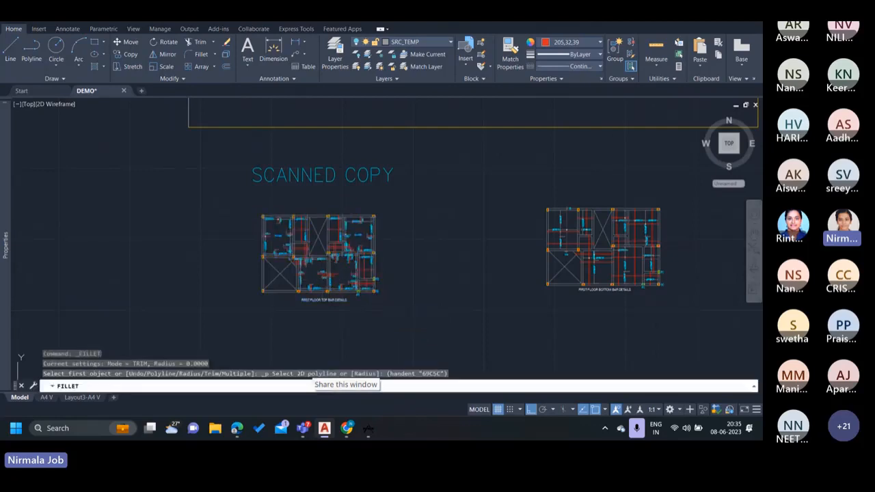
- Examine the bar marks added to the reinforcement labels throughout the scanned first floor top bar plan
scroll(290, 228, up, 2)
scroll(280, 222, up, 2)
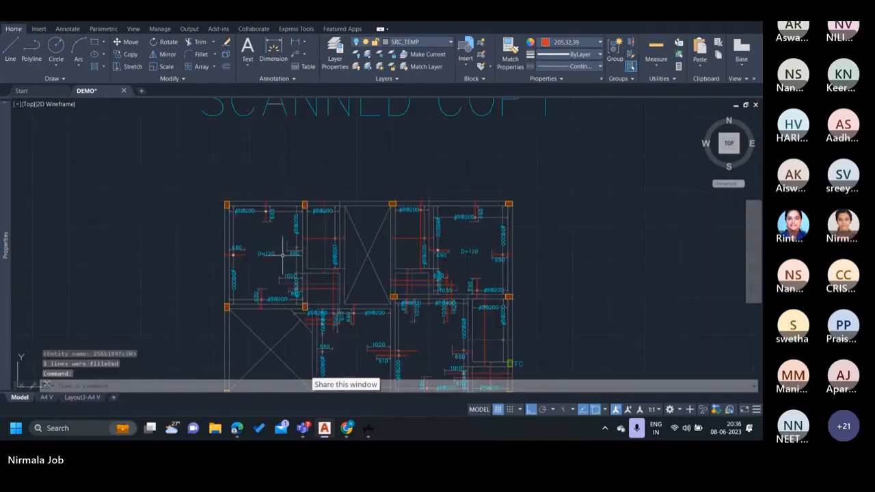
scroll(386, 356, down, 2)
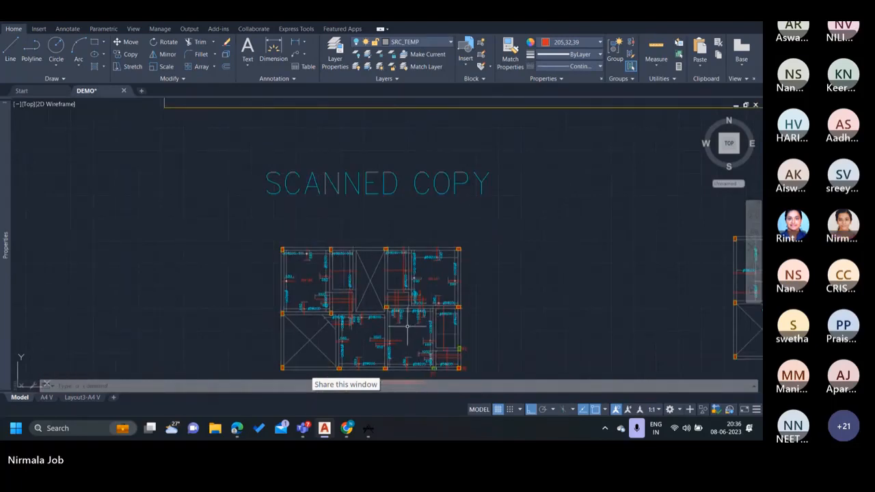
middle_drag(508, 328, 483, 268)
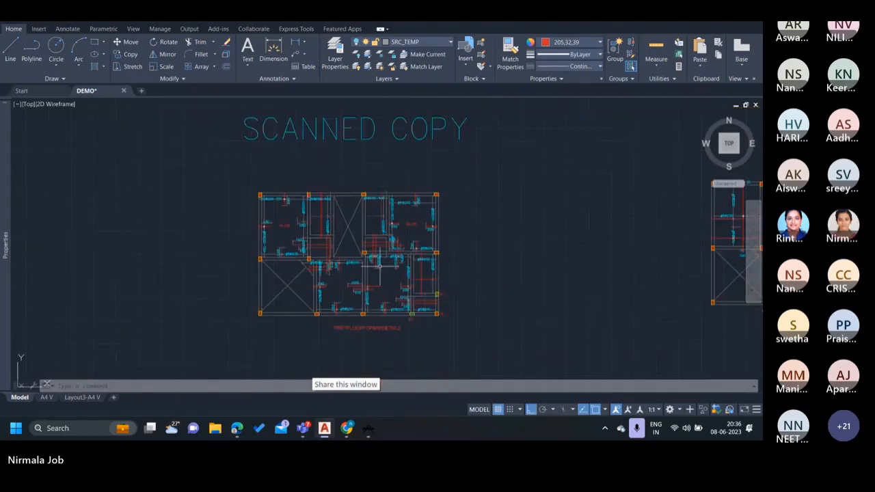
scroll(380, 266, up, 2)
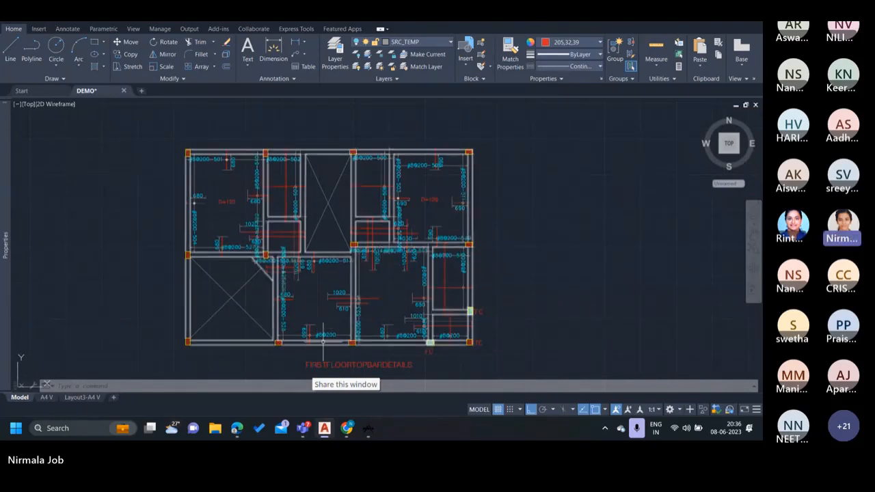
scroll(335, 335, up, 2)
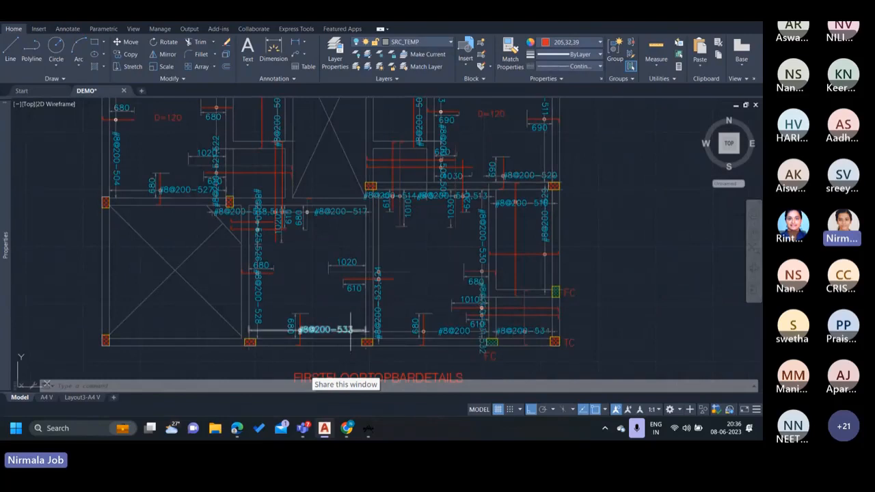
scroll(339, 332, down, 1)
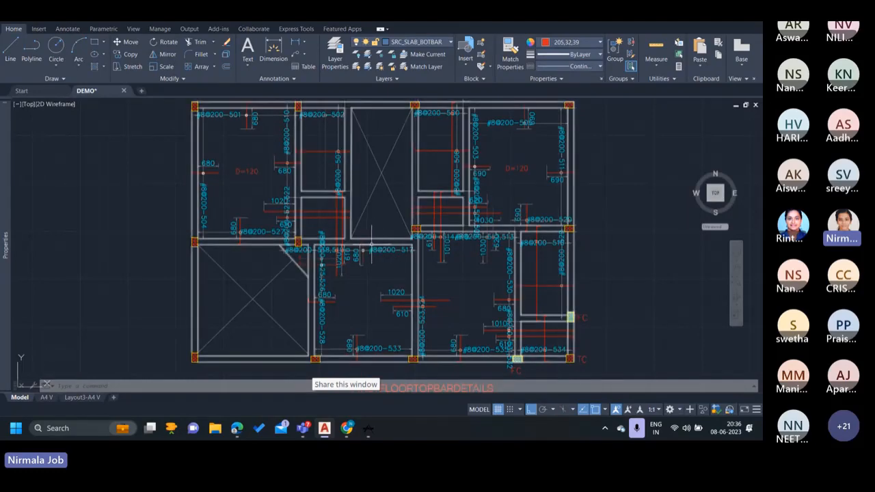
scroll(387, 266, down, 2)
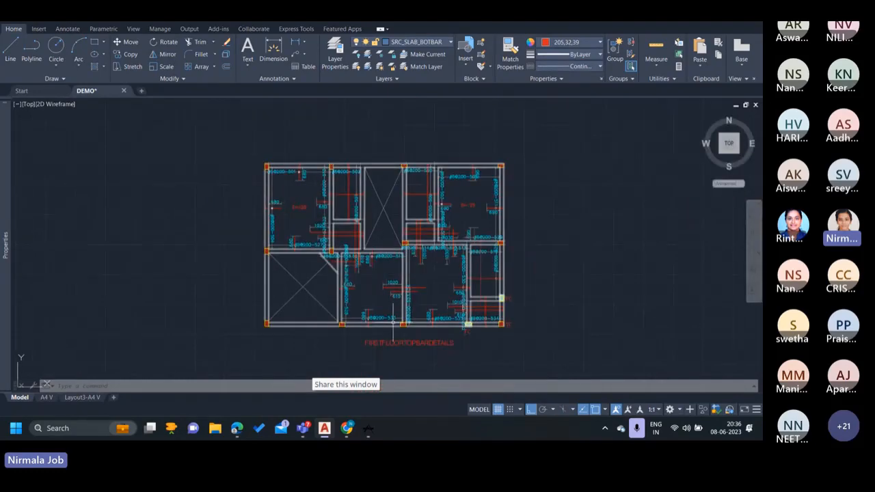
scroll(410, 301, down, 3)
mouse_move(413, 299)
middle_down()
mouse_move(357, 291)
mouse_move(376, 251)
middle_up()
scroll(369, 270, up, 2)
scroll(369, 267, up, 4)
scroll(370, 268, down, 2)
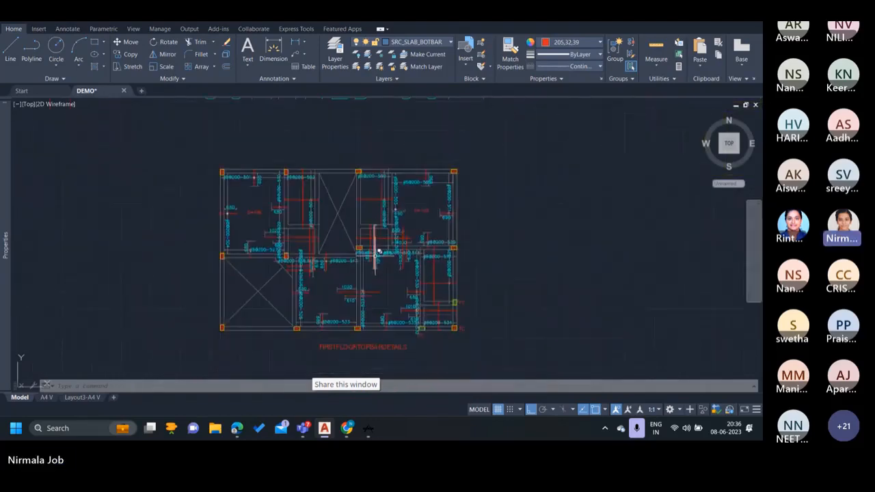
- Switch to aadspro and review the scanned top bar schedule and the slab BBS scanning properties
click(367, 435)
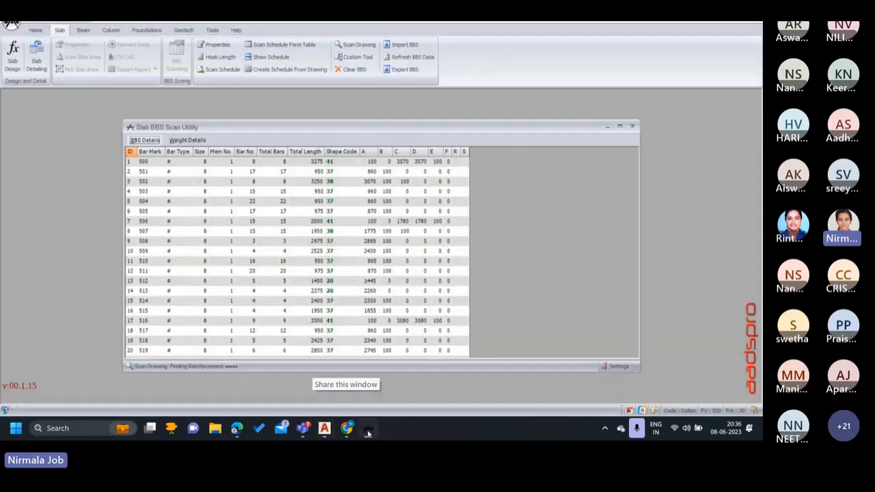
click(216, 46)
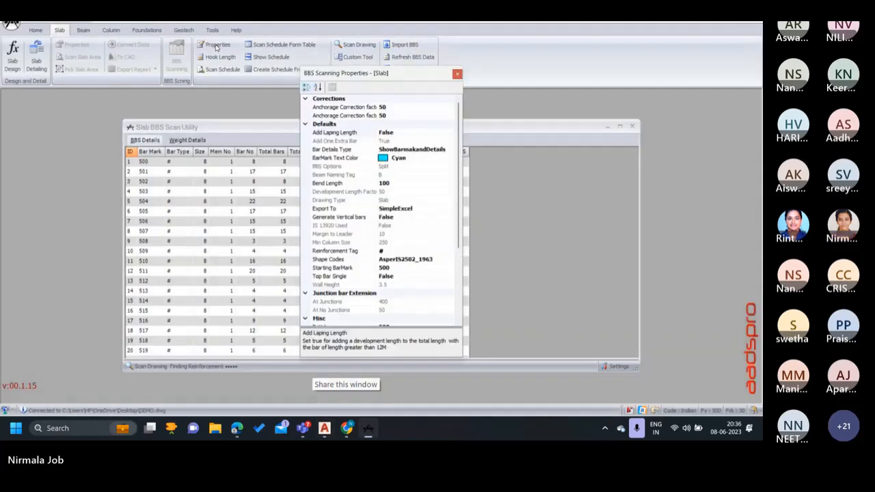
click(457, 75)
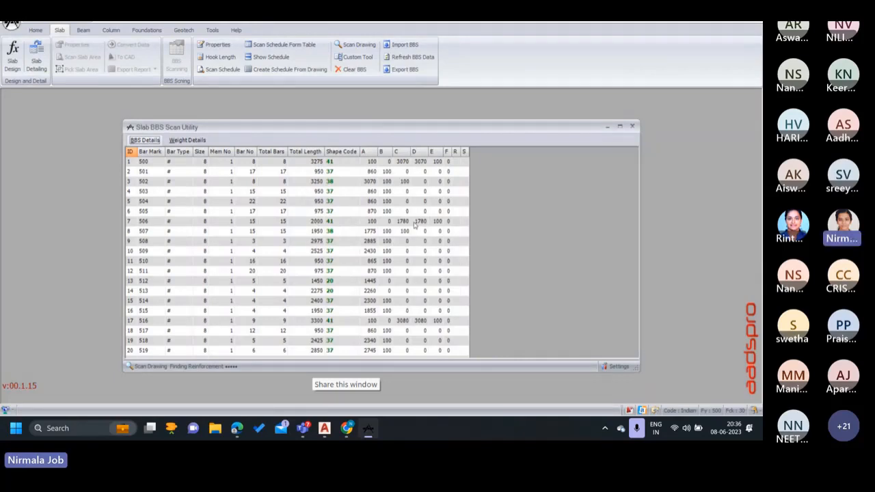
- Set the bar bending schedule export option to AutoCAD in the scanning properties and close them
click(217, 45)
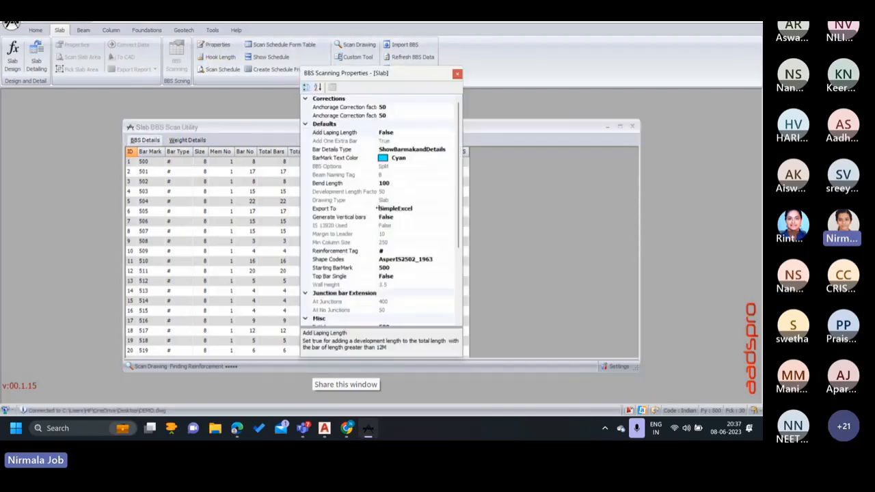
click(445, 209)
click(449, 210)
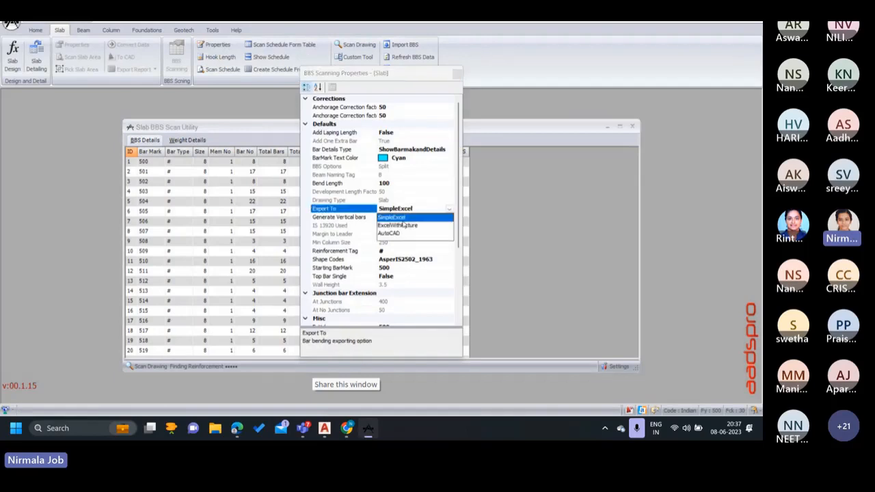
click(389, 233)
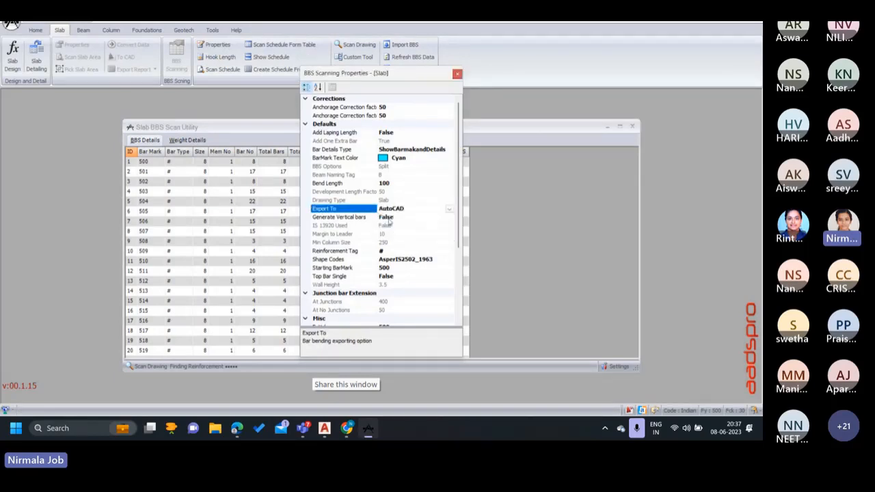
click(457, 74)
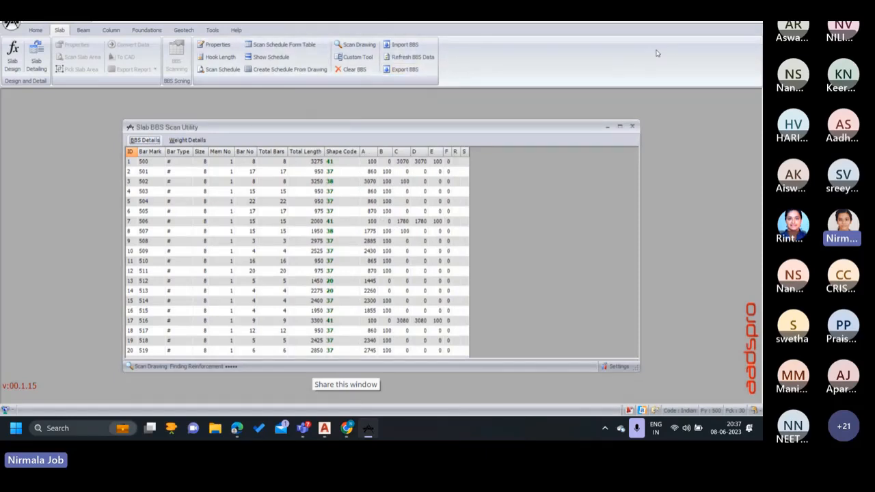
- View the first floor slab bar plans in AutoCAD, then review the slab BBS scanning properties in aadspro
click(324, 428)
scroll(380, 295, down, 3)
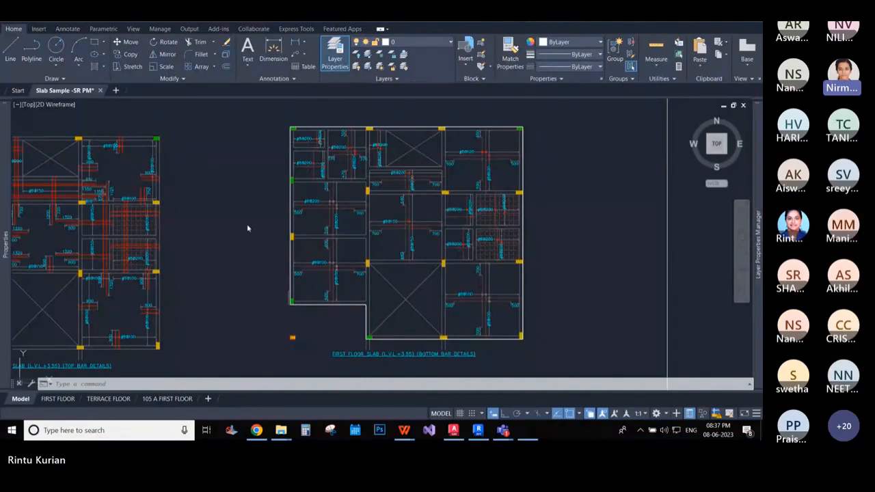
scroll(408, 175, down, 2)
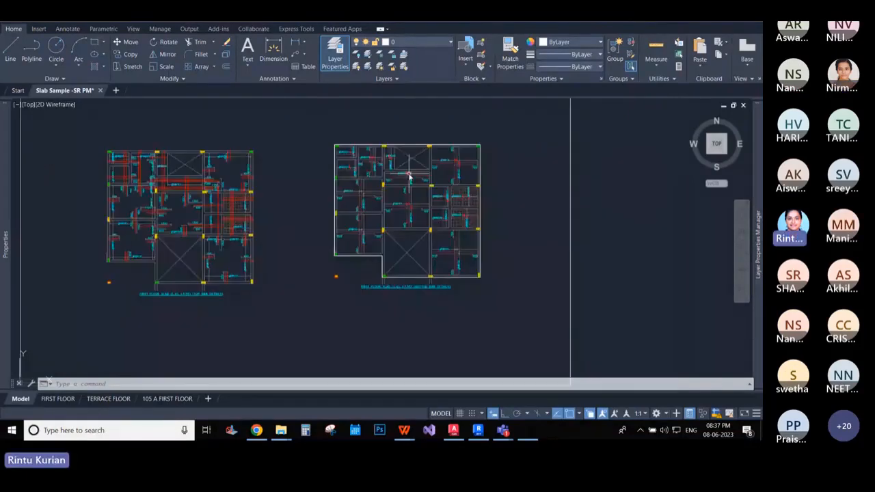
scroll(409, 176, up, 2)
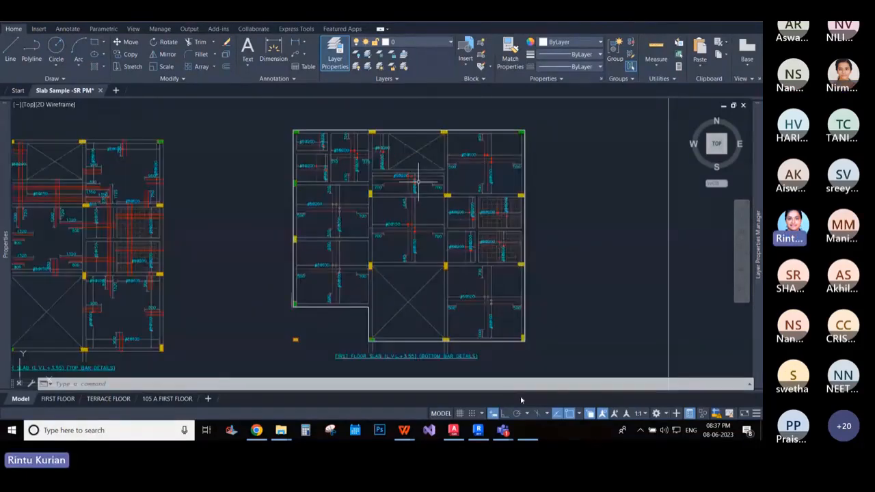
click(532, 433)
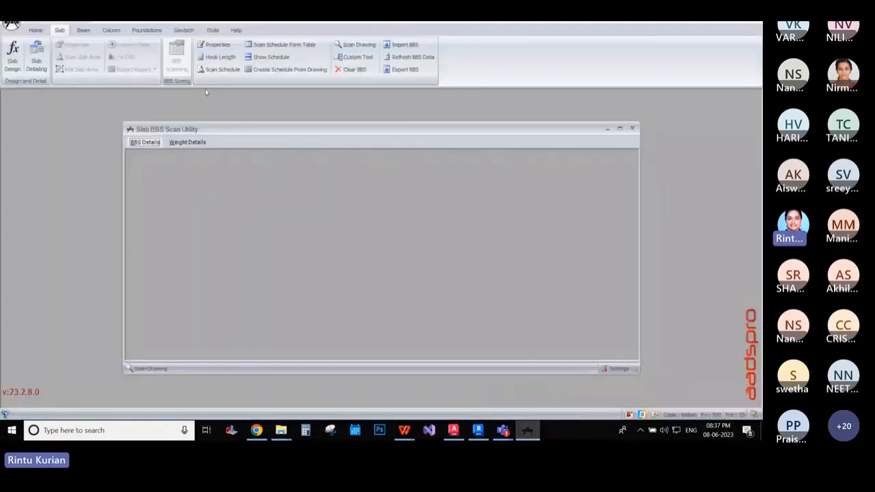
click(218, 47)
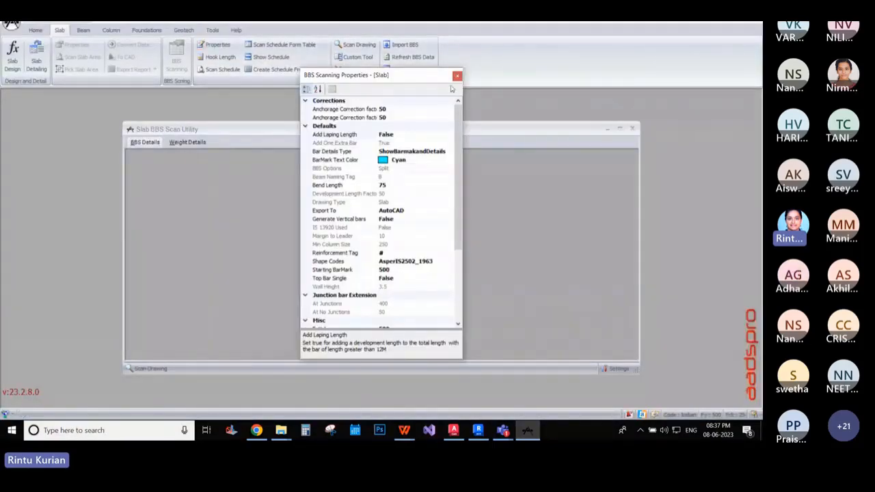
click(457, 75)
click(354, 46)
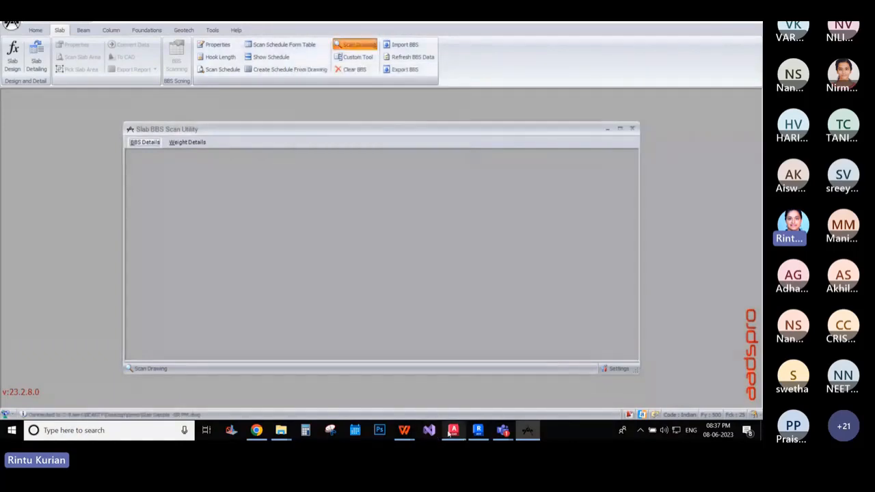
click(451, 431)
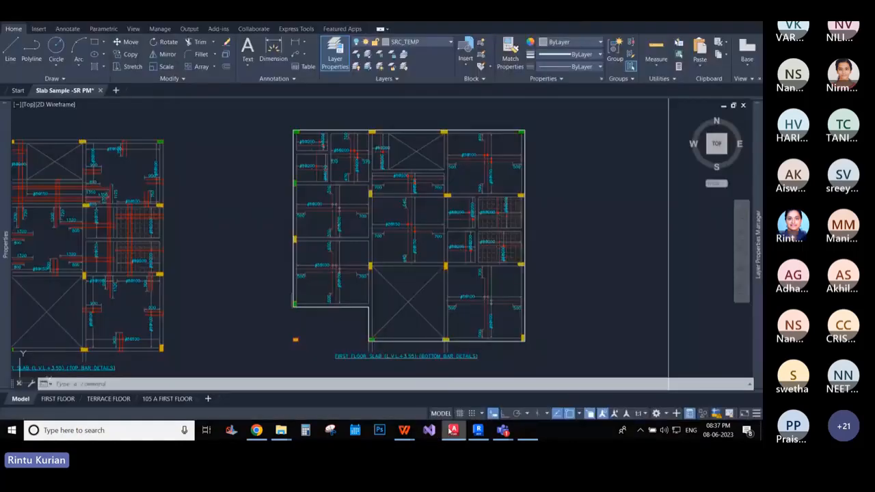
scroll(365, 226, down, 5)
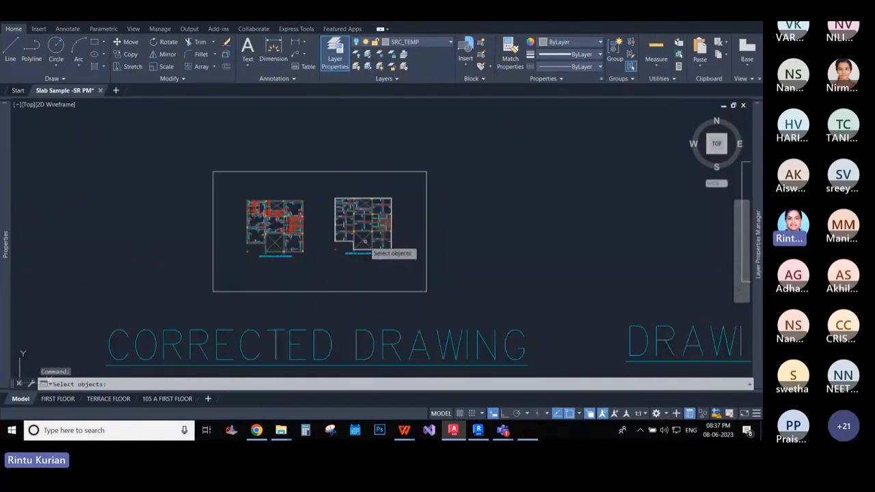
scroll(369, 239, down, 3)
key(Escape)
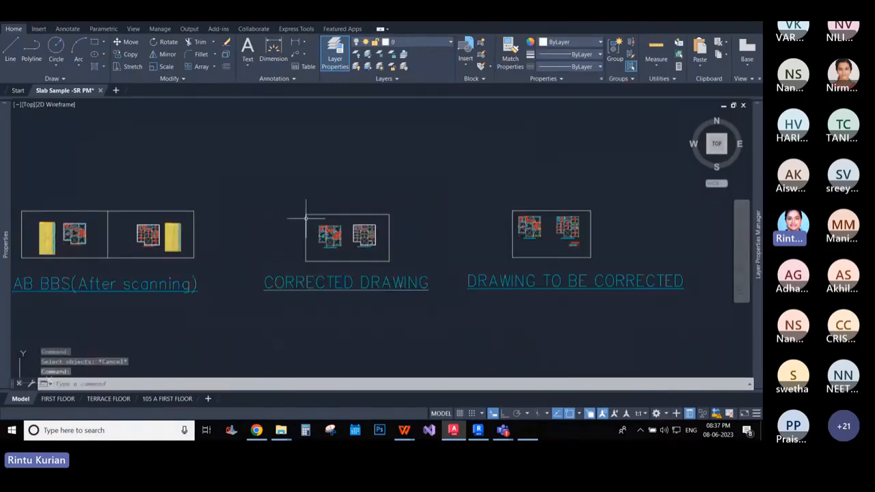
- Select the CORRECTED DRAWING frame together with its two slab bar plans
click(306, 219)
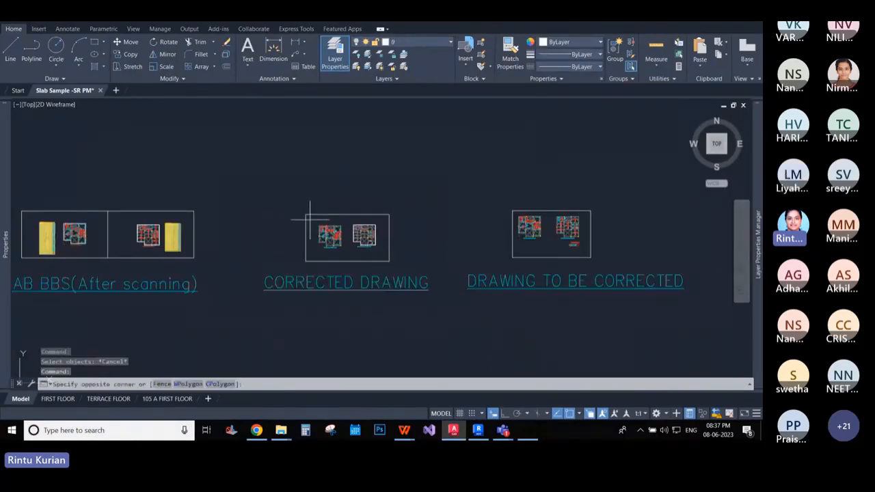
- Copy both first floor slab plans from the CORRECTED DRAWING frame to the empty area directly above that frame
click(388, 260)
scroll(362, 235, up, 10)
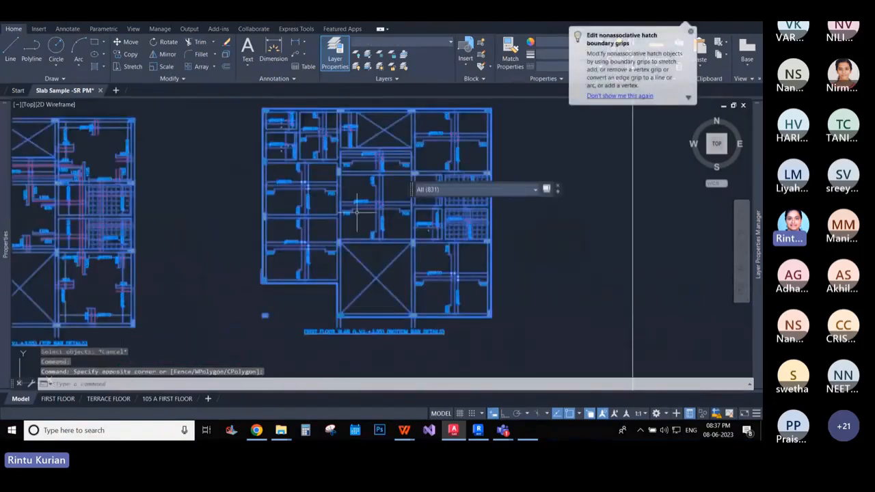
scroll(356, 212, up, 5)
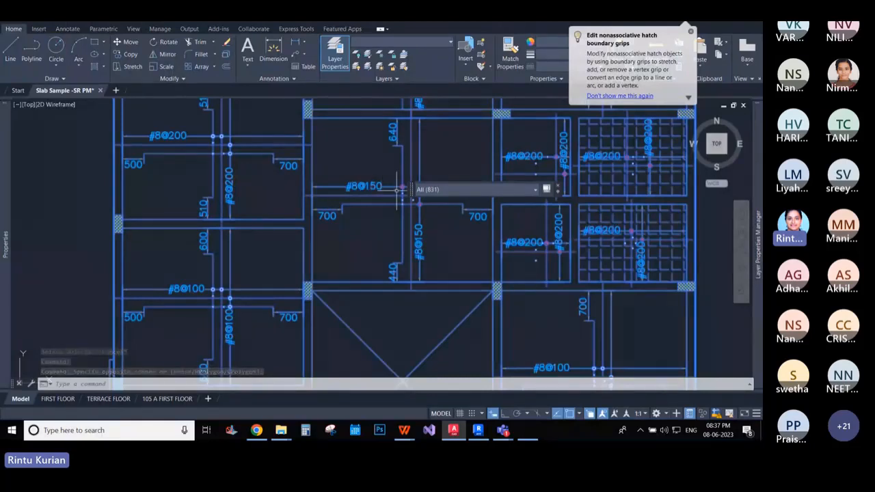
scroll(396, 190, down, 8)
scroll(344, 233, up, 2)
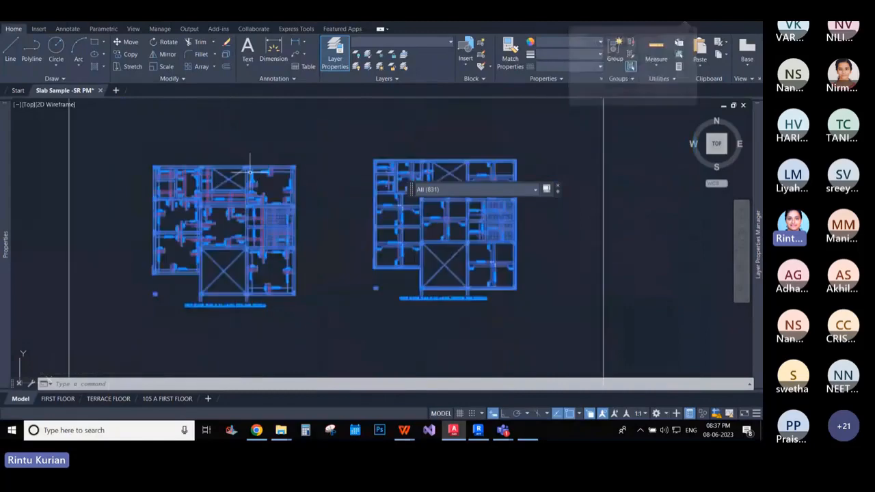
click(130, 54)
click(289, 222)
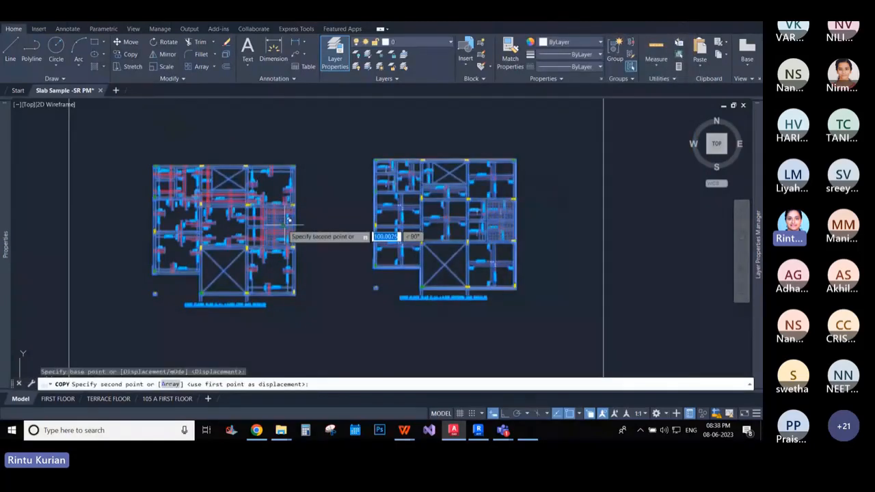
scroll(288, 222, down, 4)
scroll(277, 212, up, 1)
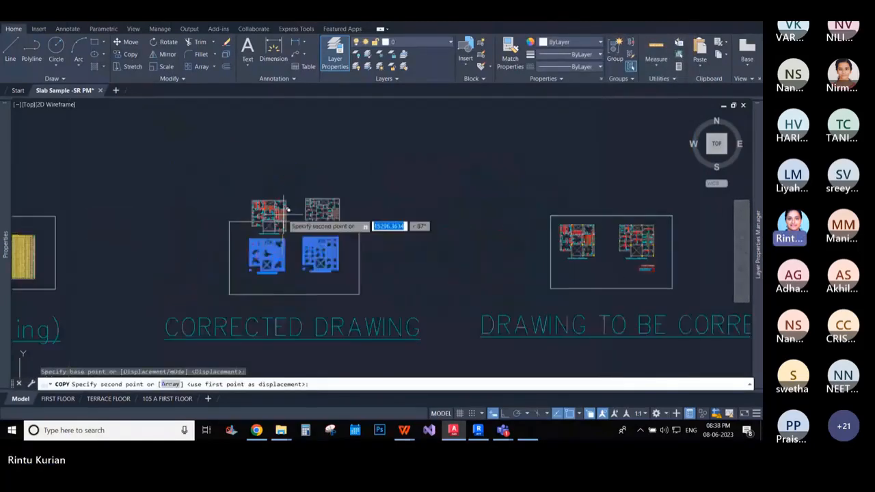
scroll(286, 195, up, 2)
scroll(286, 195, up, 2)
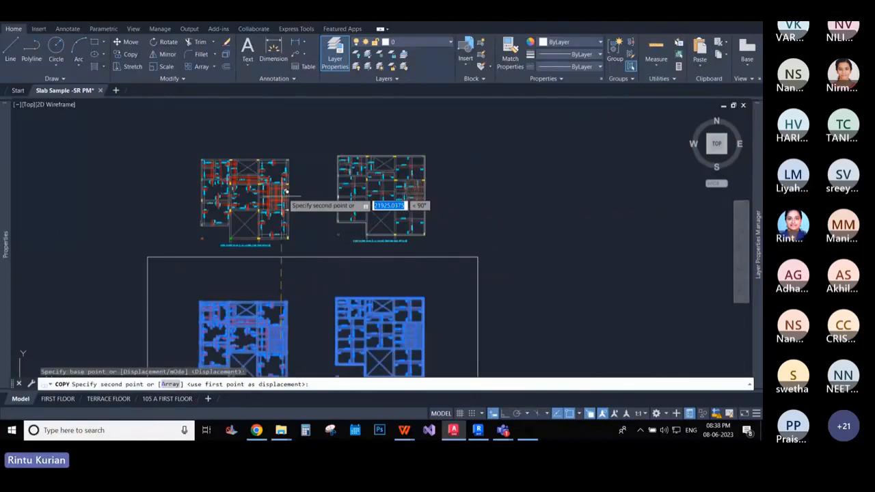
click(286, 182)
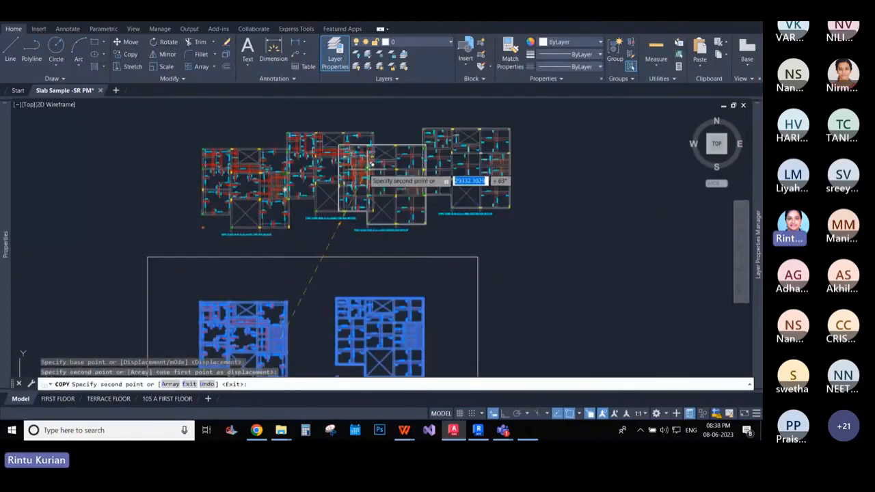
key(Escape)
- Run aadspro's slab Scan Drawing on the copied first floor slab bottom bar details plan in AutoCAD
scroll(369, 171, down, 5)
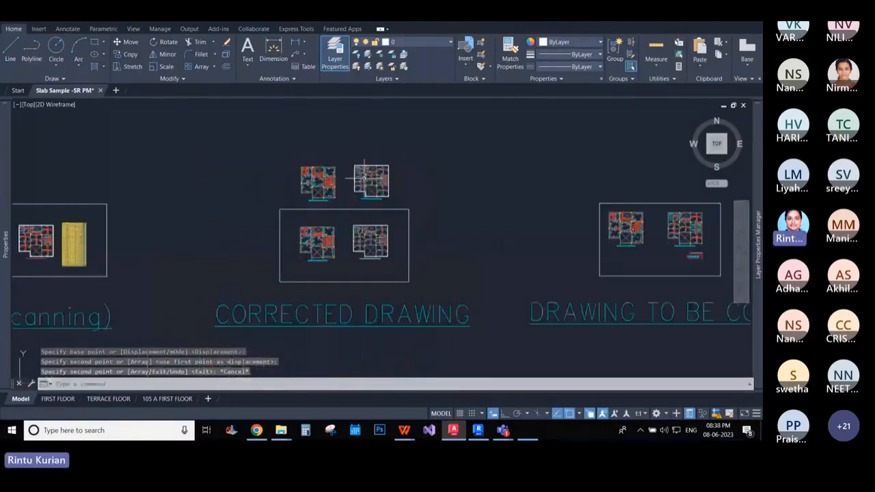
scroll(400, 199, up, 3)
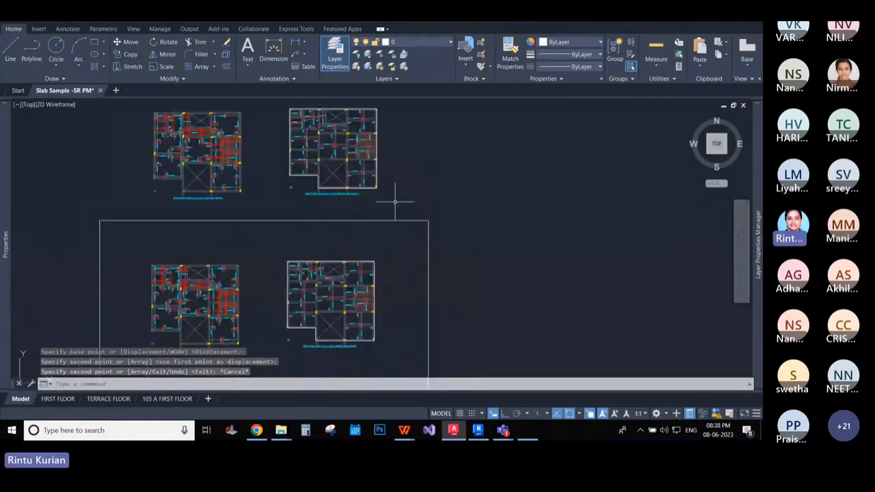
scroll(362, 198, down, 3)
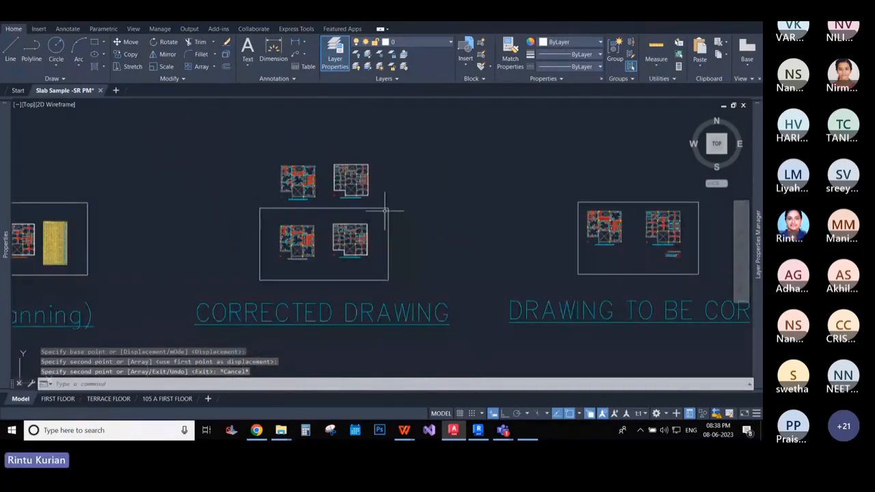
scroll(326, 163, up, 2)
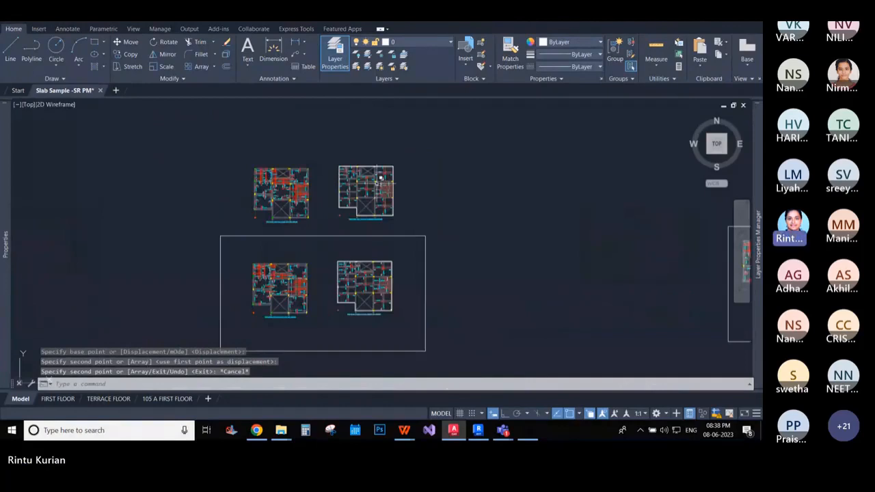
scroll(386, 180, up, 5)
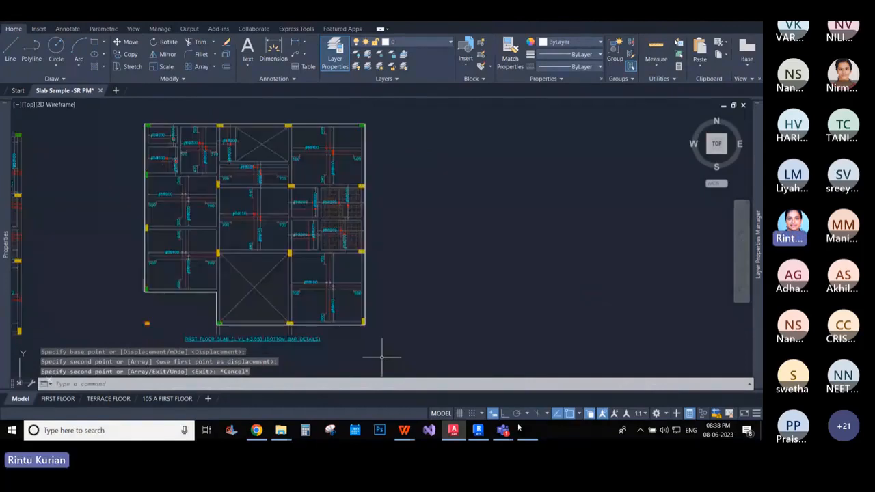
click(519, 430)
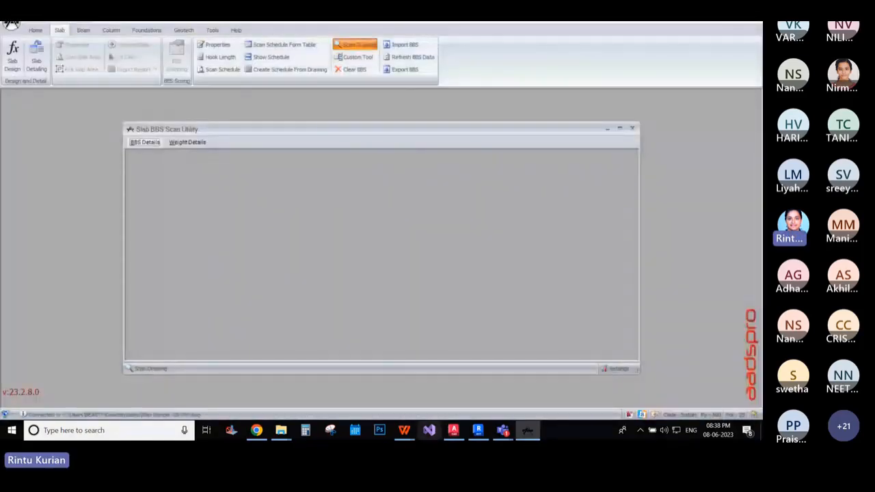
click(453, 430)
scroll(321, 228, down, 6)
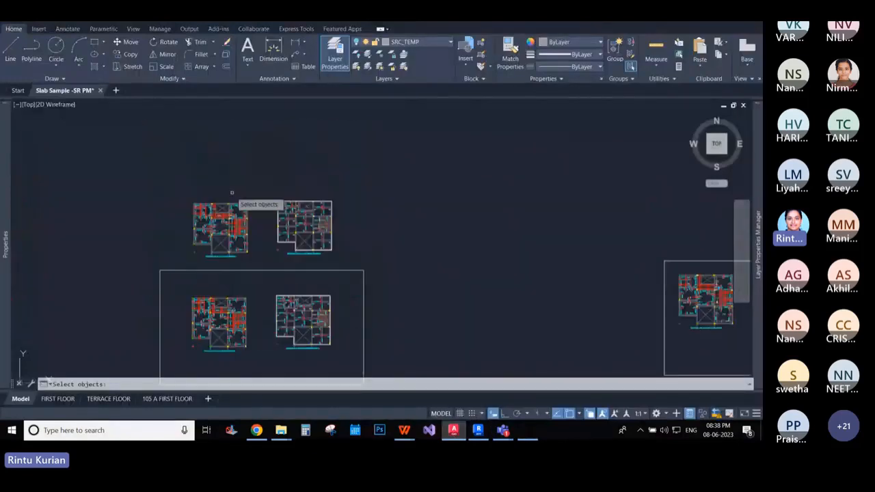
scroll(249, 193, up, 2)
drag(289, 197, 412, 292)
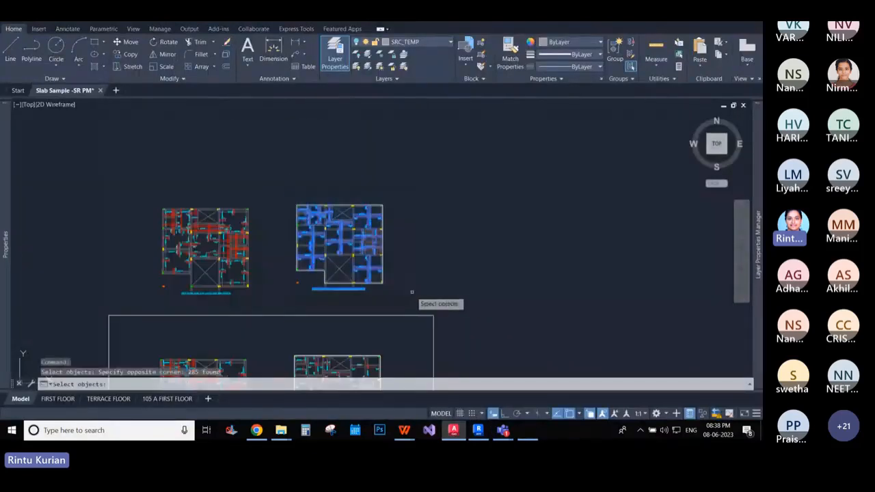
key(Return)
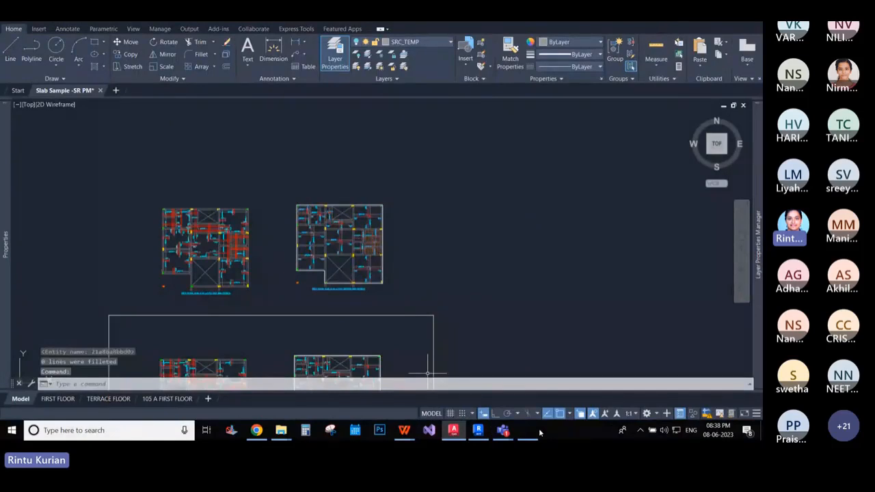
- Check the scanned bars in aadspro's Slab BBS Scan Utility, switch to AutoCAD and examine the bar marks on the scanned plan
click(538, 431)
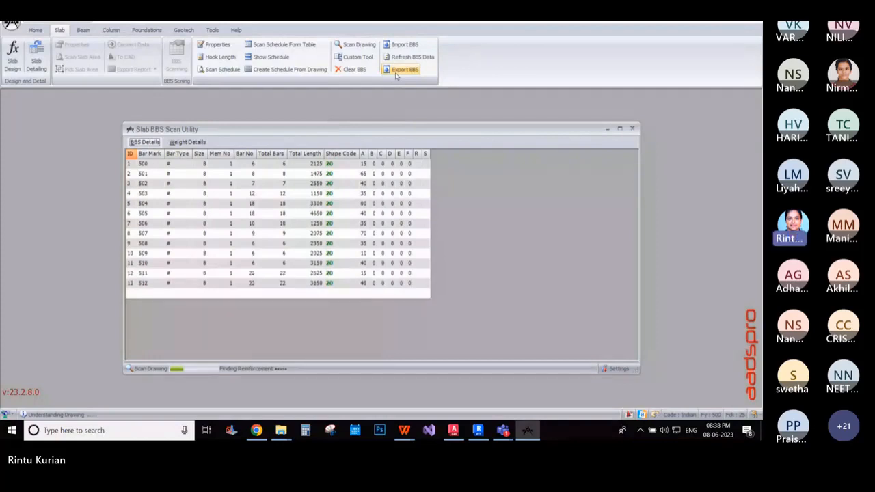
mouse_move(411, 432)
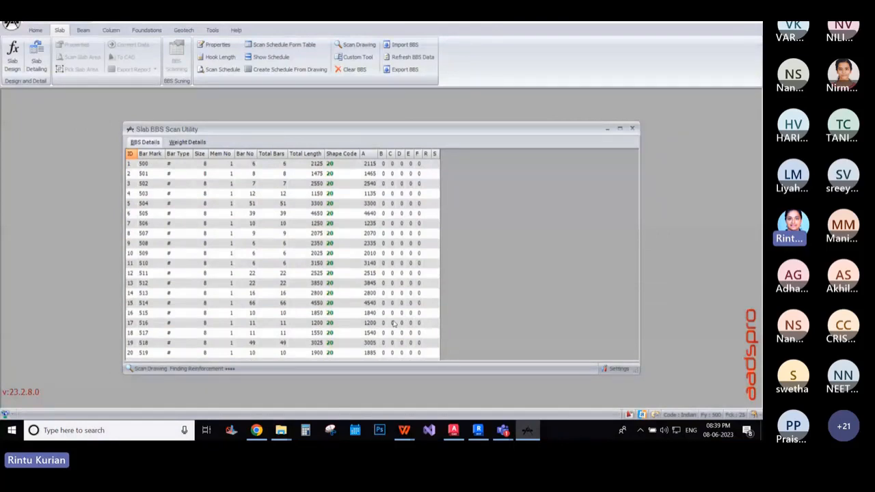
key(alt+Tab)
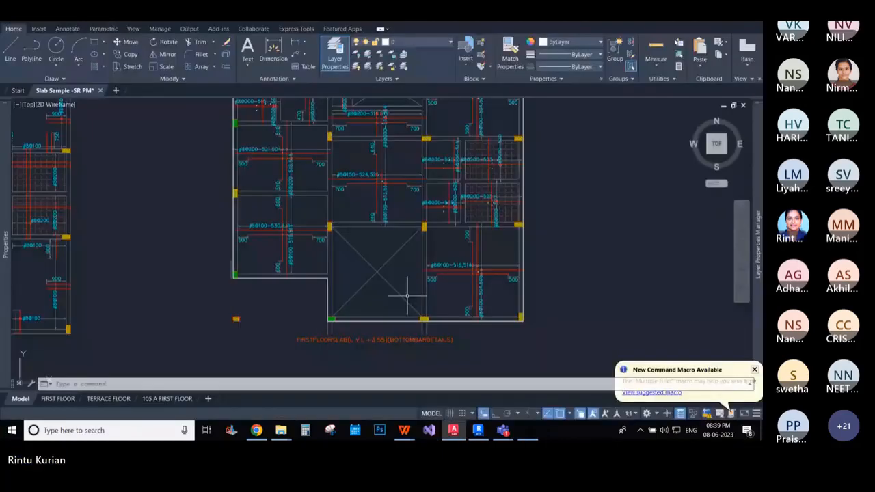
scroll(419, 337, up, 2)
scroll(412, 348, down, 3)
scroll(355, 224, up, 8)
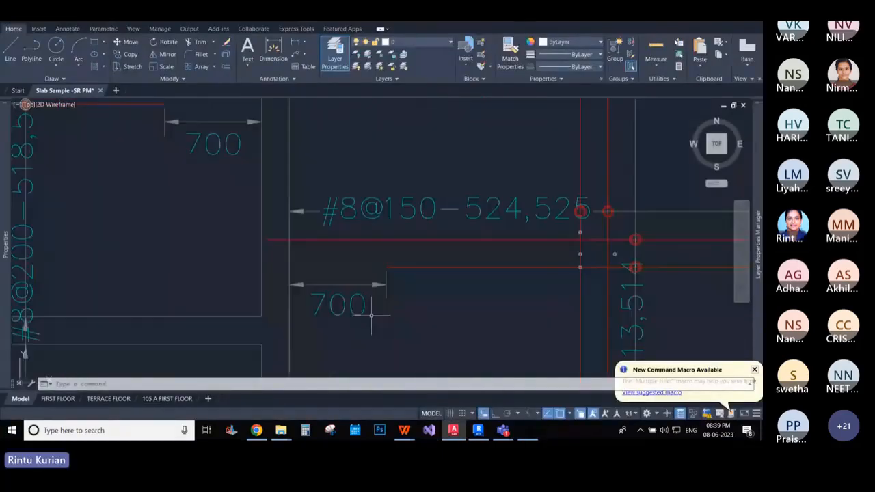
scroll(369, 304, down, 5)
scroll(349, 244, down, 2)
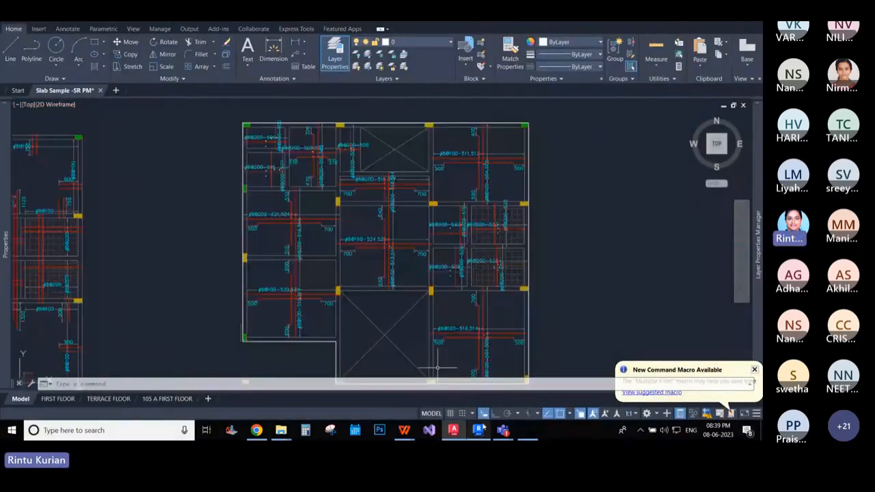
- Switch to aadspro and review the Export To choices in the slab BBS scanning properties, keeping AutoCAD
mouse_move(503, 429)
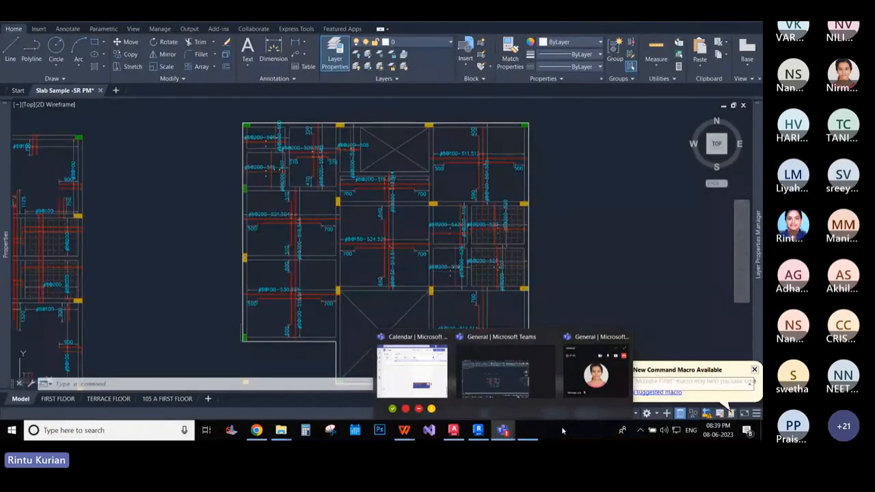
click(477, 432)
click(218, 45)
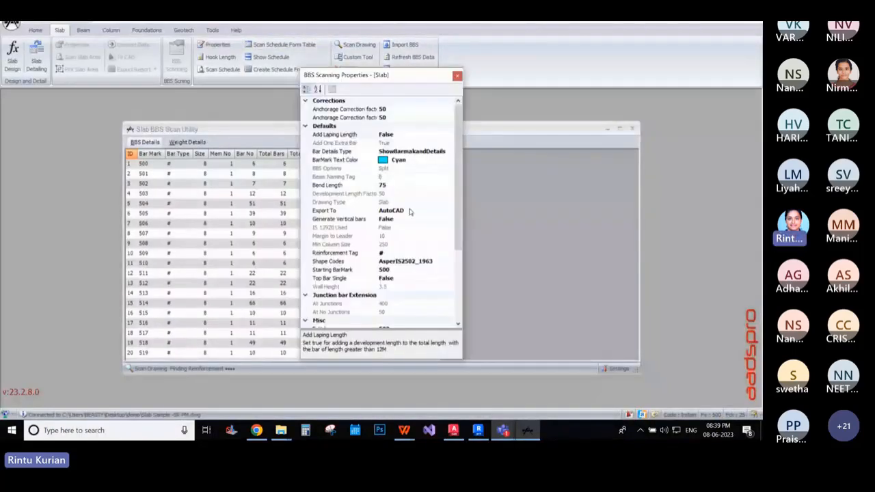
click(327, 212)
click(449, 211)
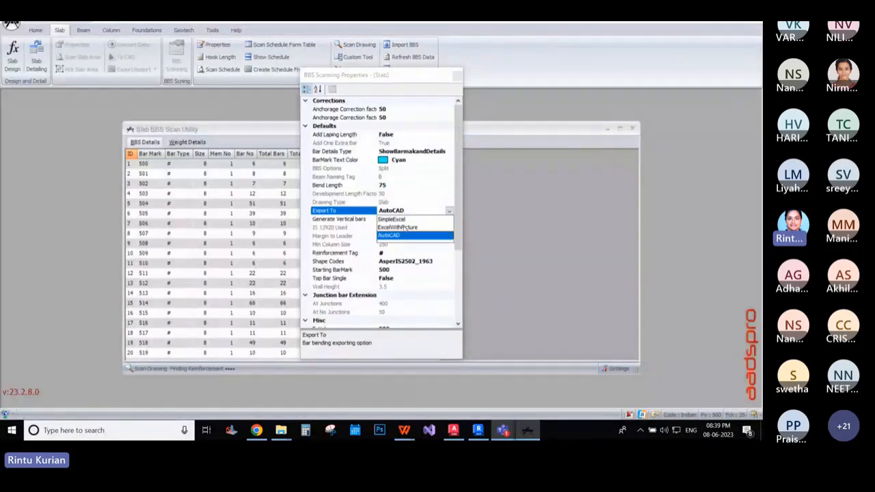
click(456, 80)
- Export the BBS to AutoCAD and place the schedule beside the scanned bottom bar plan
click(410, 57)
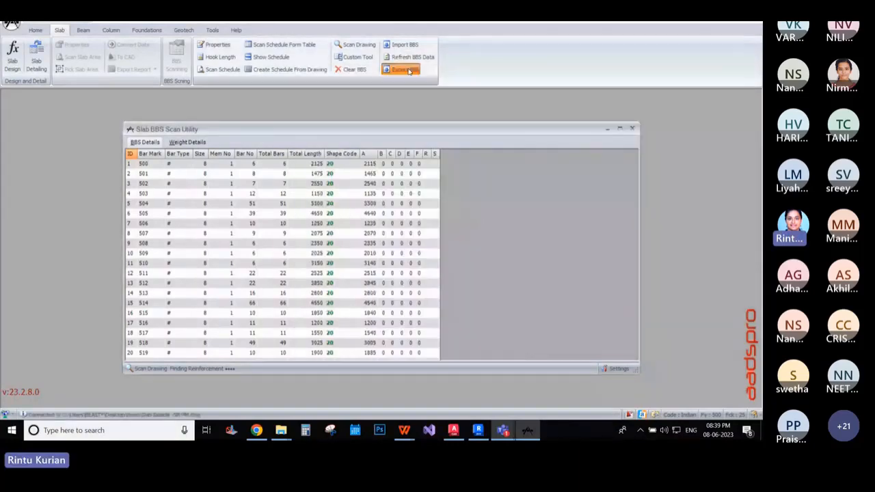
click(454, 430)
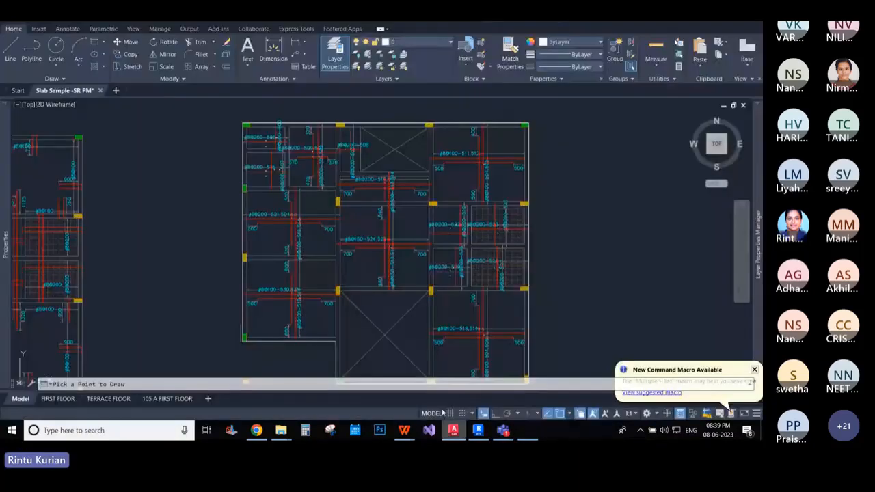
scroll(258, 129, down, 6)
scroll(274, 134, up, 2)
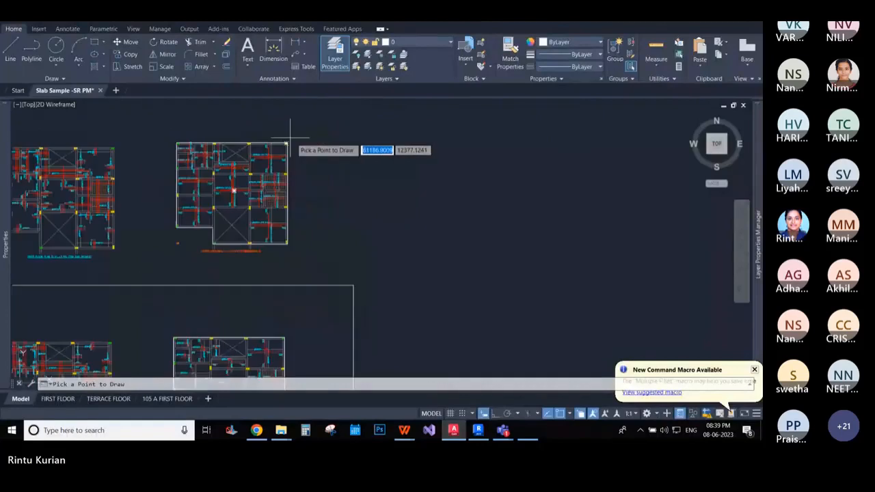
click(327, 159)
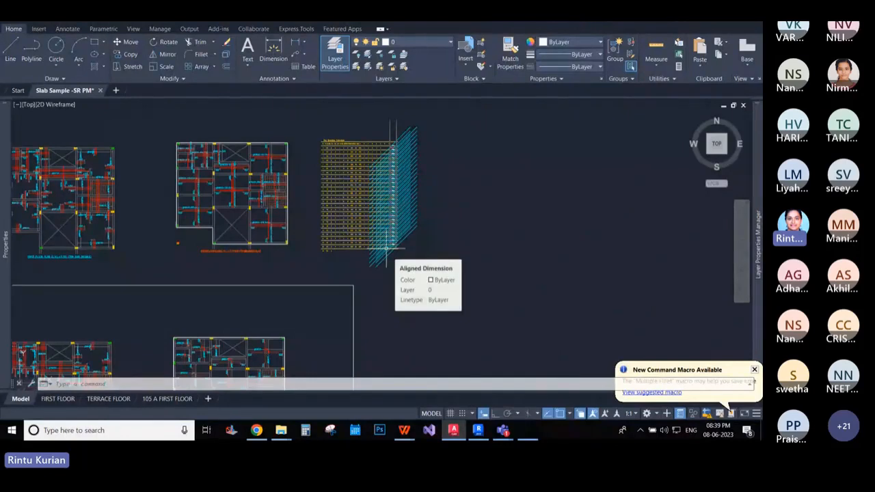
- Examine the placed Bar Bending Schedule, including its shape dimensions, bar marks, sizes, bar numbers and total lengths
click(455, 286)
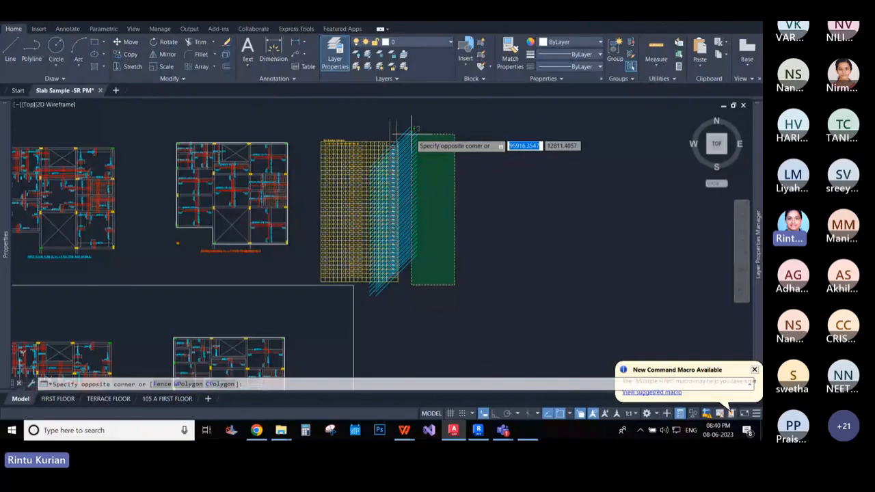
click(415, 128)
scroll(372, 137, up, 5)
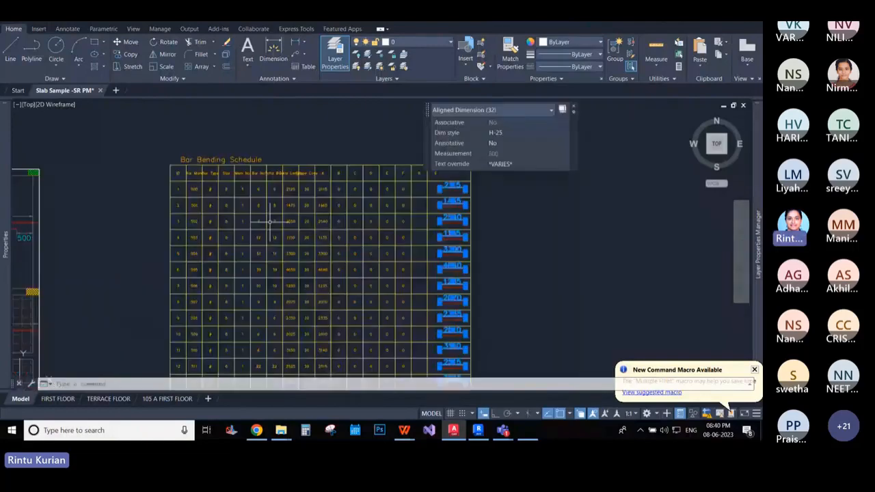
key(Escape)
scroll(217, 200, up, 2)
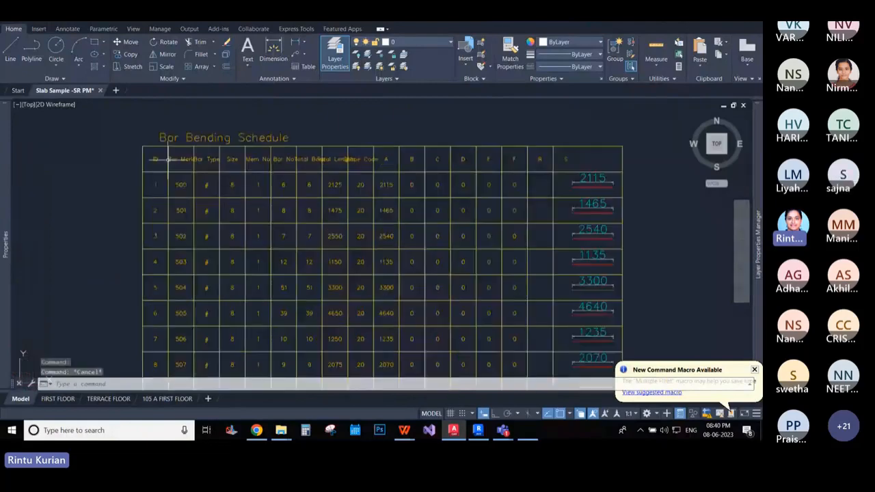
scroll(171, 160, up, 2)
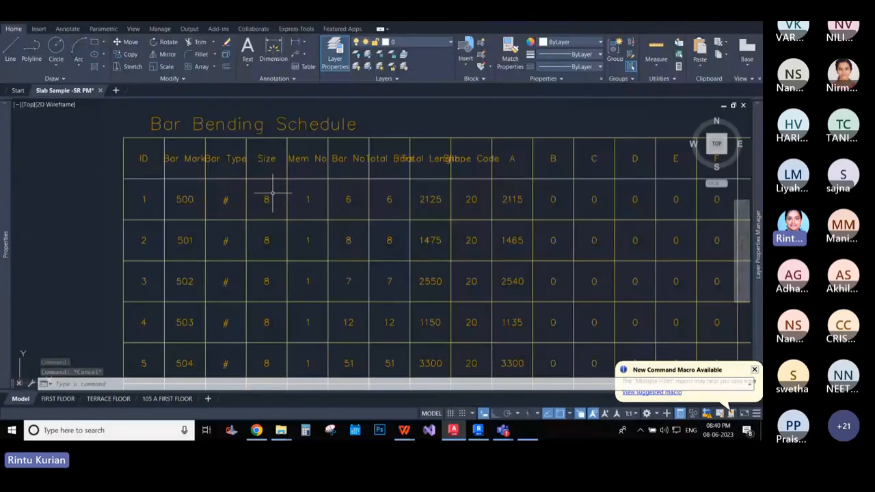
middle_drag(380, 201, 339, 198)
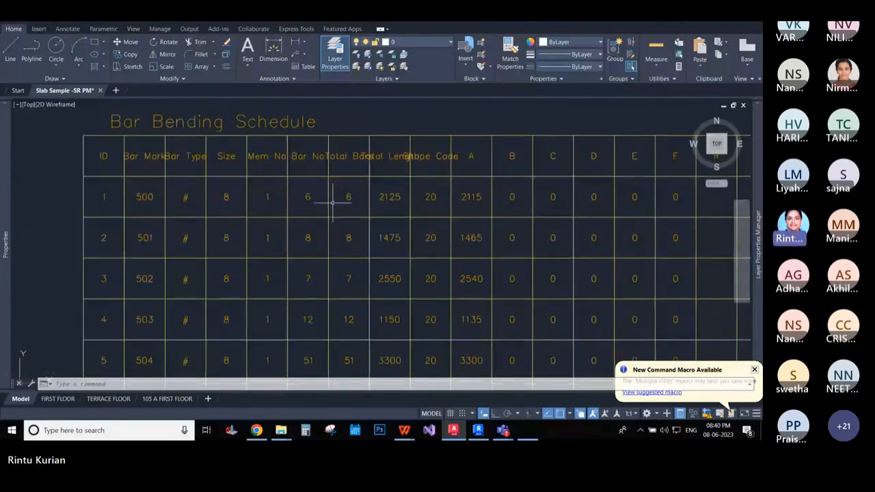
scroll(335, 200, down, 2)
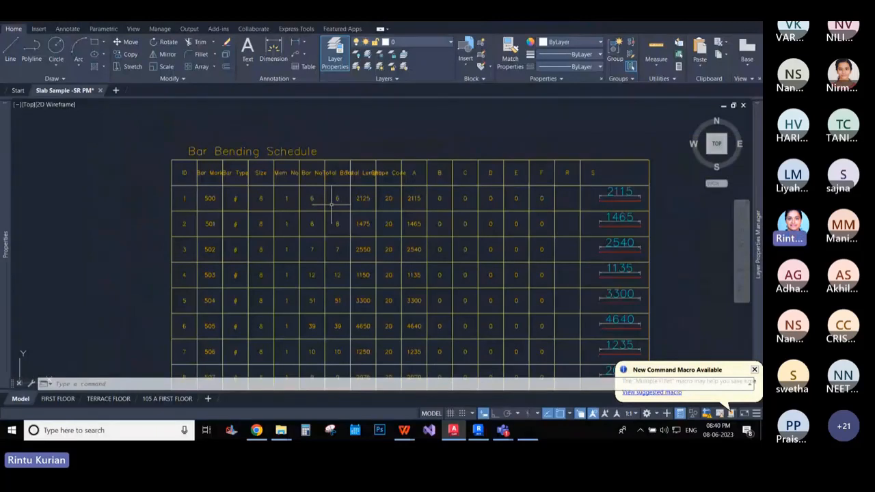
scroll(356, 199, up, 2)
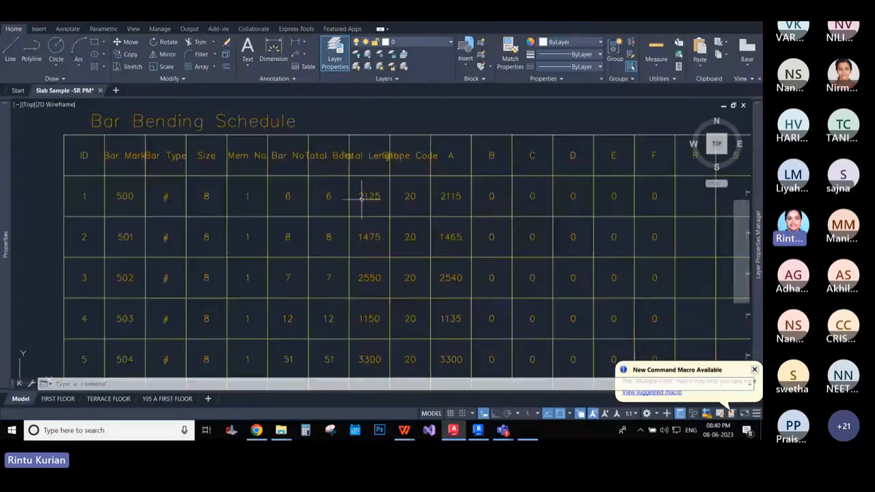
- Examine the placed schedule's Total Length, Shape Code and A columns together with the bar shape sketches
middle_drag(344, 197, 322, 195)
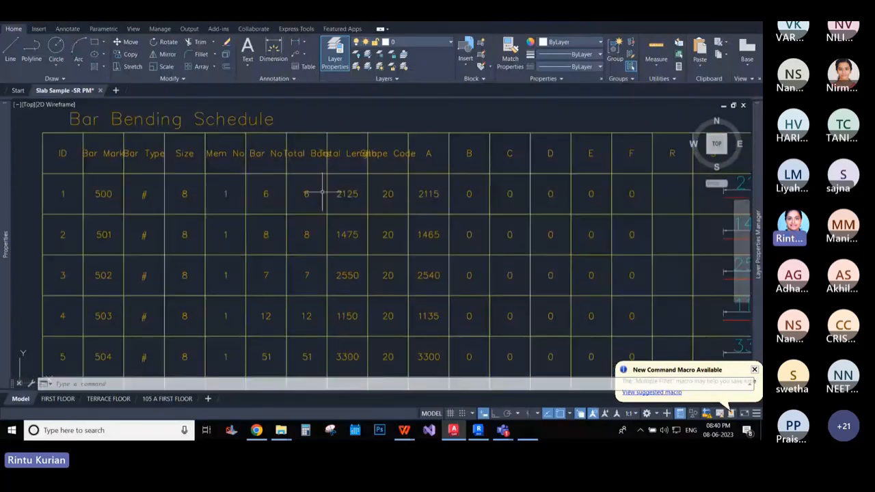
scroll(338, 192, down, 2)
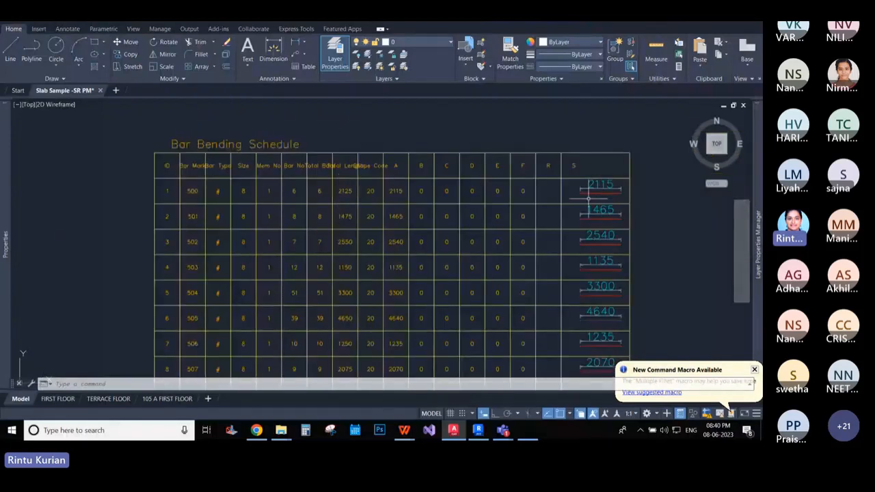
scroll(424, 195, down, 4)
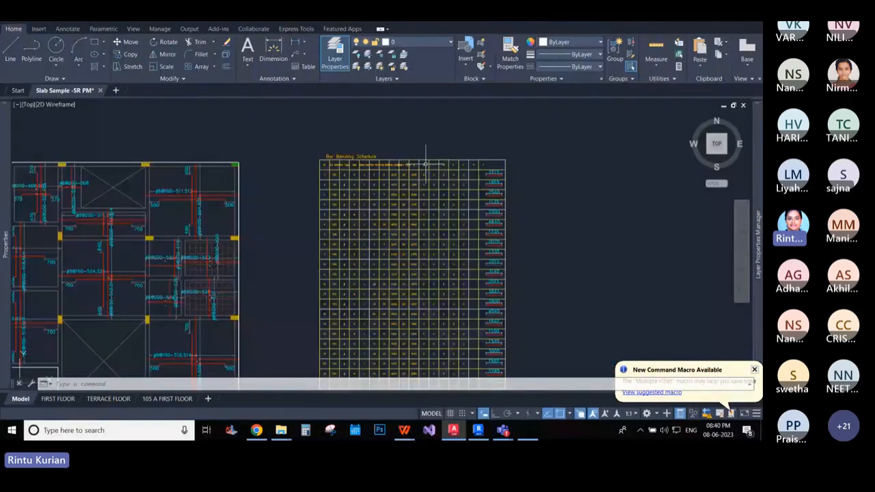
scroll(425, 164, up, 6)
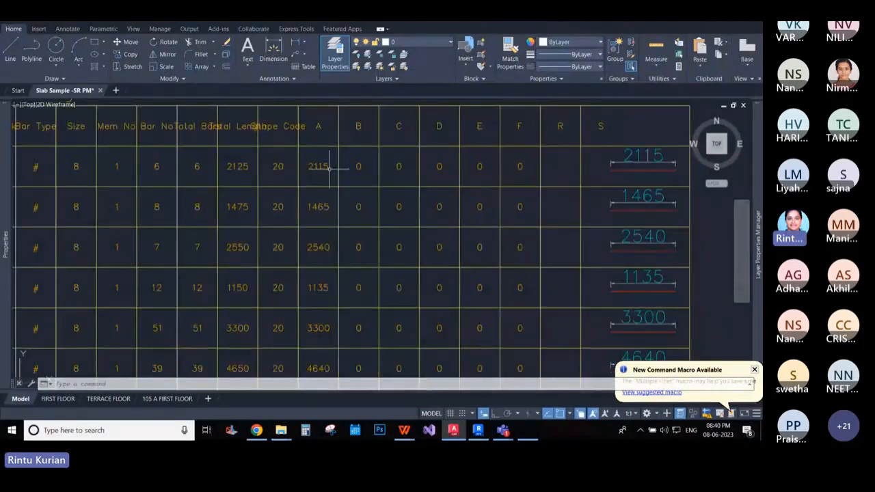
scroll(314, 214, down, 5)
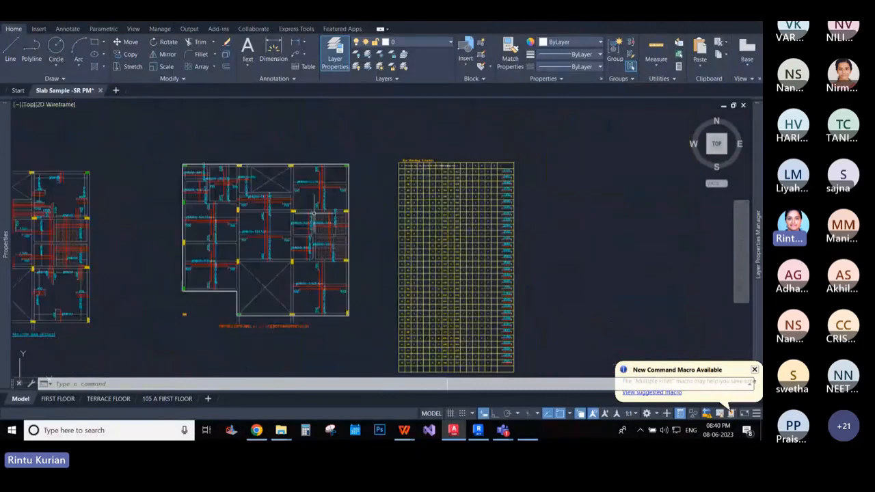
- Examine the first floor slab top bar plan, checking the extra bar lengths and spacing marks over the supports
middle_drag(138, 228, 372, 205)
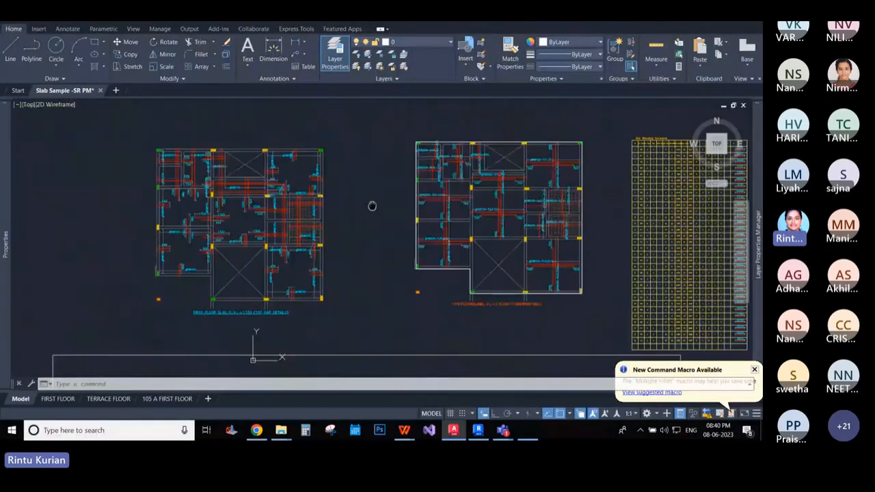
scroll(323, 299, up, 5)
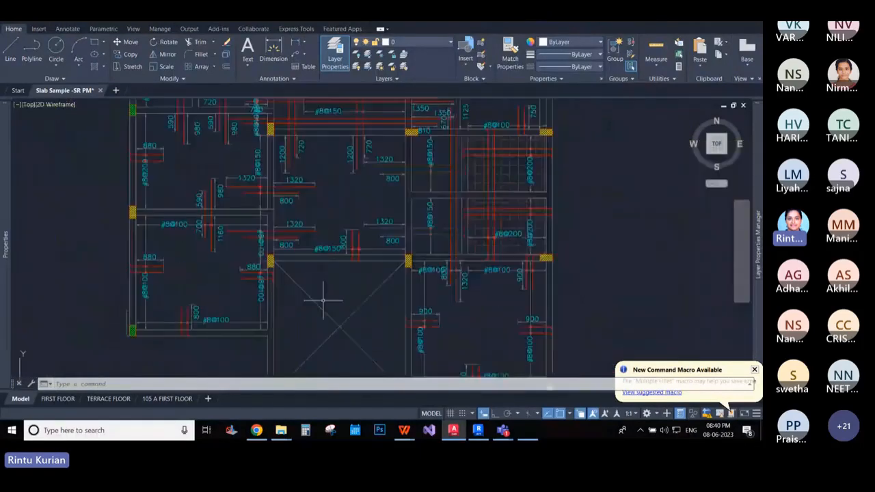
scroll(322, 299, up, 5)
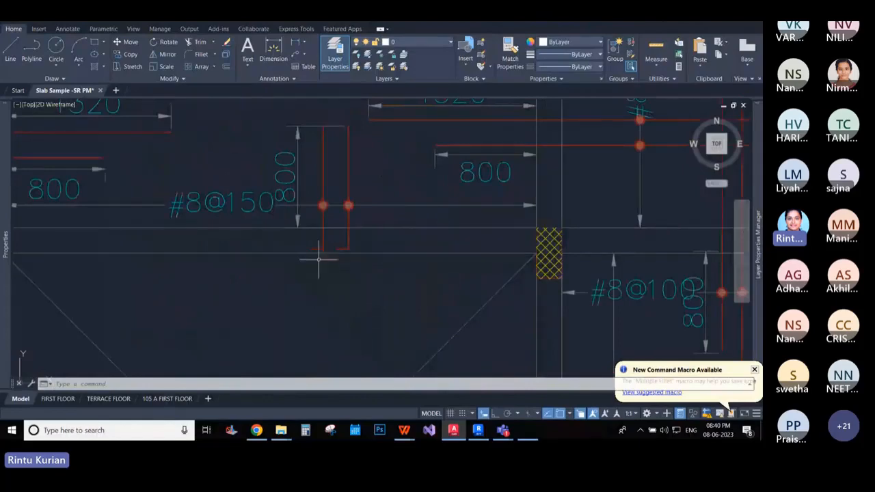
scroll(336, 278, down, 10)
scroll(384, 230, up, 5)
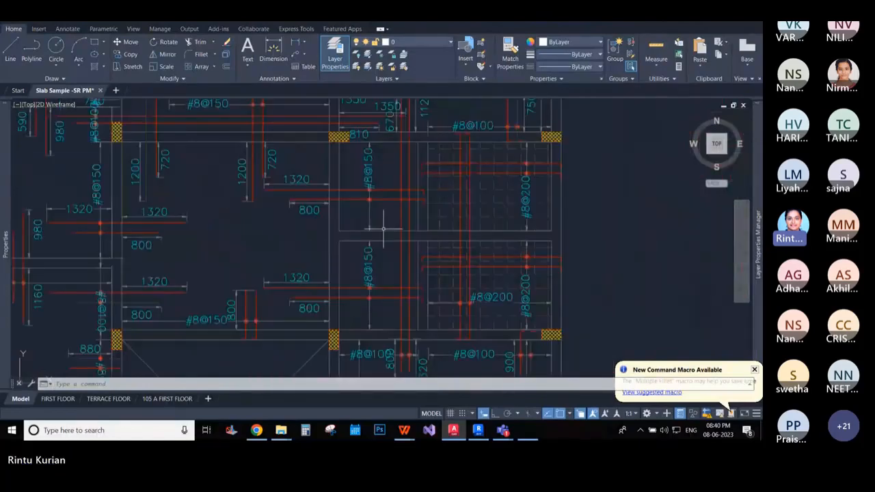
scroll(383, 229, down, 5)
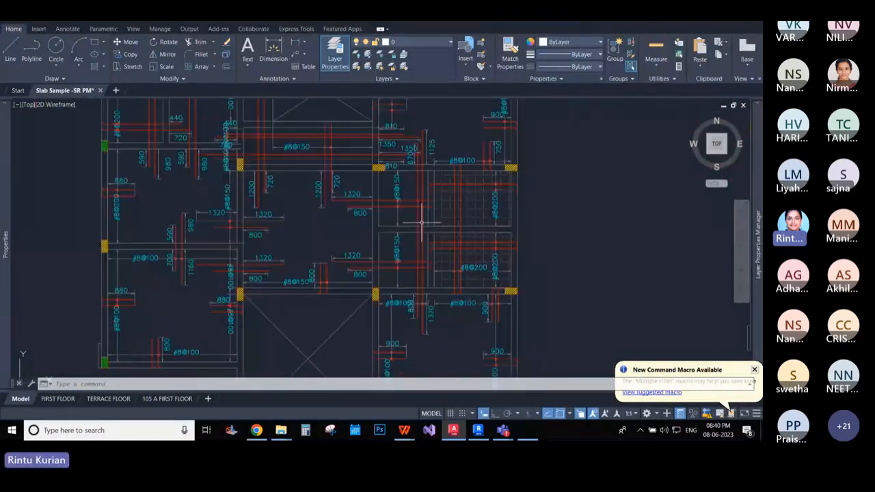
scroll(395, 230, down, 5)
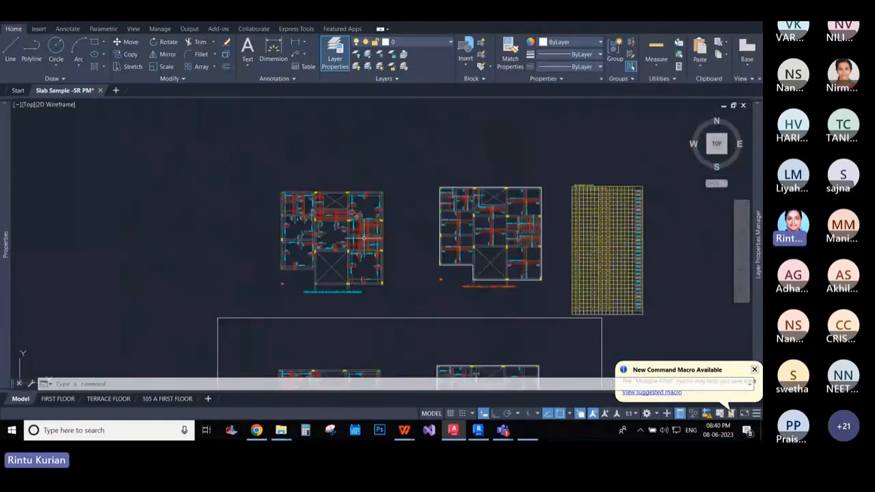
scroll(366, 238, up, 3)
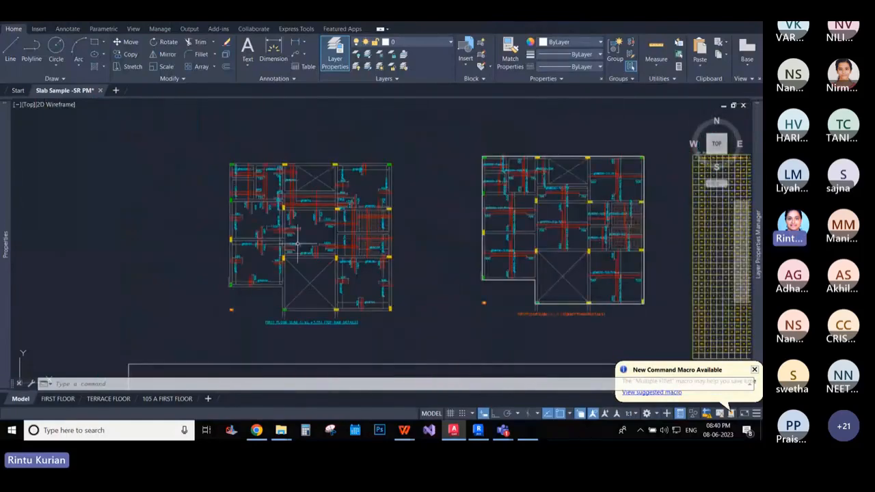
scroll(298, 216, up, 5)
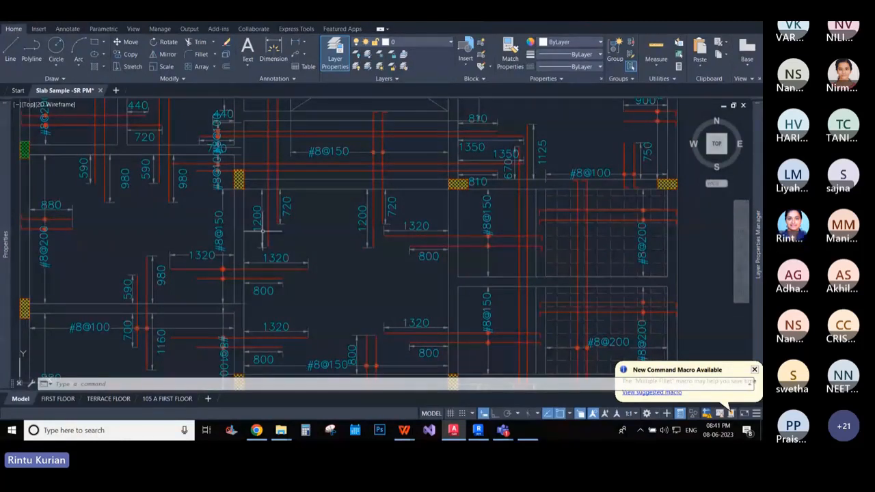
scroll(286, 228, up, 3)
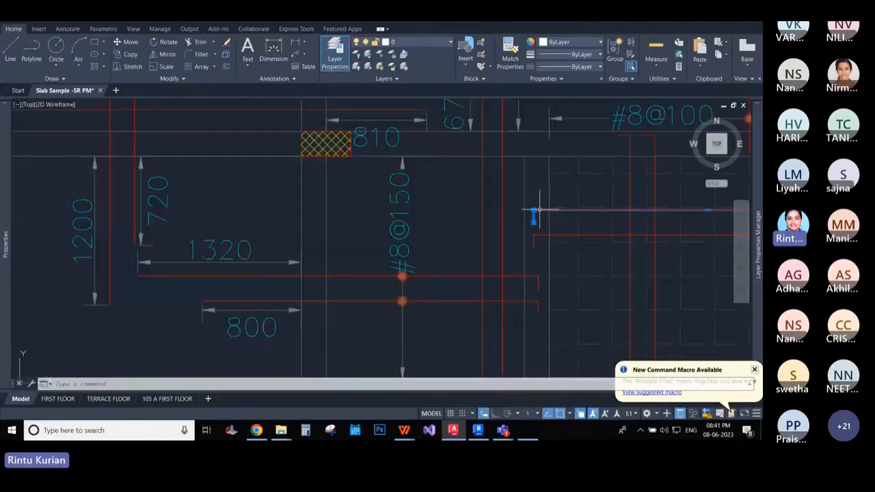
- Inspect the two bent-end top bars in the upper hatched bay by selecting each, and return to the overview of plans and schedule
click(538, 210)
scroll(539, 210, down, 5)
scroll(339, 254, up, 5)
key(Escape)
key(Escape)
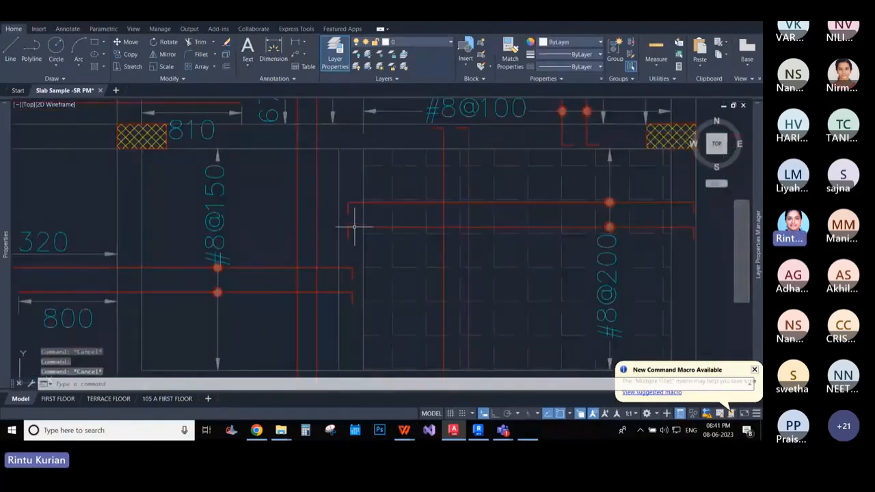
click(354, 227)
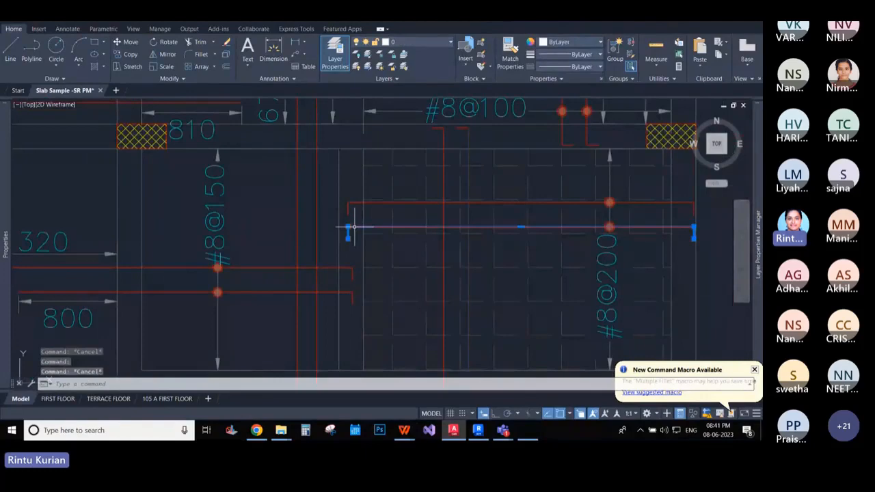
scroll(354, 227, down, 6)
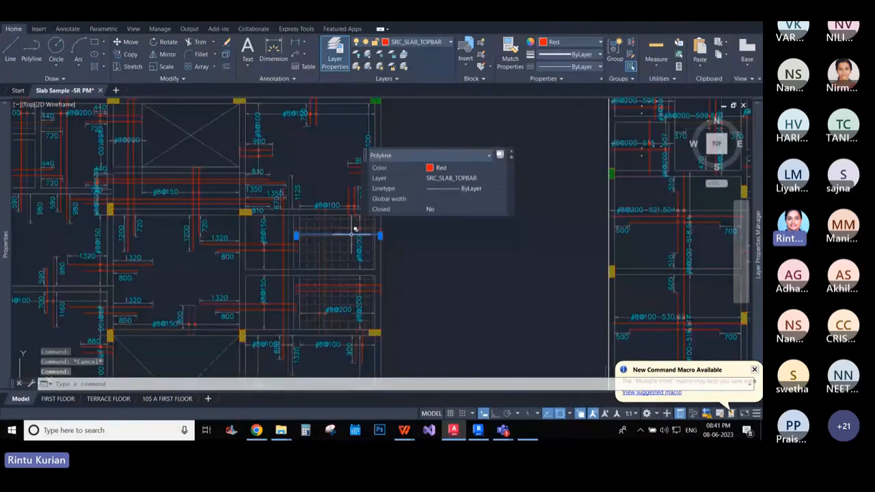
key(Escape)
scroll(480, 326, down, 8)
scroll(480, 325, up, 3)
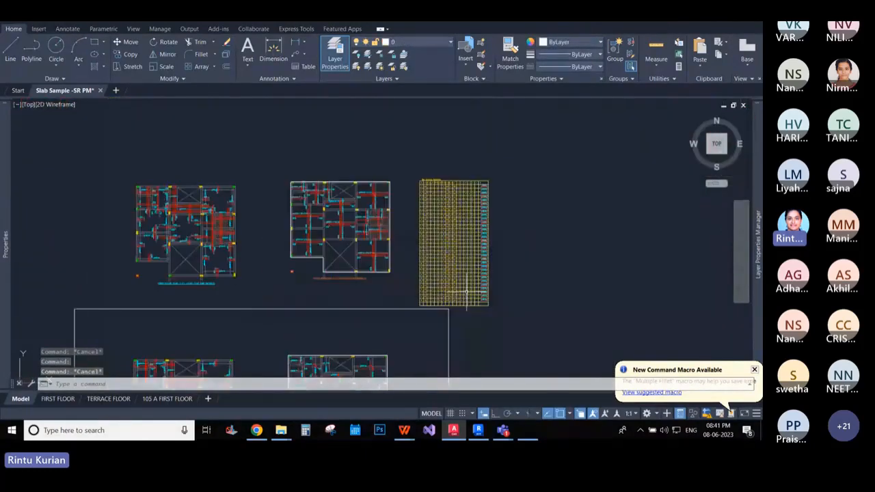
scroll(447, 212, up, 3)
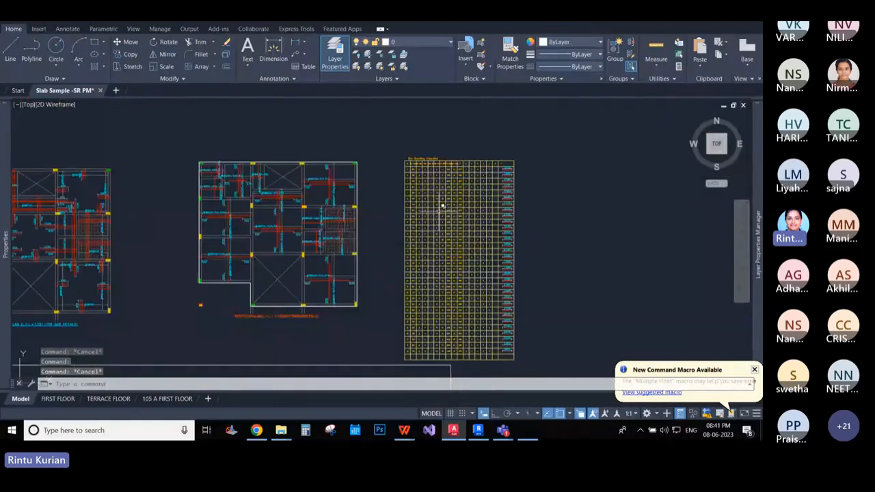
scroll(441, 205, down, 2)
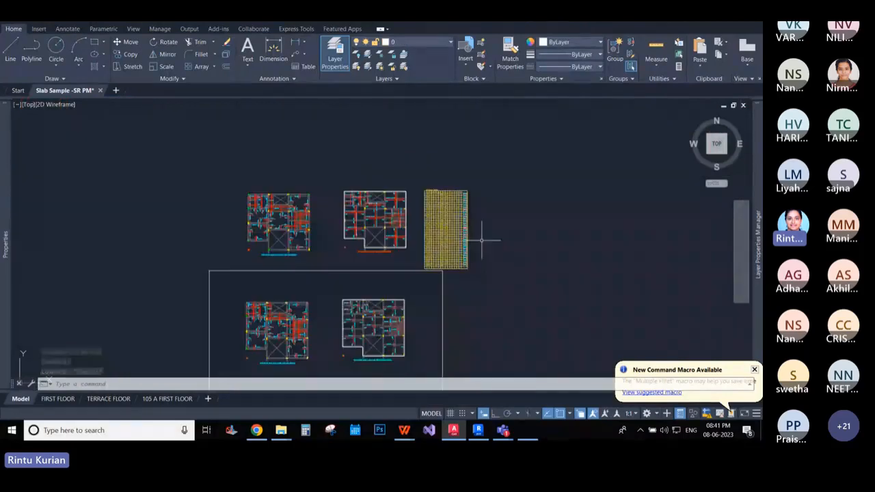
- Switch to aadspro and set Export To as SimpleExcel in the slab BBS scanning properties
click(528, 430)
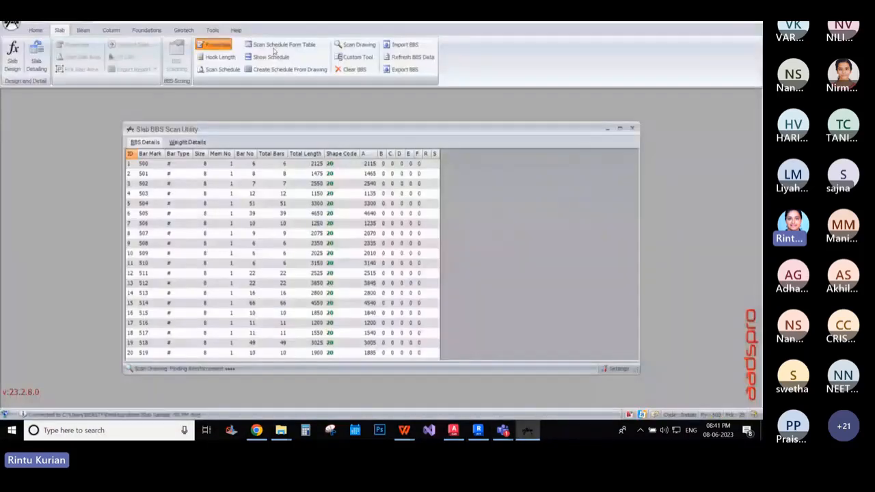
click(218, 45)
click(391, 211)
click(449, 211)
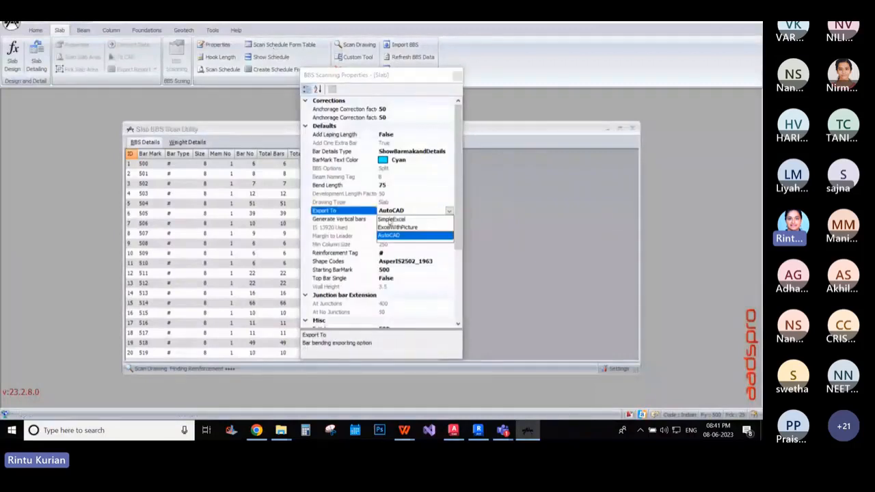
click(392, 220)
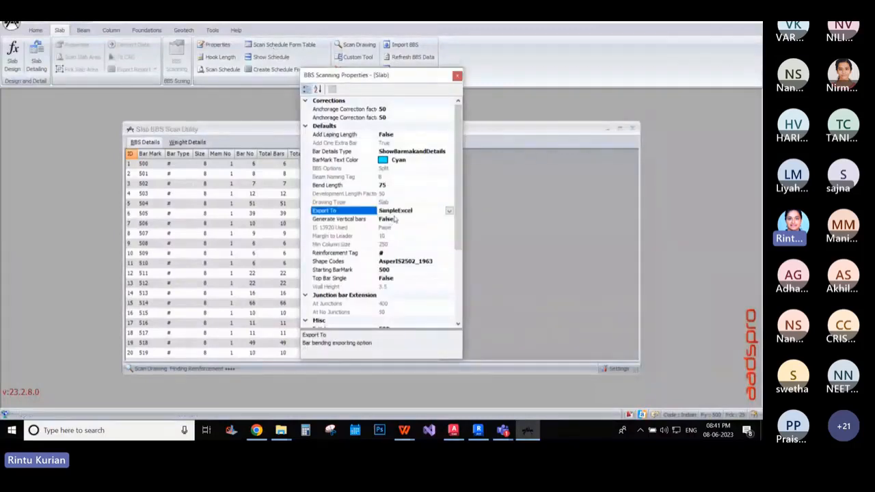
click(458, 75)
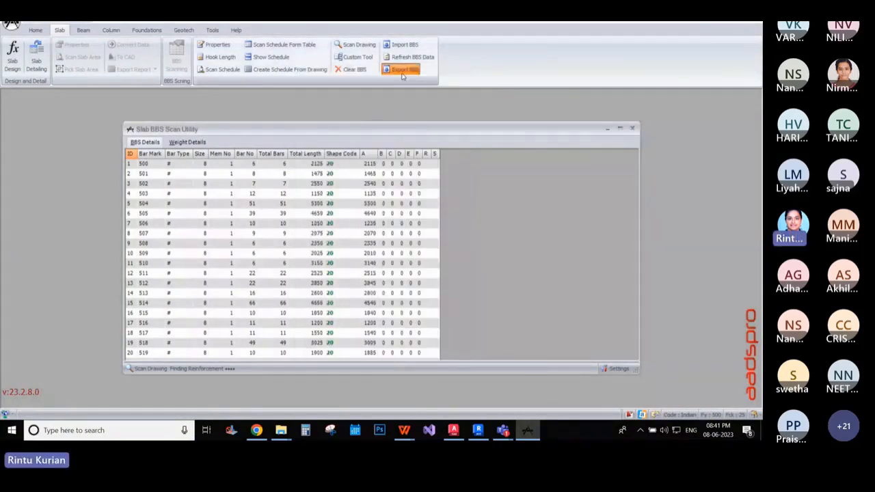
- Export the BBS as an Excel (.xls) file named "sample slab" in the Desktop demo folder
click(403, 74)
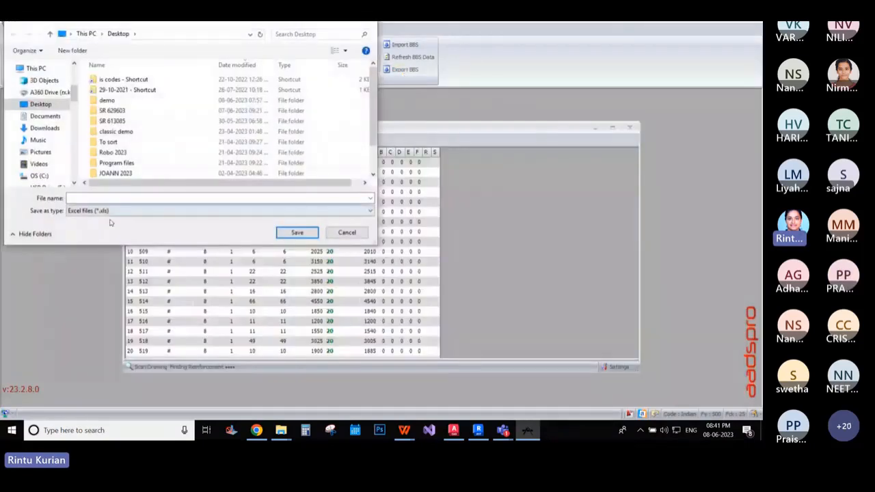
click(117, 198)
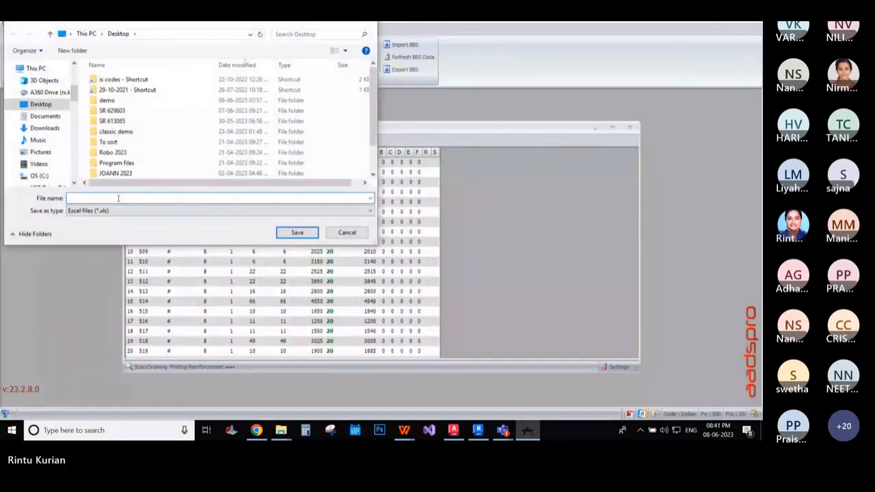
double_click(107, 100)
text(s)
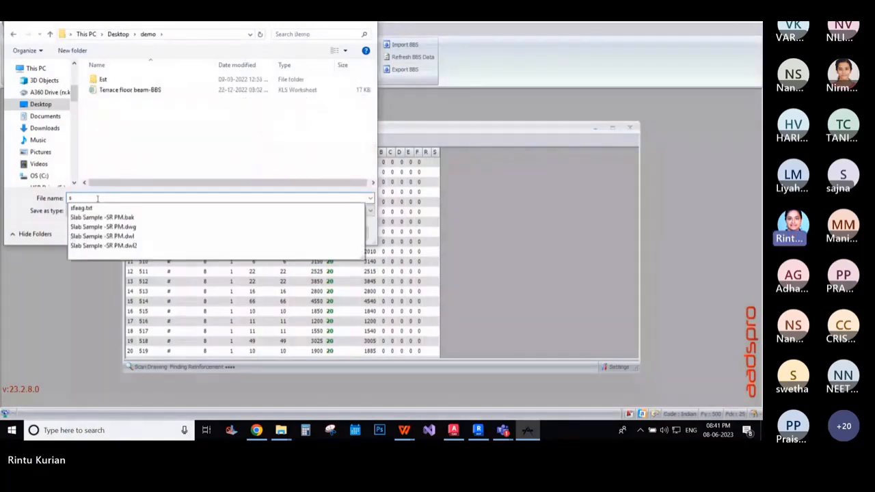
key(BackSpace)
text(sa)
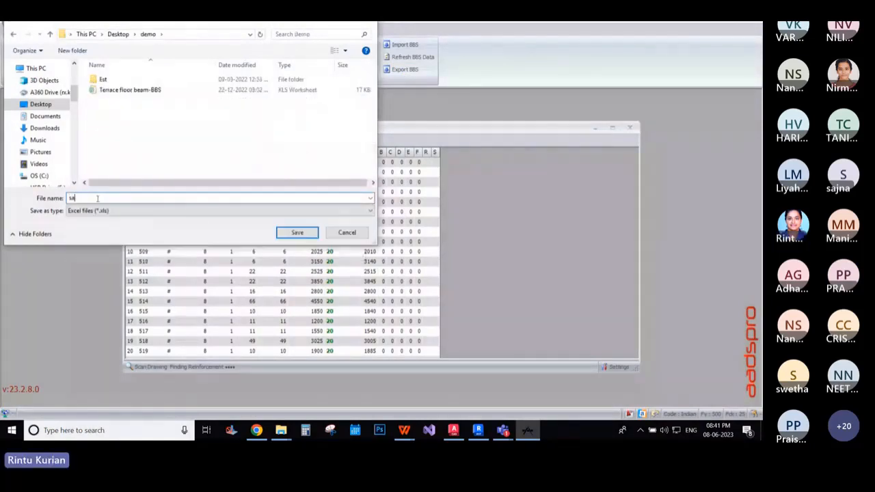
text(mple slab)
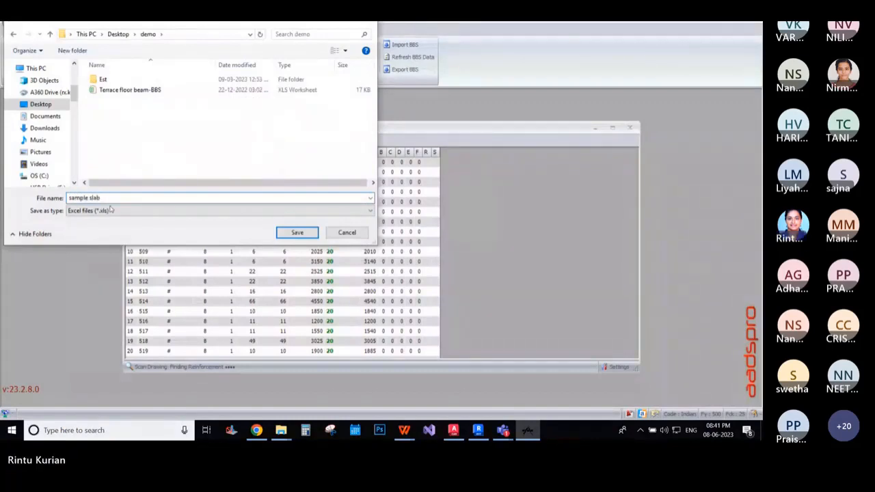
click(298, 232)
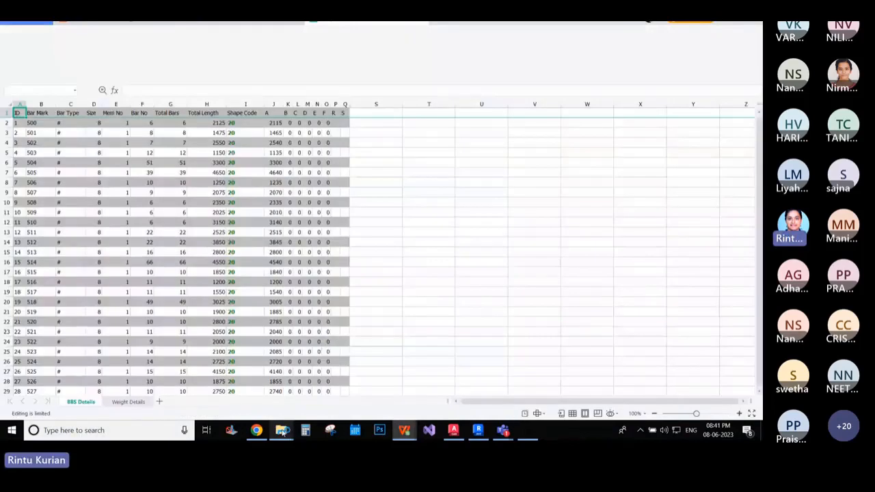
- Review the exported spreadsheet's BBS Details rows and the Weight Details sheet down to the grand total
mouse_move(283, 432)
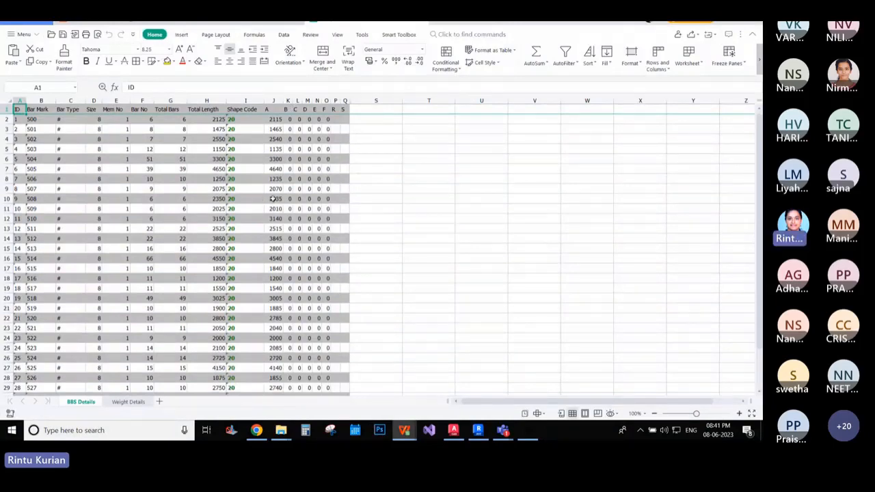
scroll(272, 205, down, 4)
scroll(272, 212, down, 3)
scroll(244, 323, up, 5)
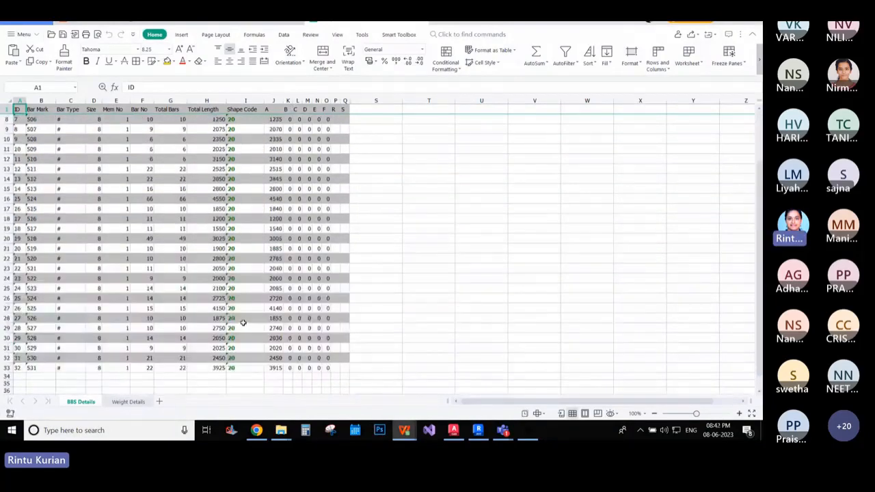
scroll(113, 383, up, 3)
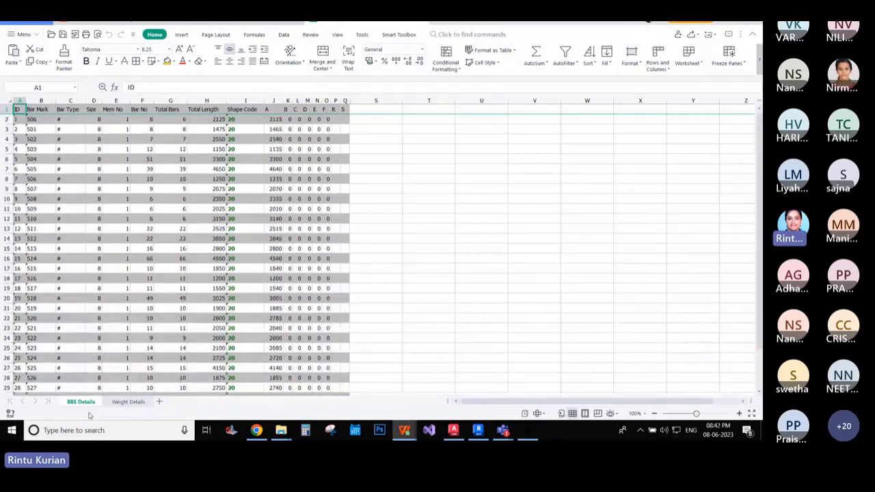
click(119, 403)
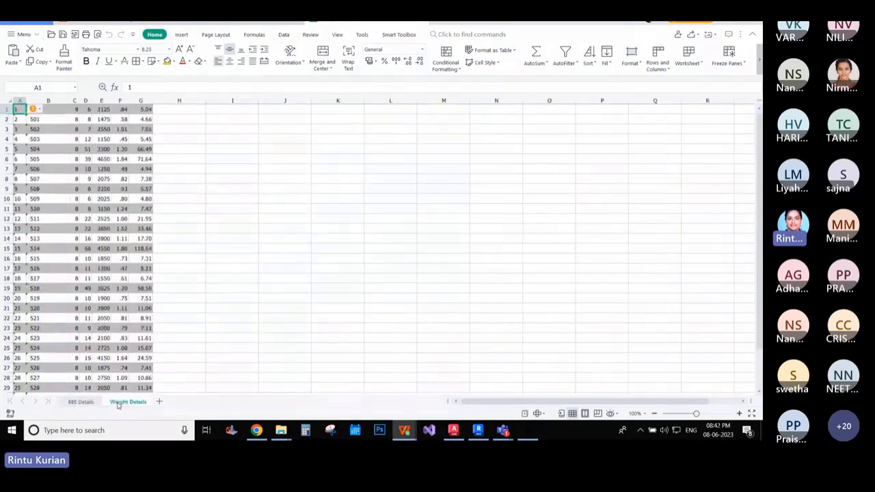
scroll(119, 397, down, 2)
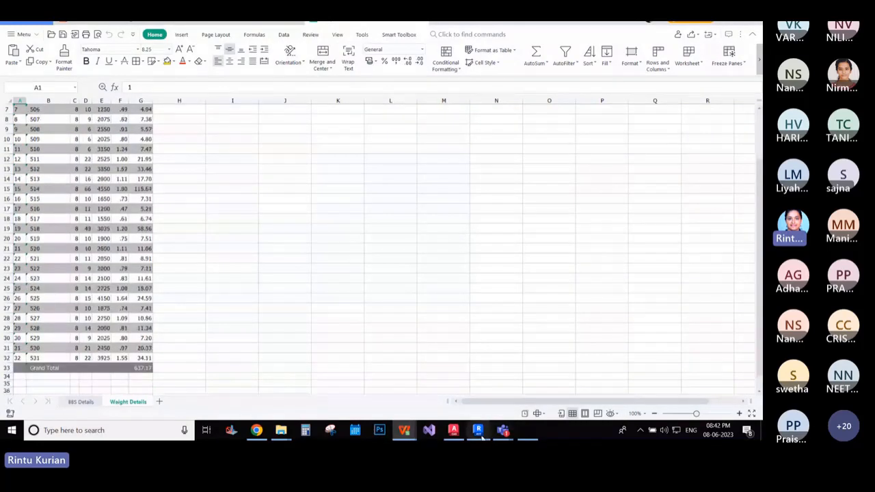
- Switch to AutoCAD and examine the corrected drawing's plans and exported schedule, focusing on the first floor slab top bar details
click(453, 431)
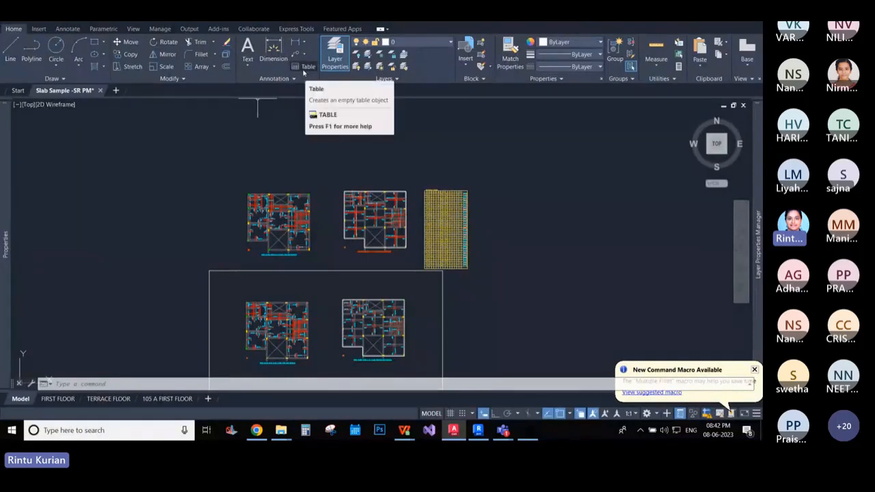
scroll(342, 176, down, 2)
scroll(367, 203, down, 2)
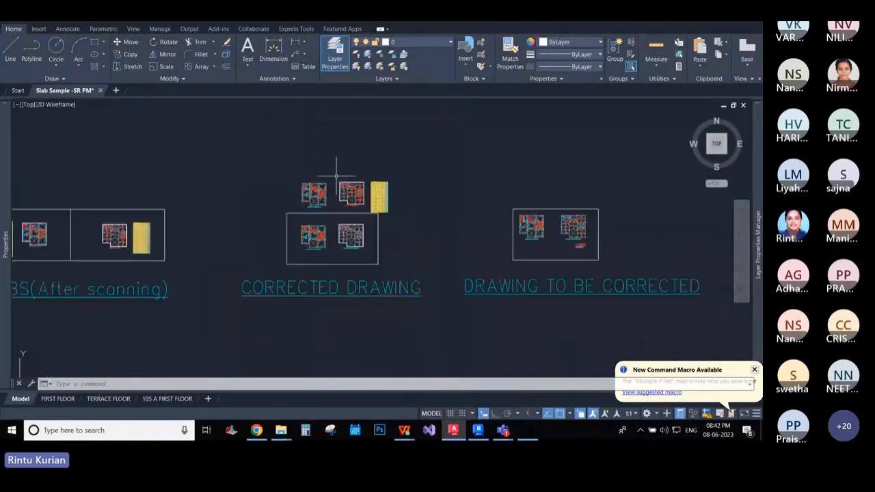
scroll(367, 203, up, 4)
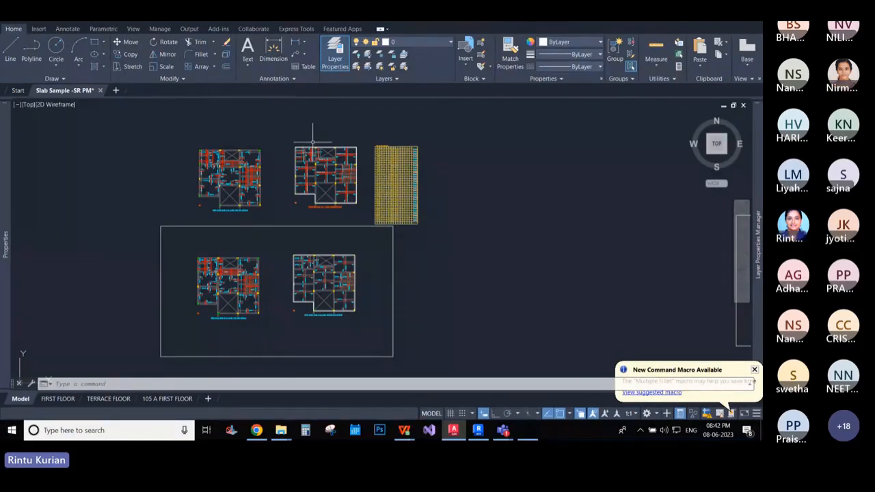
scroll(314, 143, down, 2)
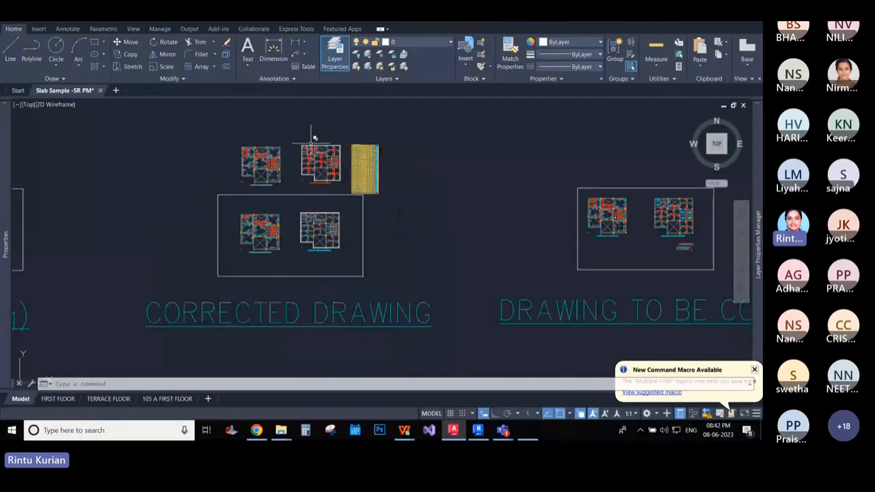
scroll(291, 153, up, 2)
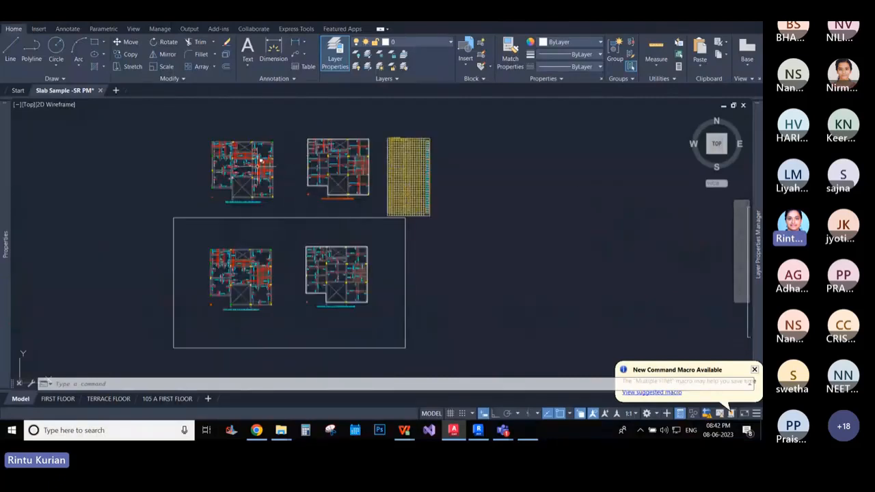
scroll(261, 161, up, 2)
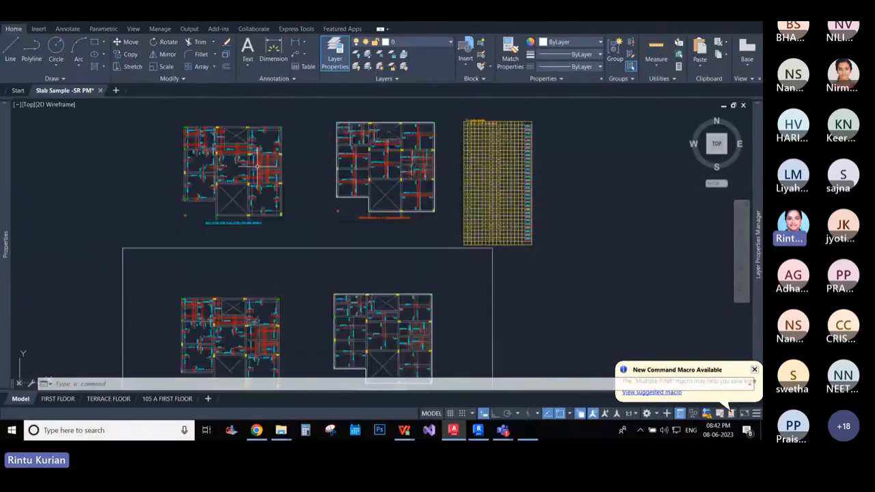
scroll(174, 182, up, 2)
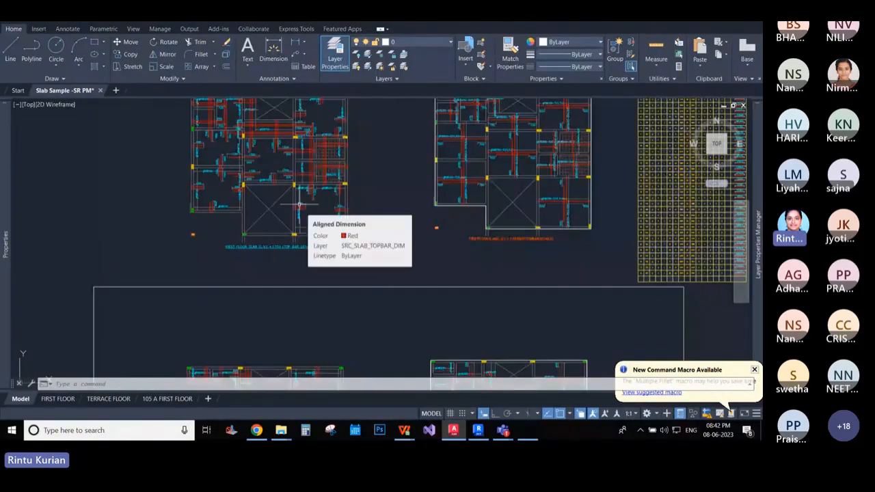
middle_drag(207, 134, 266, 146)
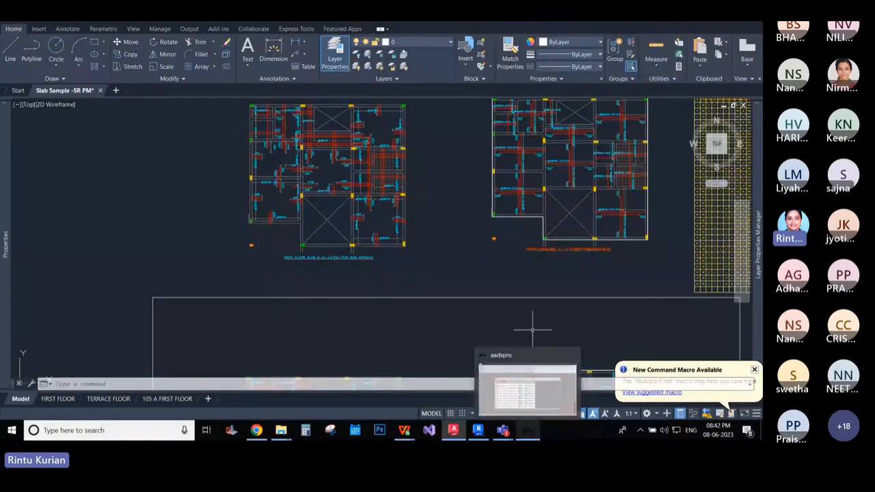
scroll(414, 278, down, 2)
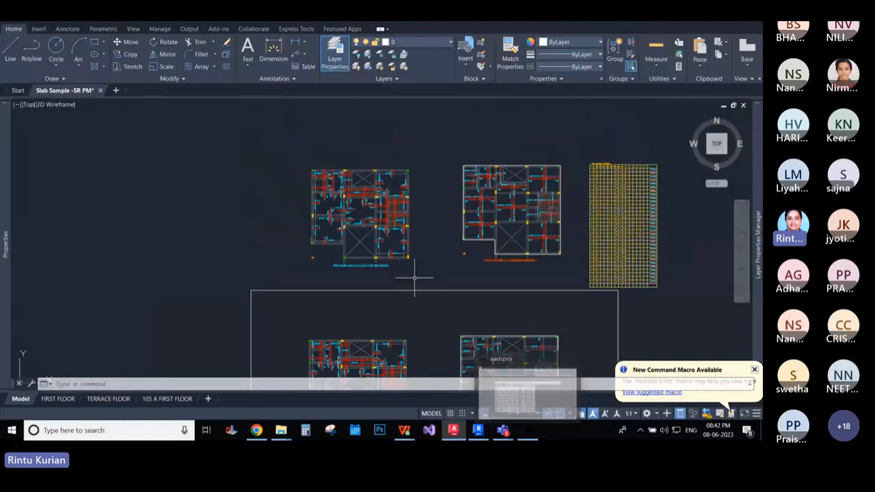
scroll(414, 277, up, 2)
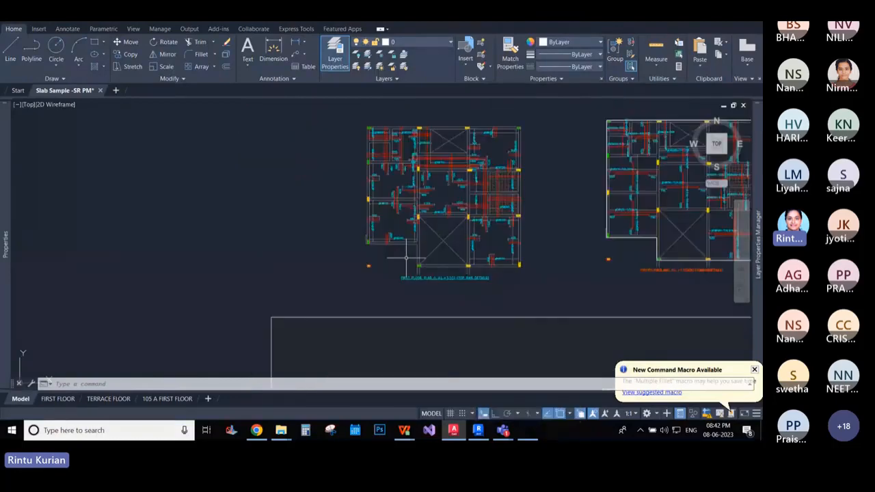
scroll(406, 259, up, 3)
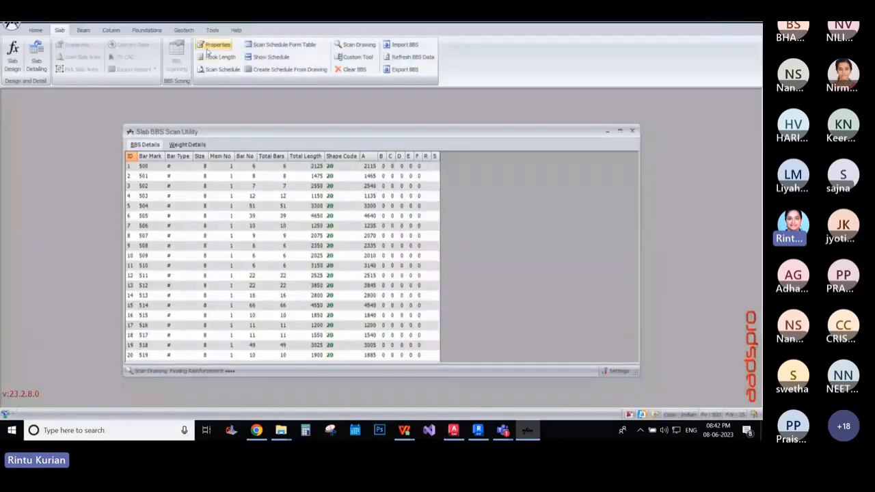
- Switch to aadspro and review the slab BBS scanning properties, including the layer choices for Dimension Layer, and close them
click(215, 45)
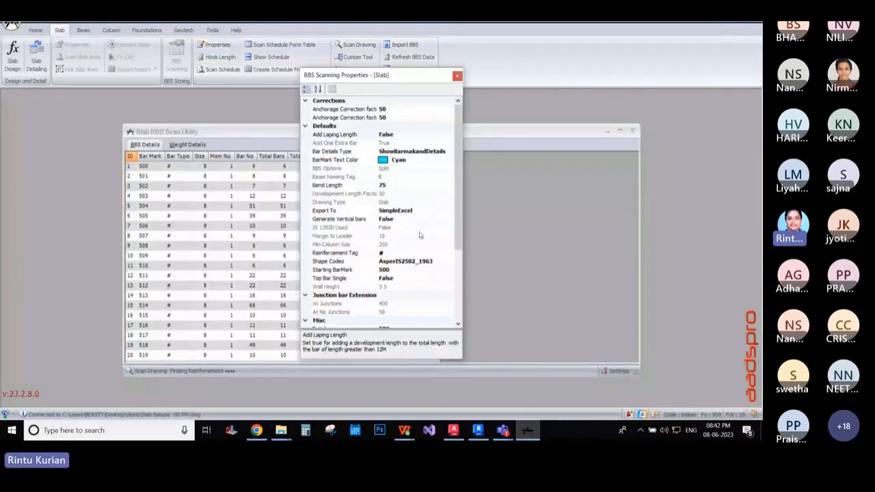
scroll(421, 235, down, 1)
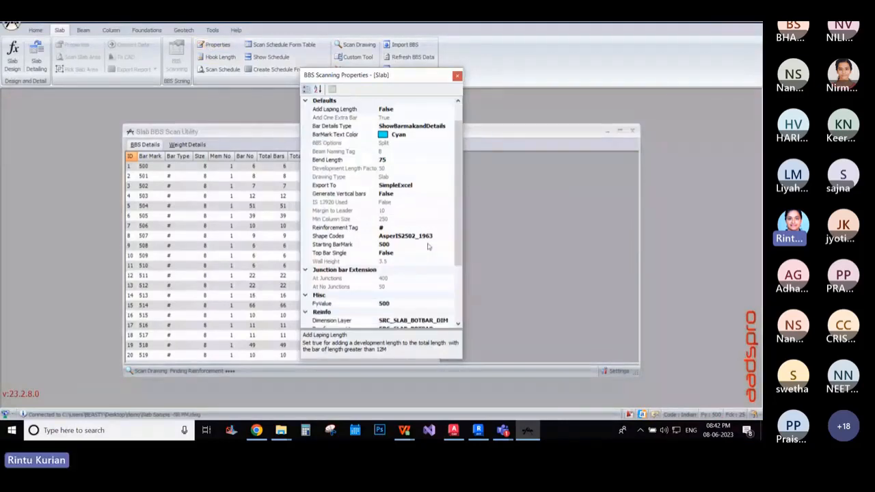
scroll(424, 249, down, 3)
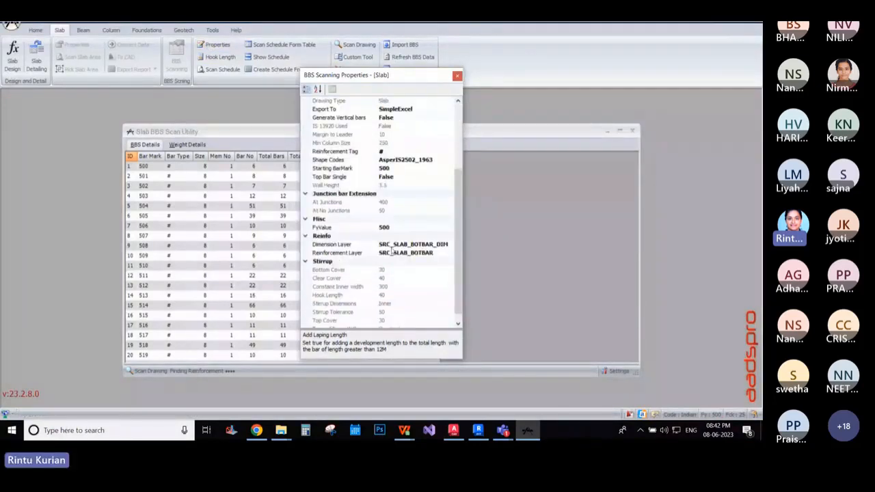
click(443, 245)
click(448, 245)
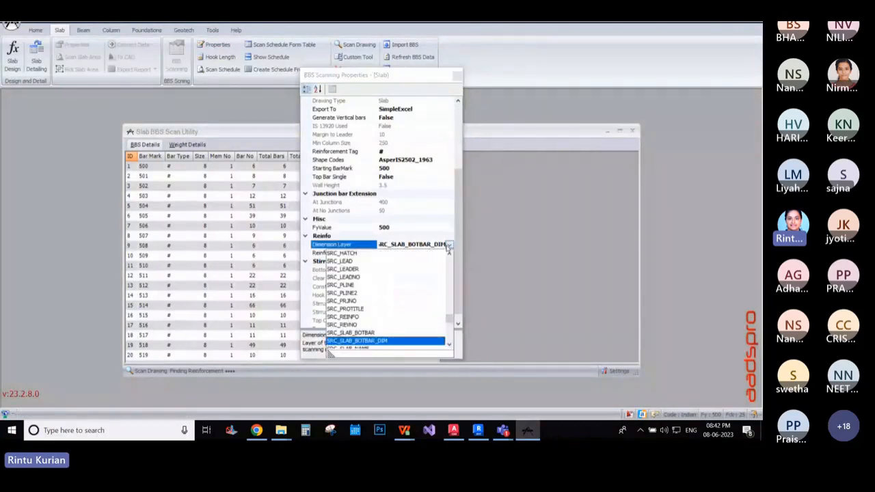
click(419, 90)
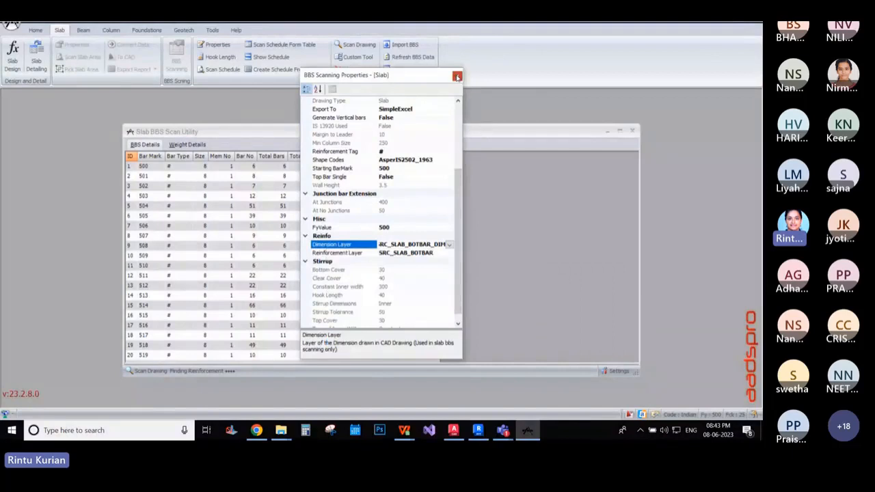
click(457, 77)
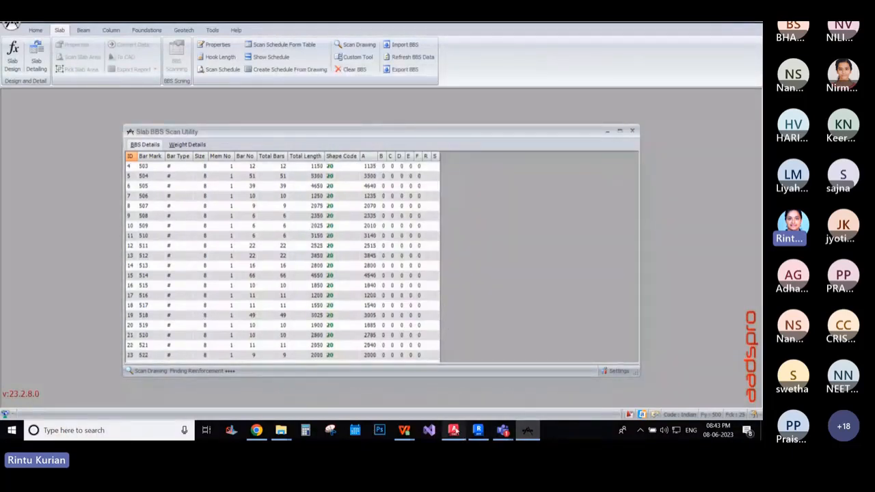
- Switch back to AutoCAD and compare the top bar and bottom bar plans with the schedule above the corrected drawing frame
mouse_move(454, 432)
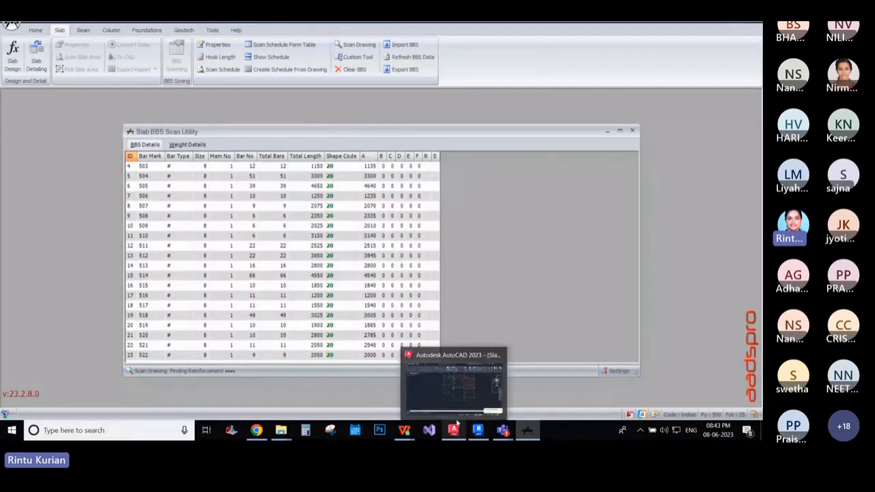
click(458, 400)
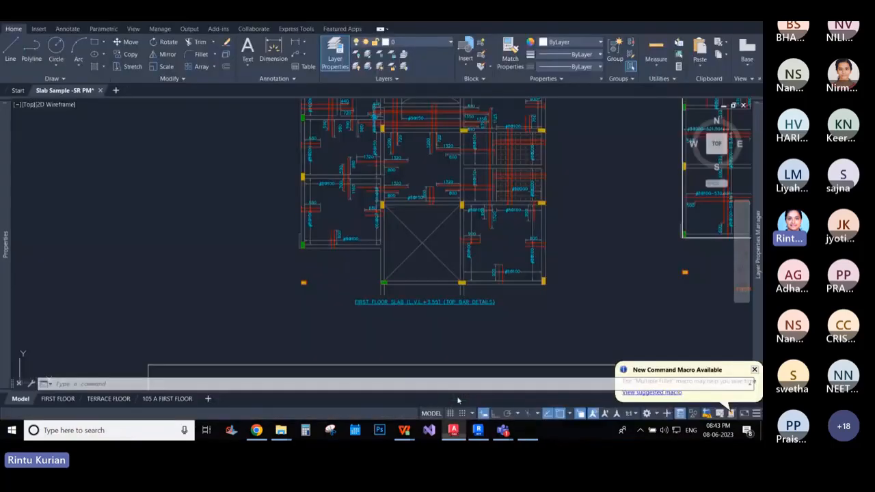
scroll(376, 253, down, 3)
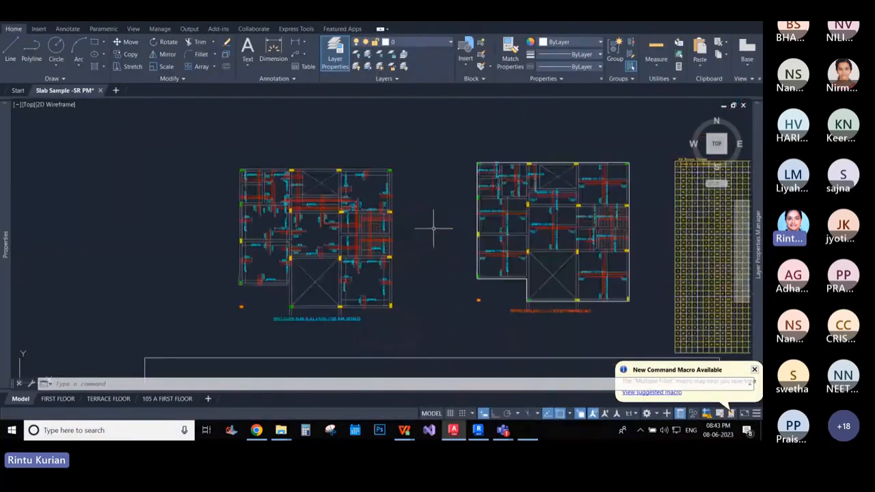
scroll(285, 251, down, 3)
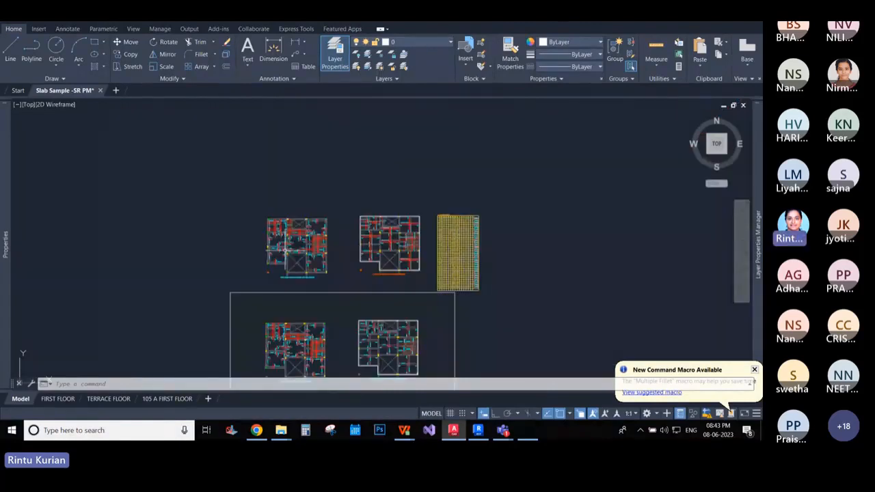
scroll(285, 251, down, 2)
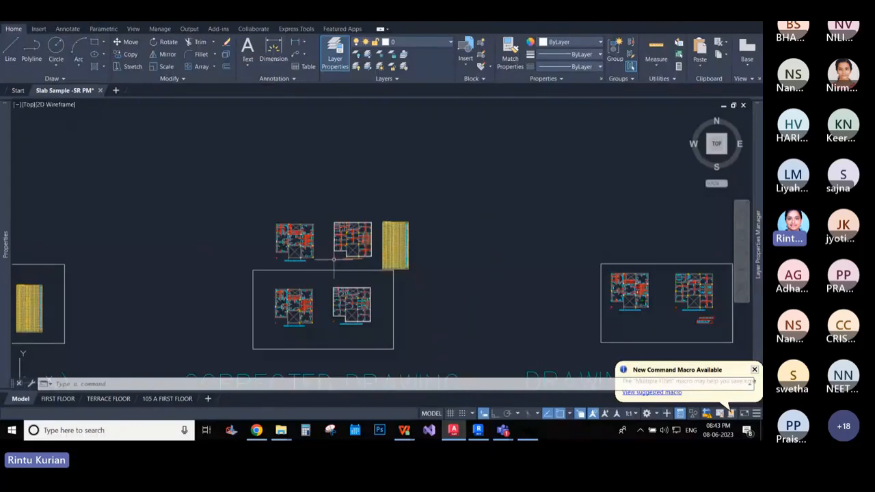
scroll(321, 256, up, 5)
scroll(298, 236, down, 5)
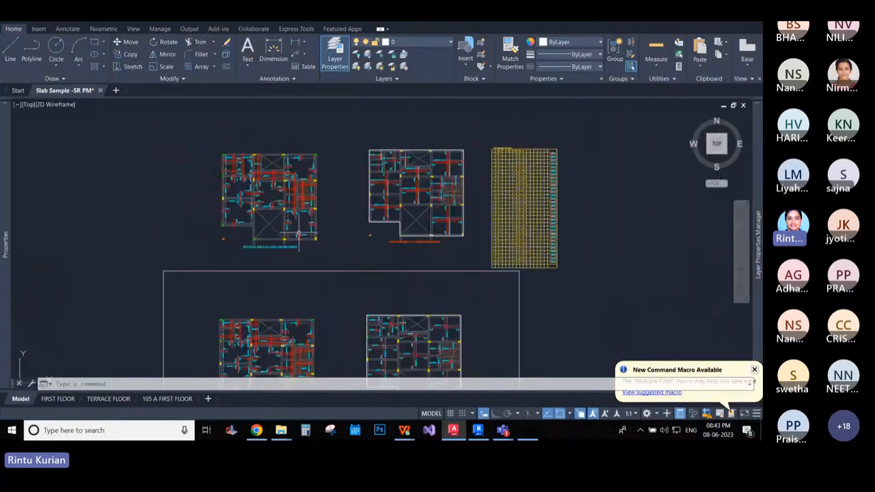
scroll(299, 233, down, 3)
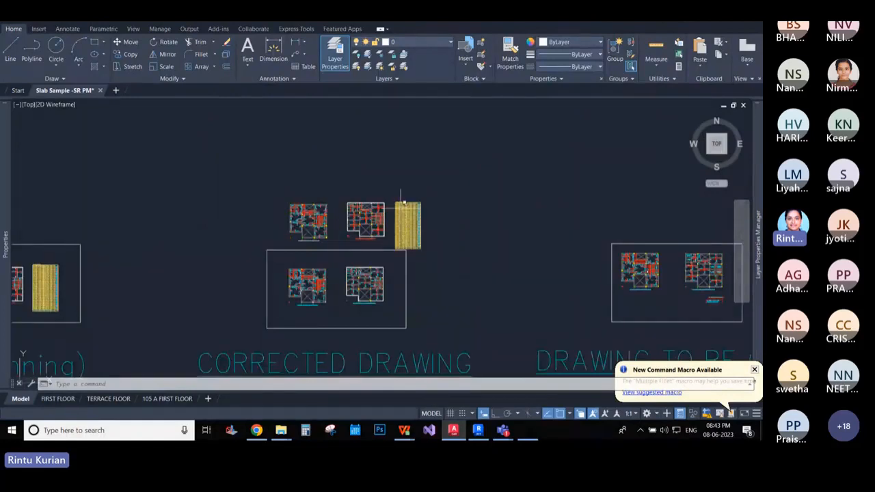
- Examine the Final Slab BBS (After scanning) frame alongside the Corrected Drawing and Drawing To Be Corrected sets
scroll(400, 205, down, 2)
scroll(401, 205, down, 2)
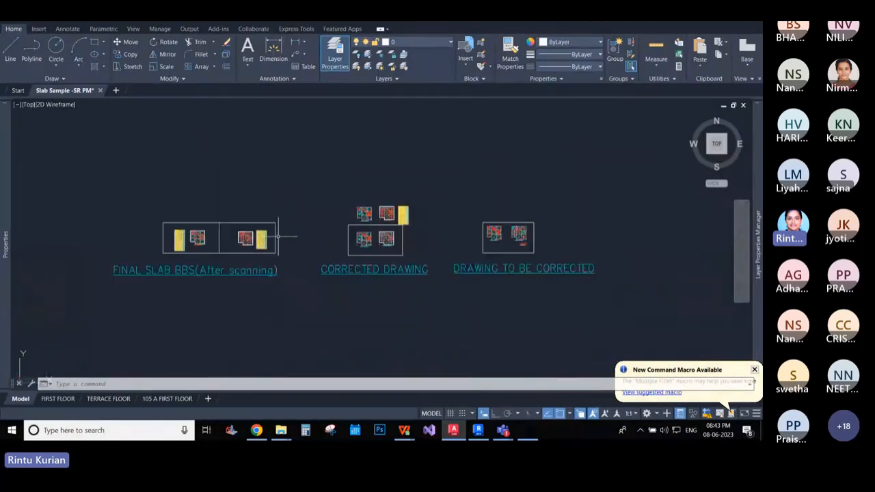
scroll(196, 254, up, 2)
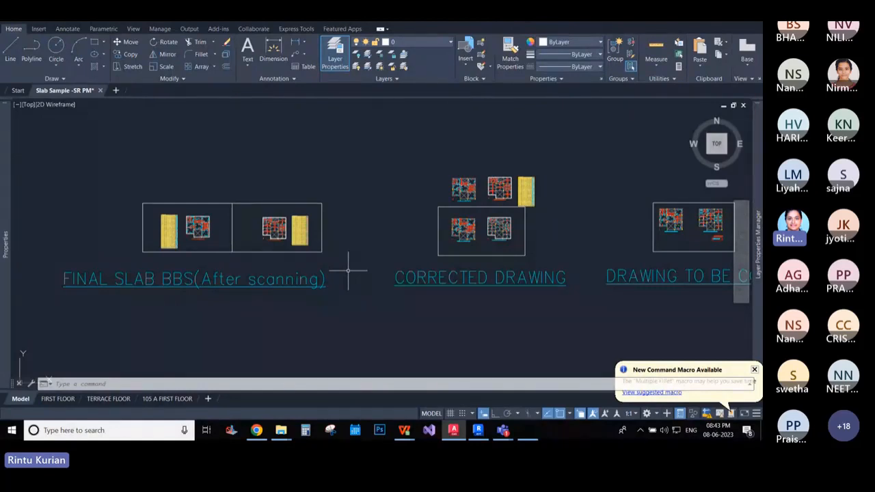
scroll(348, 271, up, 2)
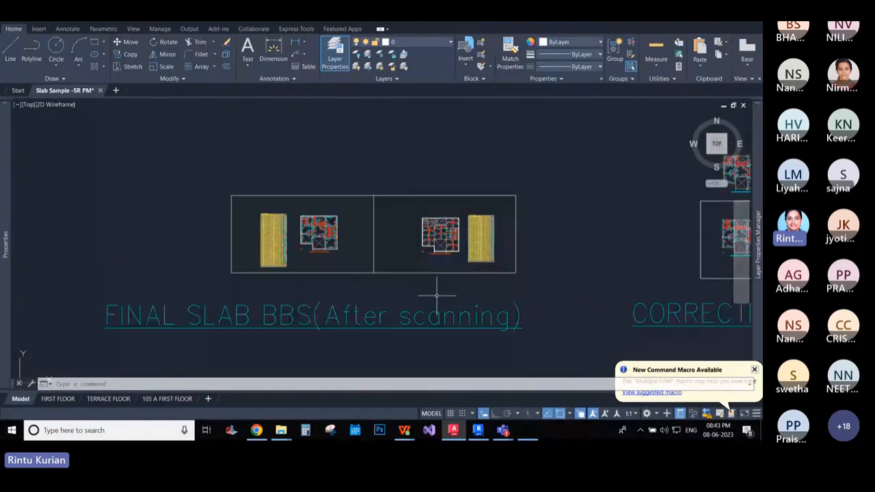
scroll(403, 285, down, 4)
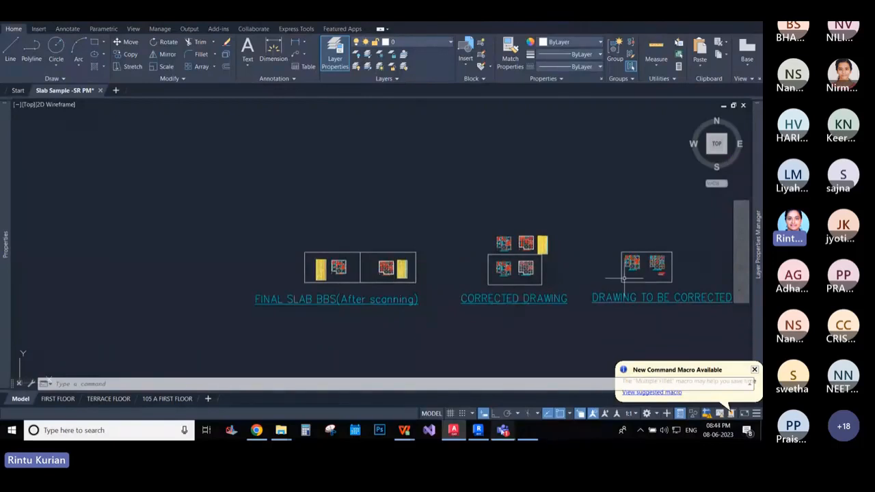
mouse_move(478, 428)
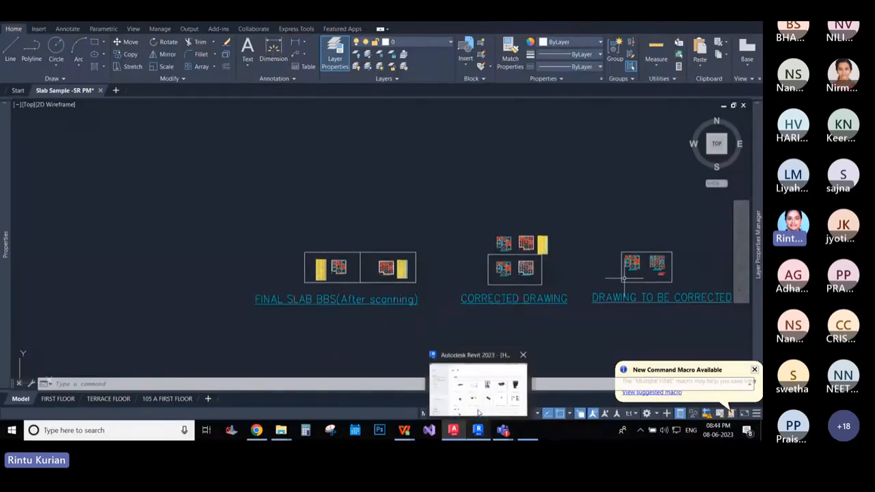
middle_drag(549, 286, 440, 301)
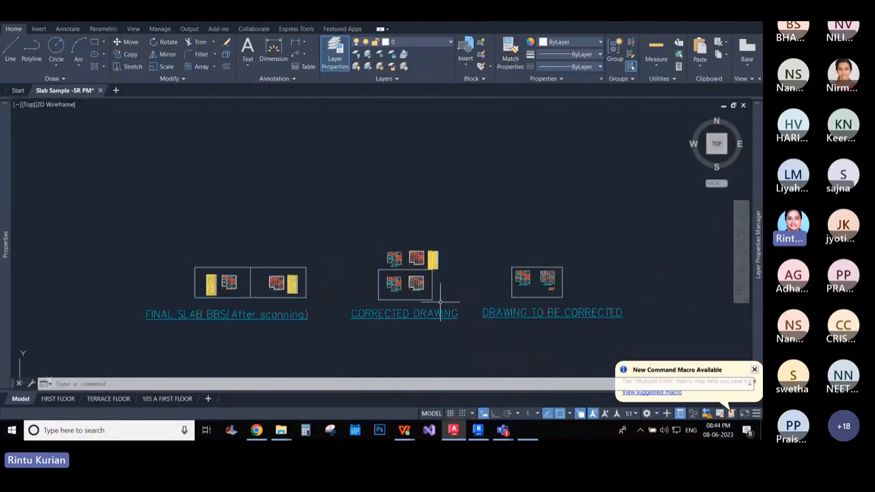
- Inspect the framed corrected plans and the bar marks on the scanned bottom bar plan, and return to the drawing overview
scroll(440, 300, up, 4)
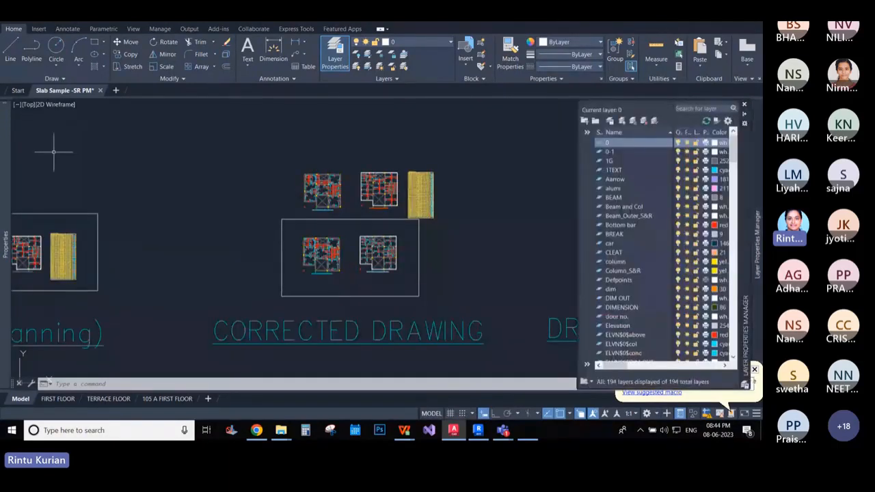
scroll(272, 214, up, 4)
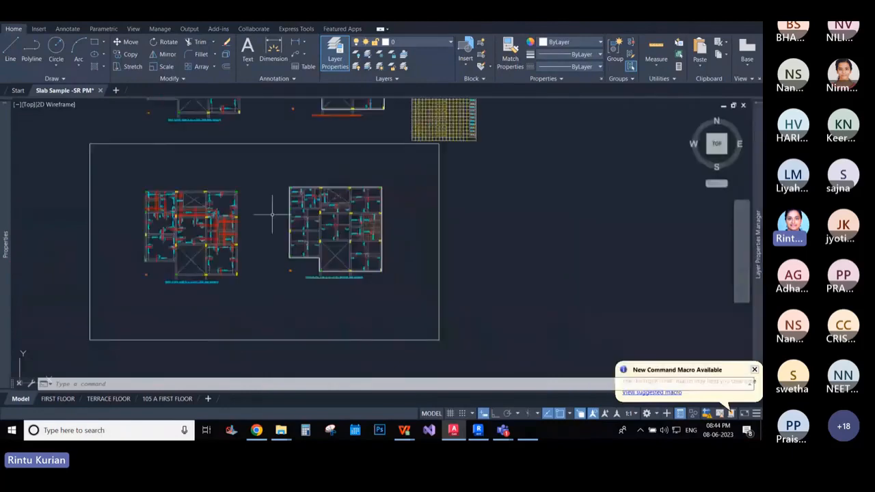
middle_drag(272, 215, 287, 236)
click(155, 199)
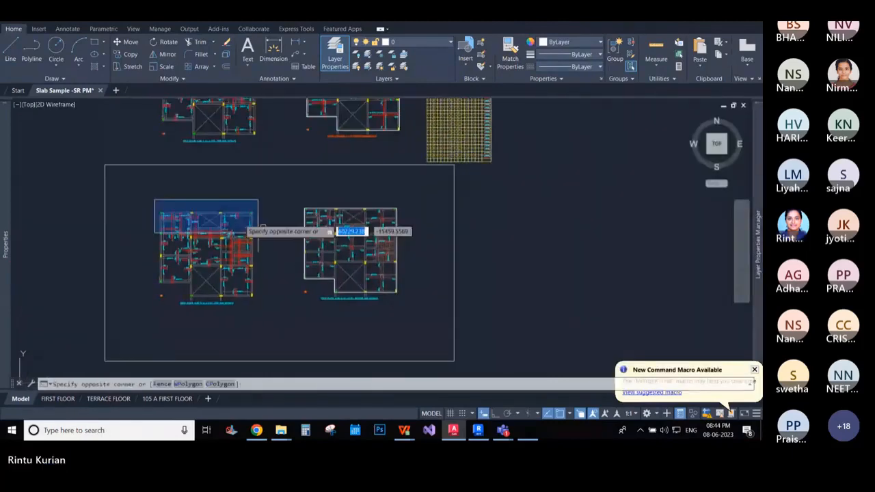
click(229, 201)
middle_drag(325, 103, 322, 182)
scroll(322, 156, up, 4)
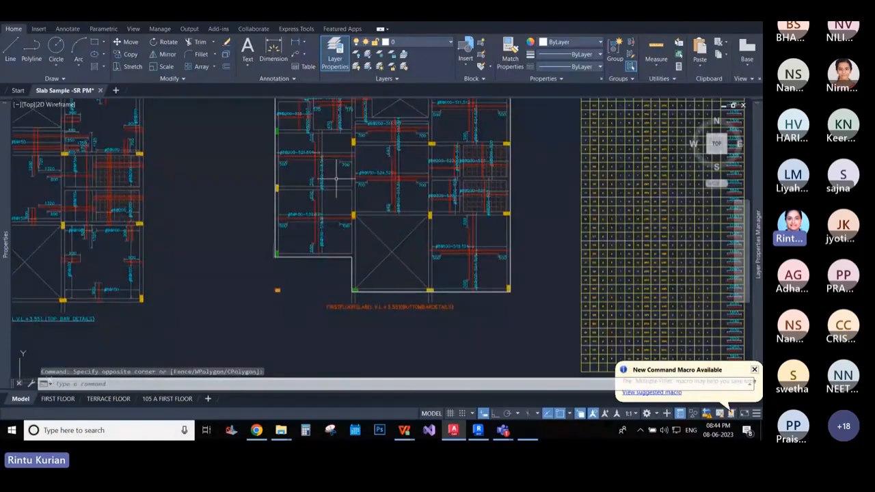
scroll(335, 179, down, 5)
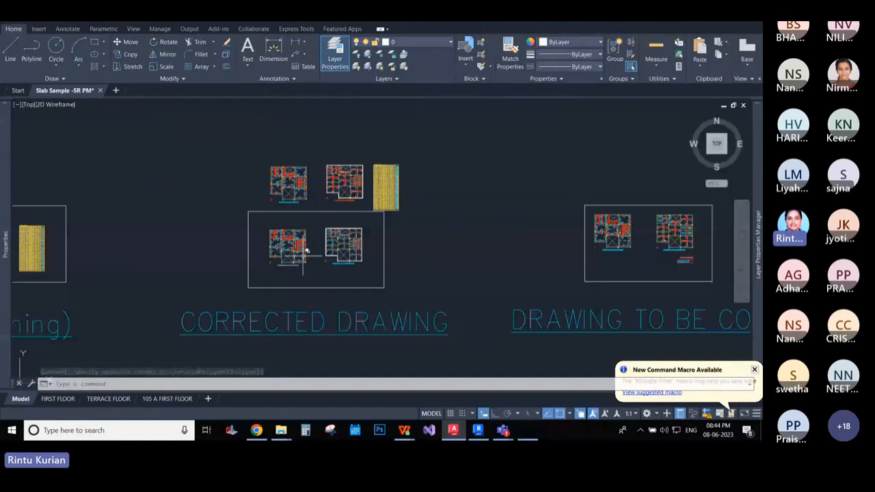
- Copy the framed top bar and bottom bar plans to the empty area below the CORRECTED DRAWING title
scroll(304, 254, up, 4)
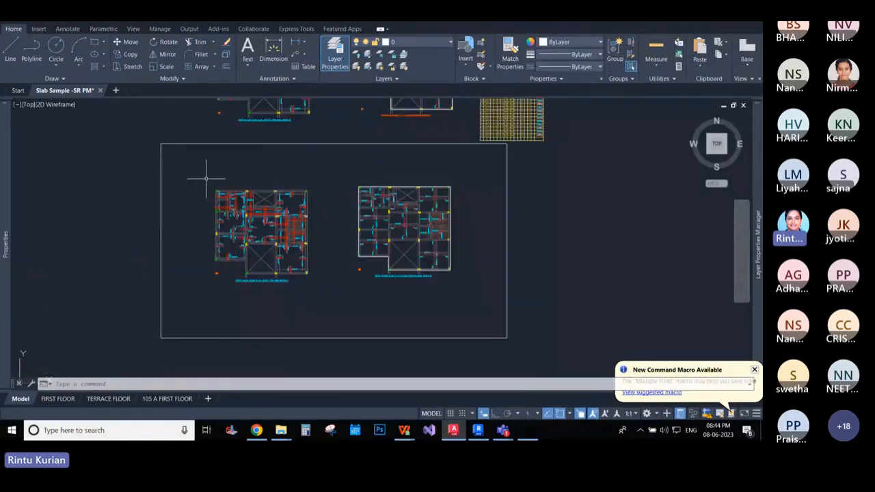
scroll(206, 178, down, 4)
scroll(245, 171, up, 2)
click(185, 183)
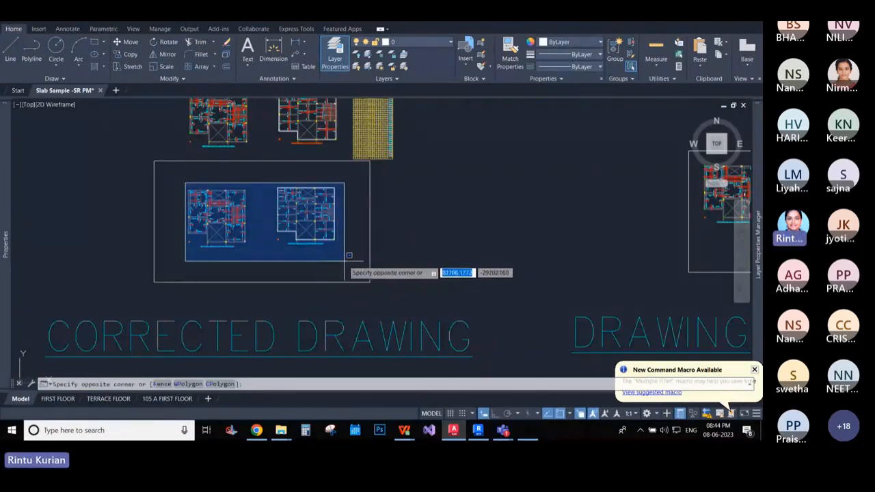
click(348, 255)
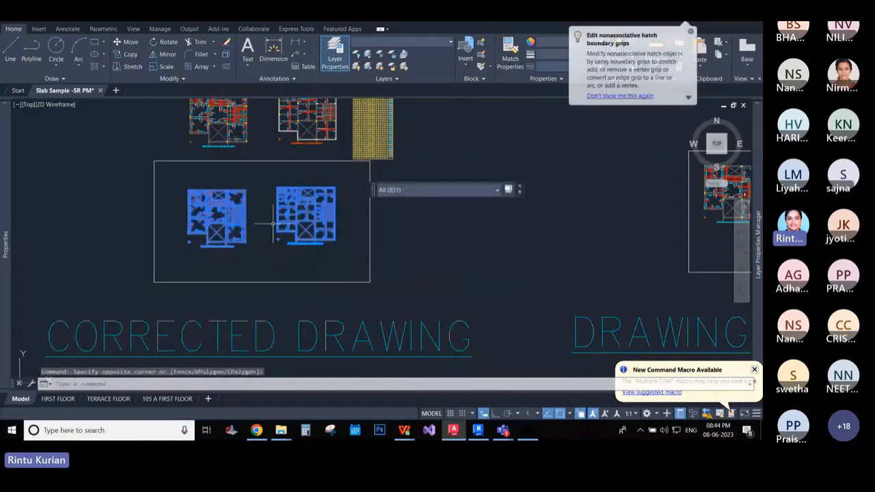
scroll(204, 145, down, 2)
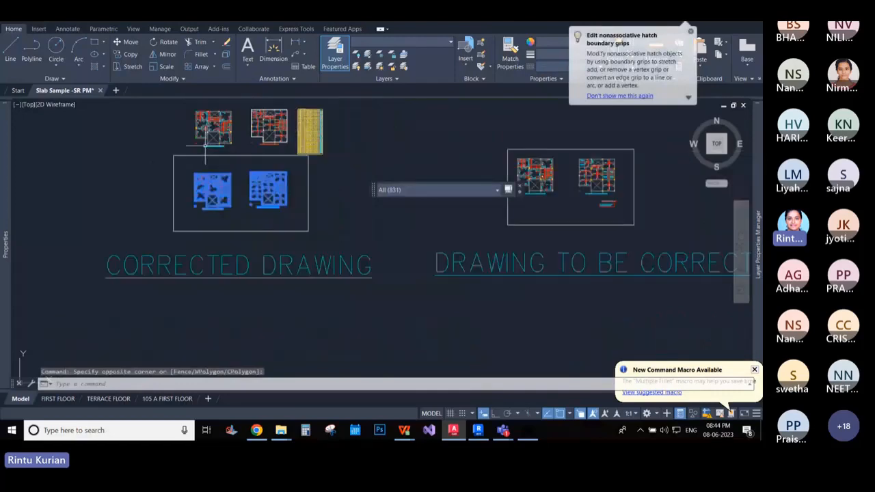
click(128, 55)
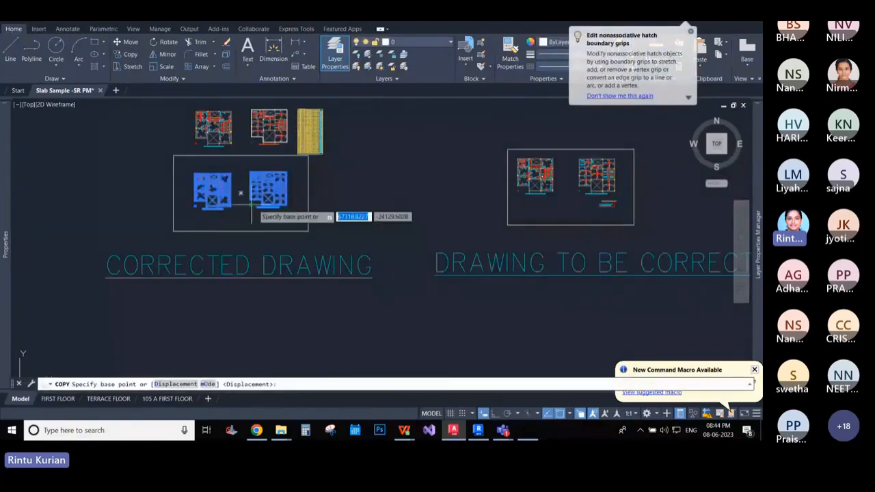
middle_drag(257, 203, 365, 216)
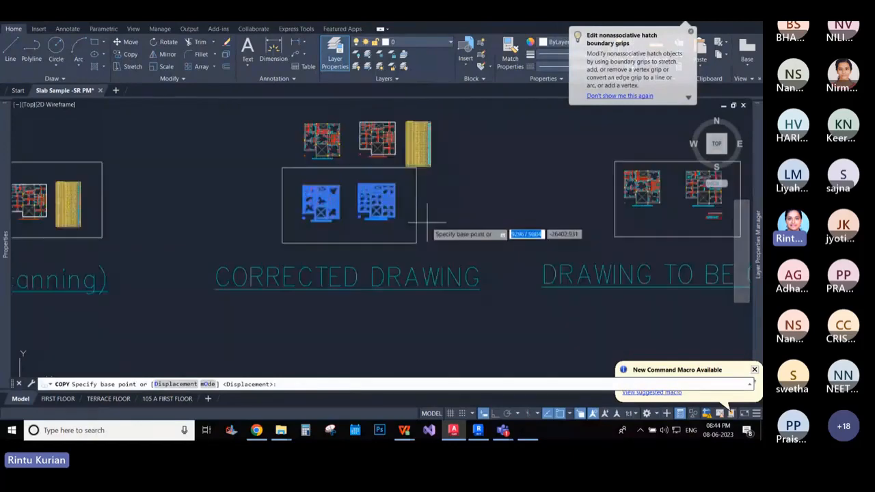
click(364, 217)
scroll(331, 202, down, 4)
scroll(343, 308, up, 4)
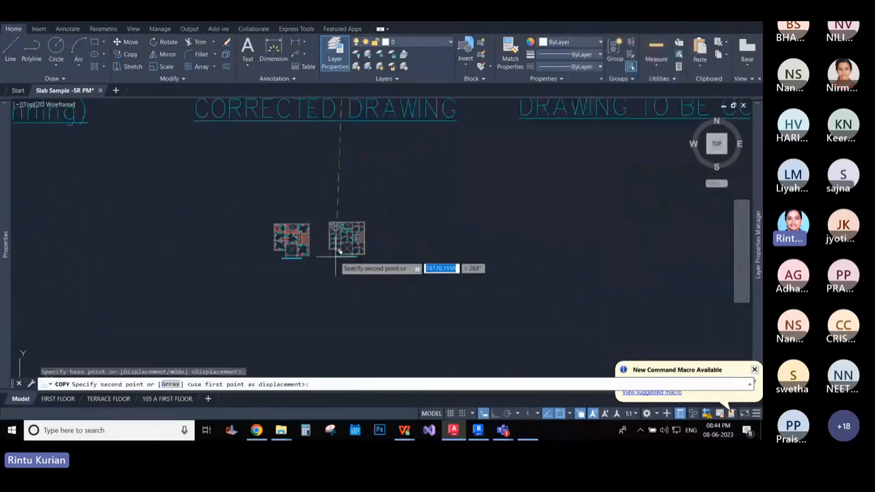
click(340, 253)
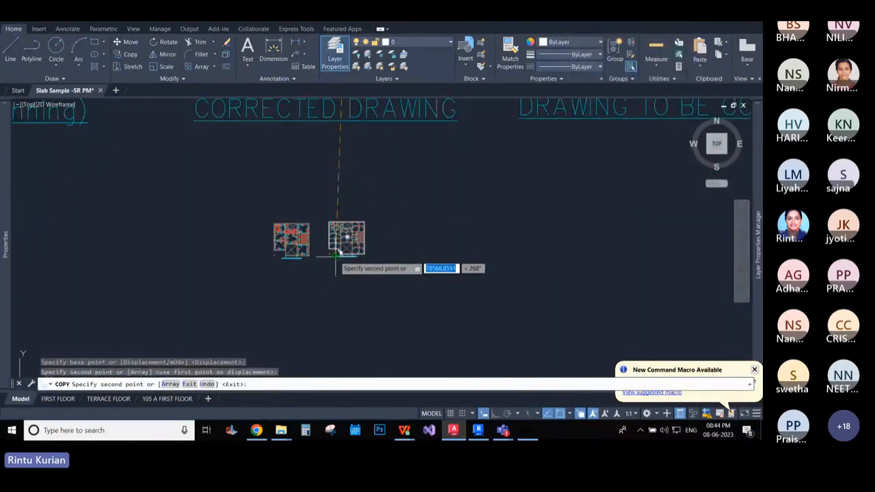
key(Escape)
- Copy the closed outline polyline of the copied bottom bar plan onto the top bar plan, aligned at the upper-left column corner
scroll(284, 246, up, 6)
scroll(528, 226, up, 4)
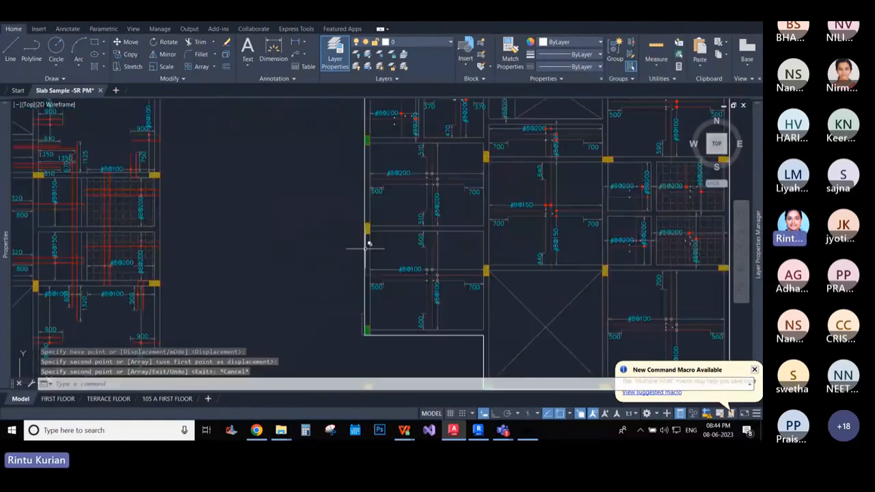
click(365, 249)
scroll(305, 239, down, 5)
middle_drag(527, 209, 453, 209)
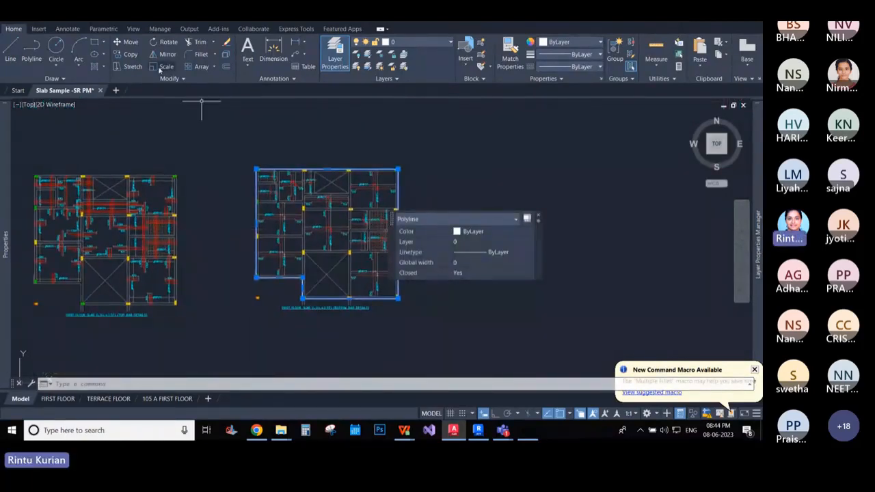
click(130, 54)
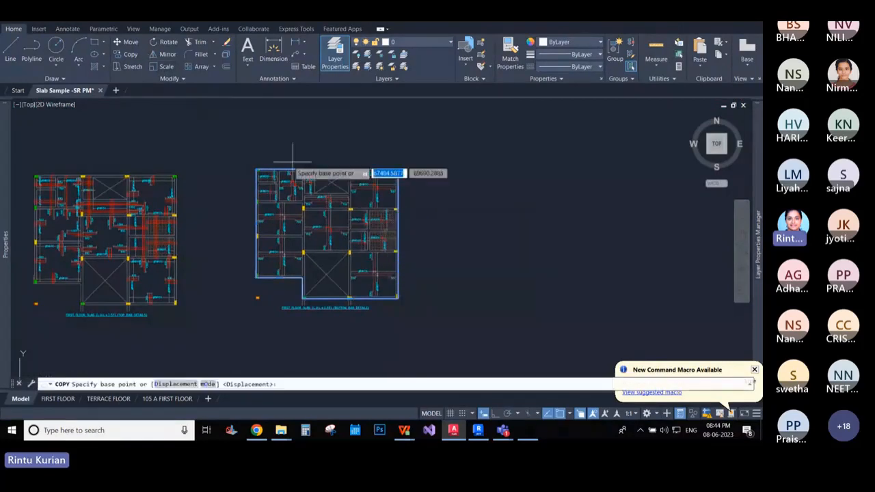
scroll(260, 174, up, 5)
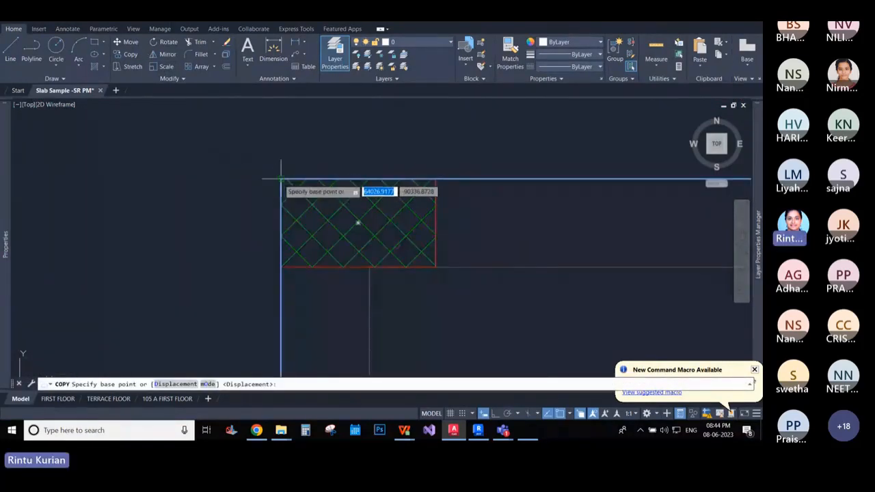
click(281, 180)
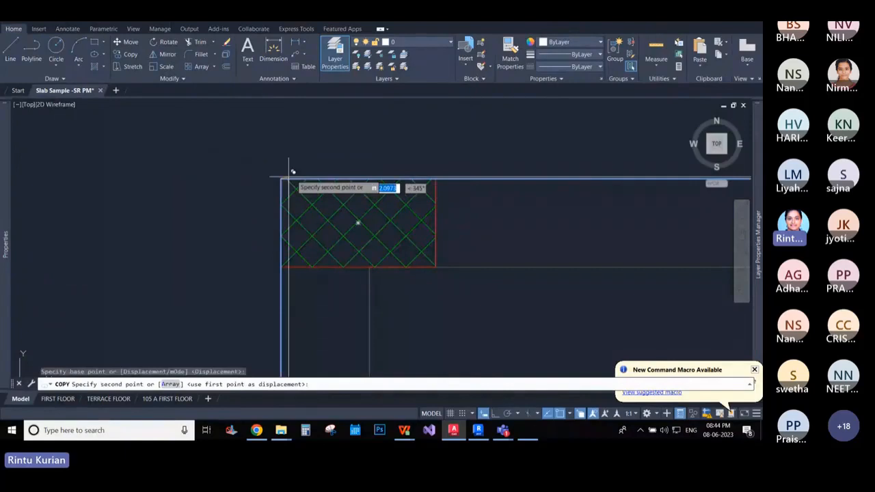
scroll(288, 177, down, 4)
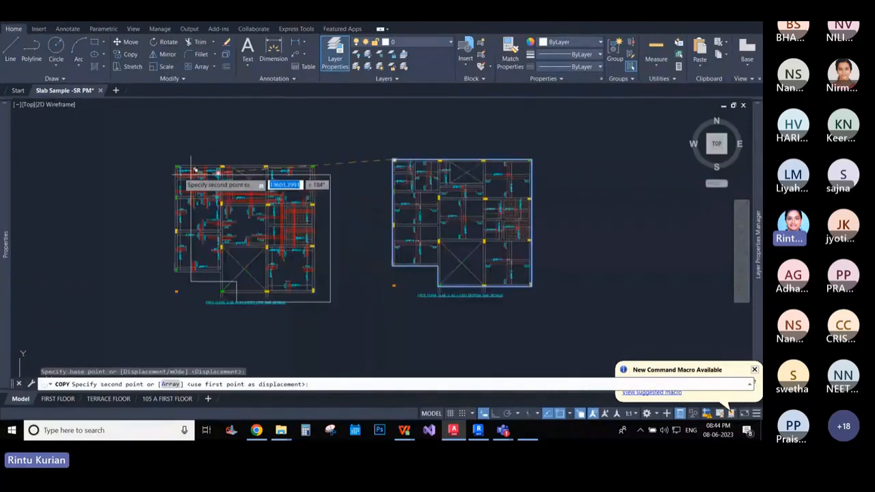
scroll(205, 137, up, 5)
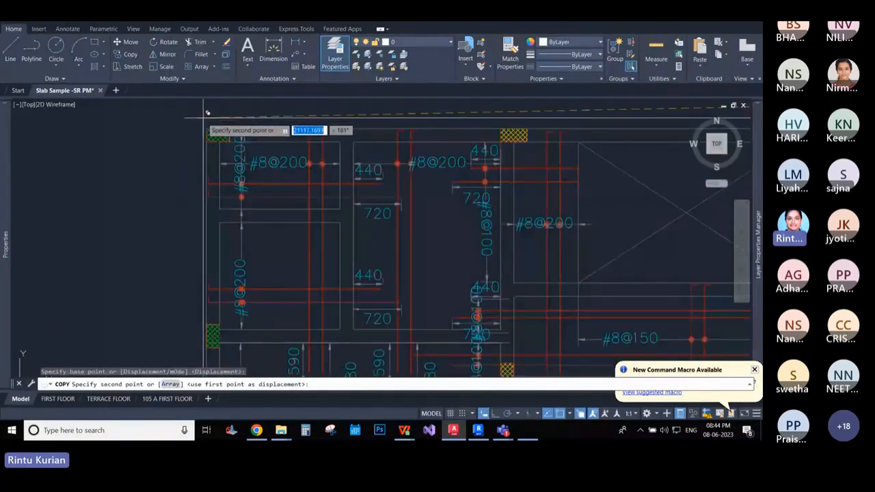
scroll(207, 113, down, 8)
key(Escape)
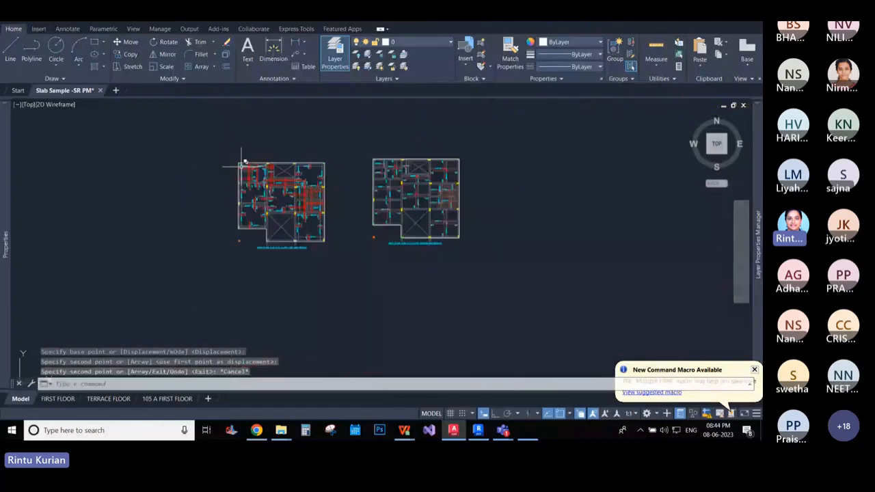
- Switch to Revit and create a new project from the Structural Template
click(478, 430)
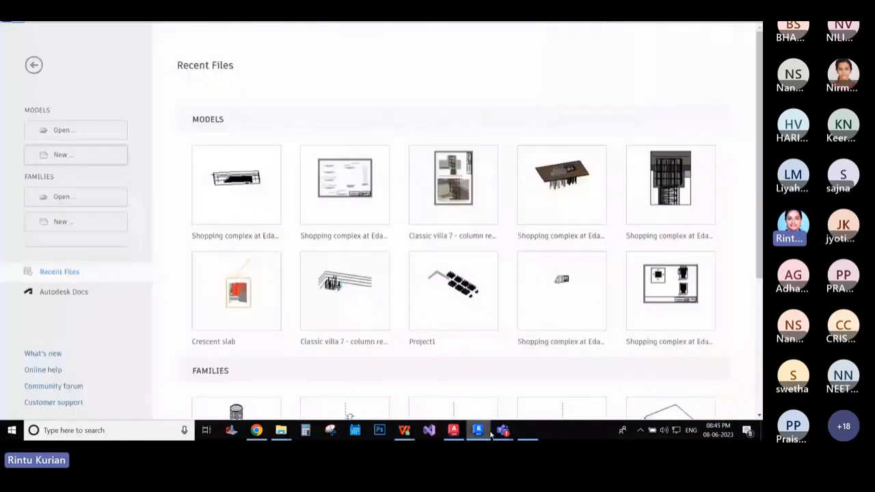
click(106, 159)
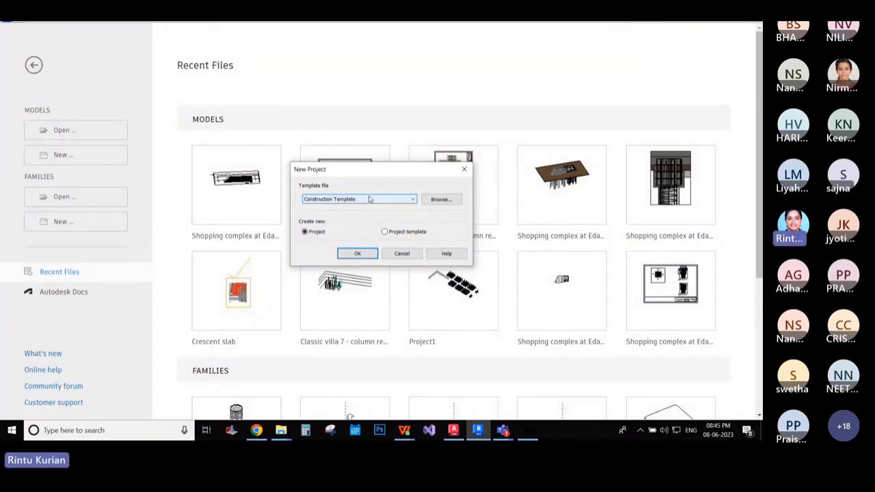
click(369, 198)
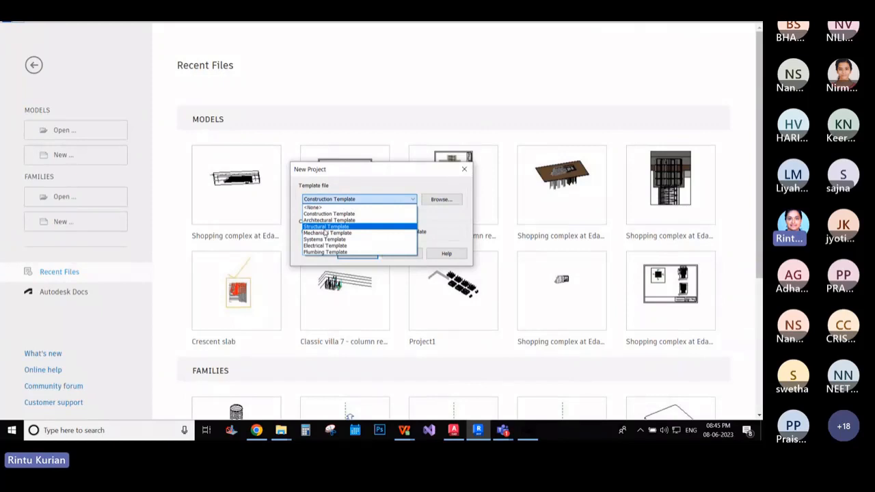
click(325, 227)
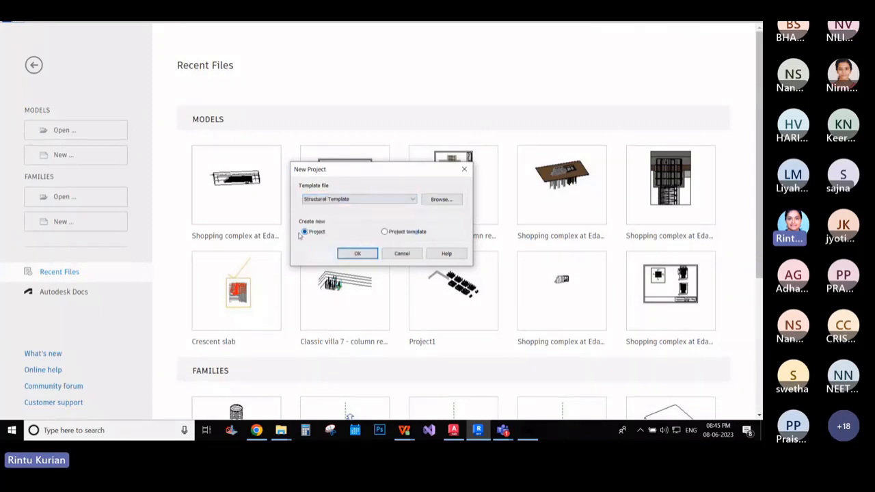
click(356, 254)
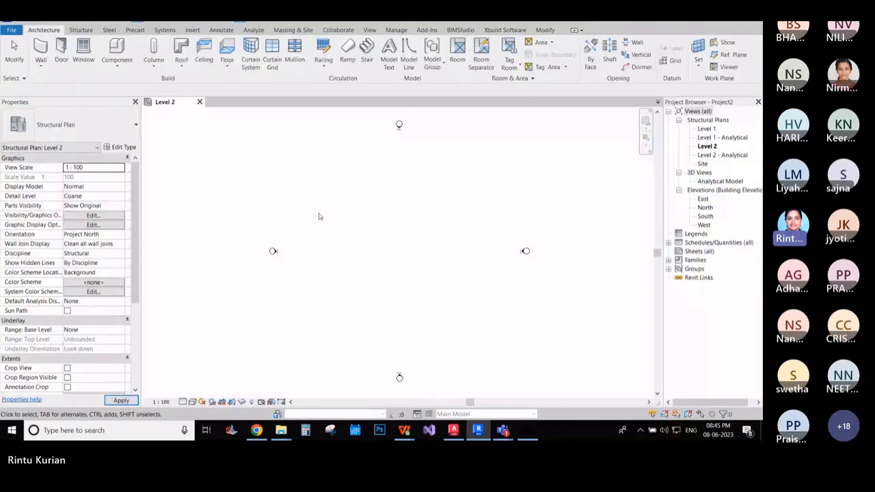
- Set the project's Distance units to millimeters and apply the unit settings
key(u)
key(n)
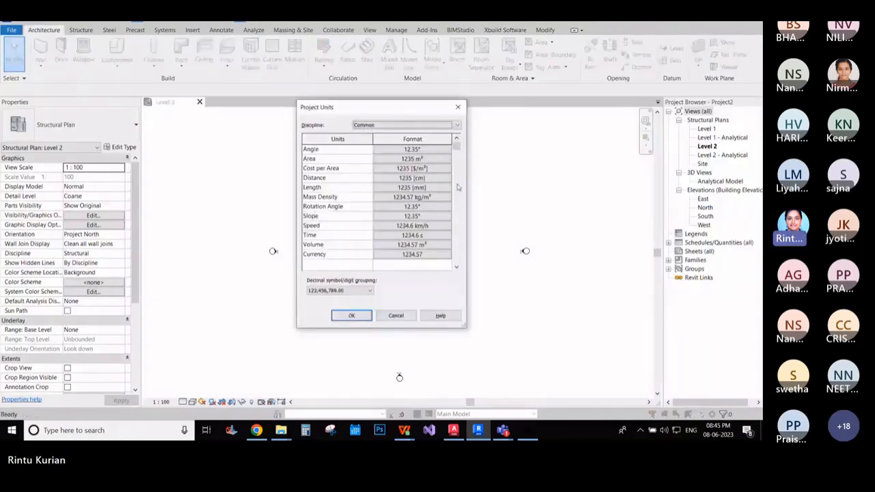
click(412, 178)
click(397, 164)
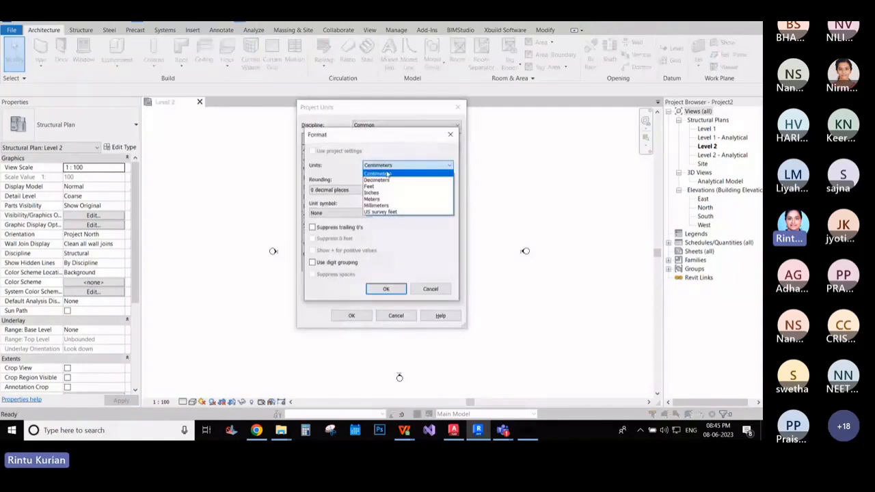
click(375, 206)
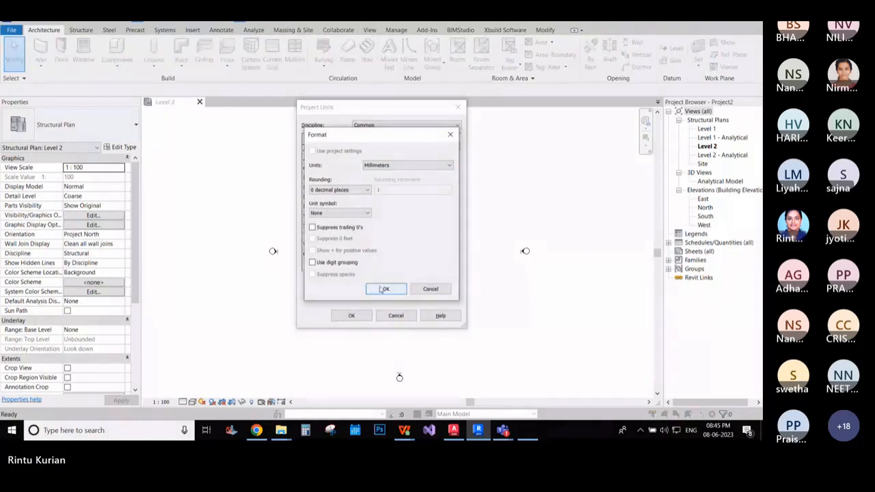
click(383, 289)
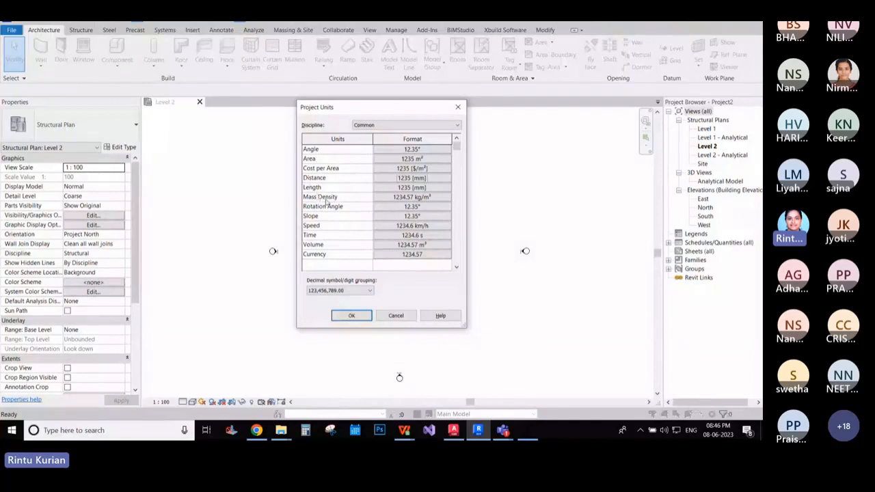
click(349, 317)
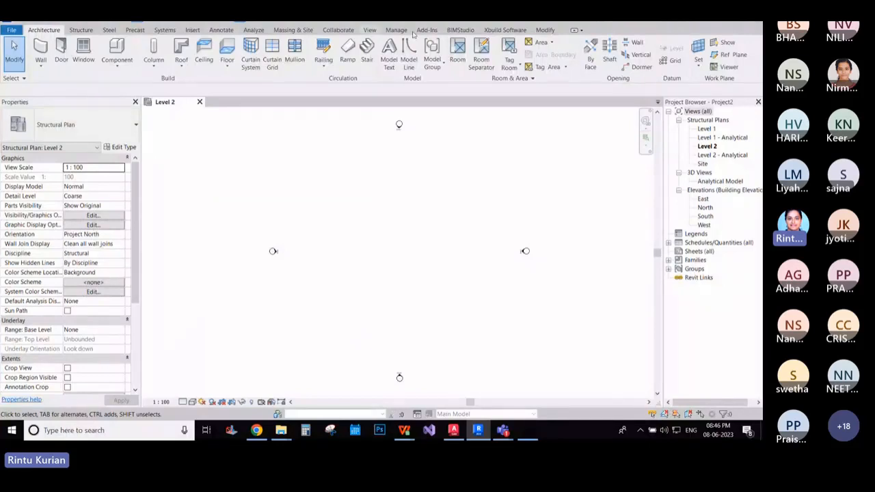
- Start the Xbuild Slab Draw converter and choose Bottom Bar as the reinforcement type
click(505, 30)
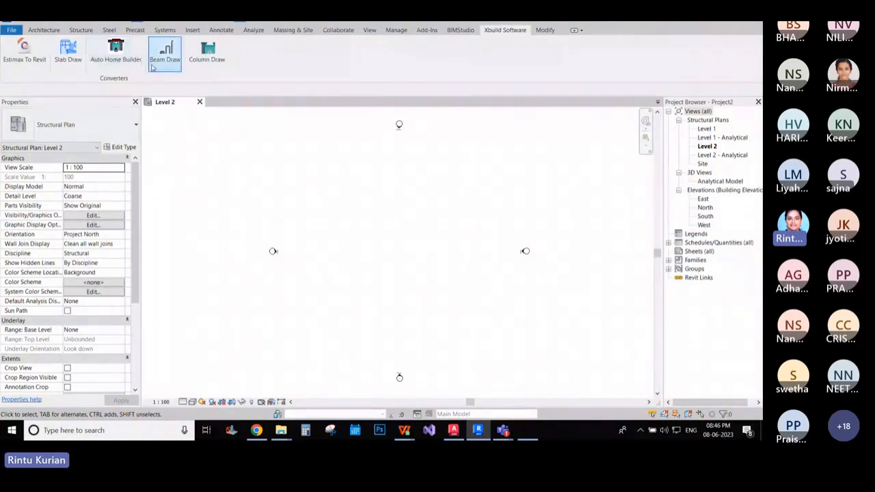
click(68, 62)
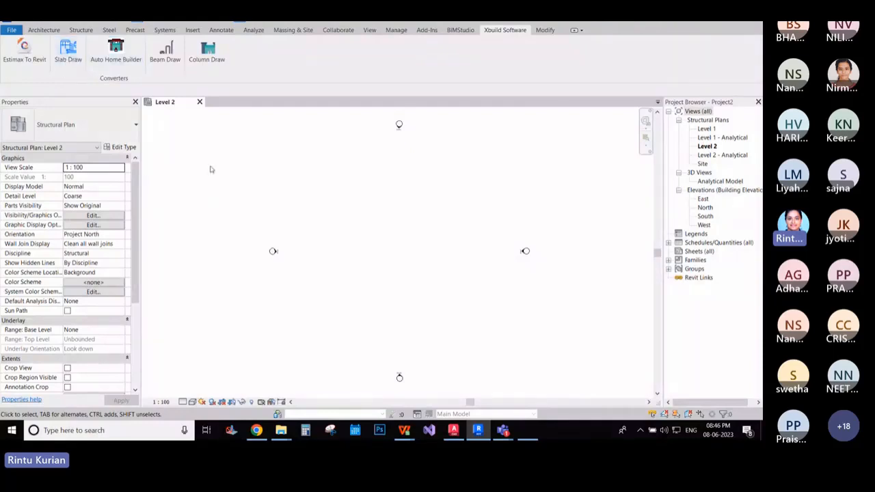
click(65, 60)
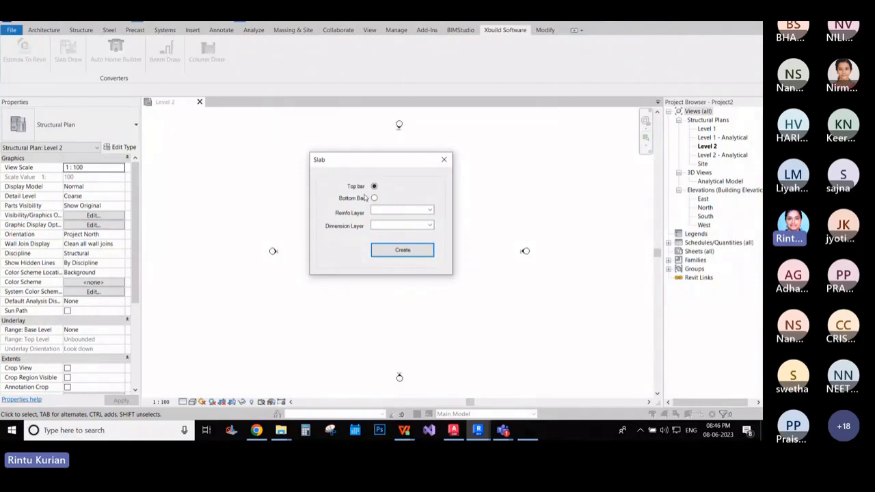
click(374, 199)
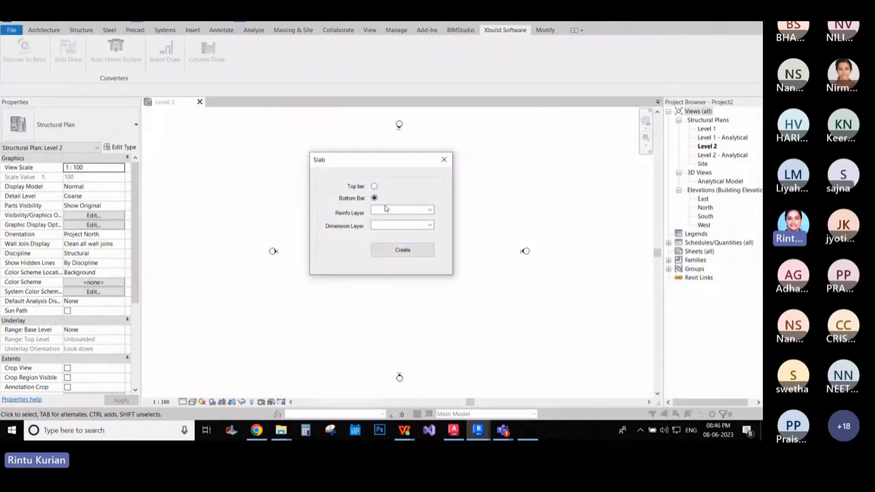
- Set the slab's Reinfo Layer to SRC_SLAB_BOTBAR and its Dimension Layer to SRC_SLAB_BOTBAR_DIM
click(386, 209)
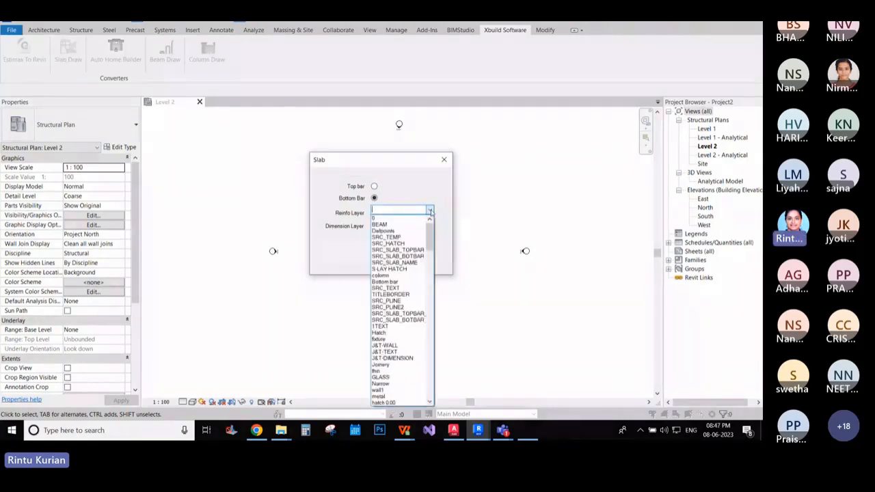
text(src)
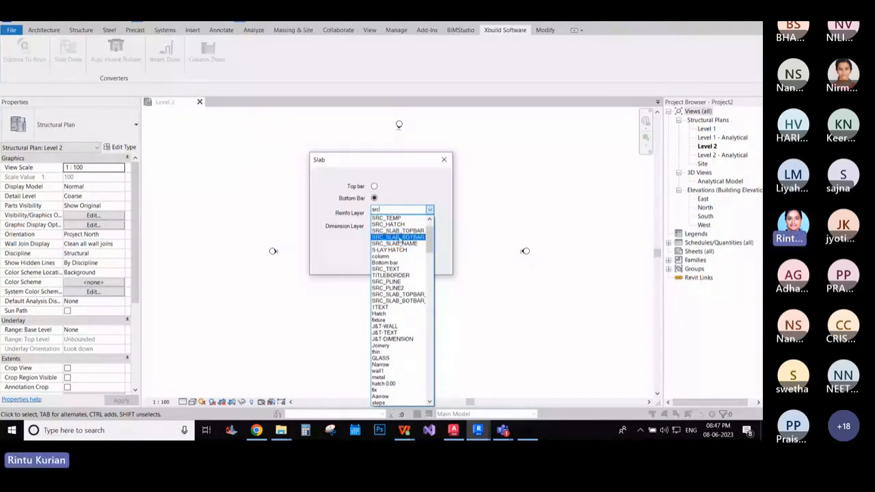
click(399, 237)
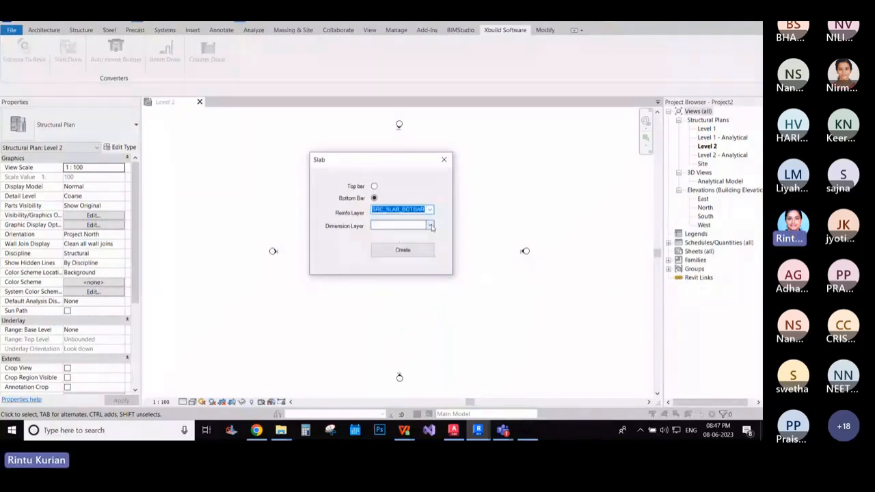
click(430, 225)
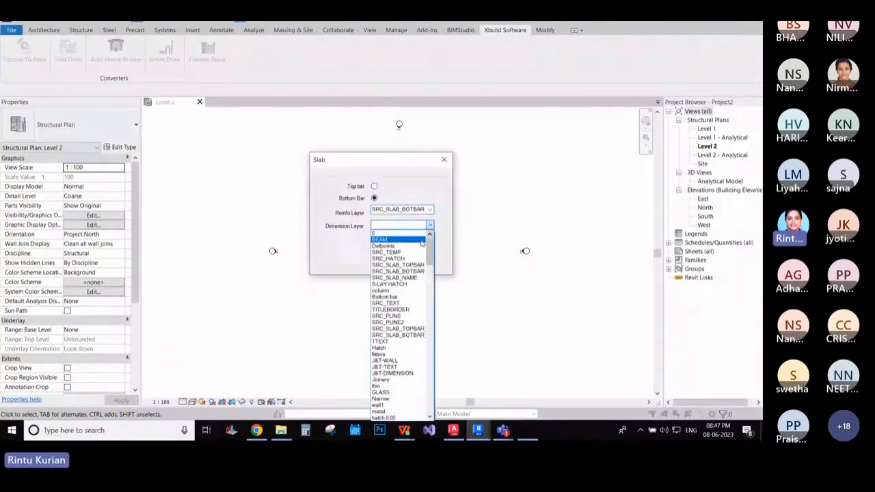
click(410, 337)
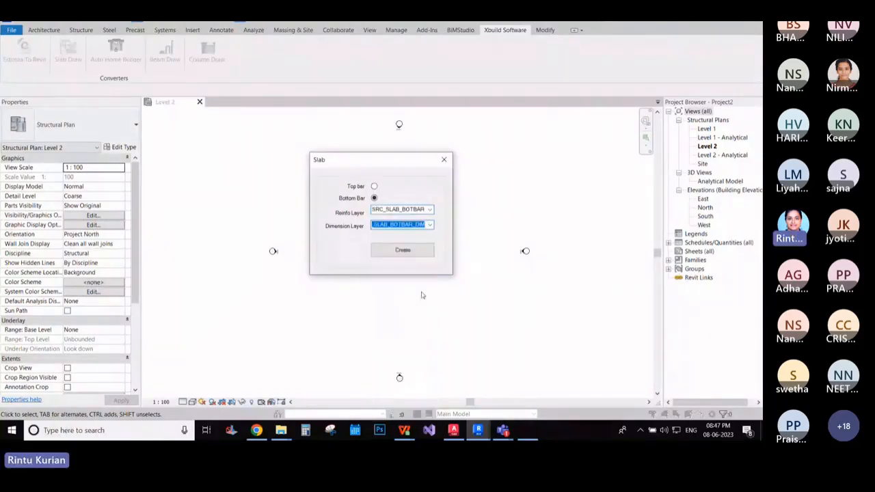
- Start creating the bottom bars, pick the outer slab polyline of the bottom slab plan in AutoCAD, and accept the sketch warnings in Revit
click(413, 257)
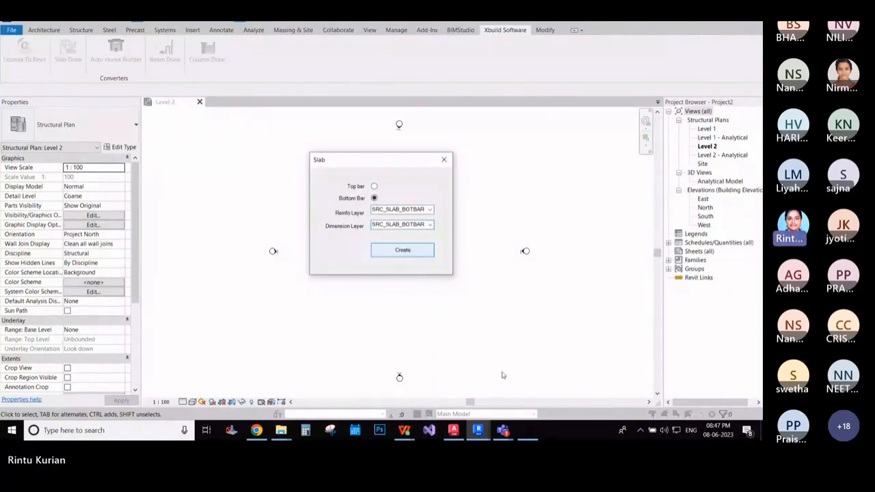
click(452, 433)
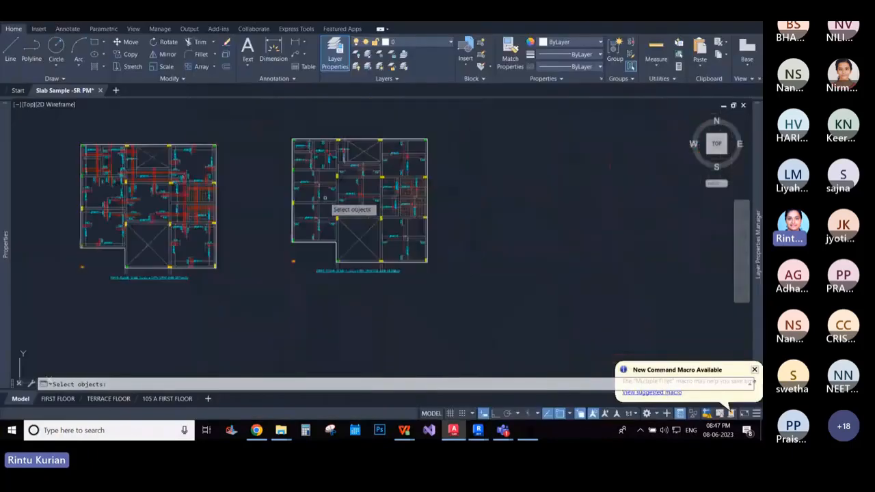
click(427, 229)
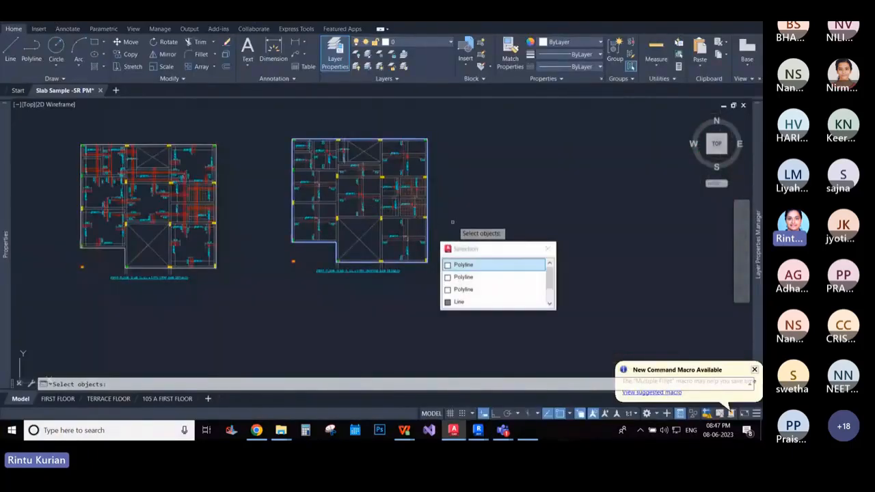
key(Return)
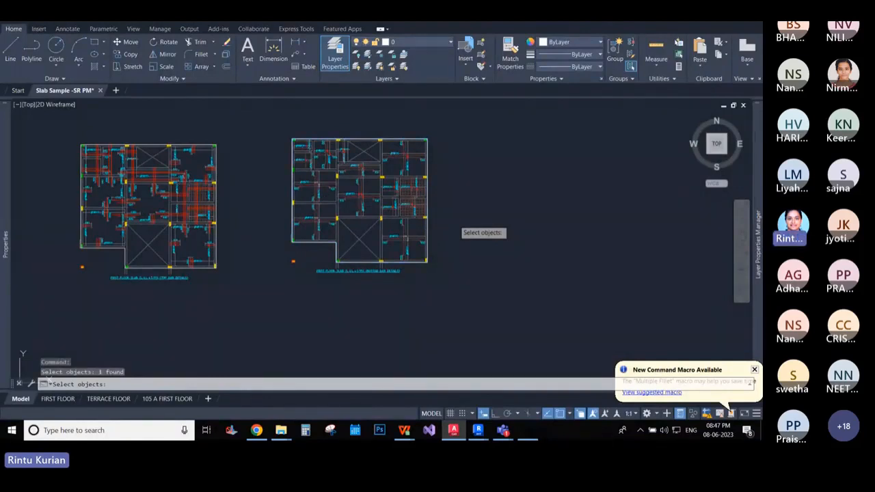
key(Return)
click(473, 435)
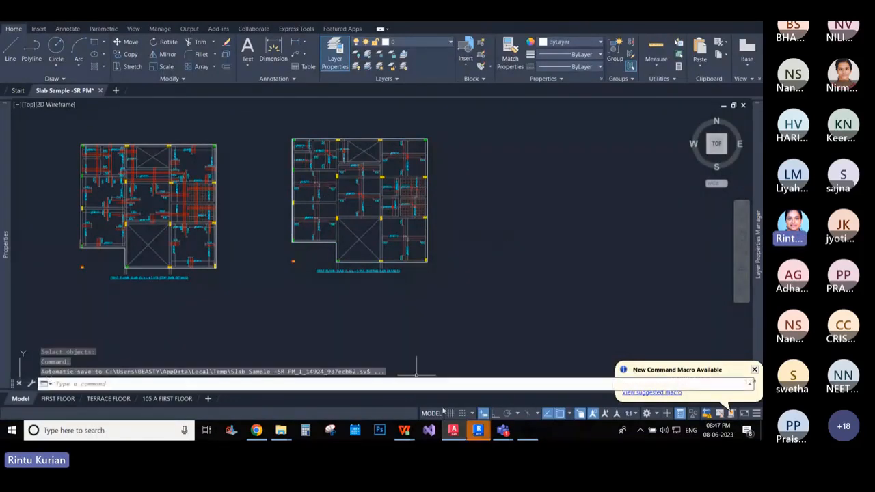
click(472, 430)
click(458, 391)
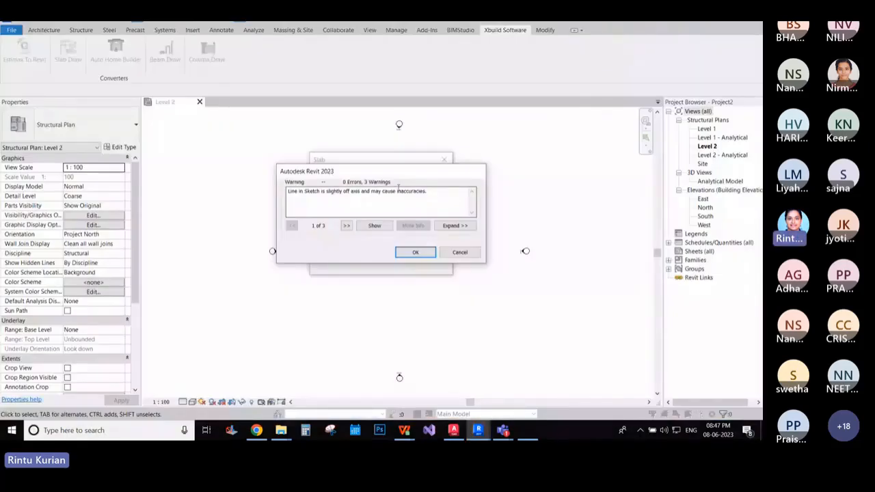
click(415, 252)
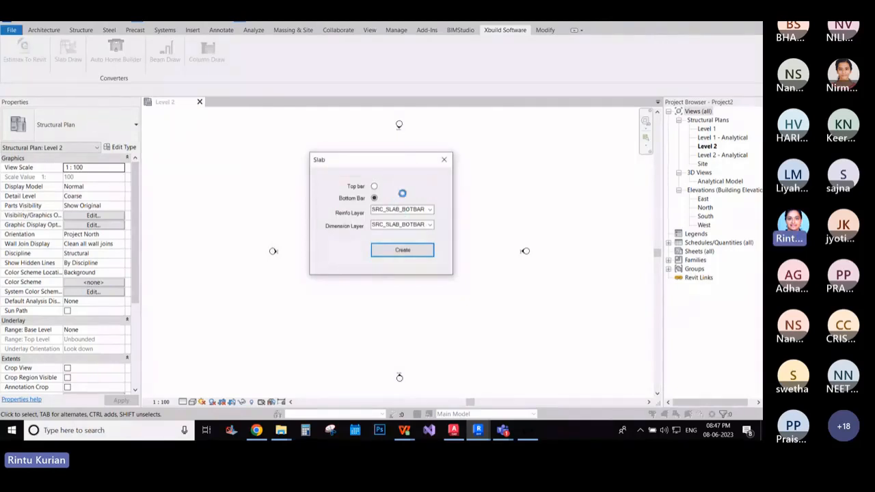
- Select the whole bottom slab reinforcement plan in AutoCAD for the conversion, and close the Slab converter dialog in Revit
click(452, 432)
click(279, 127)
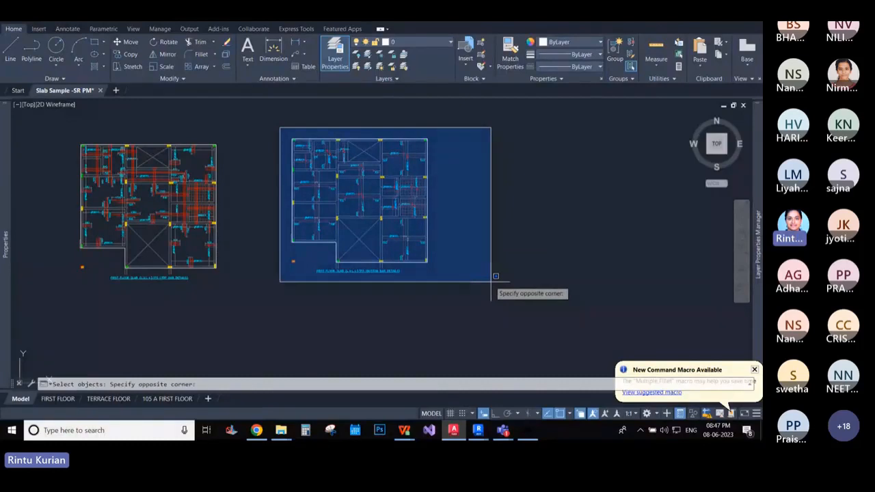
click(491, 281)
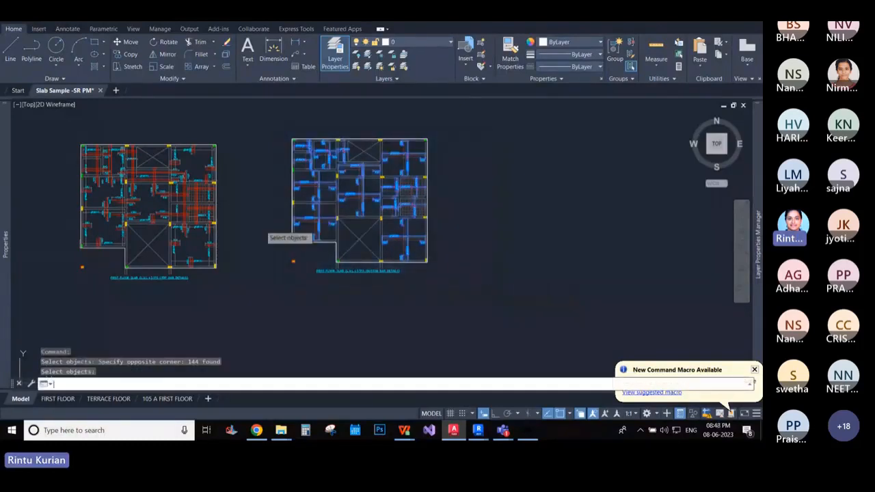
key(Escape)
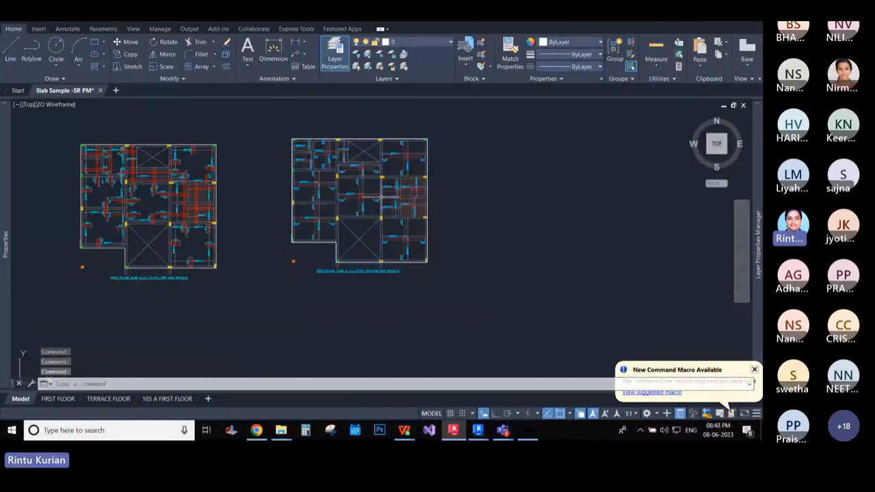
scroll(381, 196, up, 3)
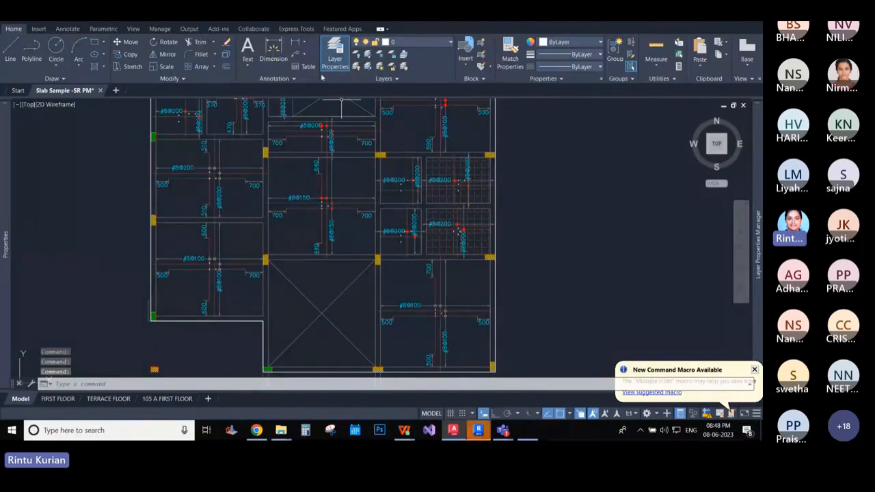
click(480, 432)
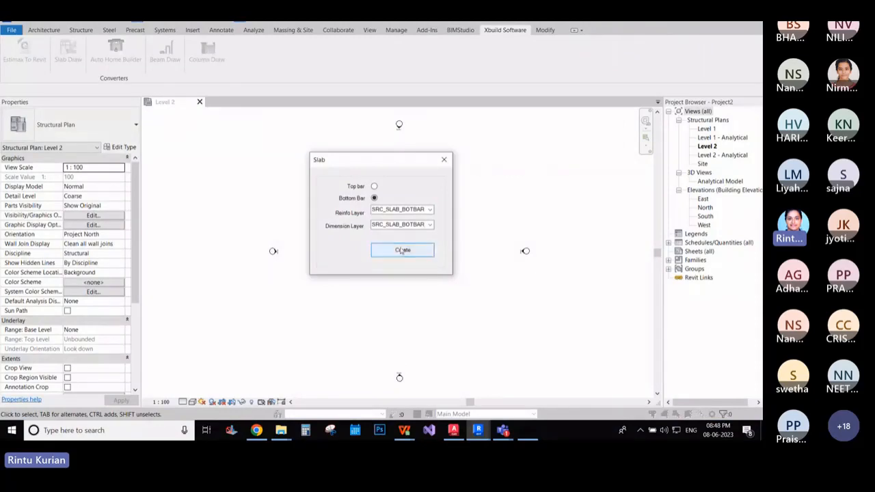
click(445, 162)
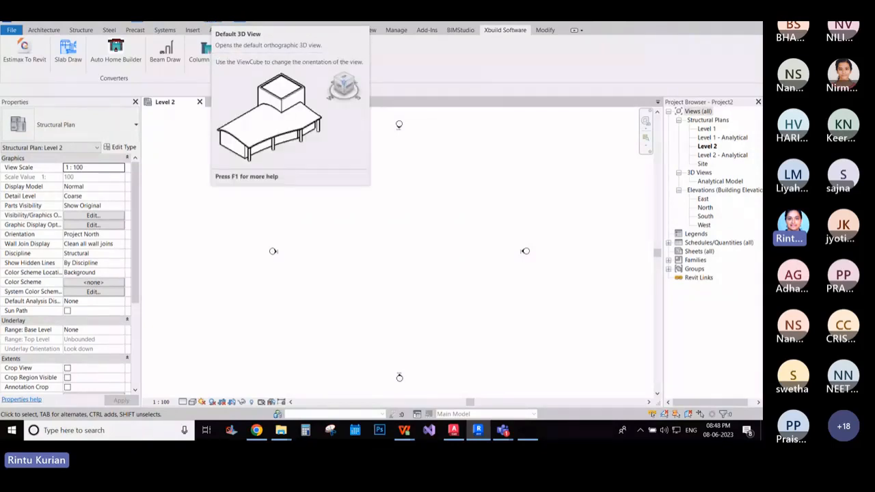
- Open the default 3D view of the converted slab and set its detail level to Fine
click(216, 19)
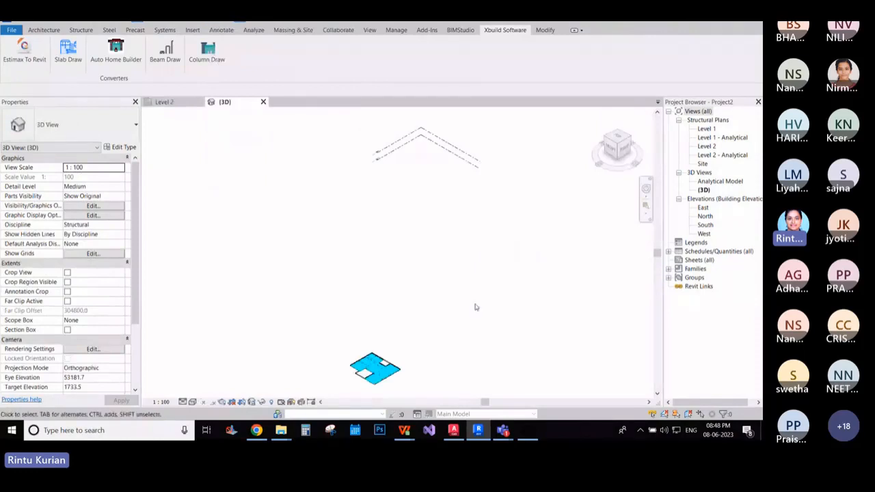
scroll(373, 391, up, 3)
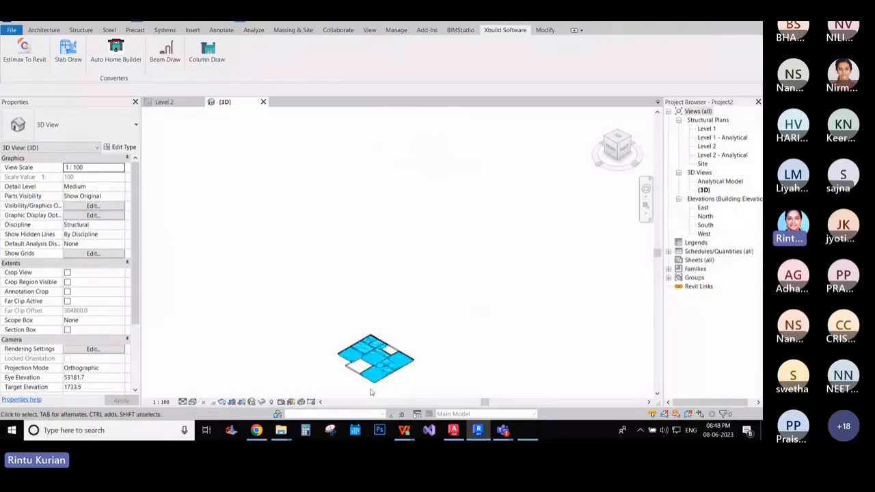
scroll(371, 392, up, 5)
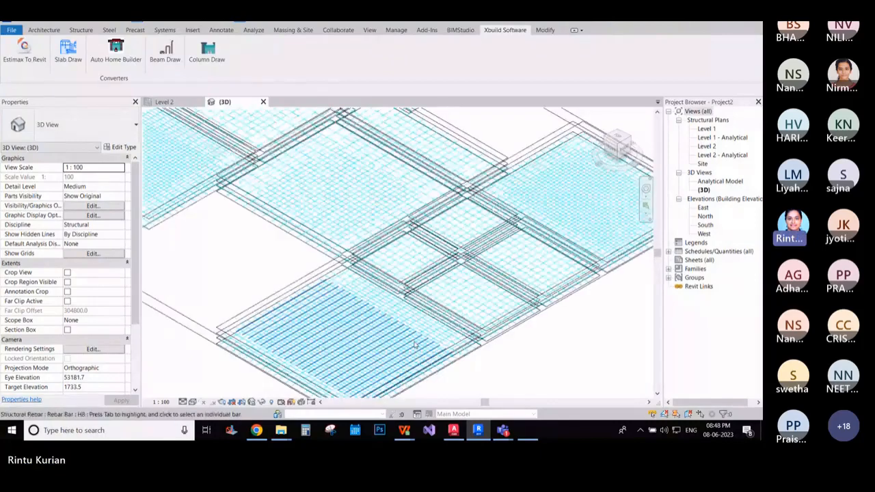
scroll(366, 301, down, 2)
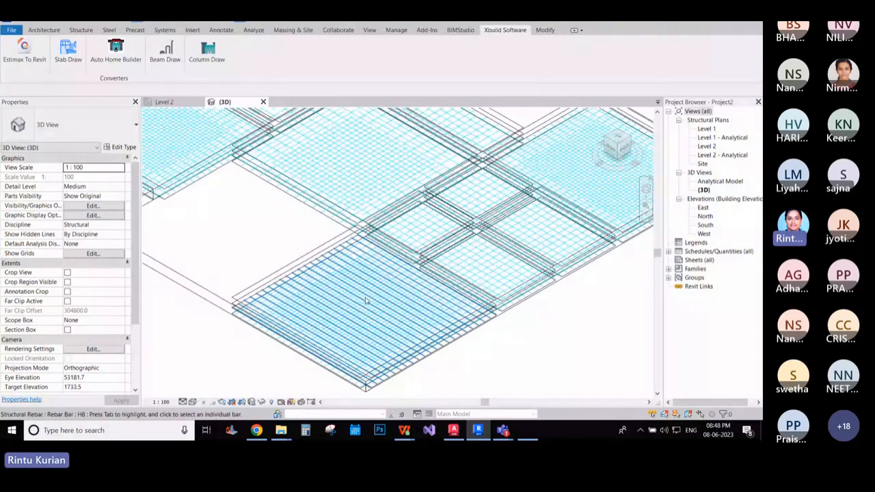
scroll(366, 301, up, 3)
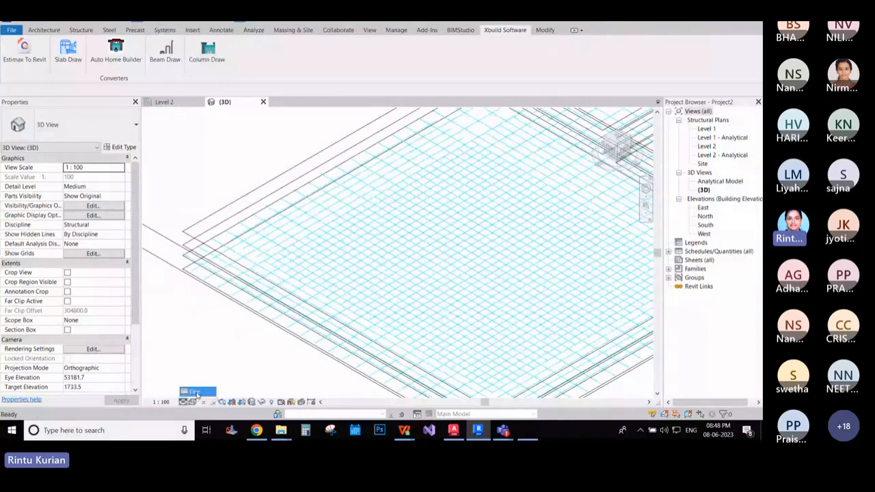
click(196, 392)
click(193, 402)
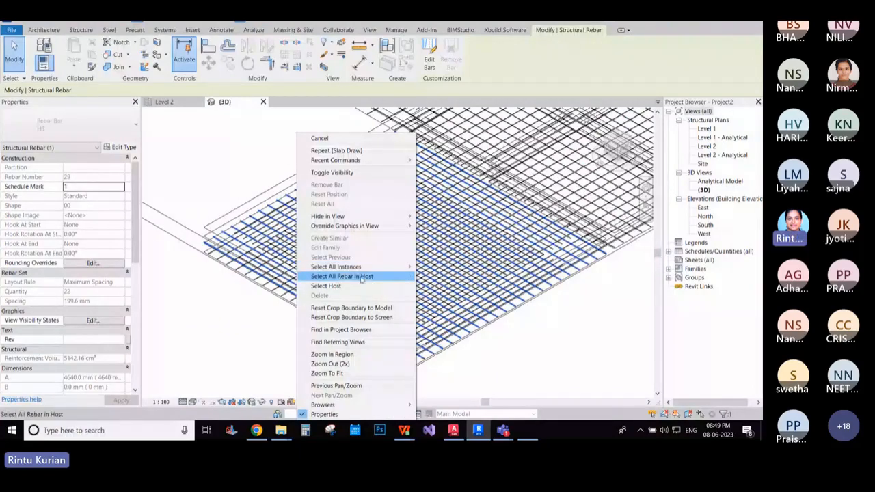
- Select all the structural path reinforcements and set them to View Unobscured in the 3D view
click(352, 276)
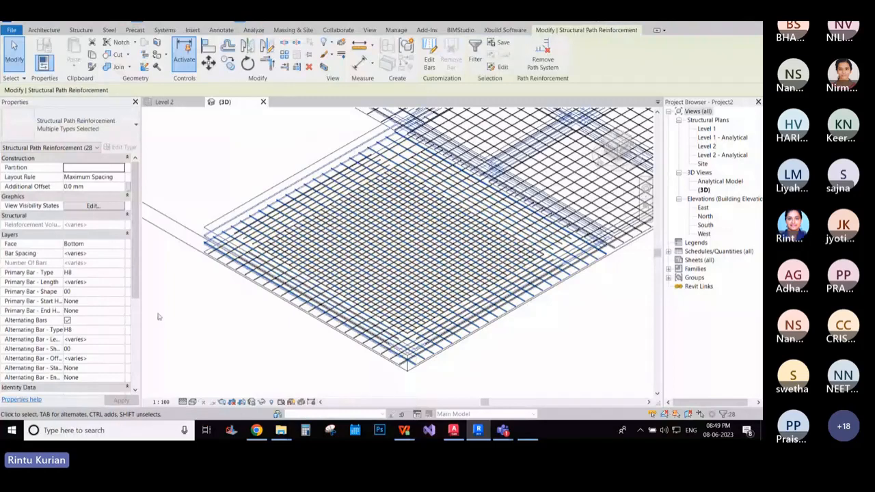
click(93, 206)
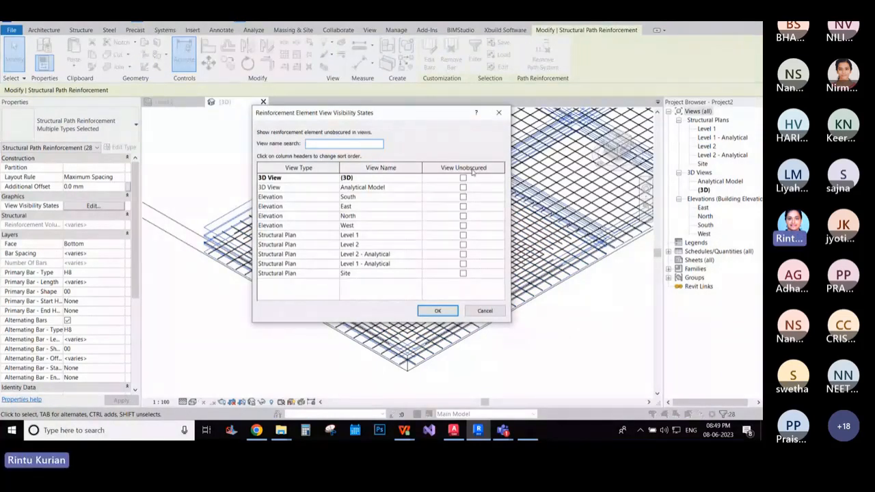
click(463, 178)
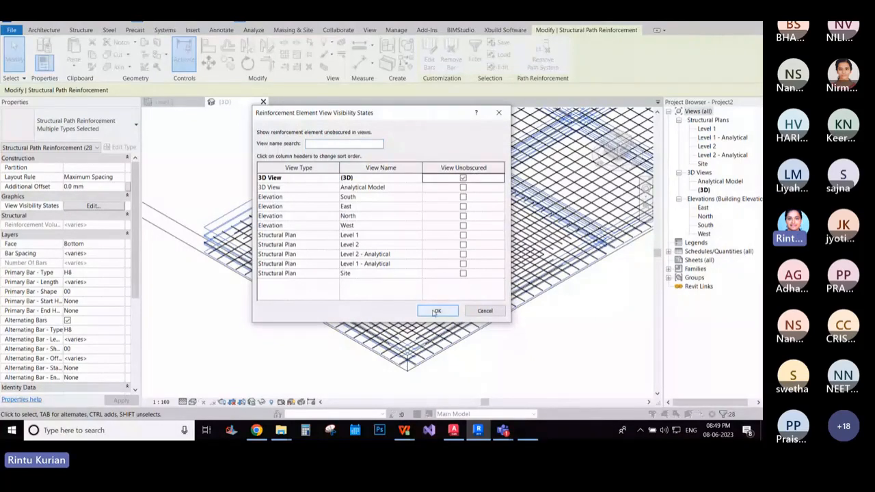
click(435, 311)
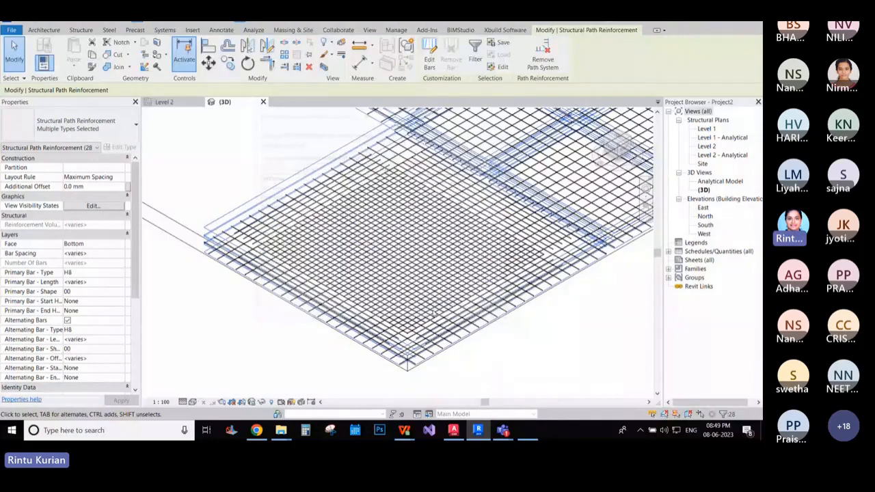
key(Escape)
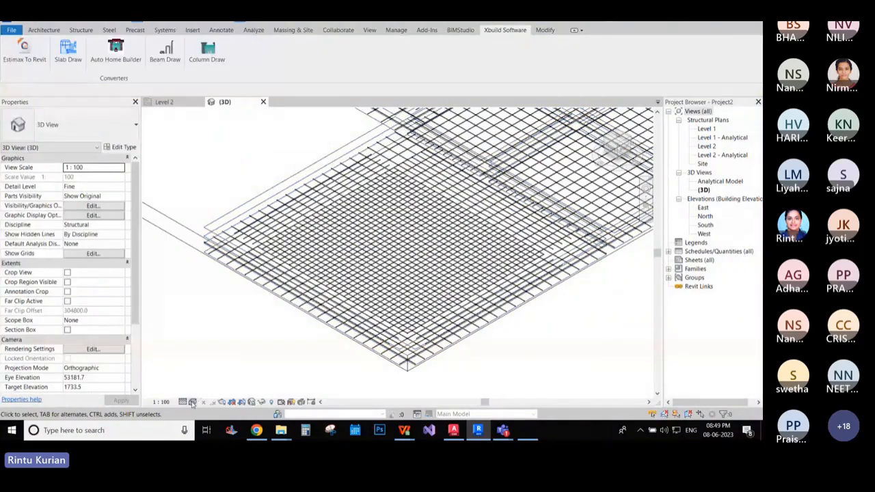
- Display the 3D view in a shaded visual style to show the bars within the slab corner
click(192, 403)
click(211, 373)
scroll(418, 326, up, 2)
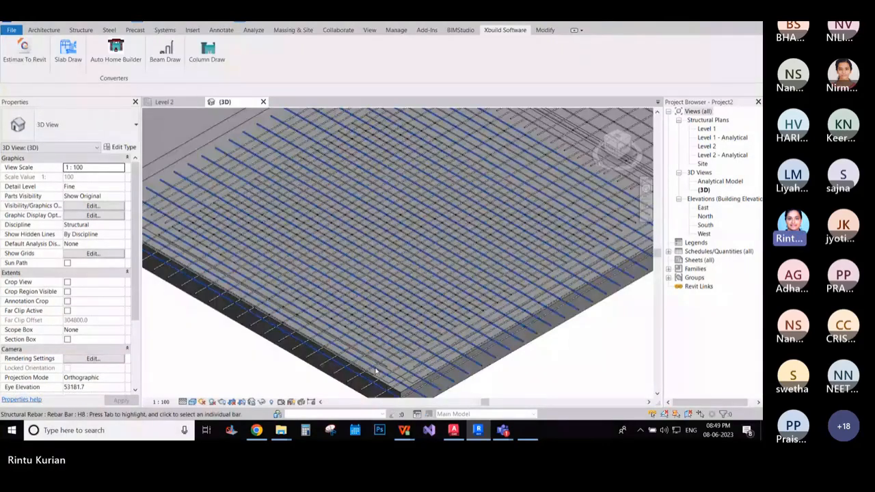
scroll(375, 371, down, 1)
middle_drag(376, 370, 398, 299)
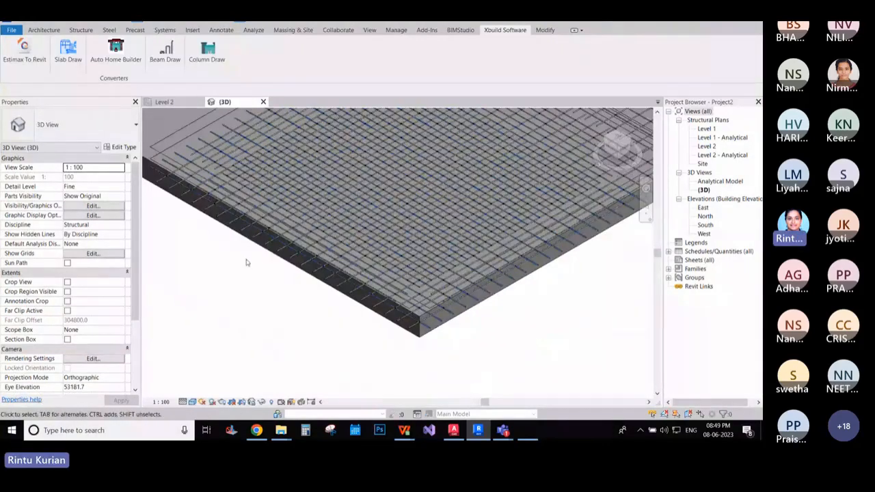
- Examine the layout of the bottom reinforcement in the individual slab panels from the top of the 3D model
scroll(247, 263, down, 2)
scroll(526, 283, down, 3)
drag(624, 141, 627, 130)
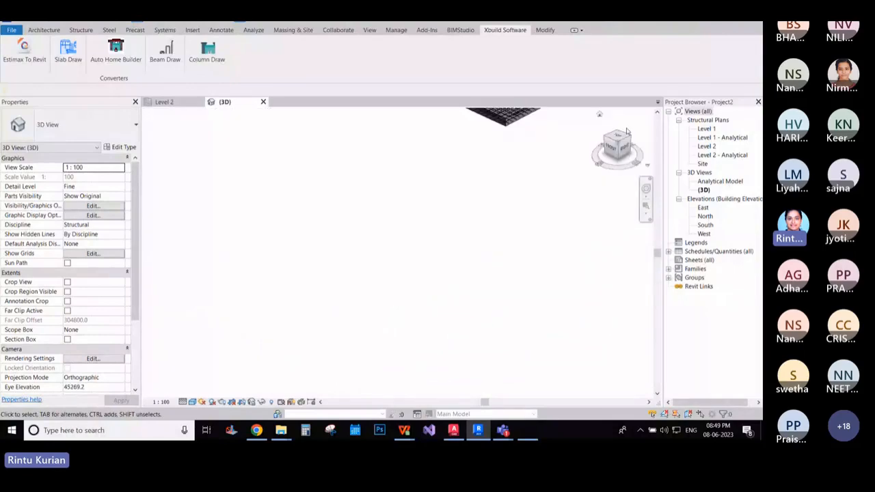
click(622, 134)
scroll(493, 356, up, 3)
scroll(475, 392, up, 2)
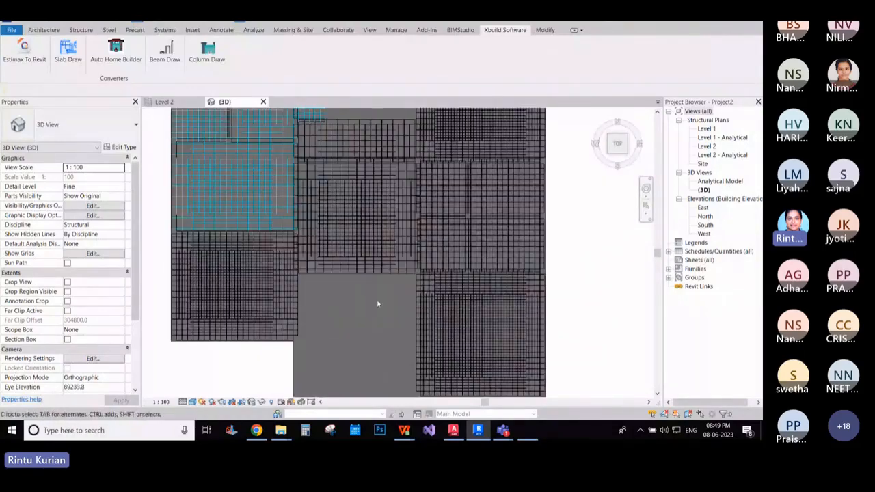
scroll(377, 300, down, 1)
scroll(378, 266, up, 2)
scroll(353, 340, down, 1)
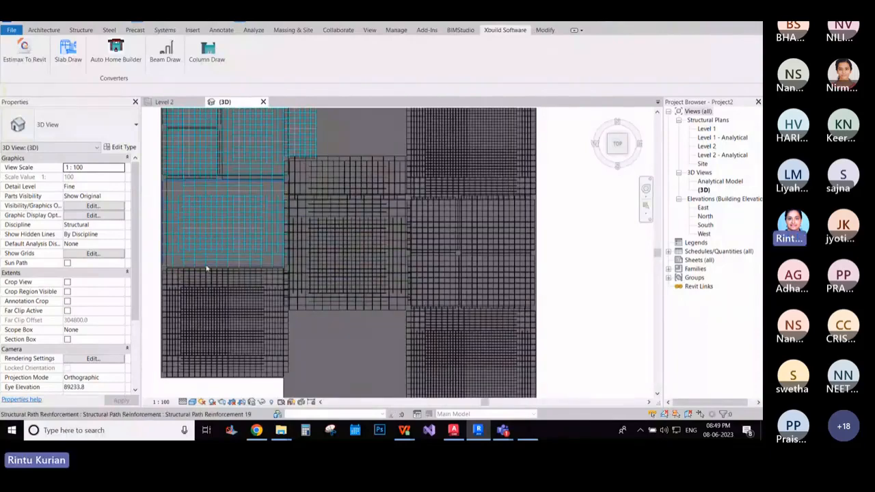
scroll(275, 264, down, 1)
scroll(252, 216, up, 2)
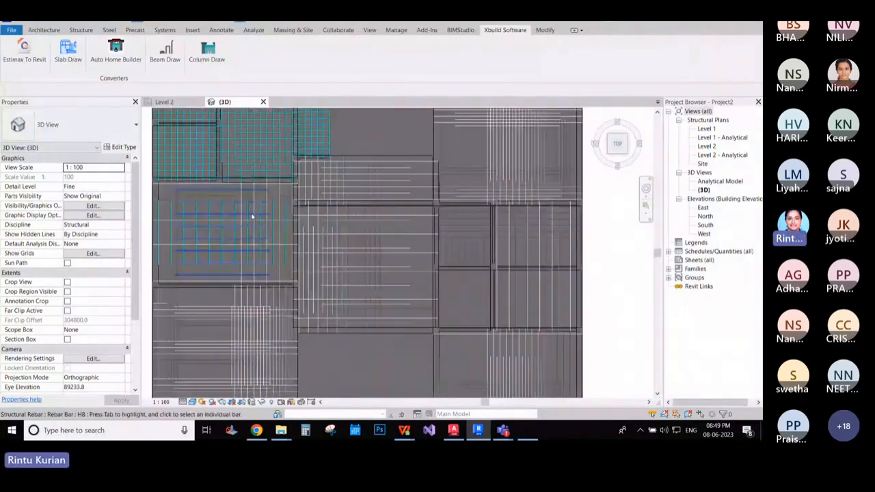
middle_drag(277, 165, 282, 183)
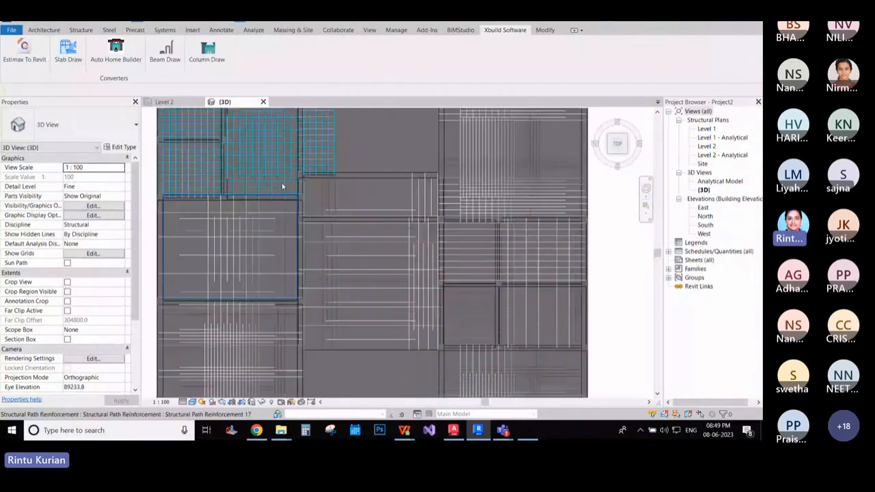
scroll(312, 197, down, 2)
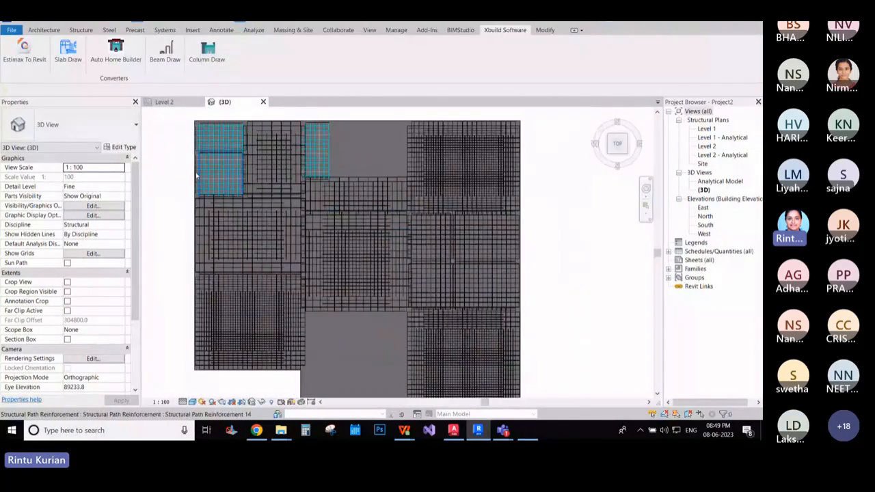
scroll(509, 274, up, 1)
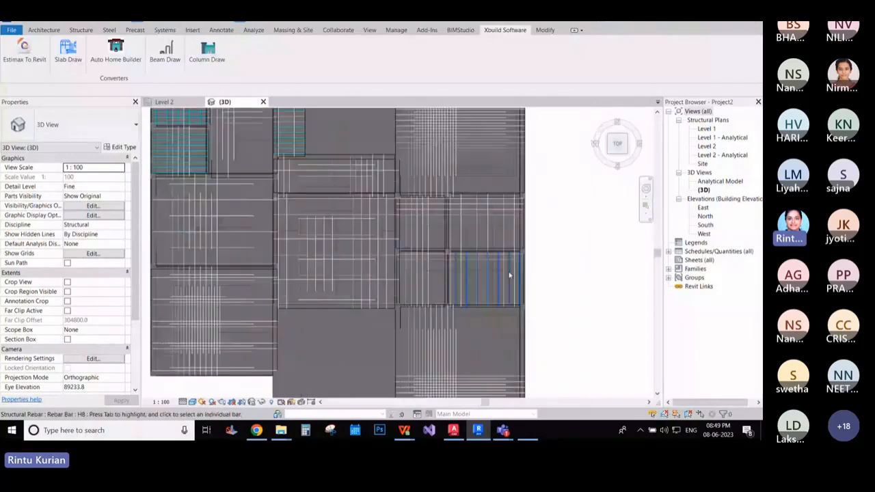
scroll(509, 274, up, 1)
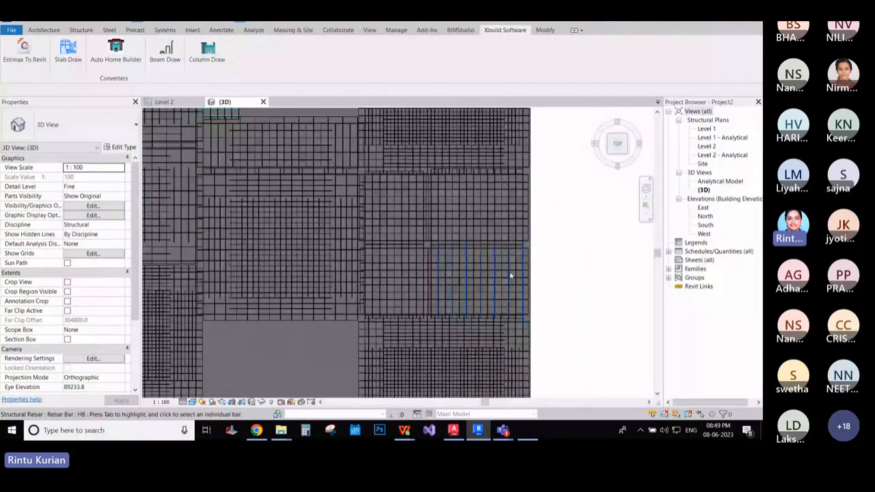
scroll(510, 275, up, 1)
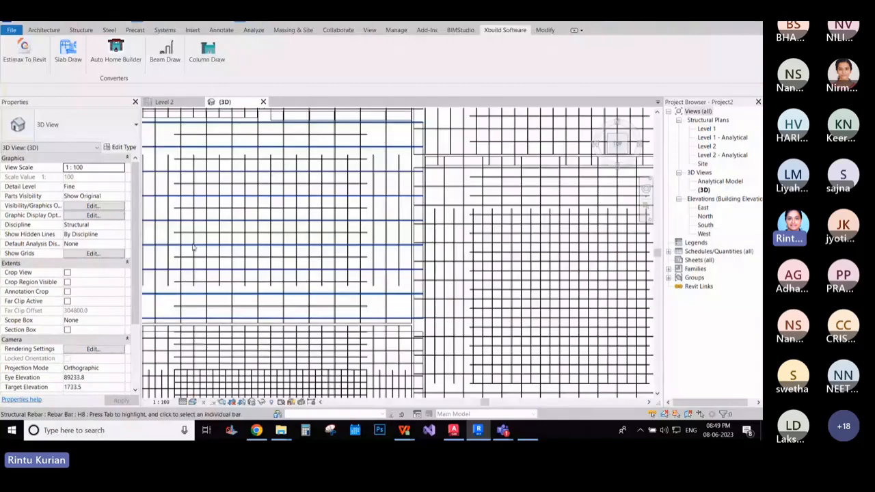
- Examine the bottom reinforcement layout across the whole slab from the top of the 3D model
scroll(194, 248, down, 3)
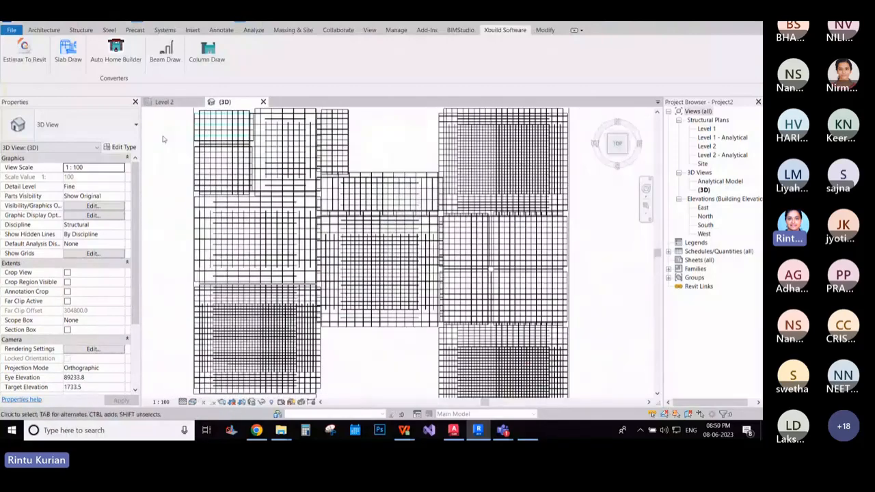
middle_drag(281, 186, 310, 255)
scroll(310, 254, up, 1)
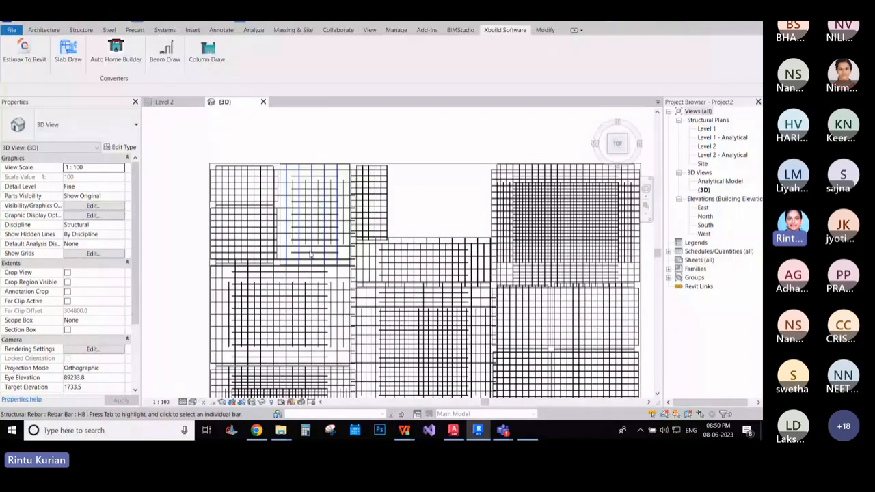
scroll(310, 254, down, 2)
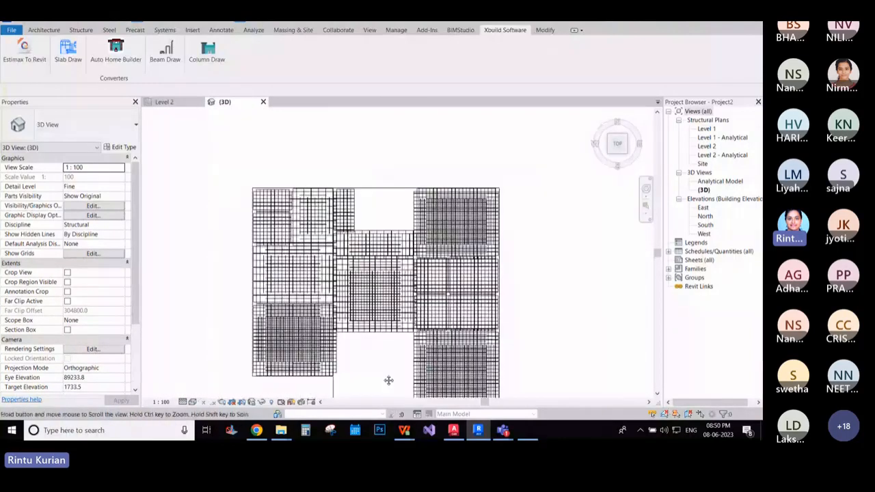
middle_drag(388, 380, 375, 342)
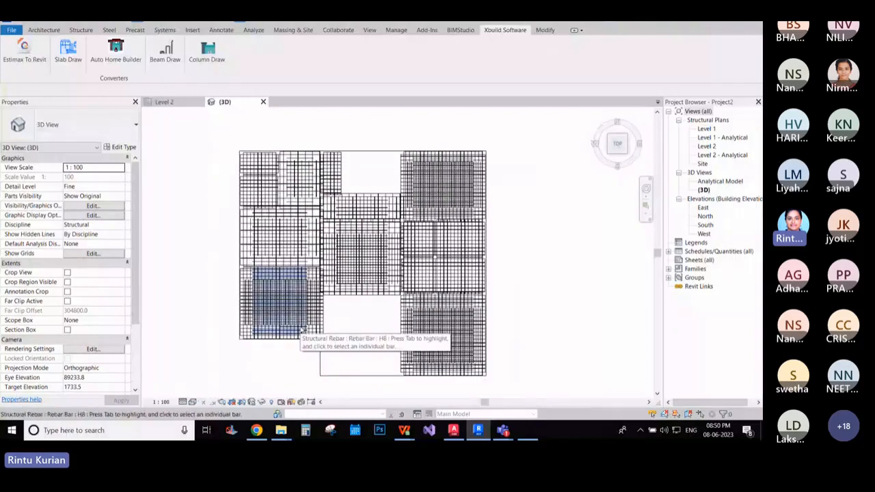
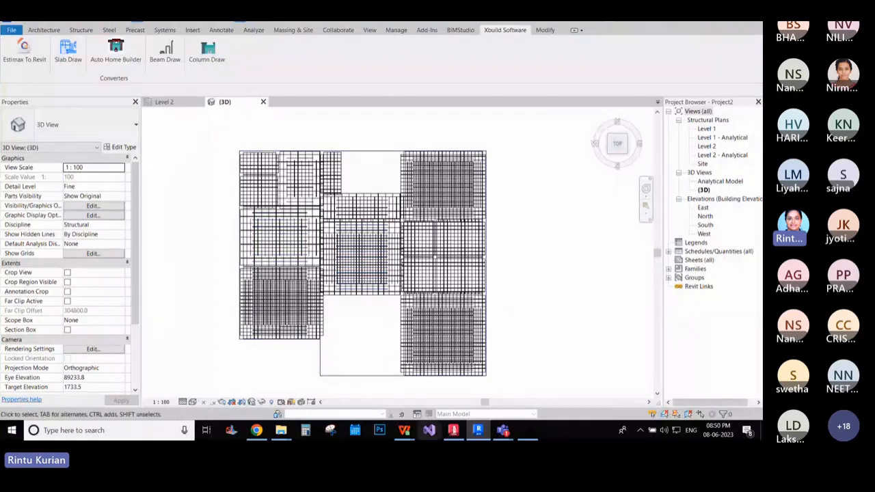
- Switch to the AutoCAD slab drawing and examine the bar lines and dimensions in the first floor top bar details plan
click(454, 430)
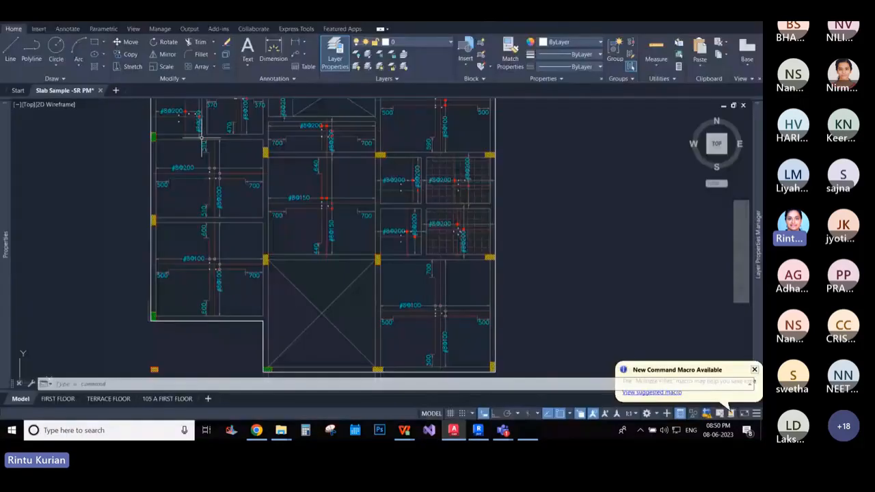
scroll(202, 138, down, 4)
scroll(254, 275, up, 4)
scroll(254, 276, down, 3)
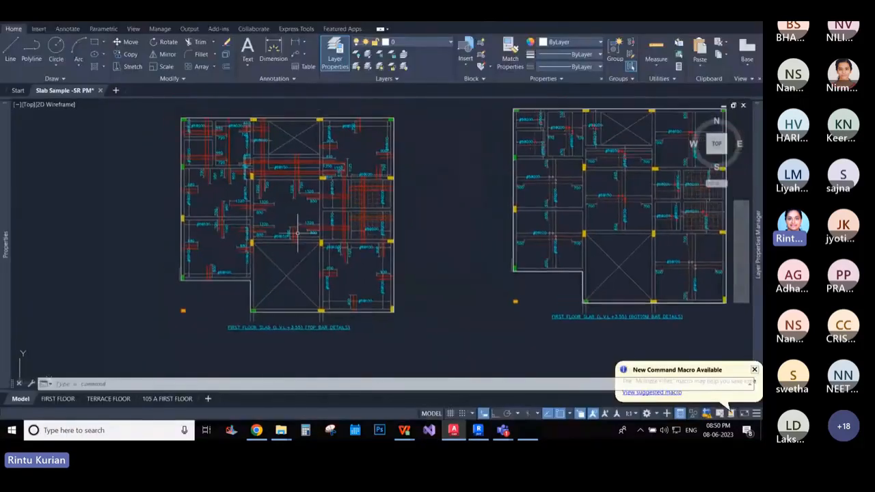
scroll(298, 232, up, 5)
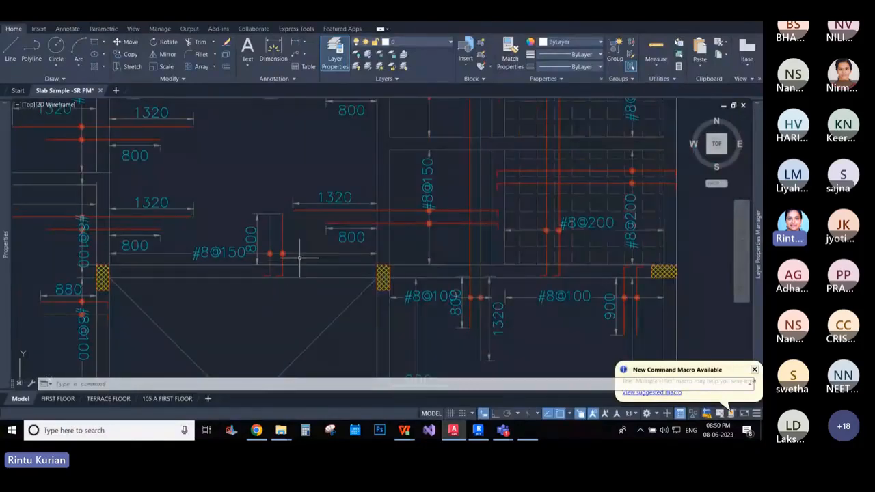
scroll(300, 258, up, 2)
scroll(287, 279, down, 4)
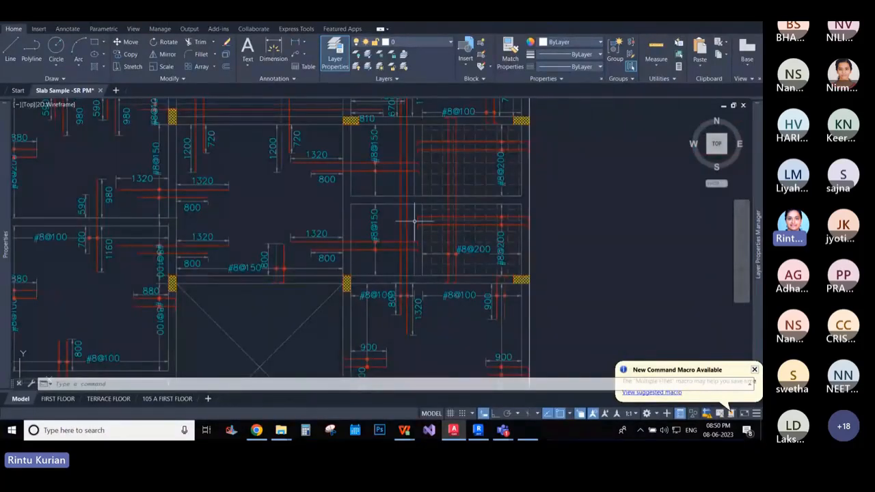
scroll(414, 221, down, 5)
scroll(530, 229, up, 5)
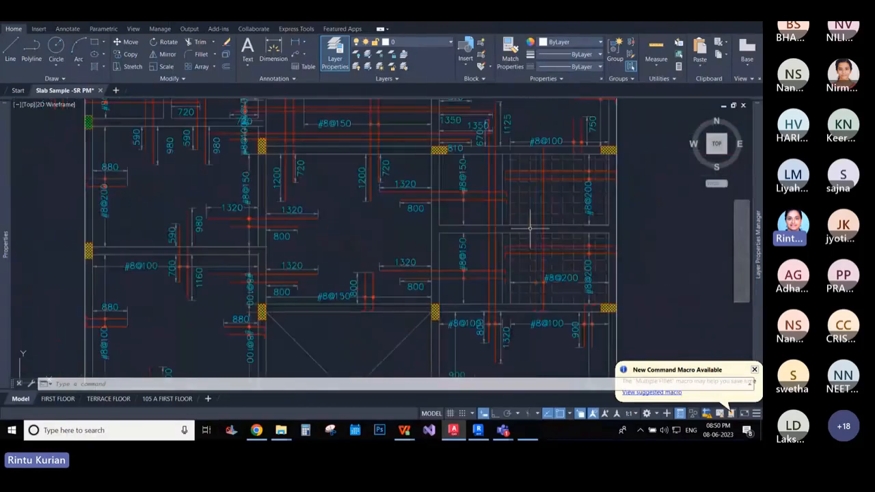
middle_drag(452, 202, 322, 212)
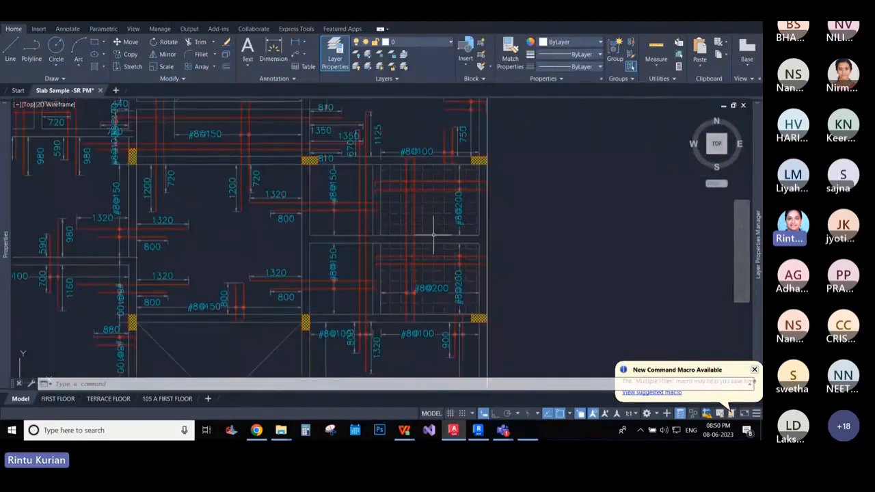
scroll(351, 233, down, 2)
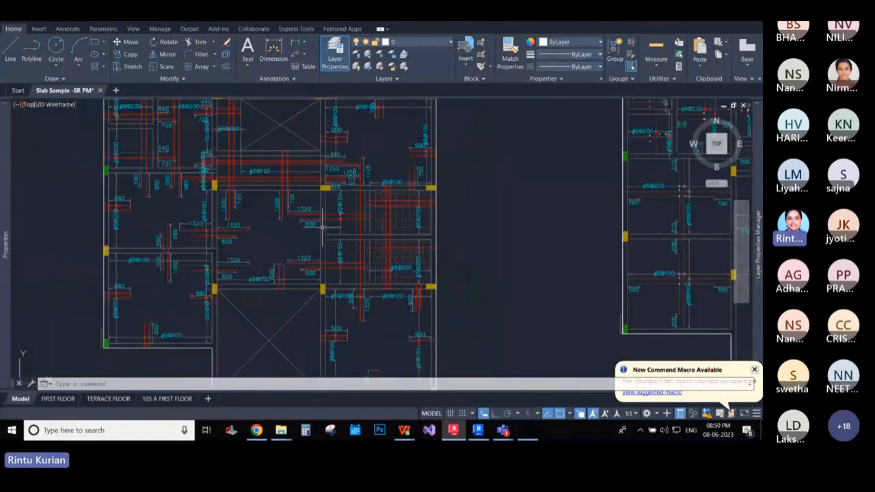
scroll(322, 227, up, 2)
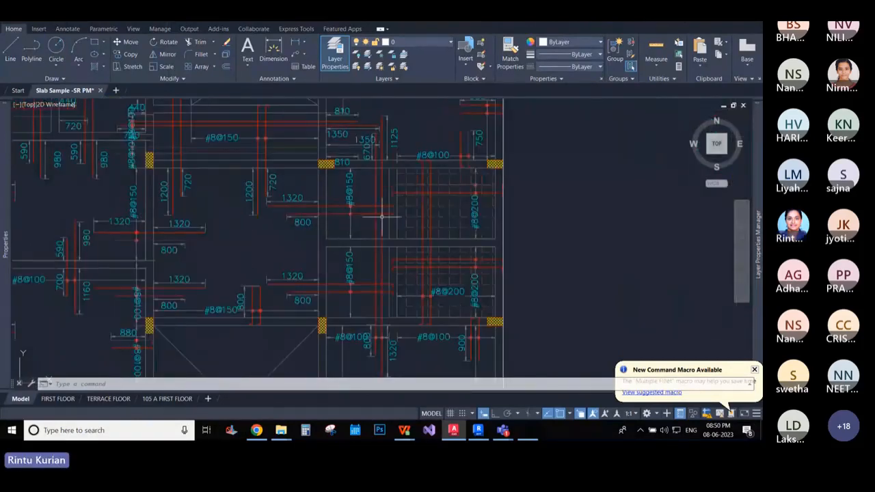
scroll(342, 229, down, 2)
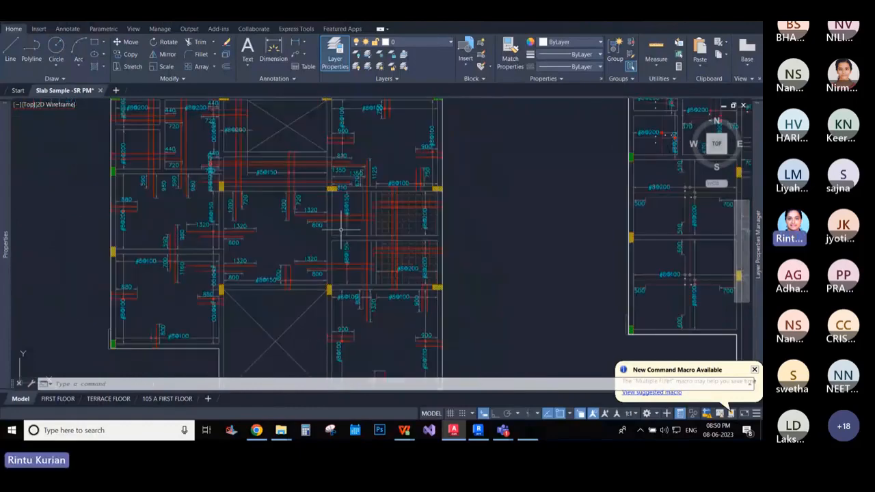
- Select a top bar line on layer SRC_SLAB_TOPBAR and extend the selection with Select Similar, including the short bar above the crossed opening
scroll(341, 230, up, 4)
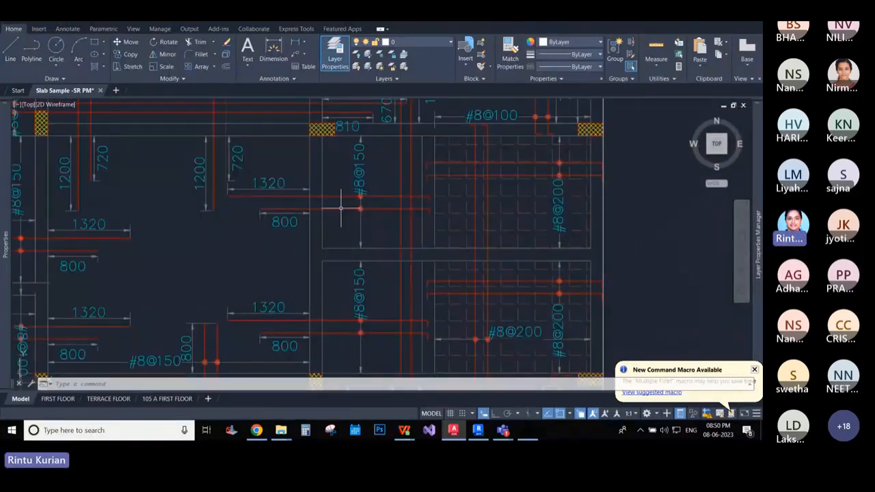
click(340, 208)
right_click(341, 208)
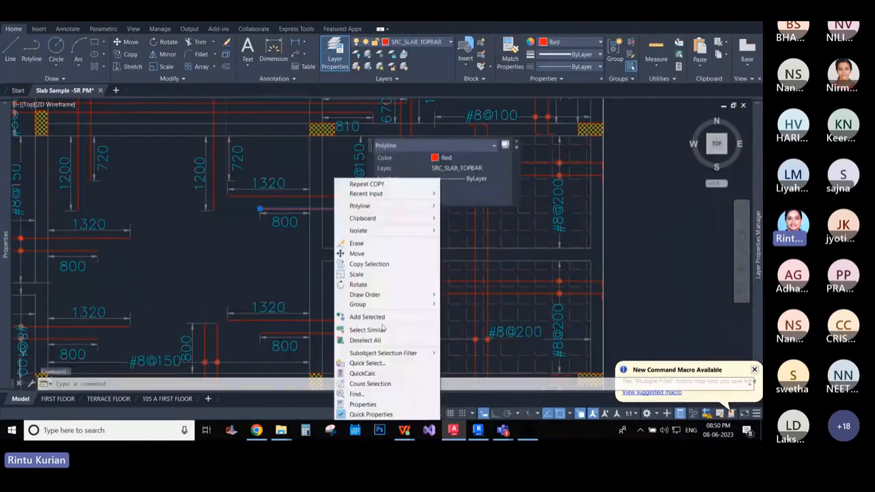
click(380, 330)
scroll(361, 200, down, 5)
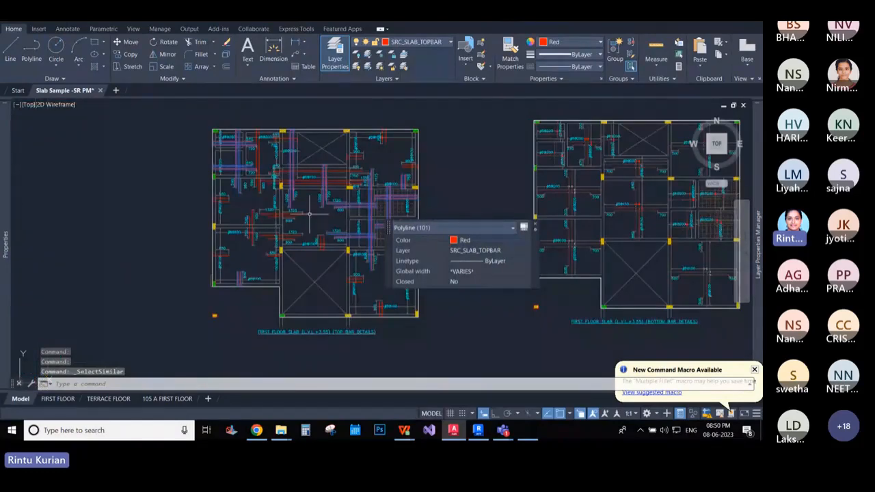
scroll(310, 214, up, 2)
scroll(287, 320, up, 5)
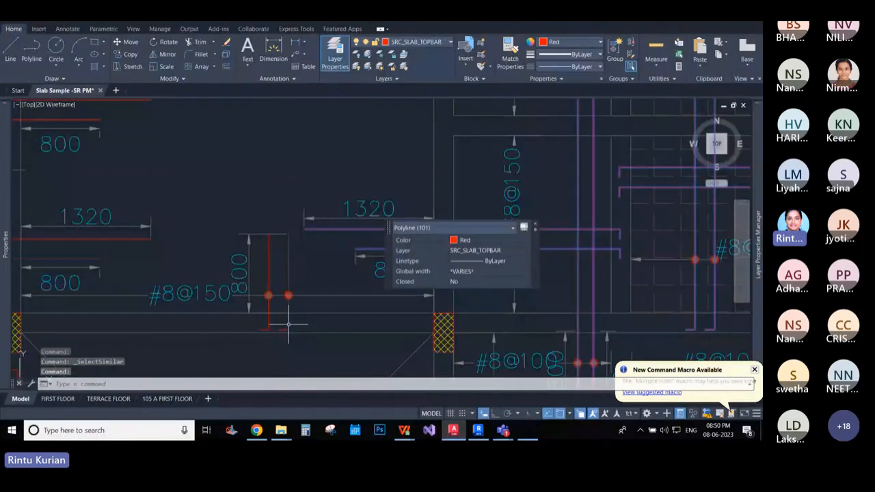
right_click(288, 325)
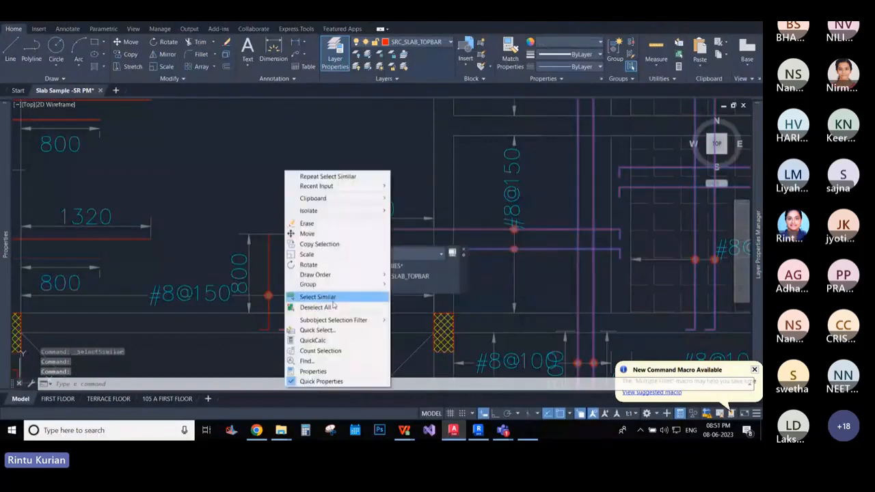
click(332, 299)
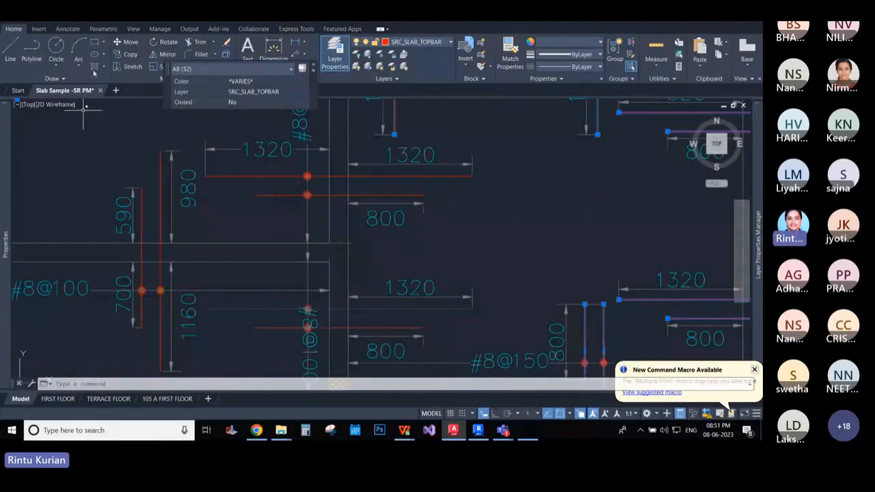
- Explode the selected top bar objects and check the top bar details plan
click(225, 54)
scroll(293, 179, down, 6)
scroll(288, 212, down, 5)
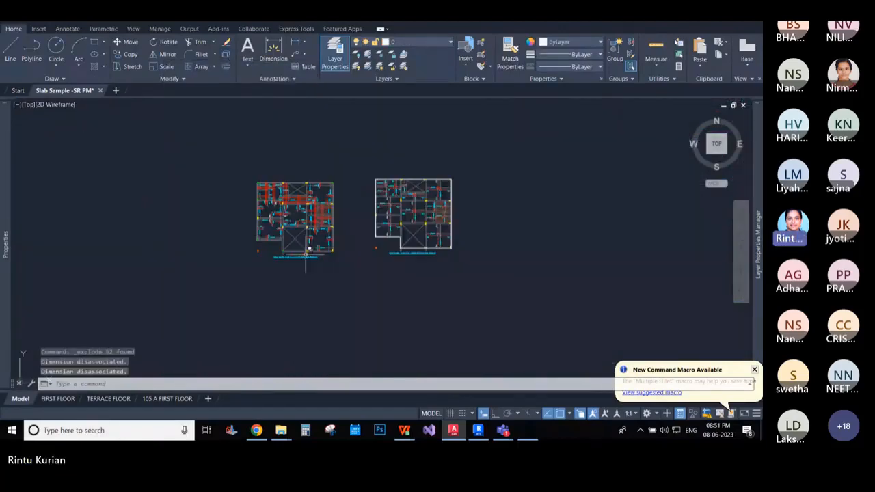
scroll(349, 225, up, 3)
scroll(348, 227, up, 2)
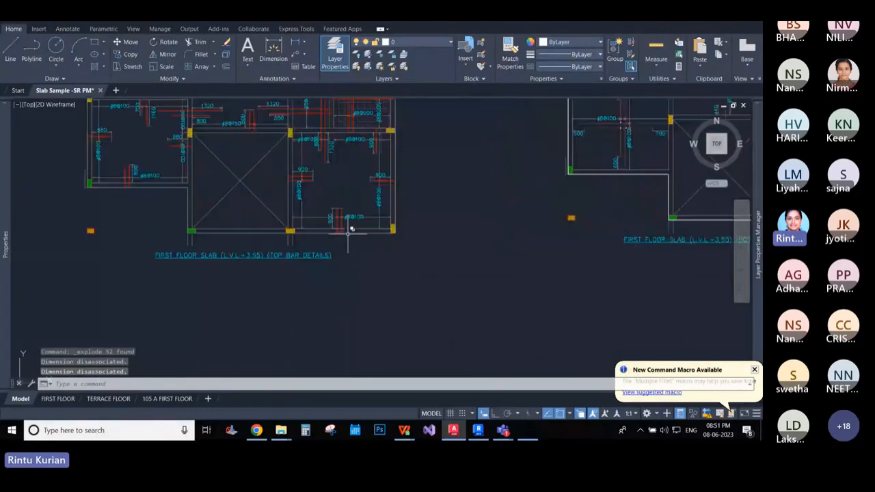
click(348, 234)
key(Escape)
scroll(249, 266, down, 7)
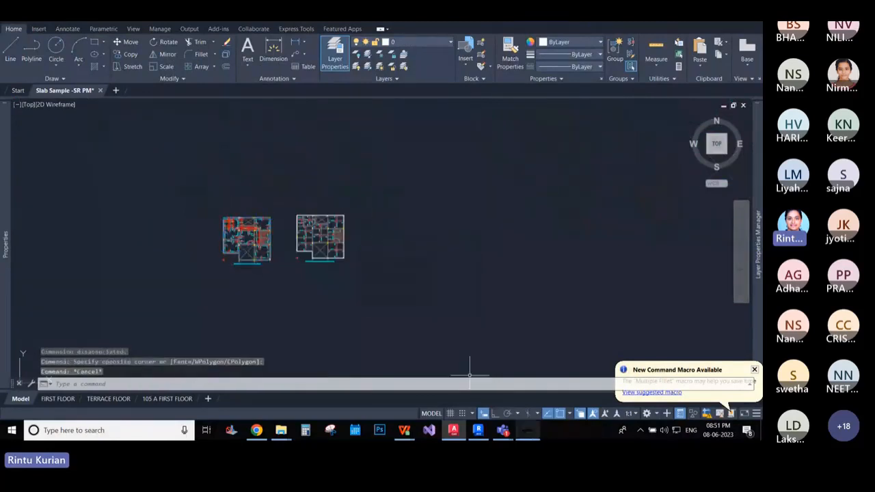
- Switch to Revit, start Slab Draw with the Top bar option, and pick the top bar plan's outer slab outline in AutoCAD
click(479, 431)
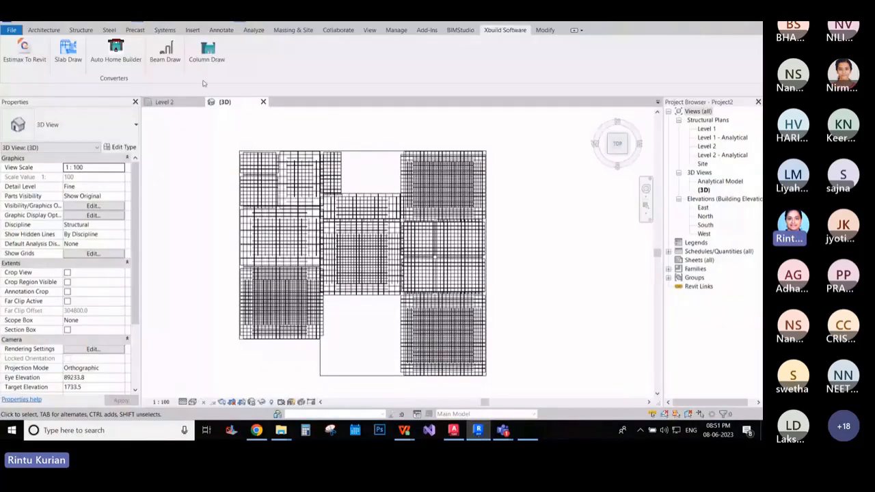
click(67, 63)
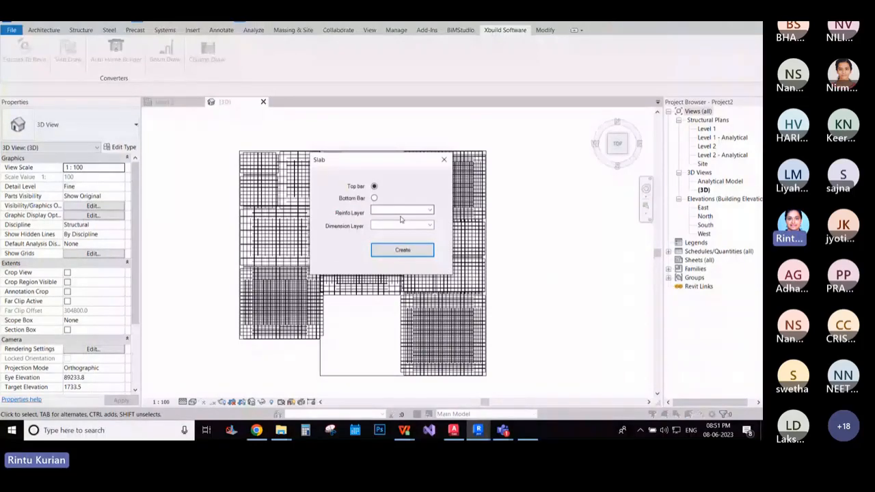
key(alt+Tab)
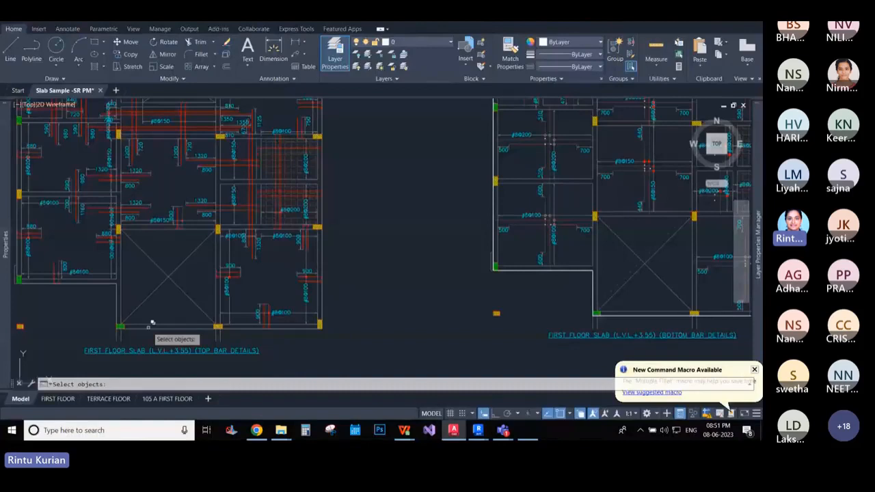
click(149, 326)
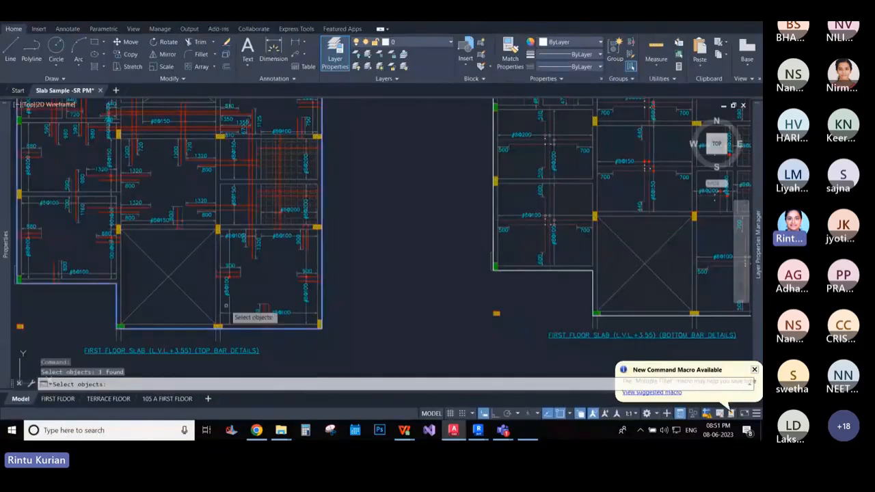
key(Return)
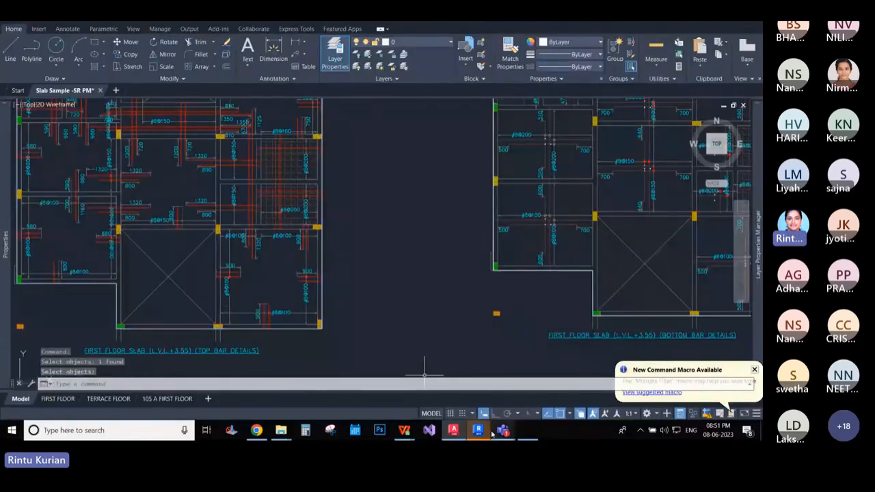
mouse_move(480, 431)
click(443, 402)
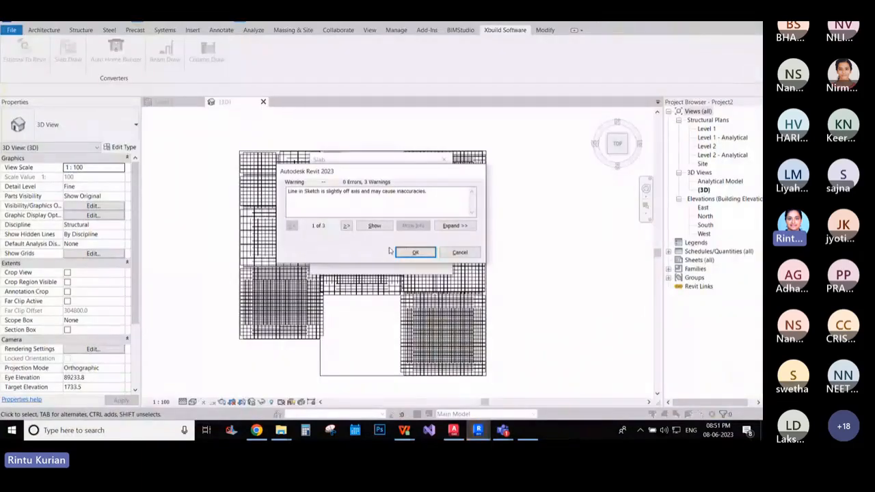
click(414, 253)
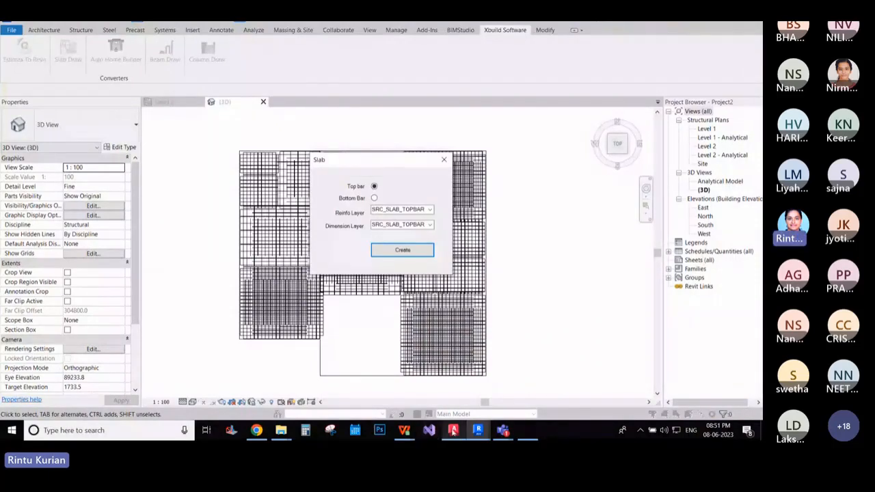
- Switch to AutoCAD and select the entire first floor top bar details plan as the objects for the slab conversion
click(452, 432)
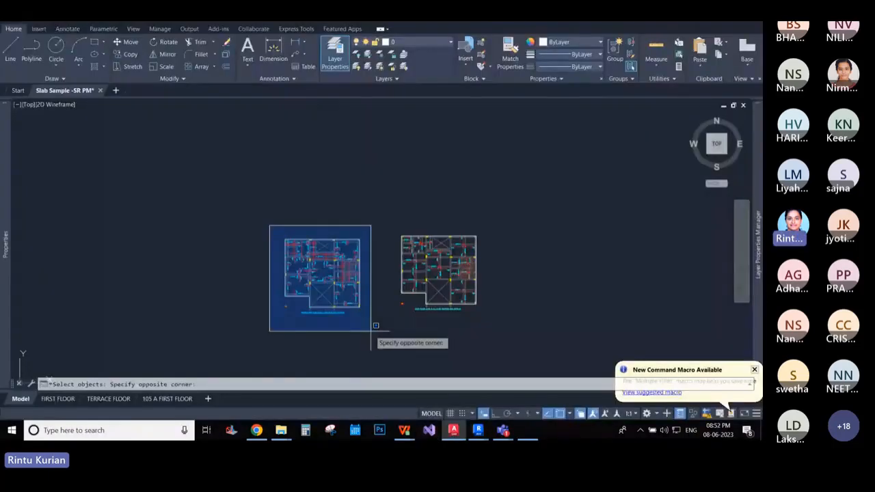
click(370, 331)
key(Return)
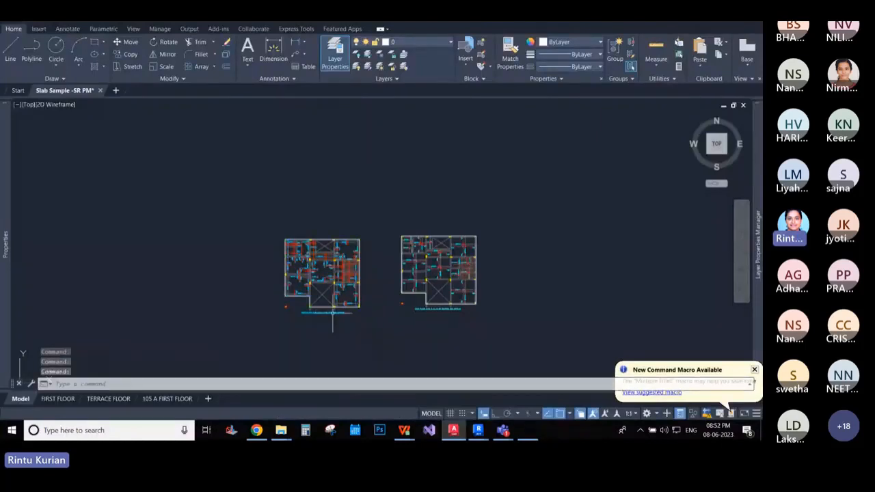
scroll(327, 290, up, 4)
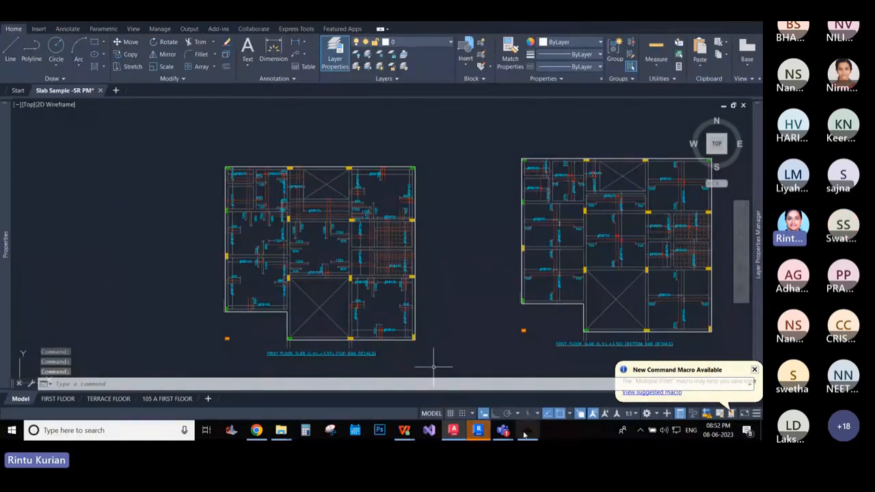
- Return to Revit, accept the off-axis sketch line warnings and finish the top bar slab conversion
mouse_move(478, 430)
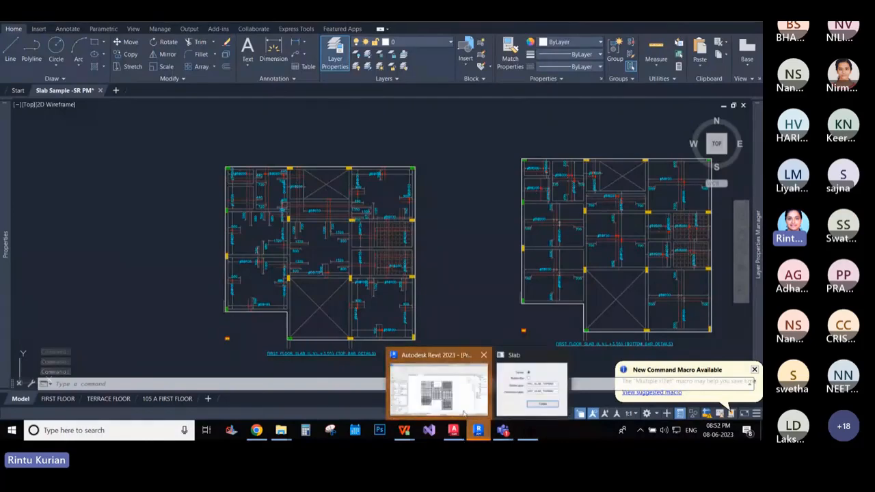
click(439, 389)
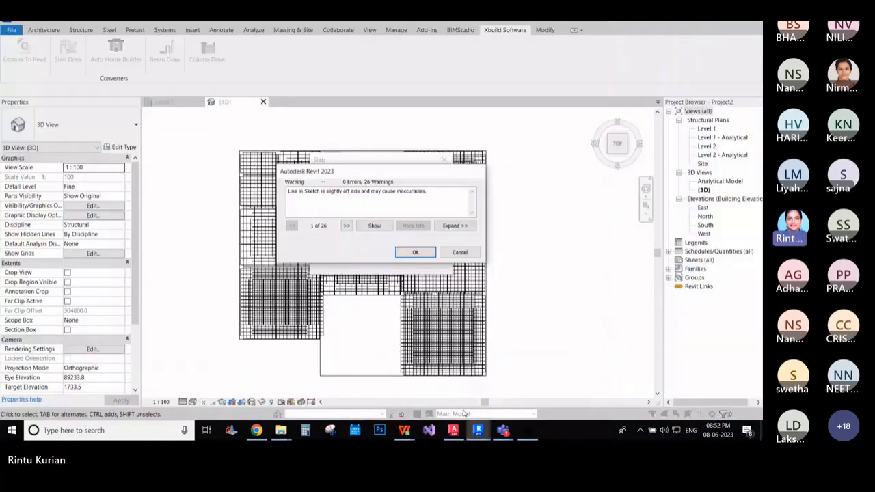
click(413, 253)
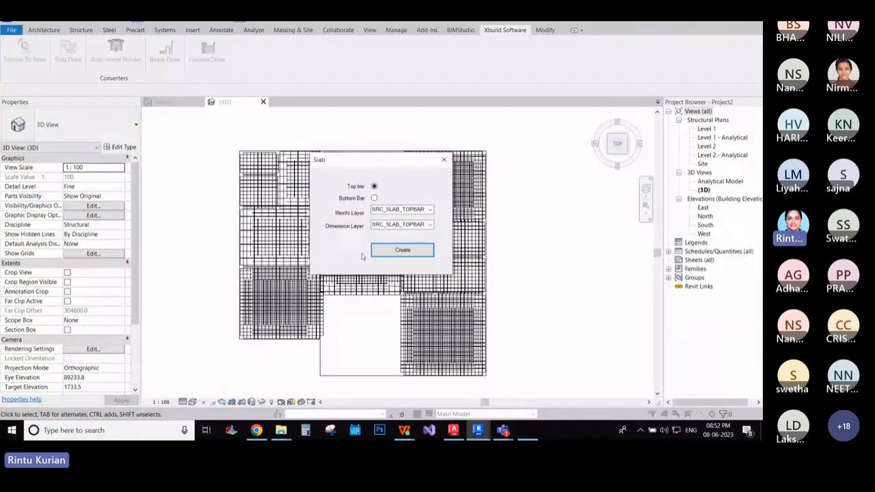
click(380, 251)
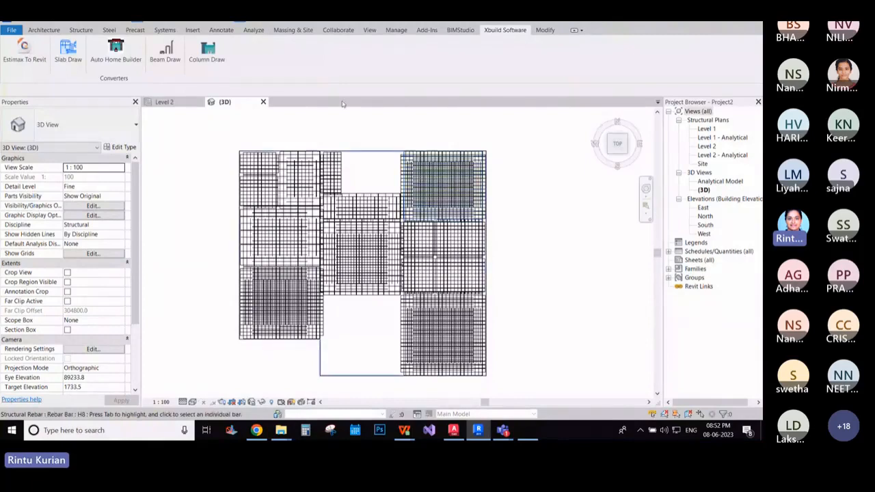
- Fit the 3D view and compare the generated top bar reinforcement with the bent #8@100 edge bars in the AutoCAD top bar plan
key(z)
key(e)
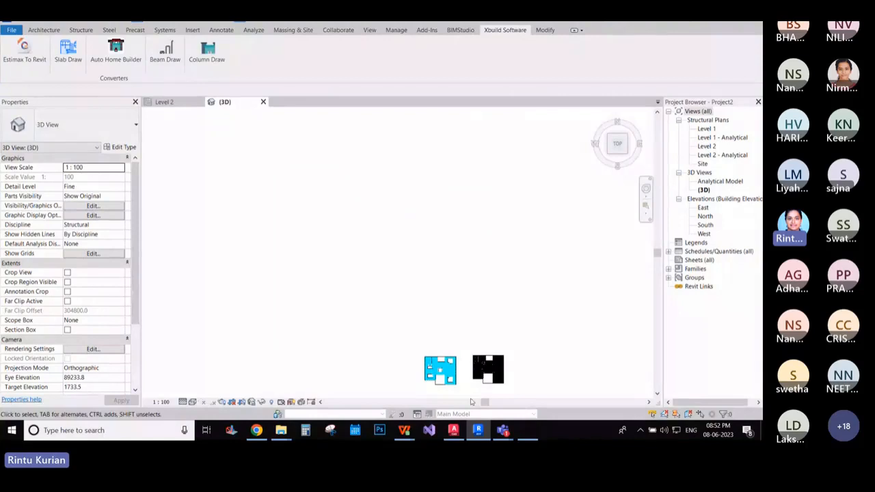
scroll(444, 383, up, 8)
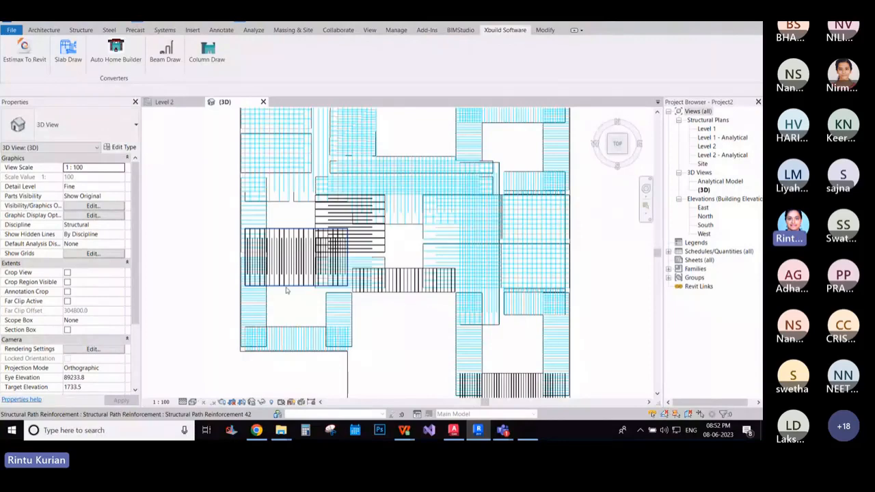
key(alt+Tab)
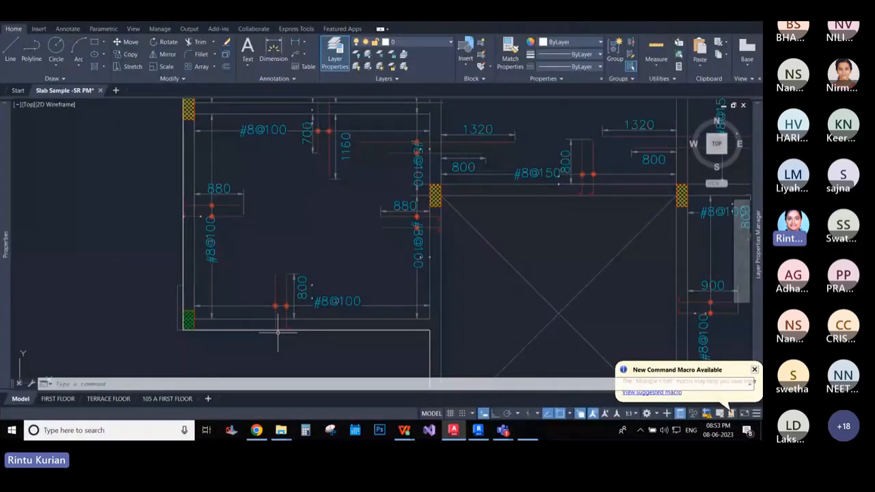
scroll(278, 333, up, 4)
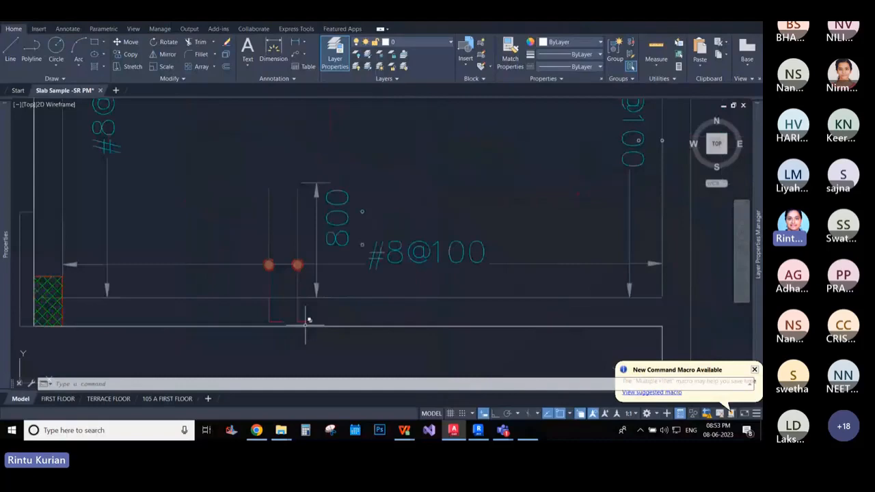
- Back in Revit, select the path reinforcement along the lower-left panel's outer edge and set its primary bar start and end hooks to Standard - 90 deg
click(475, 435)
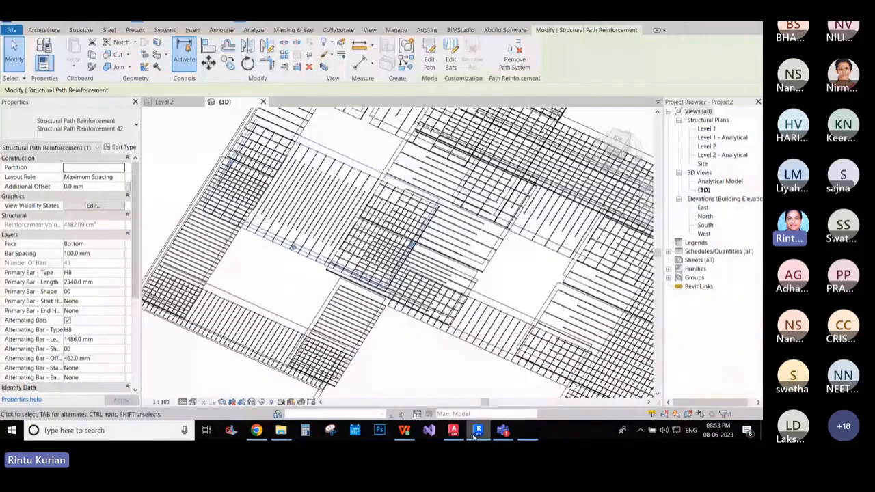
scroll(260, 340, up, 1)
click(260, 340)
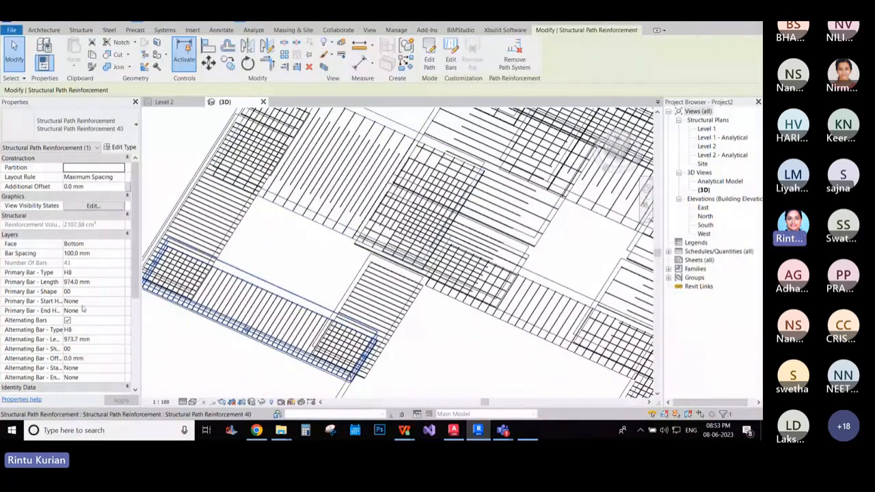
click(119, 302)
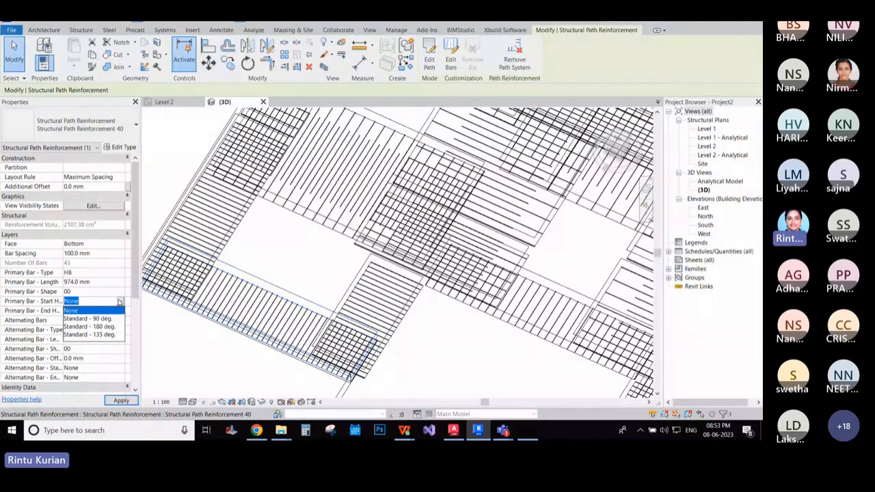
click(87, 318)
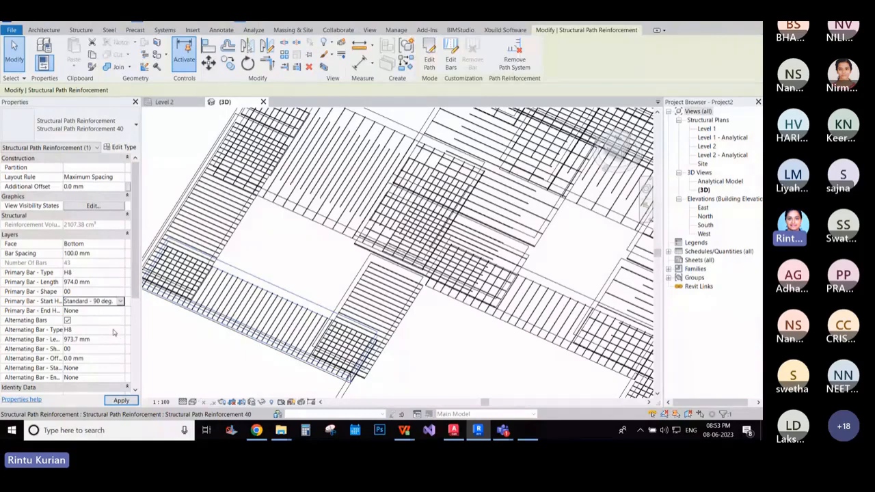
click(112, 329)
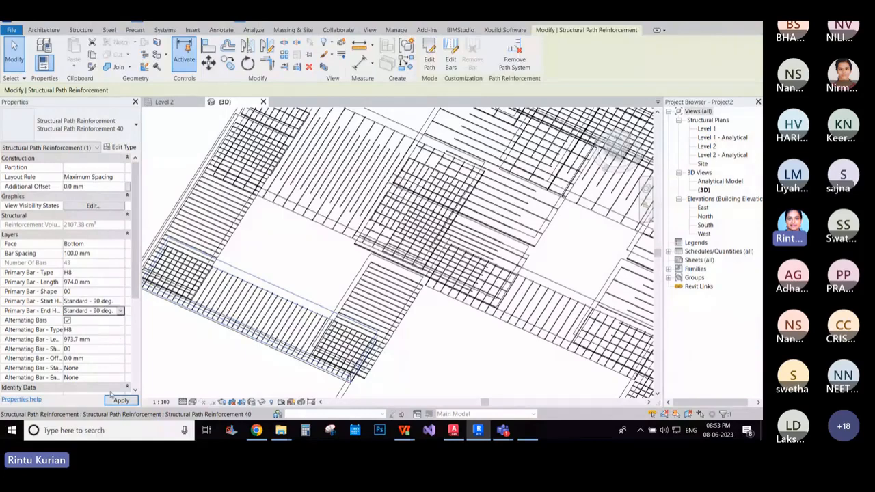
click(118, 400)
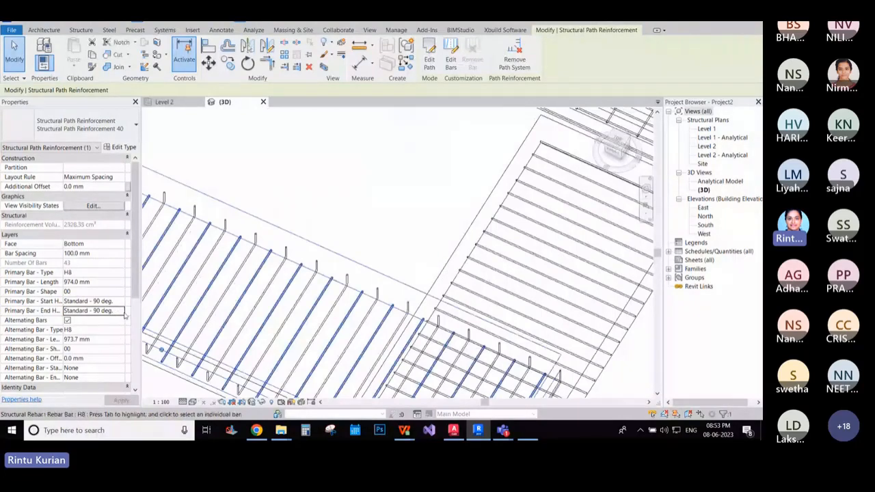
- Set the edge path reinforcement's primary bar end hook to None and its alternating bar start hook to Standard - 90 deg
click(122, 312)
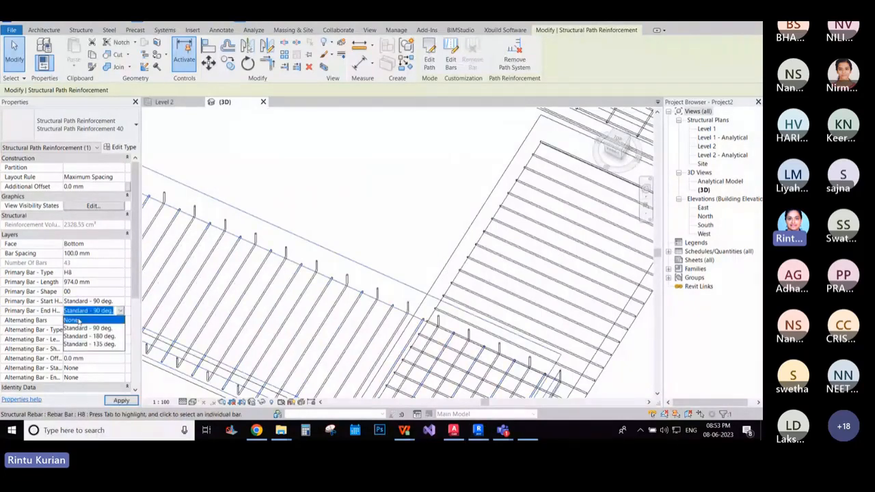
click(74, 320)
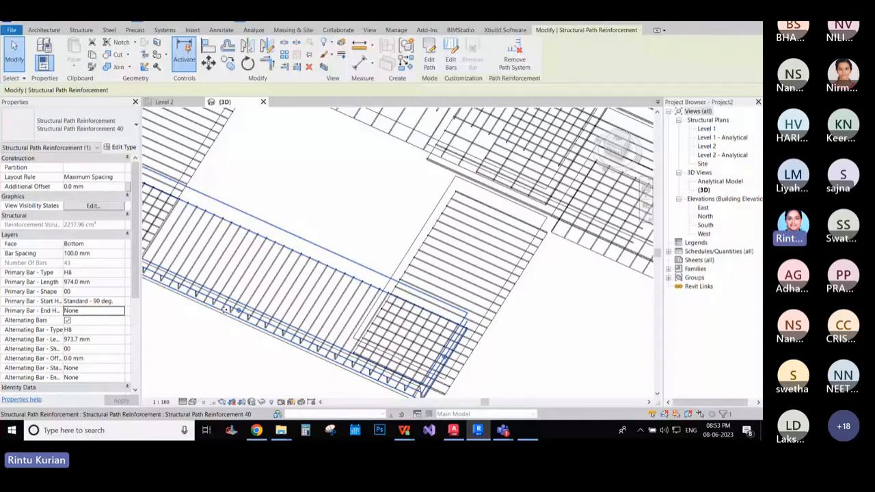
middle_drag(343, 328, 464, 293)
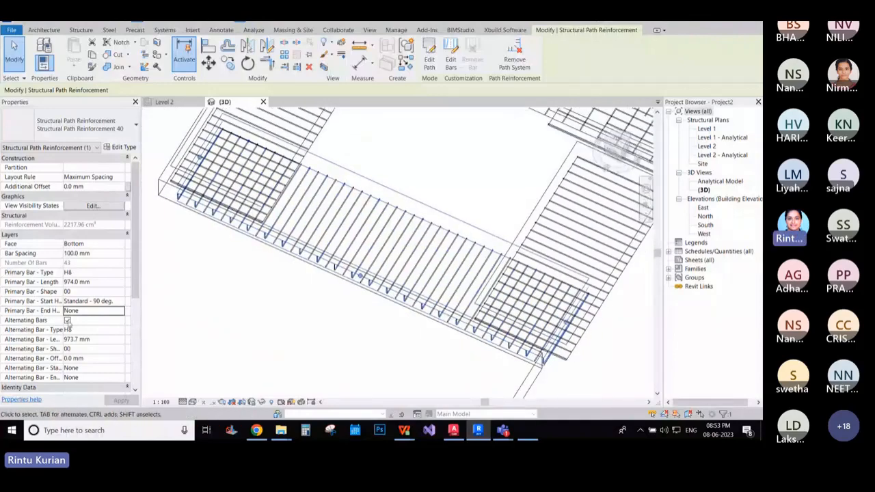
scroll(99, 342, down, 1)
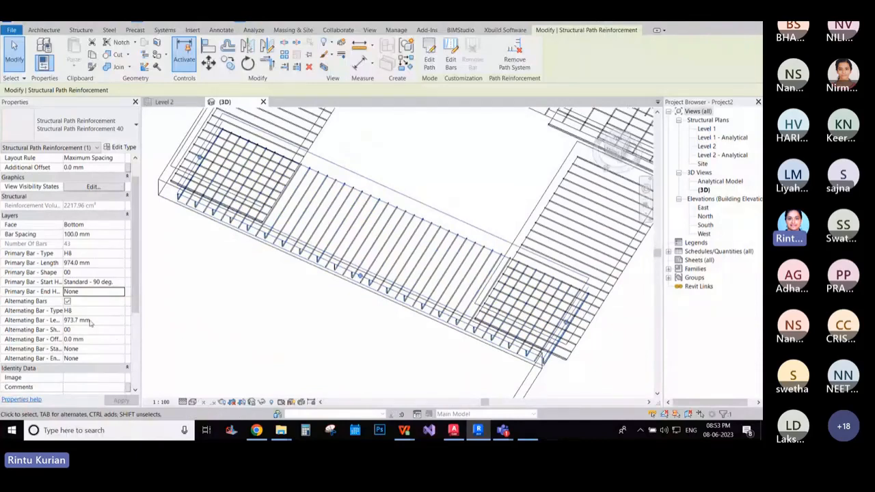
click(91, 349)
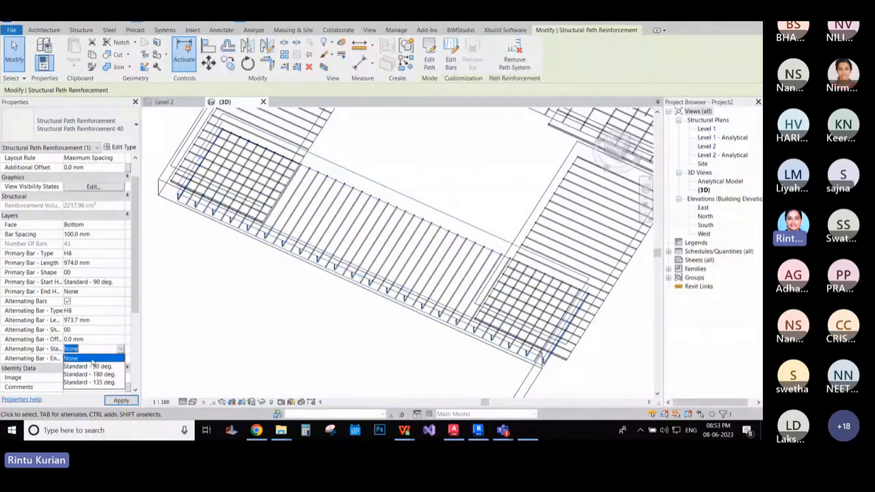
click(89, 366)
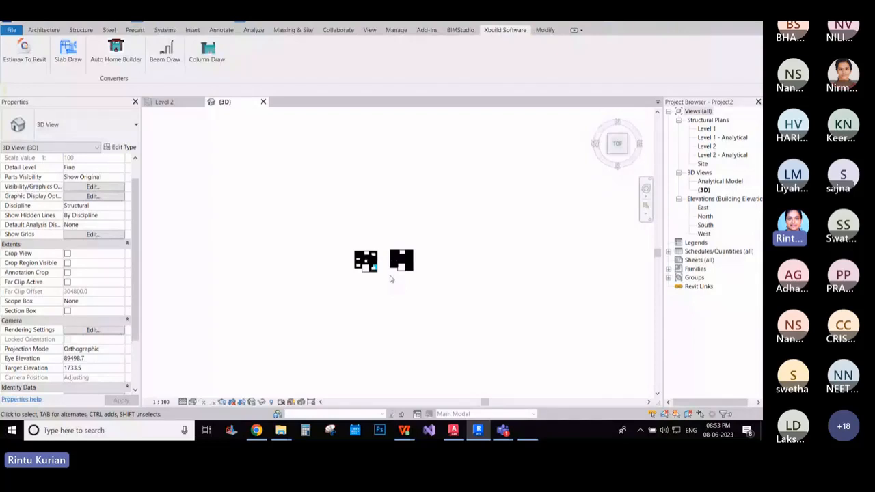
- Examine the top bar slab's path reinforcement panel by panel in the top view
scroll(371, 260, up, 5)
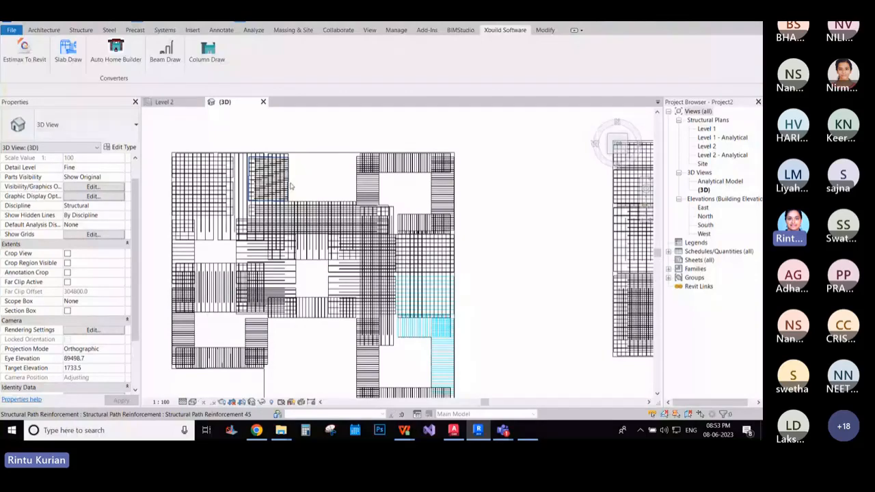
scroll(290, 186, down, 3)
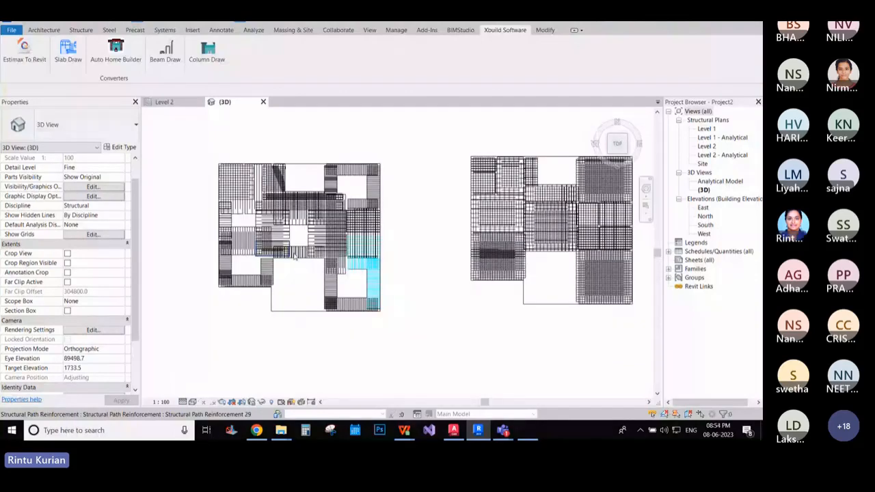
scroll(229, 261, up, 3)
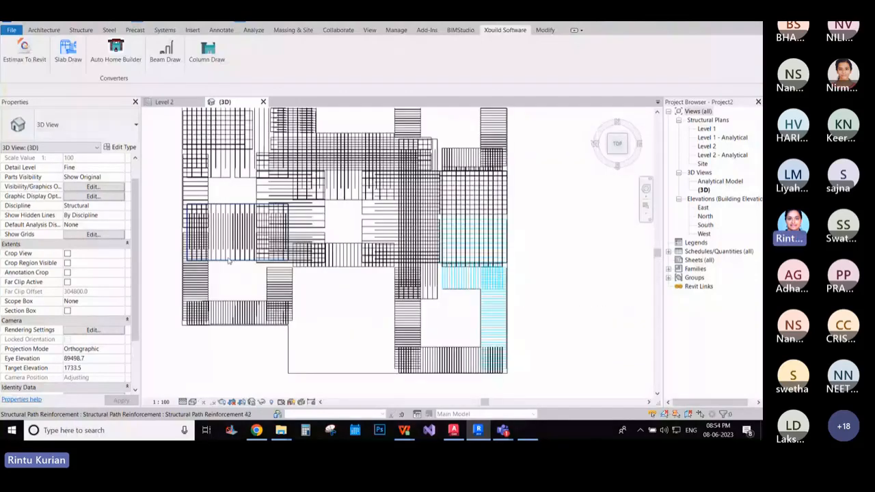
scroll(290, 236, down, 3)
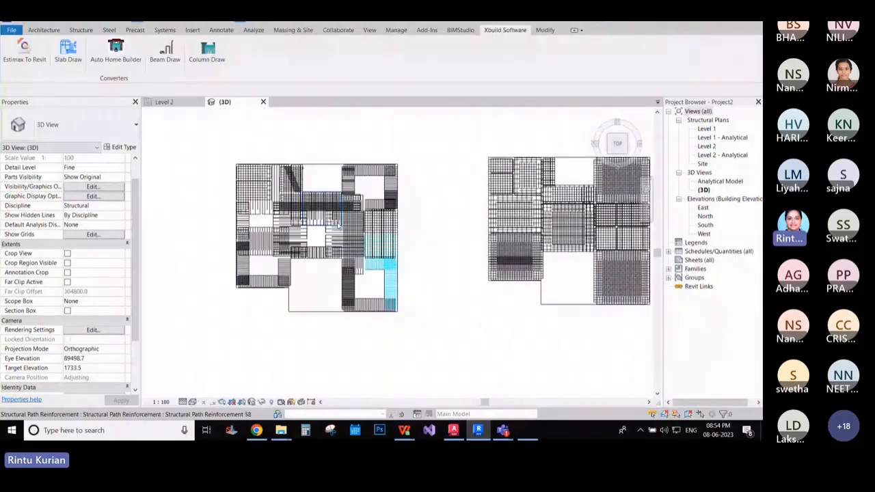
scroll(336, 224, up, 2)
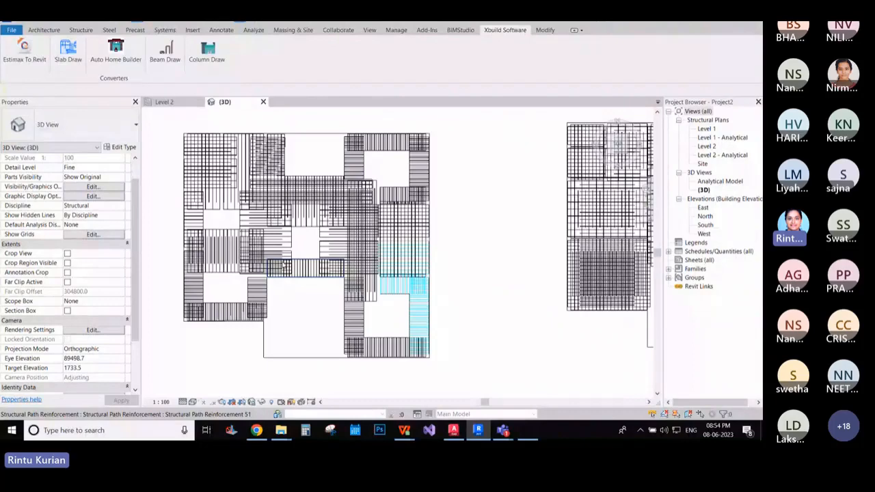
click(300, 199)
click(333, 126)
- Select the horizontal H8 bar set in the bottom bar slab's middle-left panel and review its rebar properties
middle_drag(626, 209, 483, 271)
scroll(483, 271, up, 2)
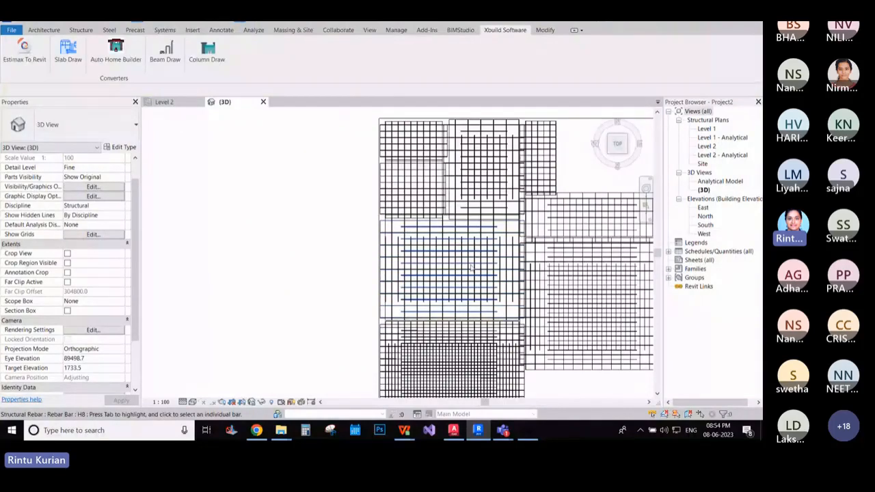
click(470, 268)
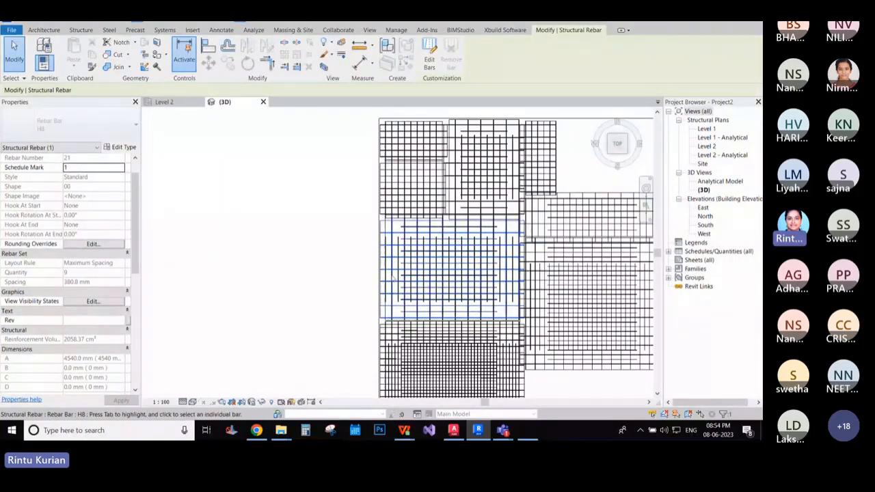
scroll(411, 268, down, 2)
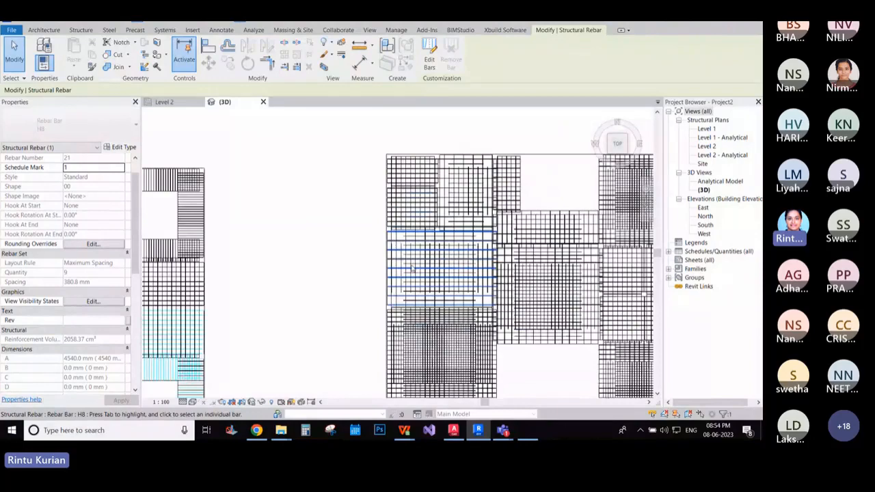
scroll(411, 268, down, 2)
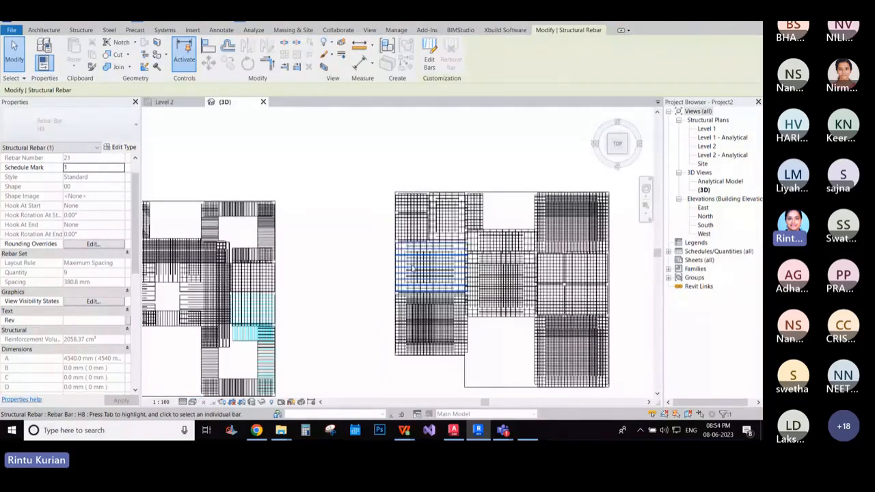
- Select the bottom bar slab's floor to check its properties and available reinforcement tools, and view both slabs together
click(506, 196)
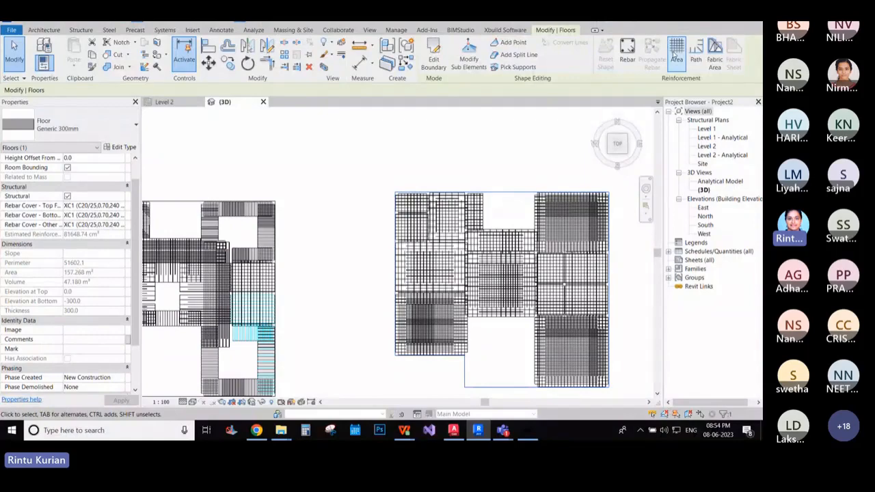
scroll(472, 154, down, 2)
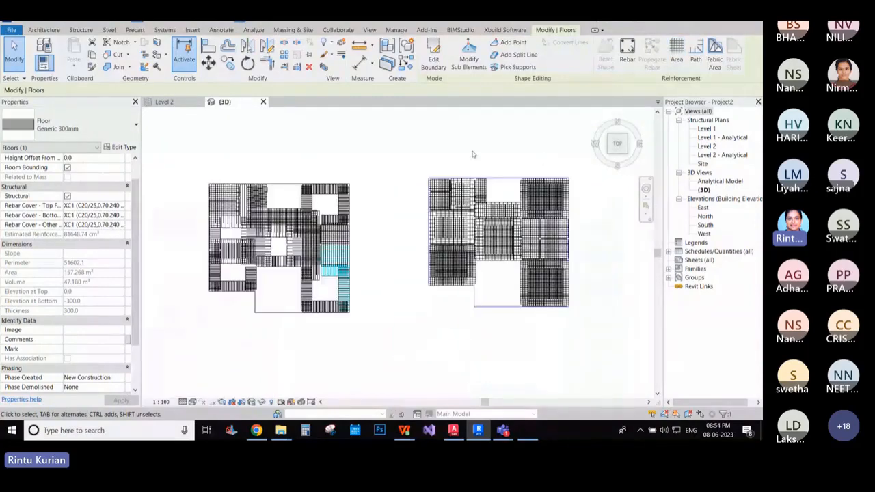
scroll(445, 161, down, 3)
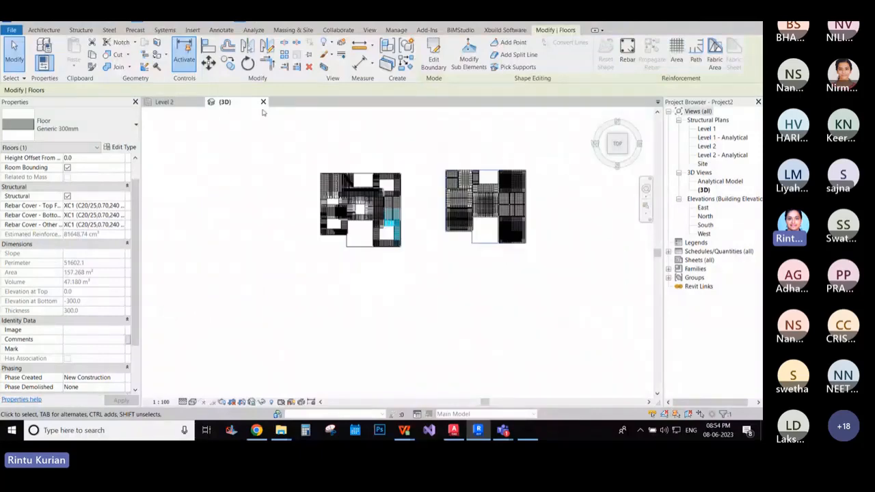
- Switch to AutoCAD, close the Slab Sample -SR PM drawing and open the recent drawing Reference - beam BBS
scroll(345, 236, down, 3)
scroll(335, 242, up, 3)
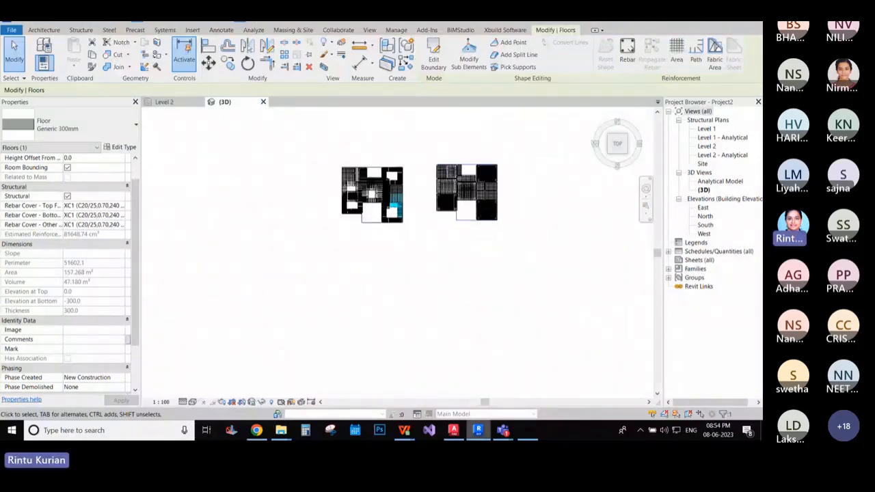
click(456, 431)
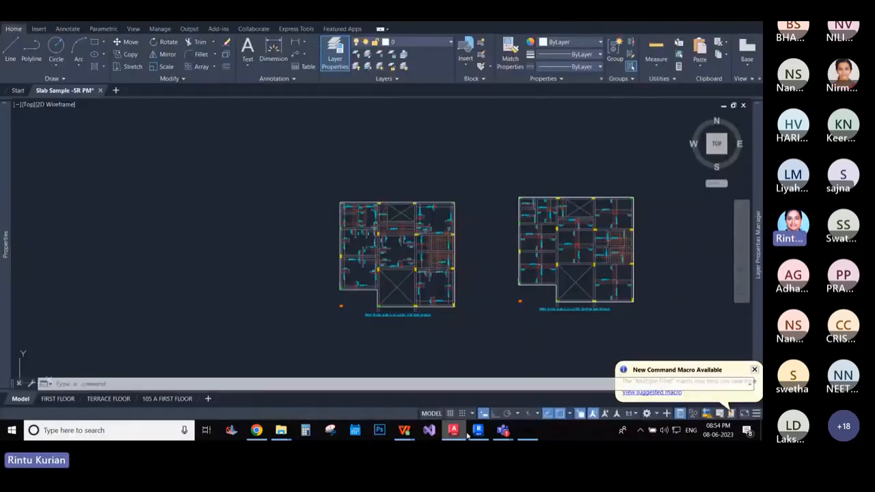
scroll(340, 259, down, 10)
scroll(346, 257, up, 5)
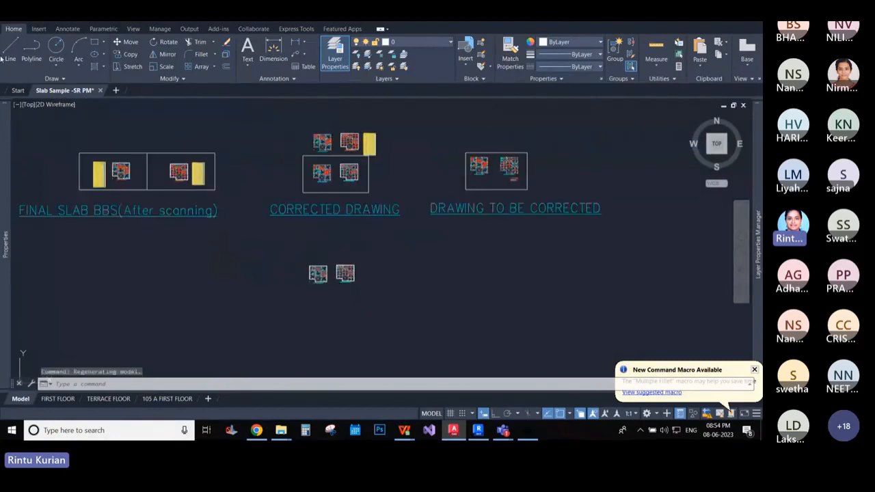
click(100, 90)
click(414, 243)
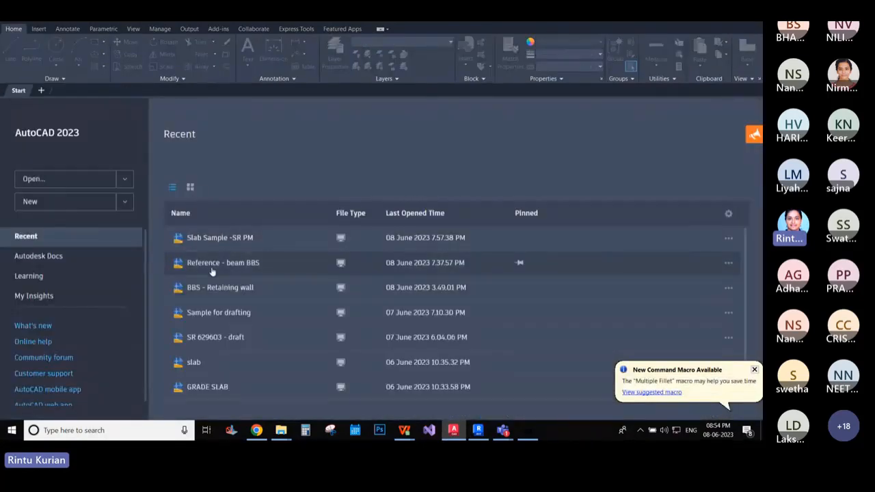
click(216, 264)
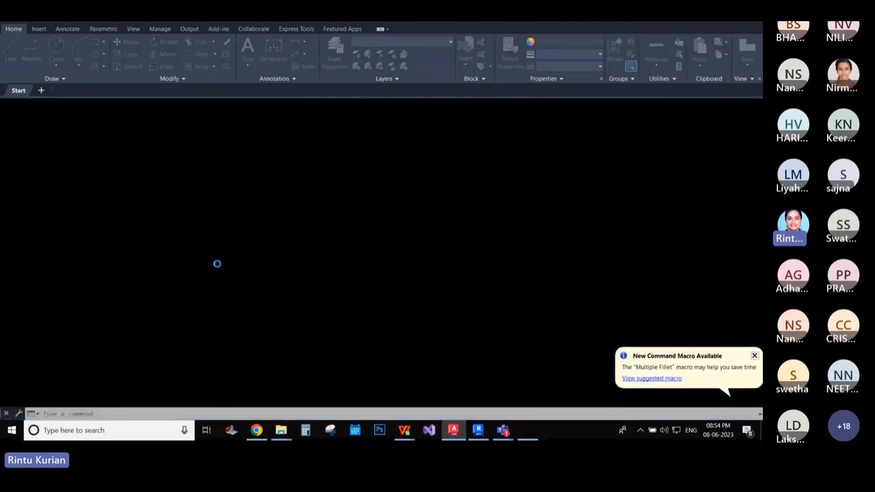
click(373, 204)
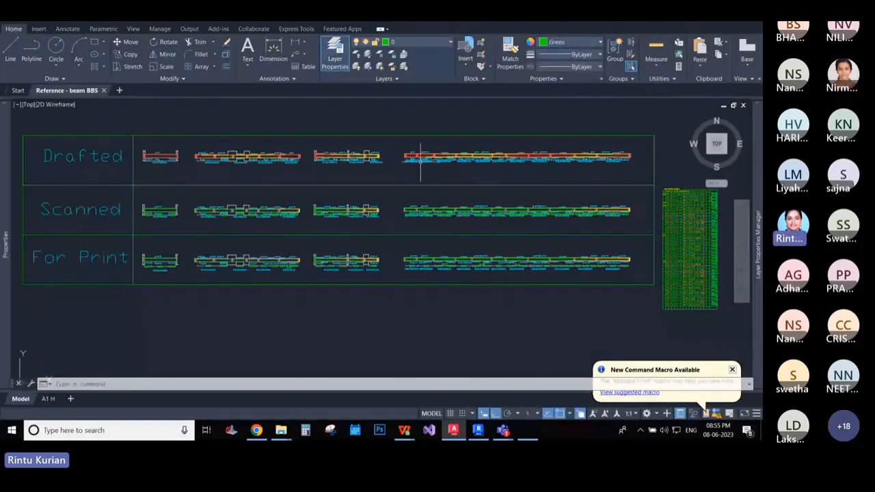
- Return to Revit, start Beam Draw with nothing selected and set the reinforcement layer to SRC_REINFO
key(alt+Tab)
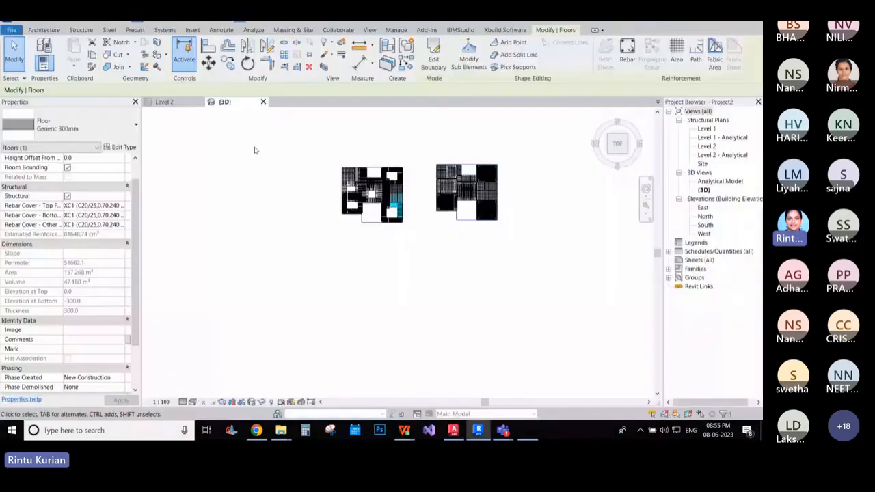
click(255, 151)
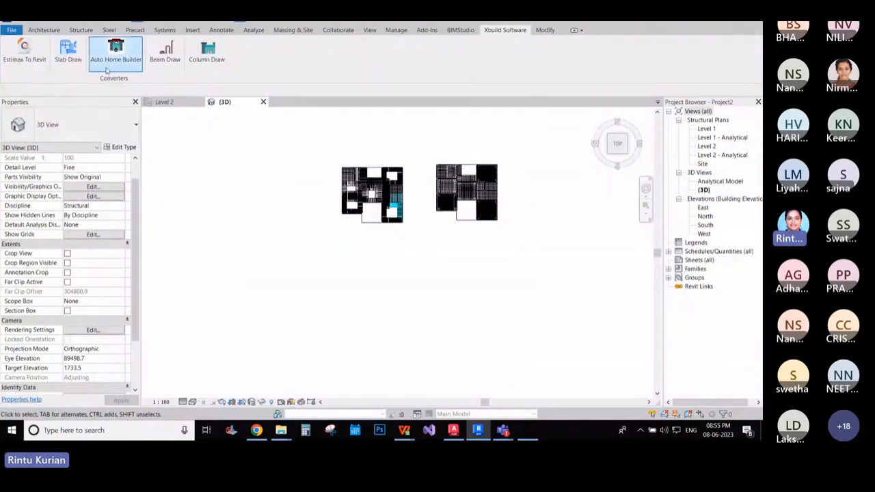
click(164, 65)
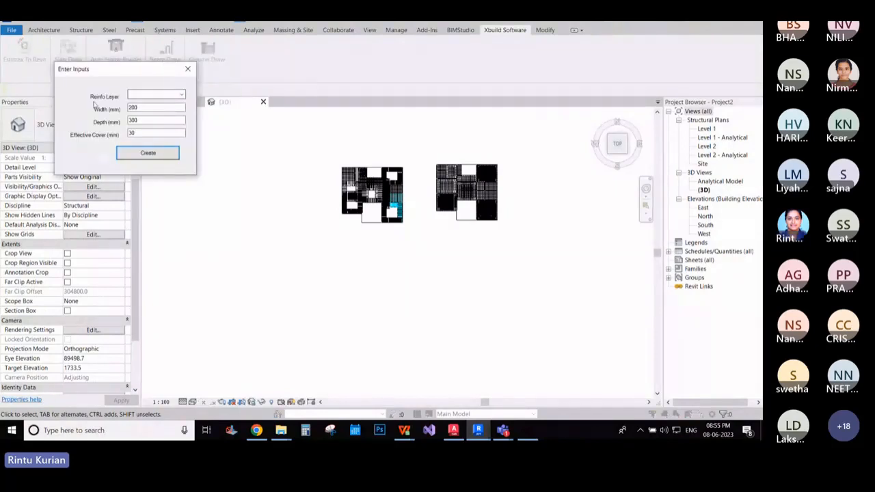
click(182, 95)
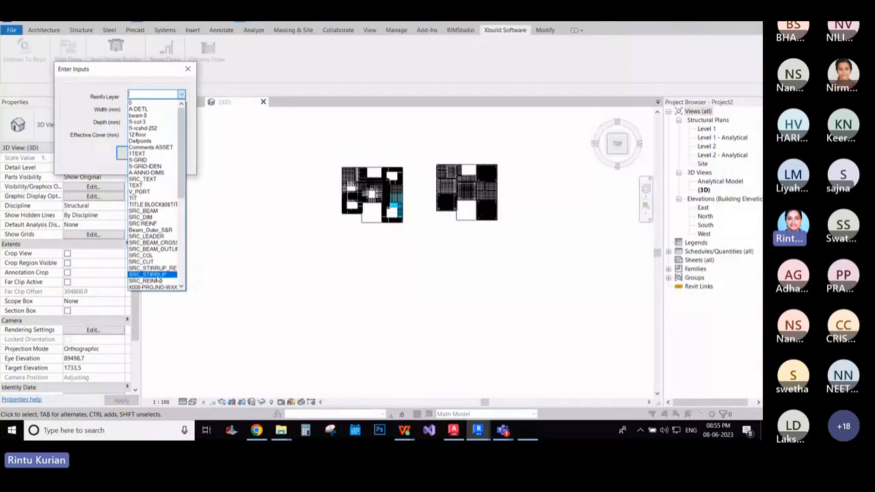
click(157, 280)
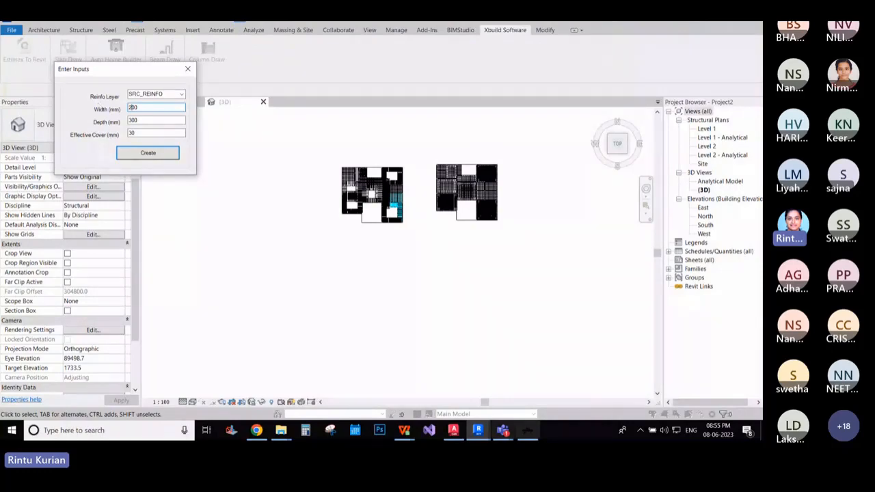
- Check the beam size labels in the AutoCAD drawing's Drafted row, and set the Revit beam inputs to width 300 mm and depth 600 mm
key(alt+Tab)
mouse_move(212, 316)
middle_down()
mouse_move(373, 284)
mouse_move(603, 282)
middle_up()
scroll(273, 254, up, 2)
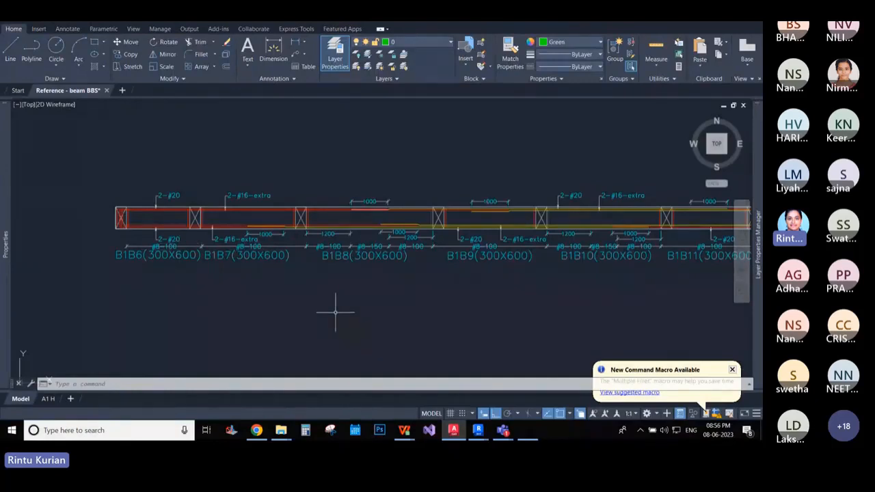
scroll(290, 262, down, 4)
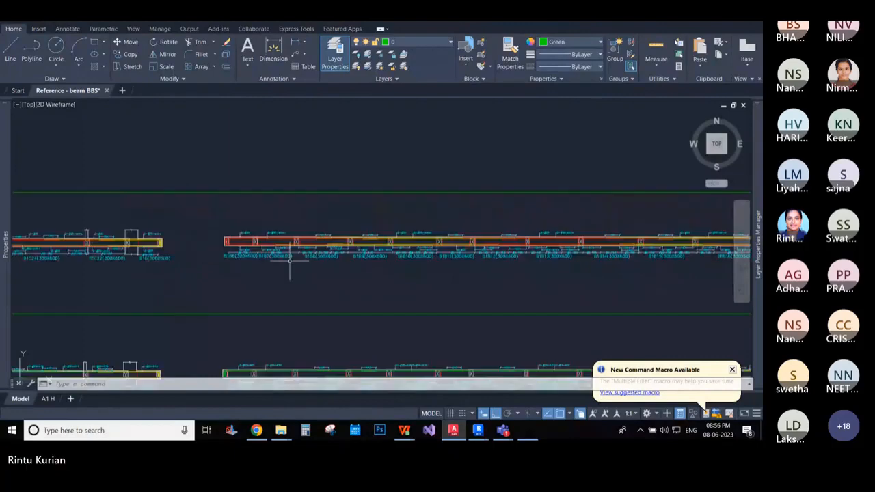
middle_drag(633, 262, 372, 270)
scroll(372, 270, up, 2)
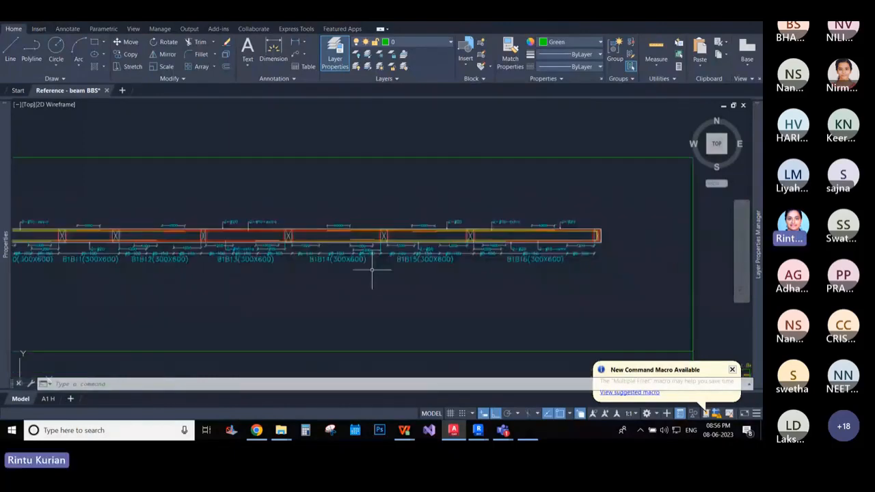
scroll(371, 260, down, 3)
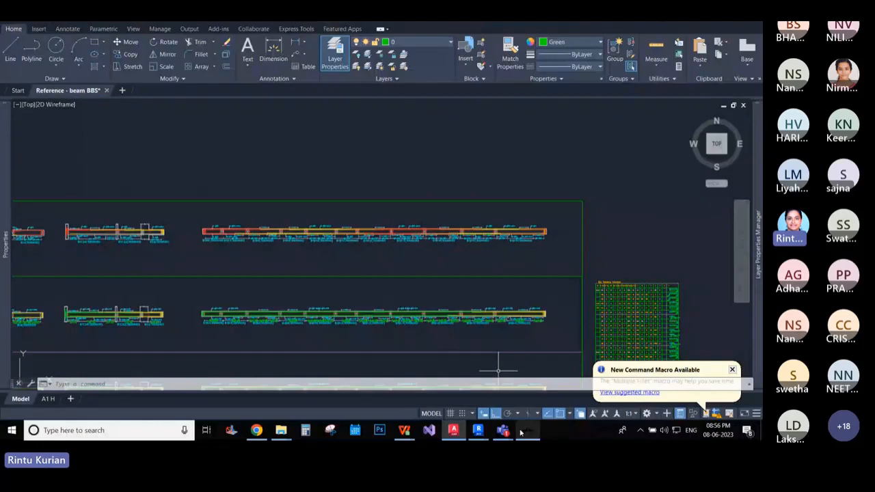
click(530, 403)
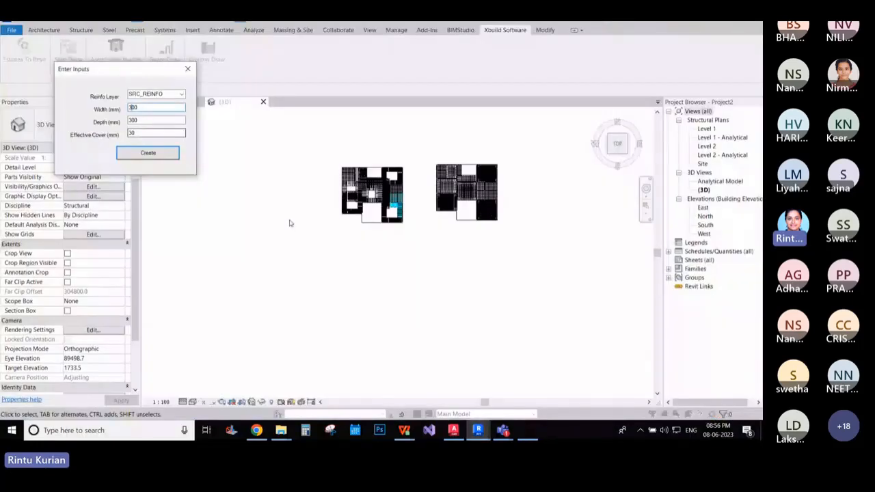
key(Tab)
text(600)
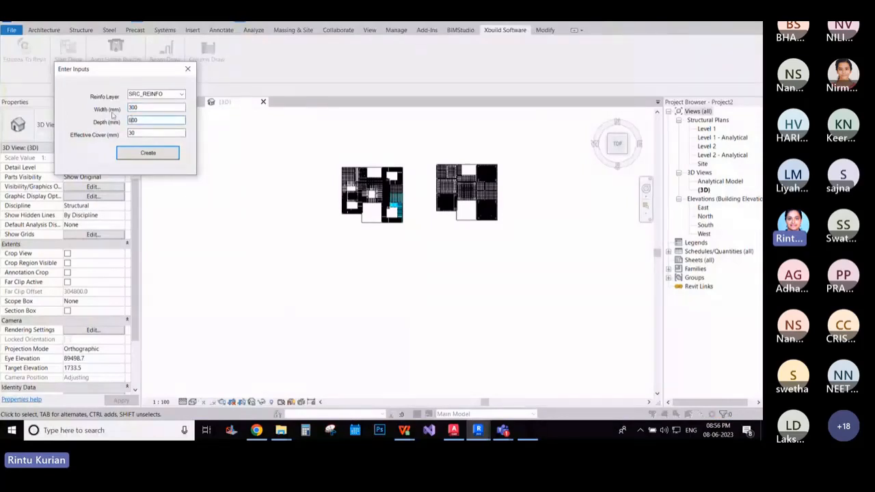
- Measure the cover from the bottom bar to the lower edge of beam B1B6 in AutoCAD with a temporary dimension, and erase it
click(139, 134)
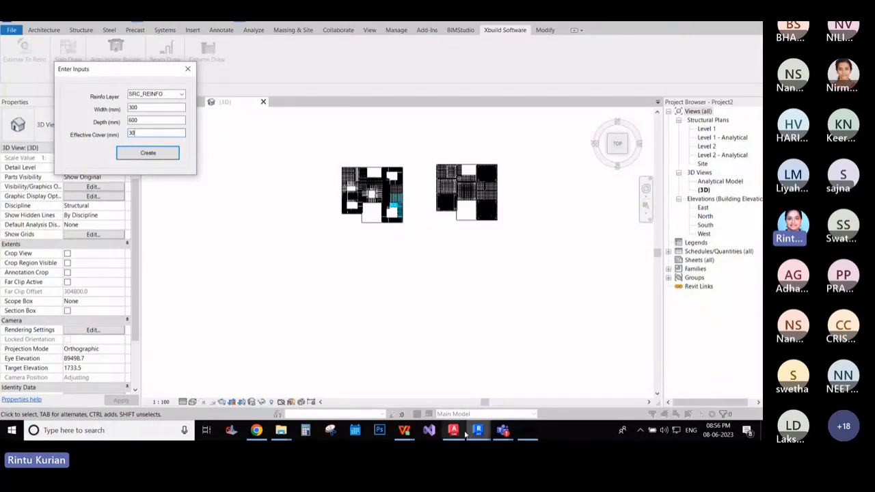
click(450, 433)
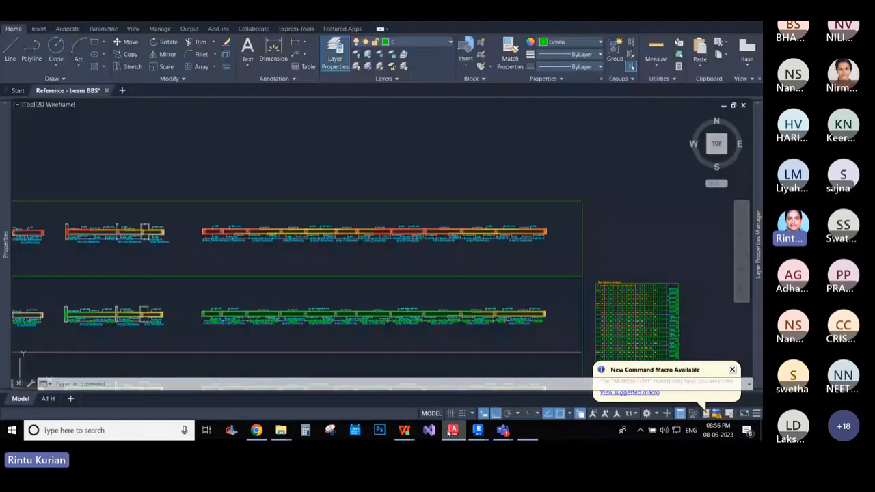
scroll(231, 255, up, 12)
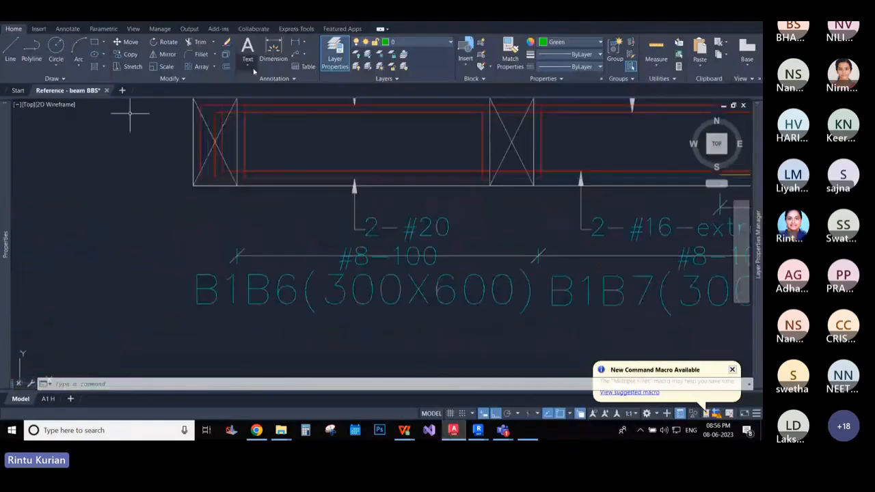
click(273, 51)
scroll(171, 207, up, 2)
scroll(239, 152, up, 4)
click(206, 171)
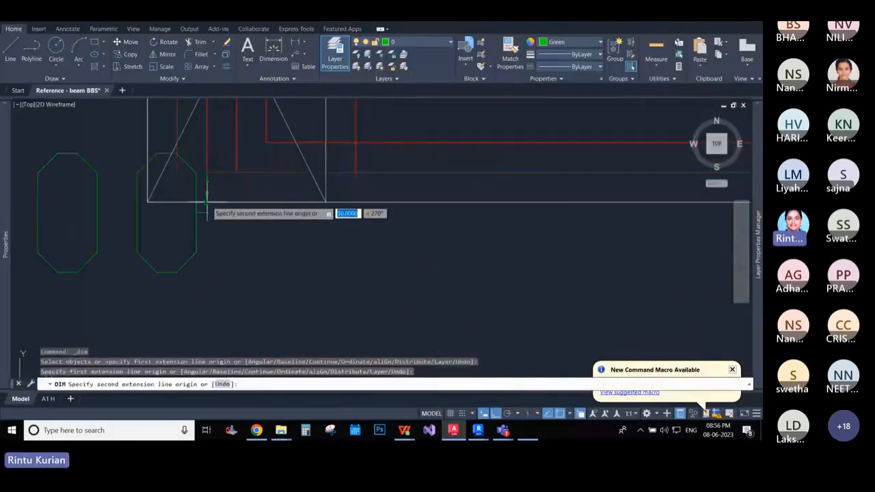
click(206, 201)
scroll(383, 244, down, 6)
click(295, 255)
scroll(296, 239, up, 5)
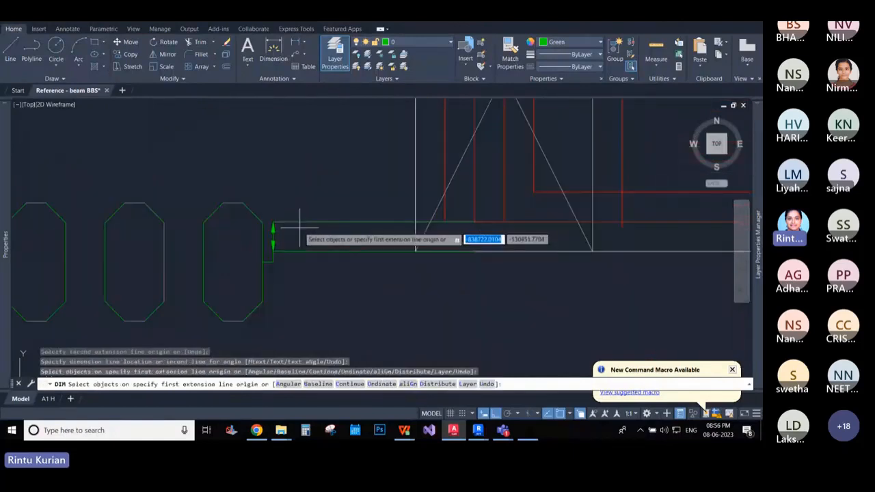
scroll(298, 234, down, 5)
key(Escape)
click(298, 234)
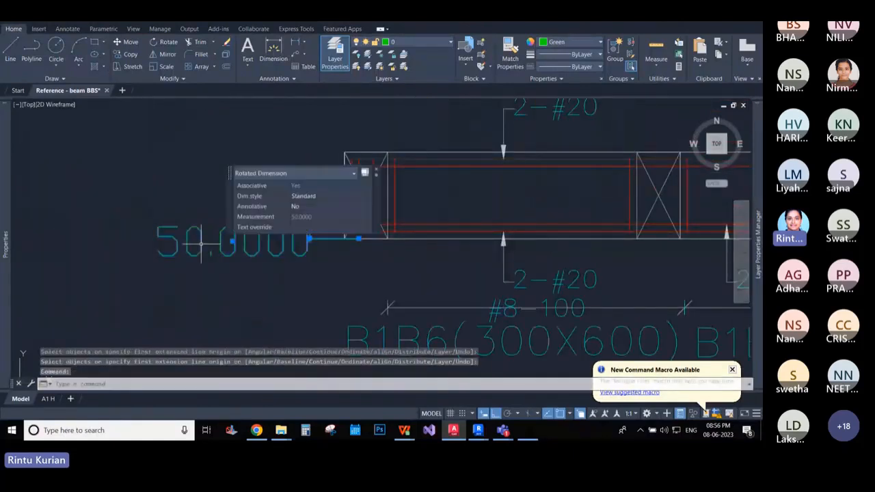
key(Delete)
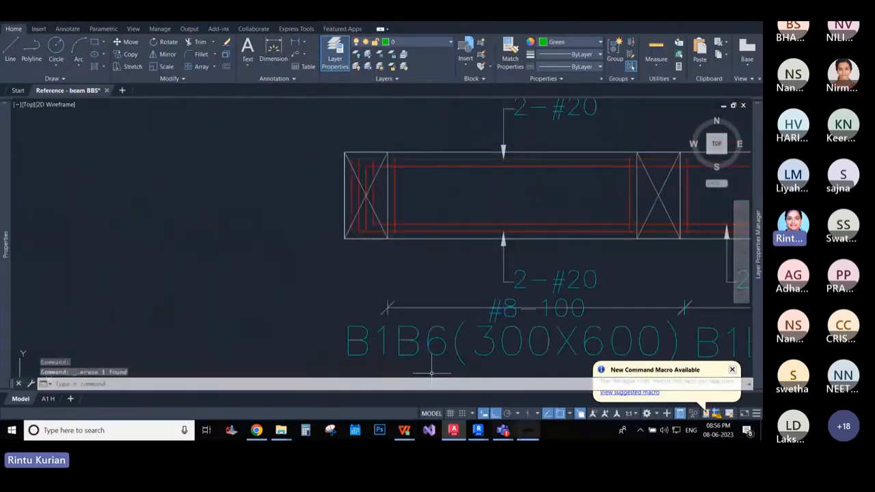
- Set the effective cover to 50 mm in the Revit beam inputs and start creating the beam
mouse_move(522, 436)
mouse_move(470, 425)
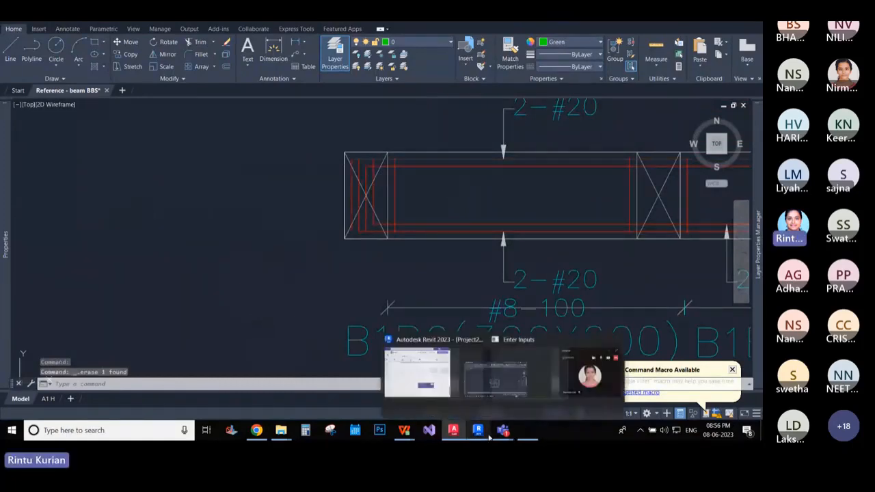
click(436, 391)
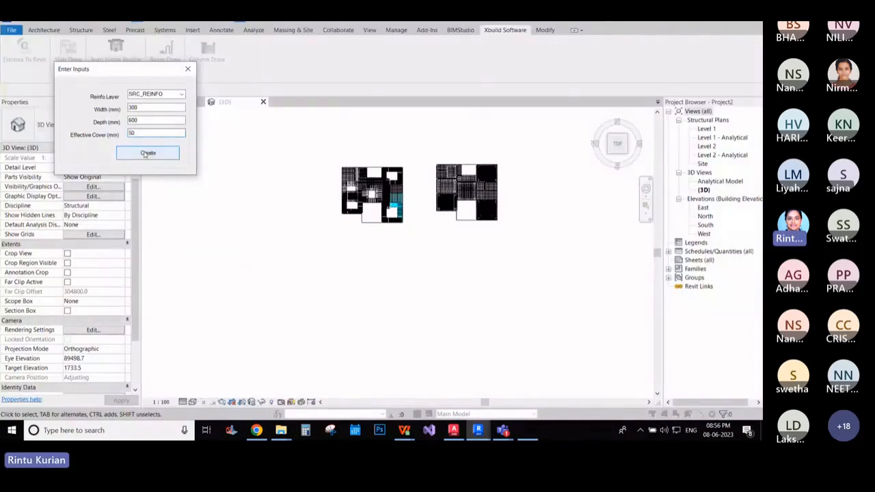
click(145, 154)
- Switch to AutoCAD and select the two upper and two lower longitudinal bars in beam B1B6 for conversion
click(454, 430)
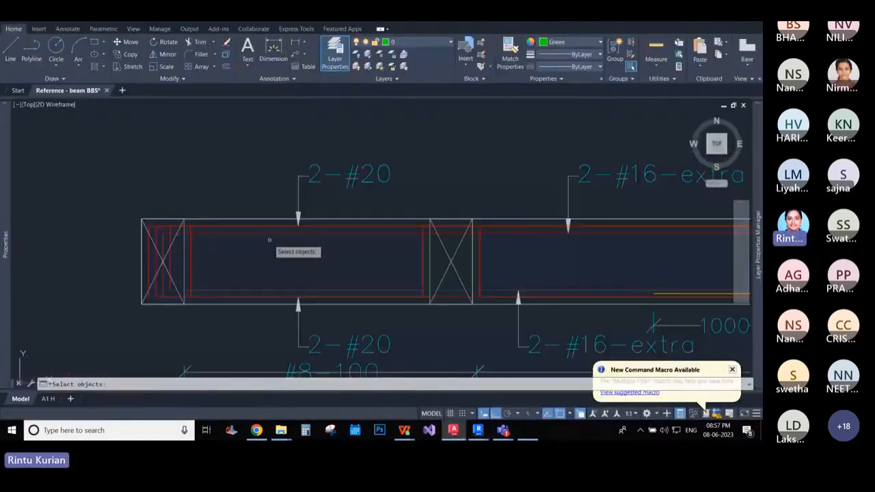
scroll(382, 279, up, 2)
click(354, 239)
click(303, 190)
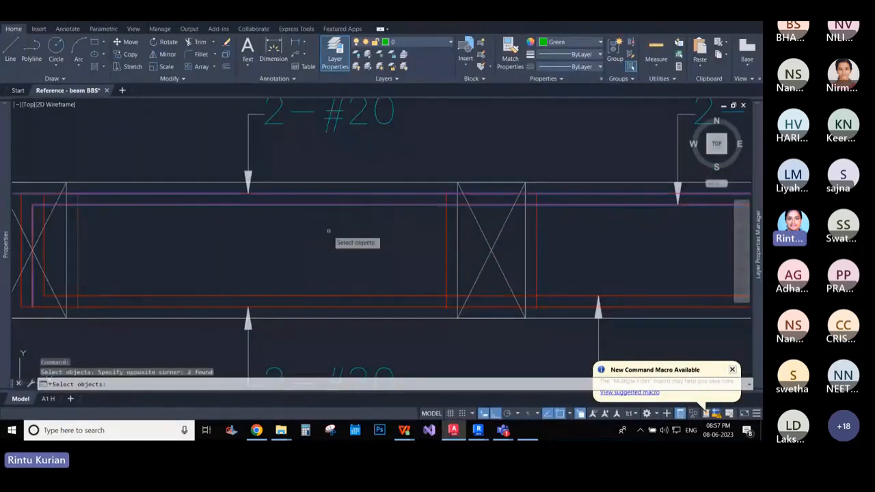
scroll(328, 231, down, 2)
scroll(327, 233, down, 2)
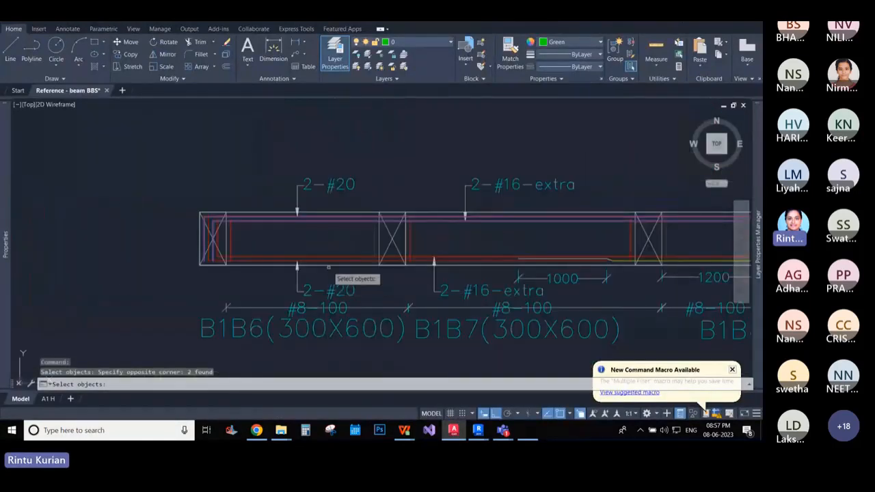
scroll(328, 267, up, 4)
scroll(334, 266, up, 2)
click(339, 266)
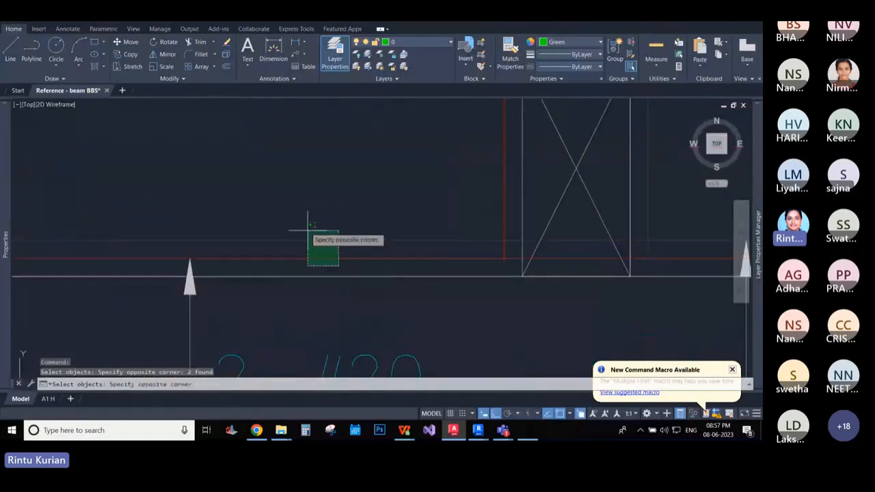
click(308, 231)
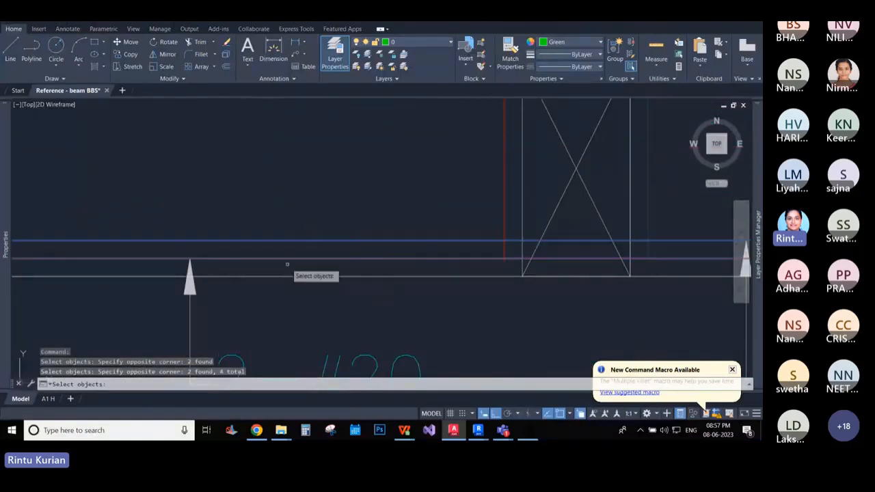
- Add the bottom lapping bar at the 1000 mm lap in beam B1B7 to the selection and confirm it
scroll(286, 264, down, 4)
scroll(386, 263, up, 5)
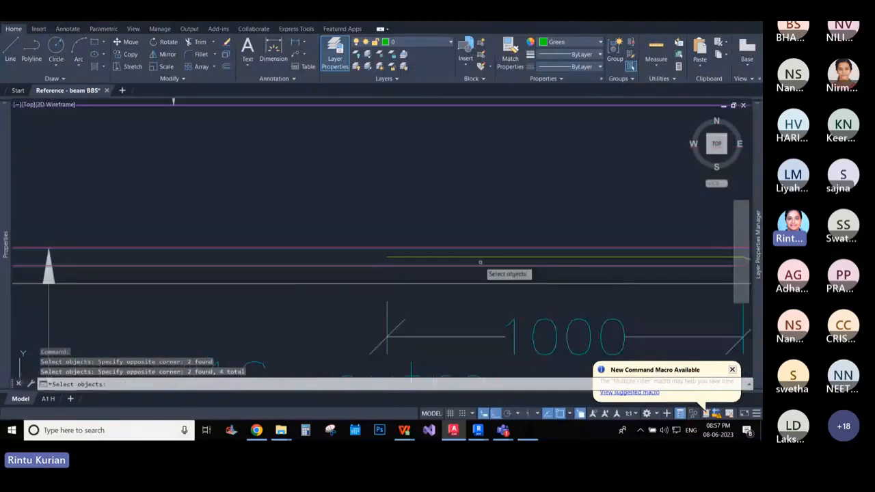
click(480, 262)
click(413, 220)
scroll(413, 221, down, 2)
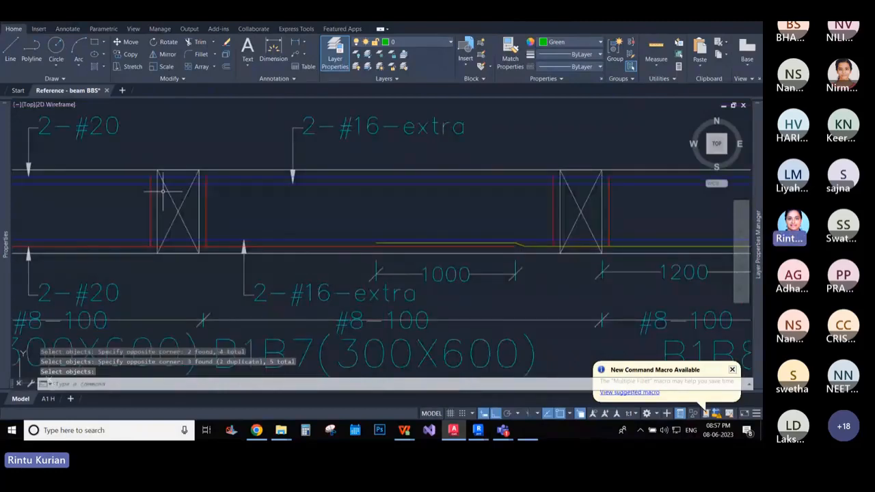
key(Return)
- Select the yellow upper bars at the 1000 mm lap and the lower bars in beam B1B9, and confirm the selection
scroll(63, 188, down, 3)
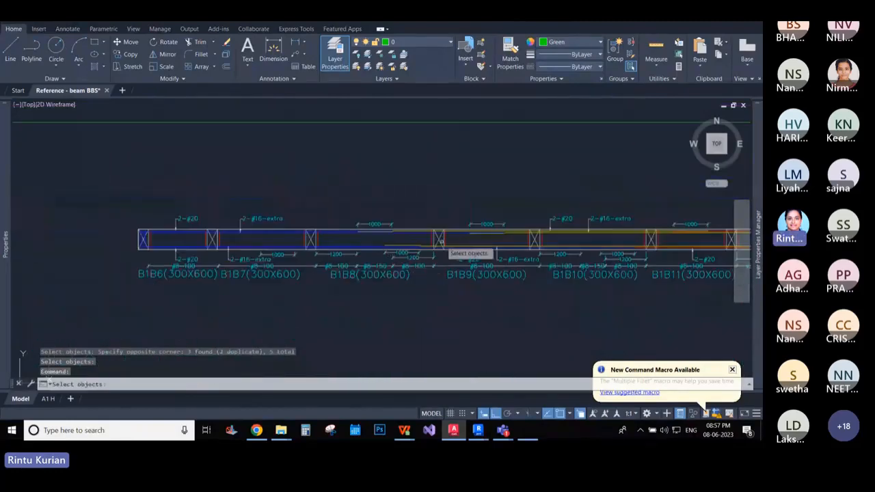
scroll(444, 240, up, 4)
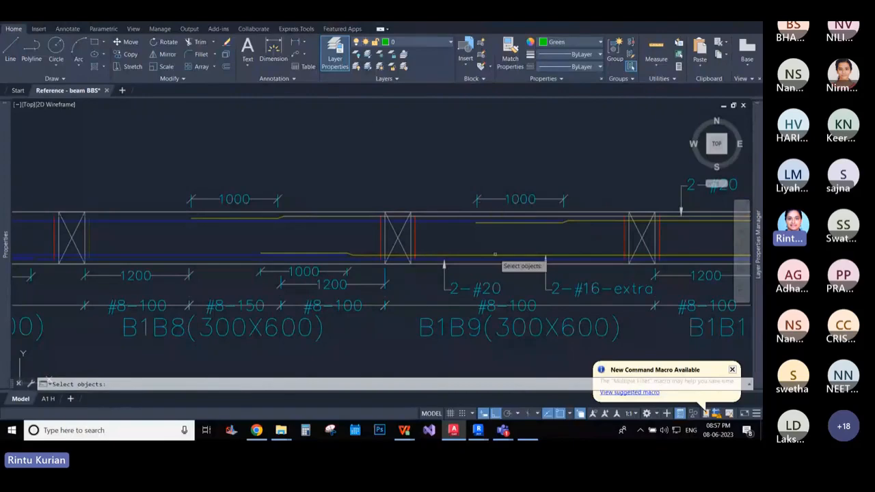
scroll(335, 209, down, 4)
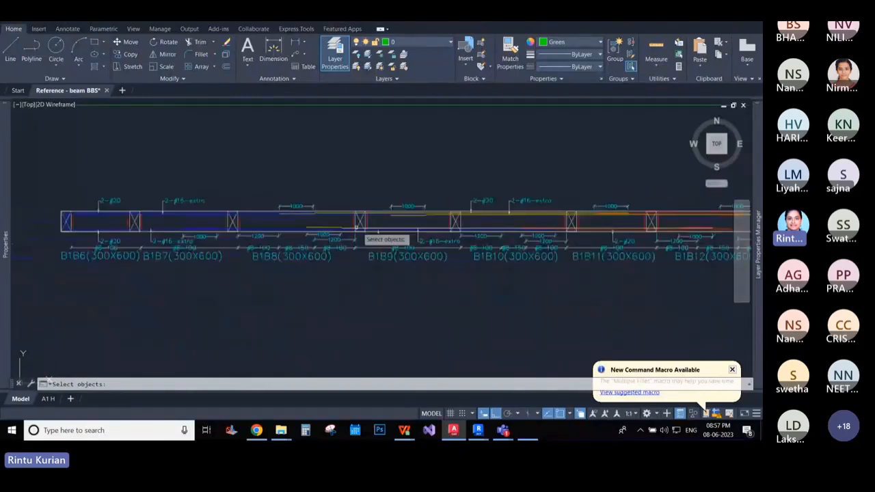
scroll(420, 218, up, 6)
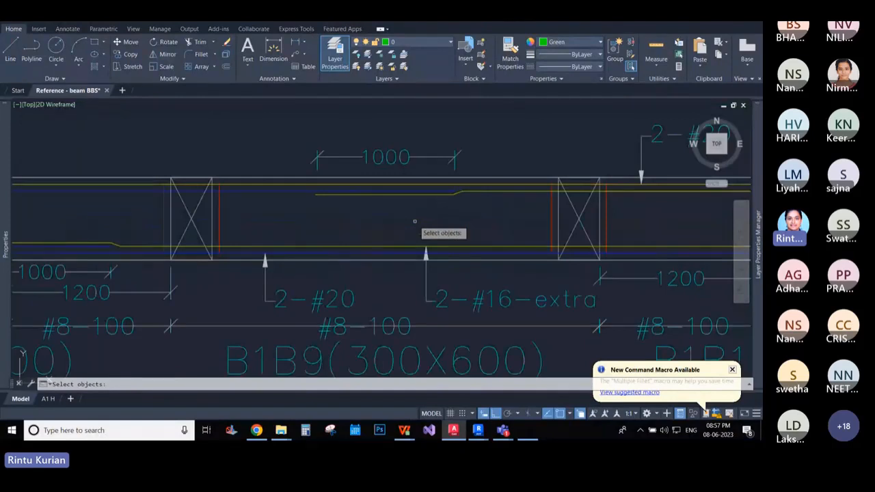
click(408, 209)
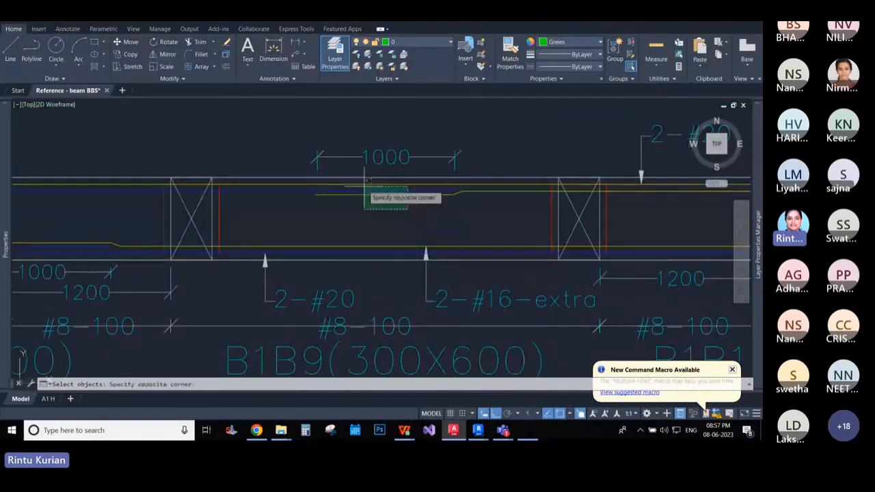
scroll(365, 186, up, 2)
click(363, 183)
scroll(303, 219, down, 2)
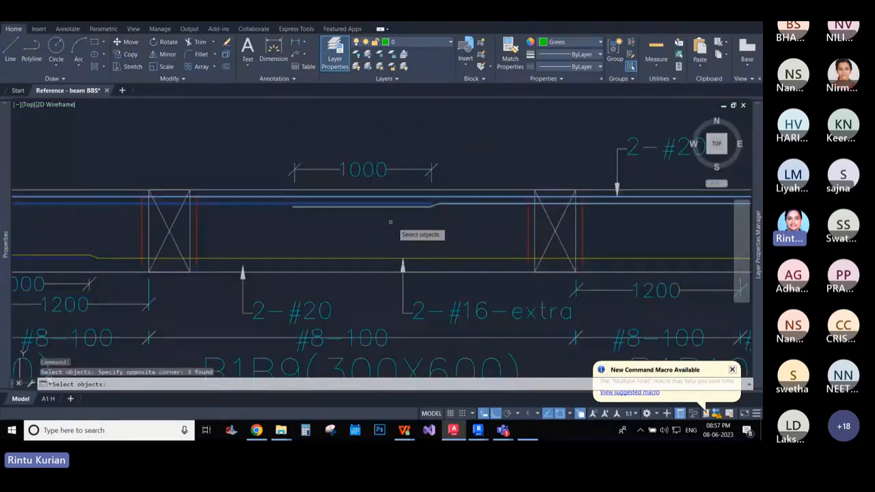
scroll(440, 221, up, 2)
scroll(411, 236, down, 2)
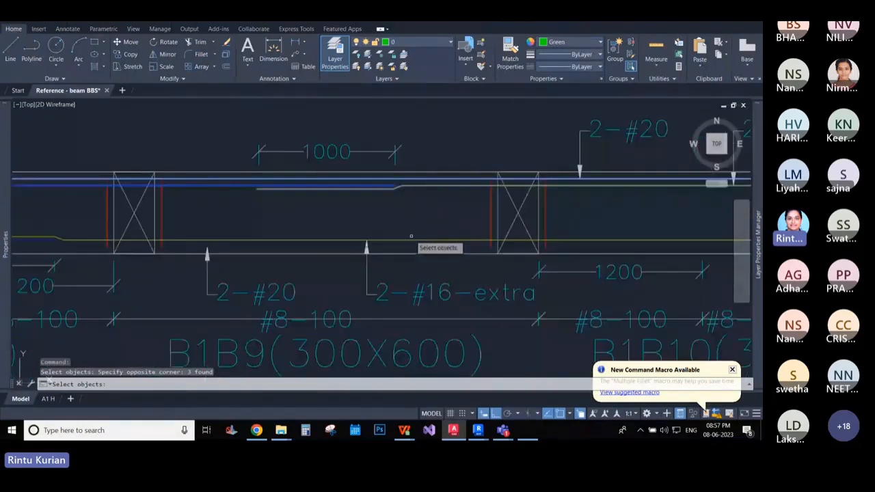
scroll(411, 236, up, 3)
click(411, 282)
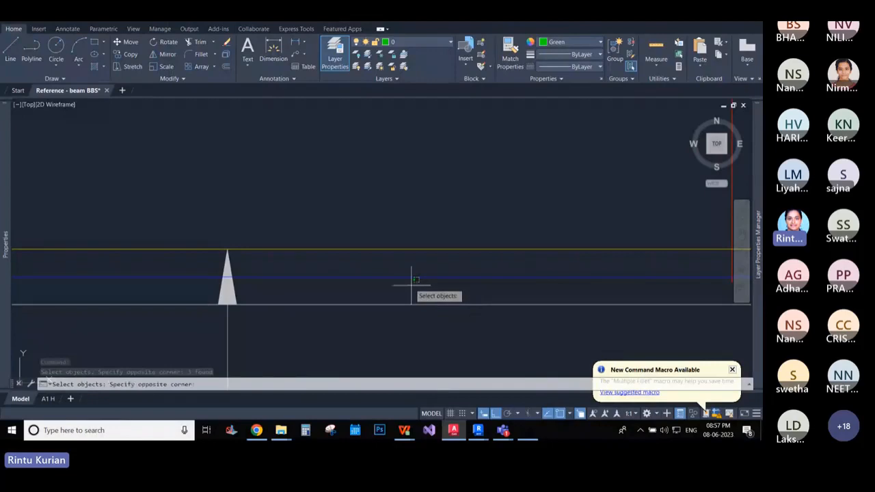
key(Return)
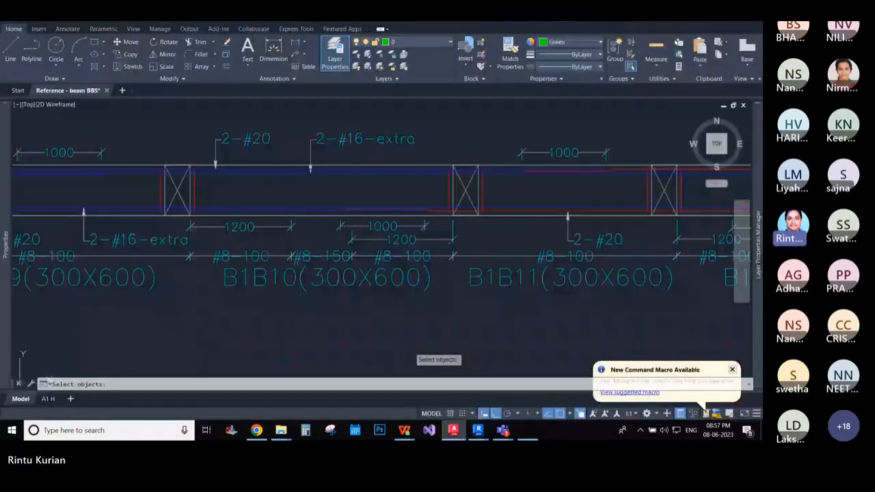
- Select the upper and lower longitudinal bars in beam B1B11, and add the lapping bars in B1B12
middle_drag(582, 199, 376, 250)
scroll(377, 250, up, 3)
click(296, 273)
click(246, 198)
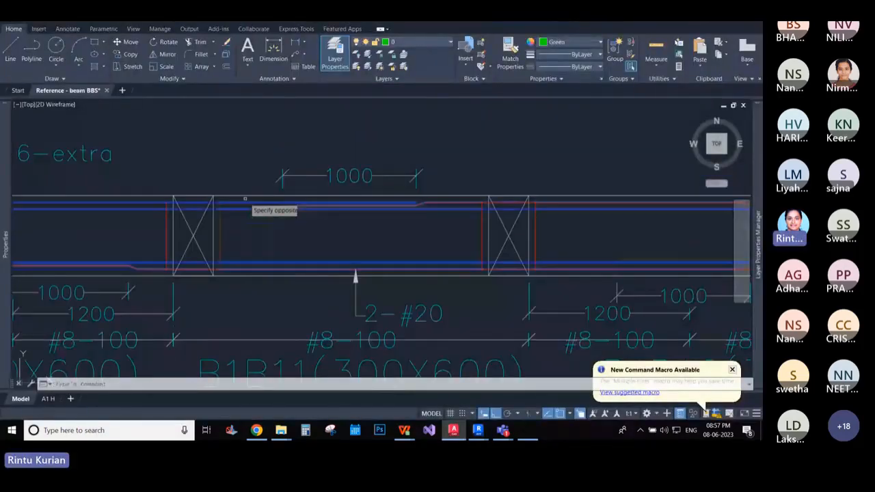
scroll(388, 243, up, 2)
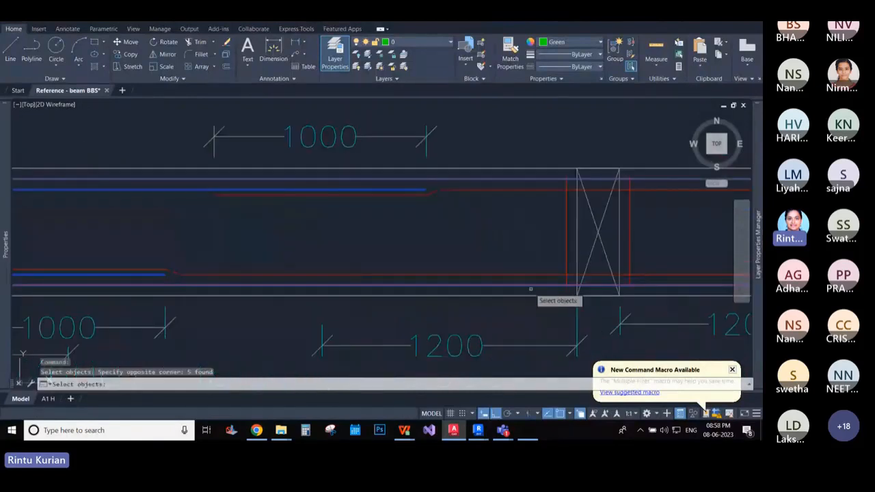
click(531, 289)
click(417, 190)
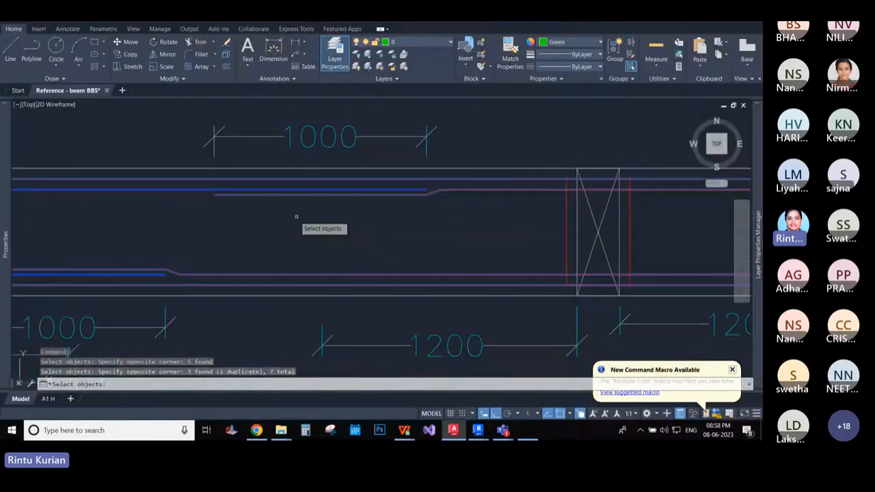
- Add the upper and lower bars around the 1000 mm laps in beam B1B14 to the selection
scroll(296, 217, down, 5)
scroll(531, 222, up, 3)
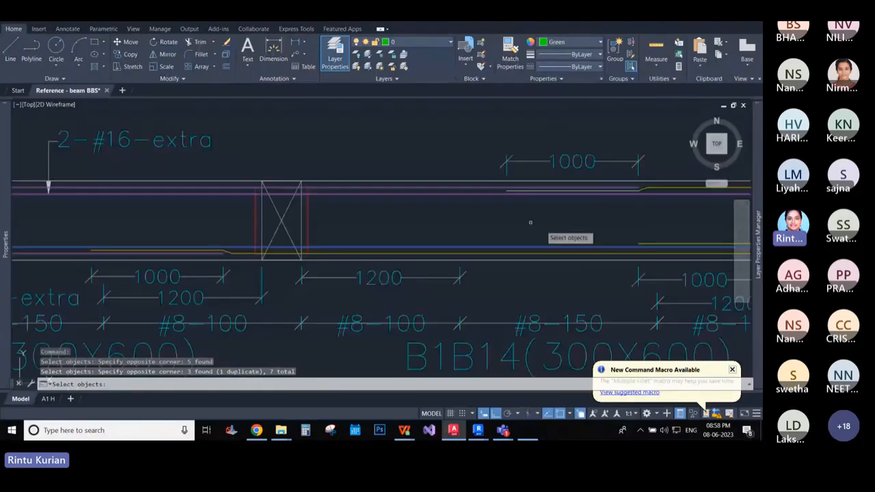
middle_drag(584, 233, 376, 229)
scroll(502, 248, up, 4)
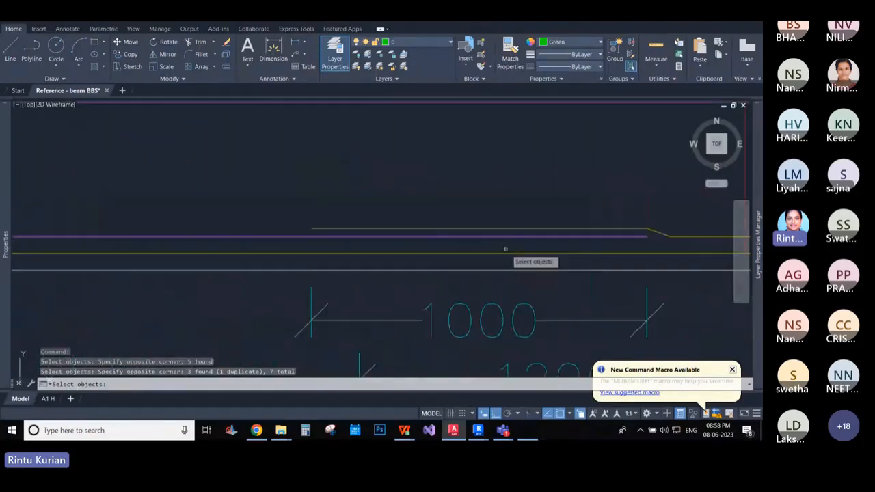
click(505, 262)
scroll(465, 253, down, 5)
scroll(376, 205, up, 2)
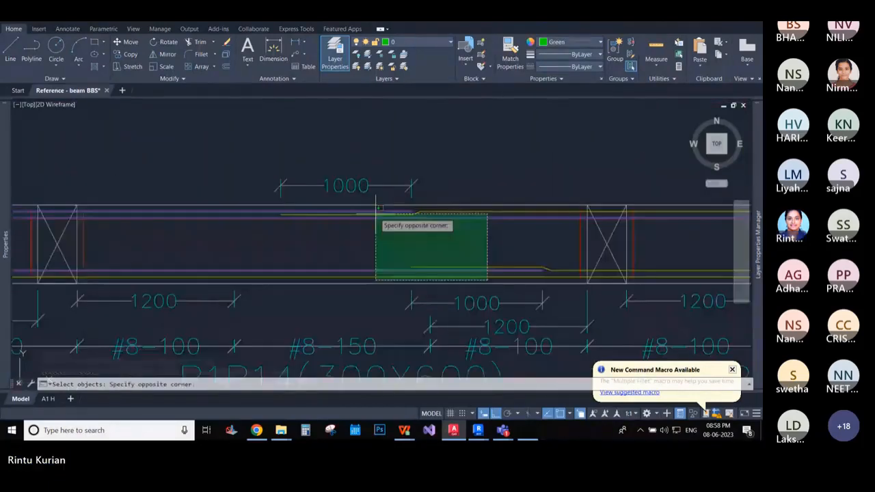
click(376, 205)
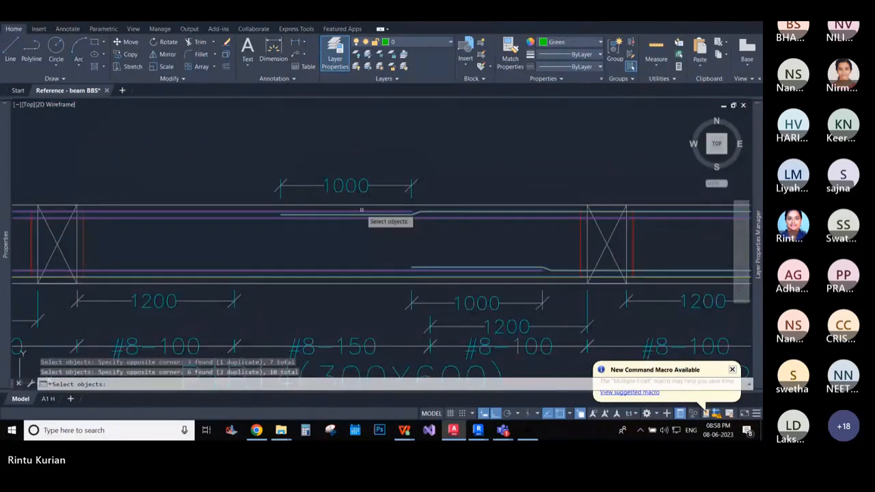
- Add the longitudinal bars beside the lower 1000 mm lap in beam B1B16 to the selection
scroll(219, 257, down, 4)
scroll(480, 251, up, 2)
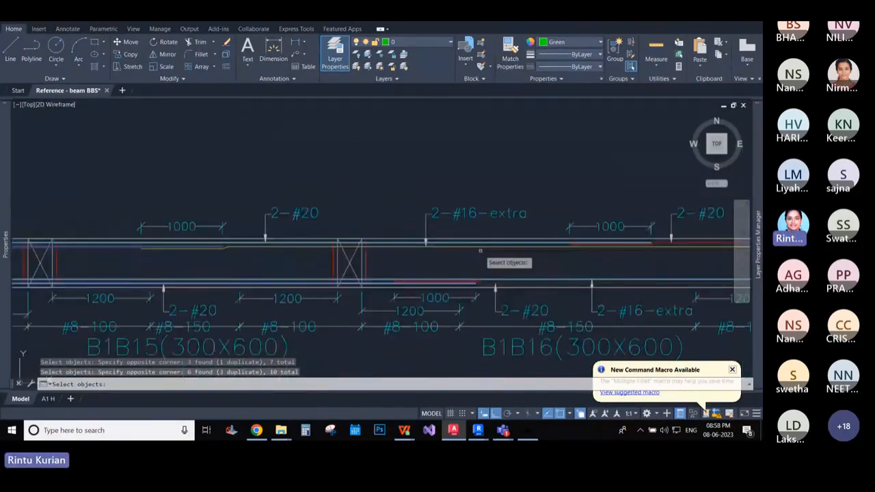
scroll(481, 251, up, 4)
click(508, 274)
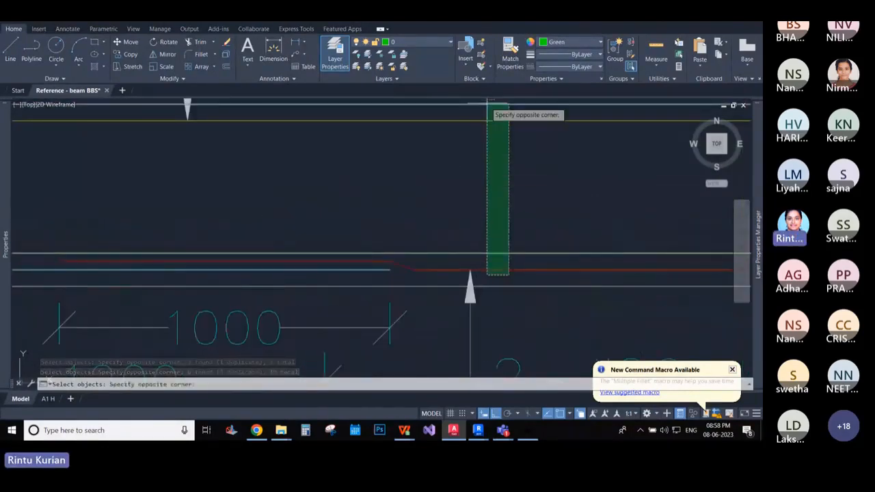
scroll(487, 121, down, 3)
click(430, 196)
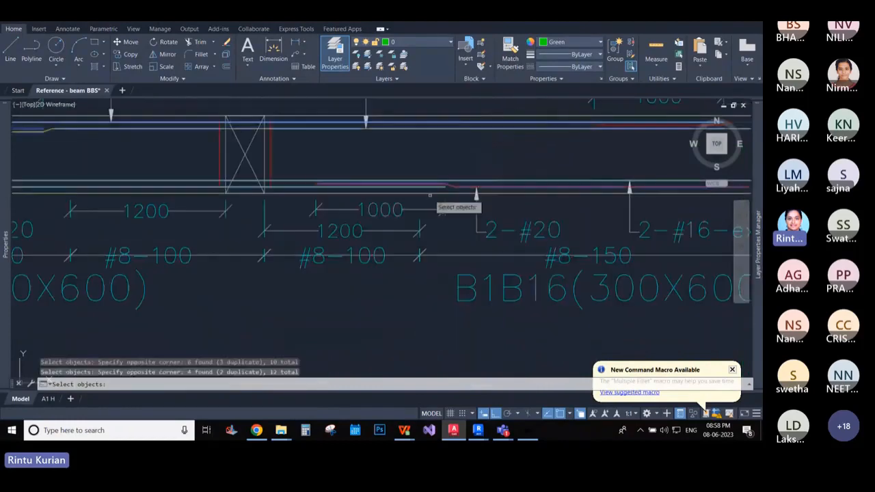
- Add the remaining upper bar at the end support of beam B1B16 and confirm the selection
scroll(181, 214, down, 3)
scroll(452, 208, up, 5)
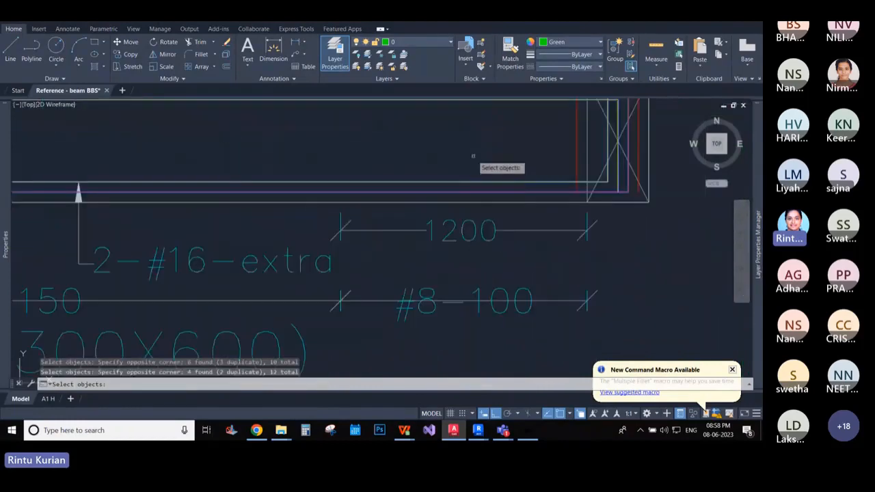
scroll(301, 275, up, 3)
scroll(322, 253, up, 2)
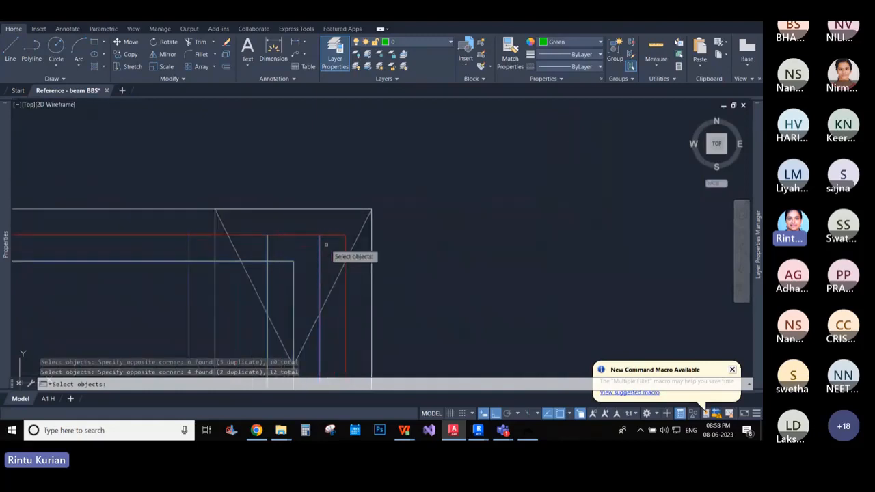
click(327, 245)
click(305, 229)
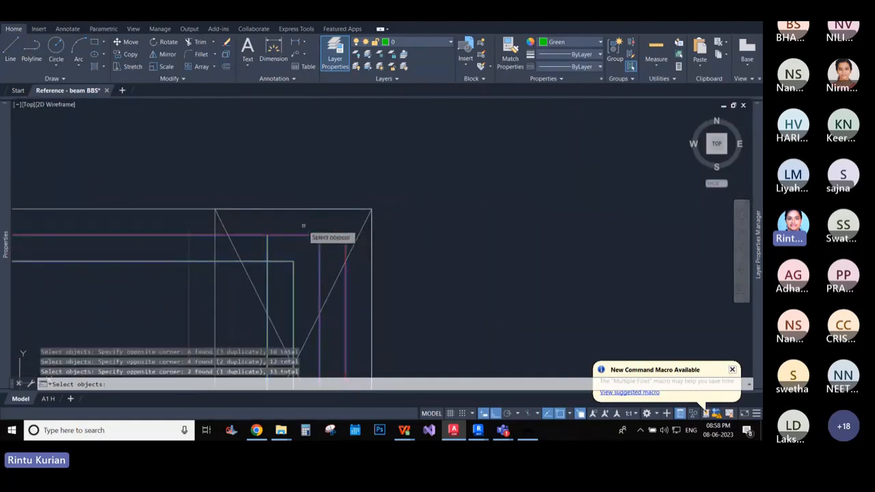
key(Return)
- Examine the bars along the B1 beam run from B1B16 back to B1B6 to check which have been picked
scroll(353, 237, down, 2)
scroll(353, 237, down, 4)
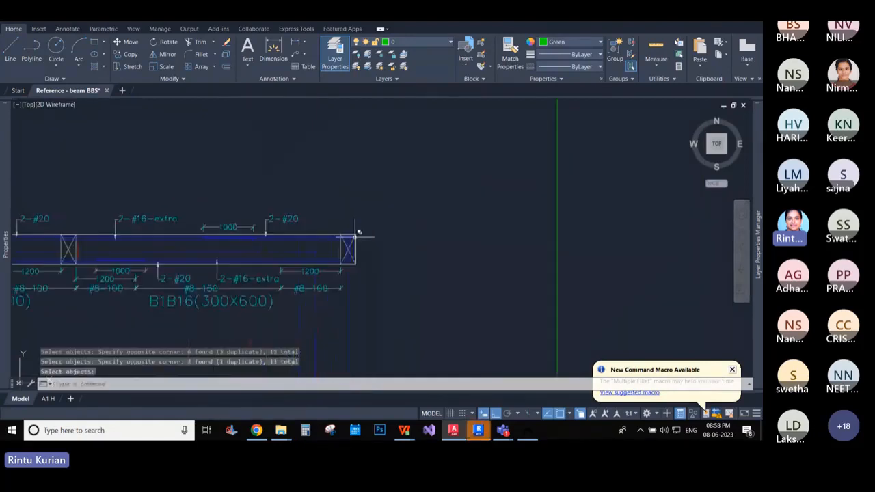
scroll(151, 276, down, 6)
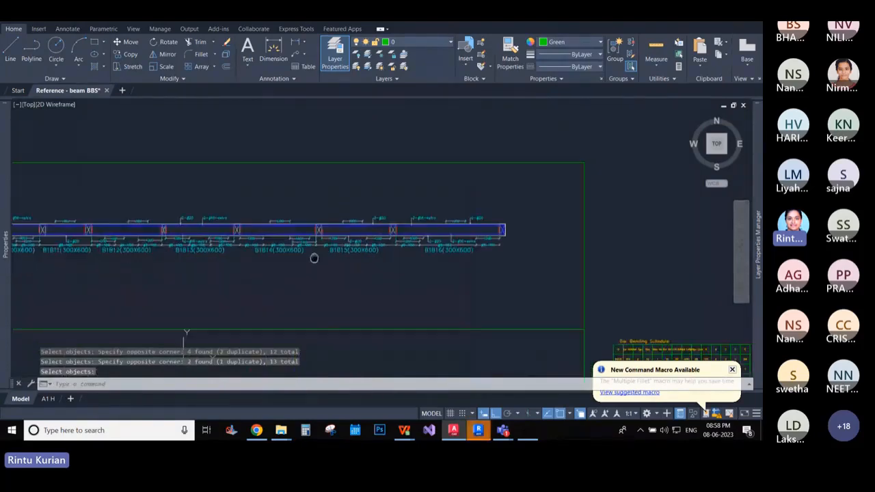
scroll(91, 260, down, 2)
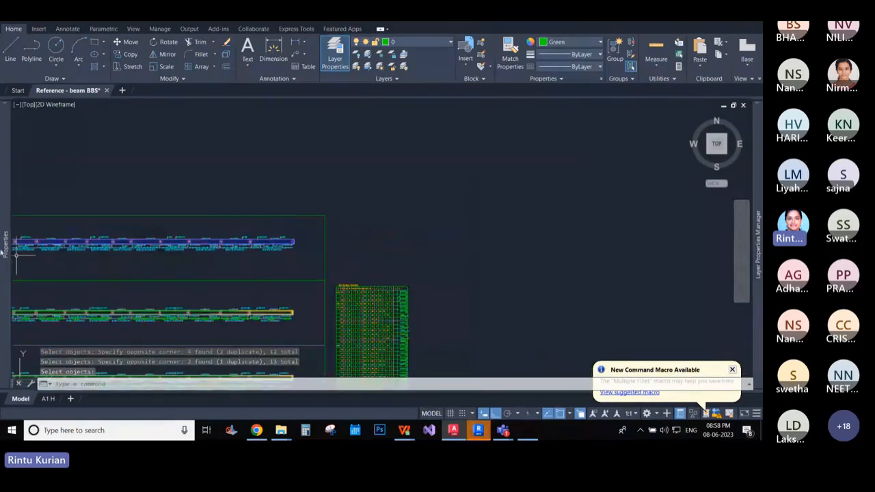
mouse_move(6, 255)
middle_drag(358, 263, 496, 252)
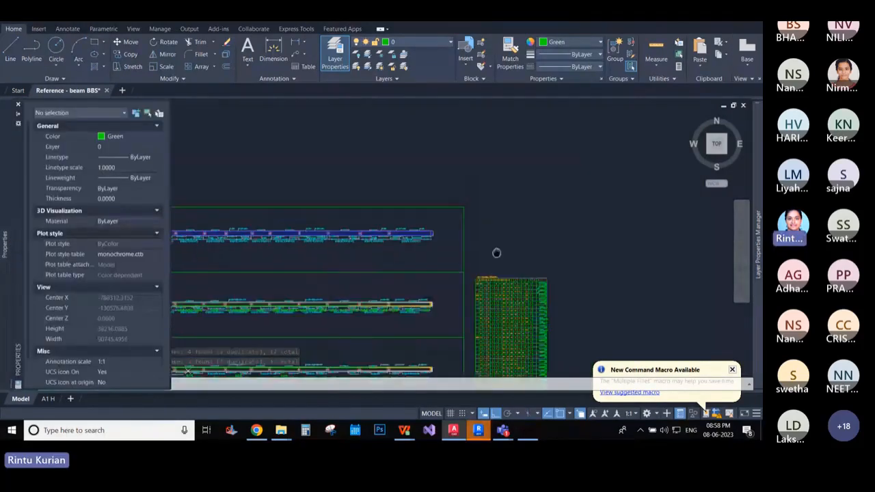
scroll(277, 242, up, 3)
scroll(333, 215, up, 2)
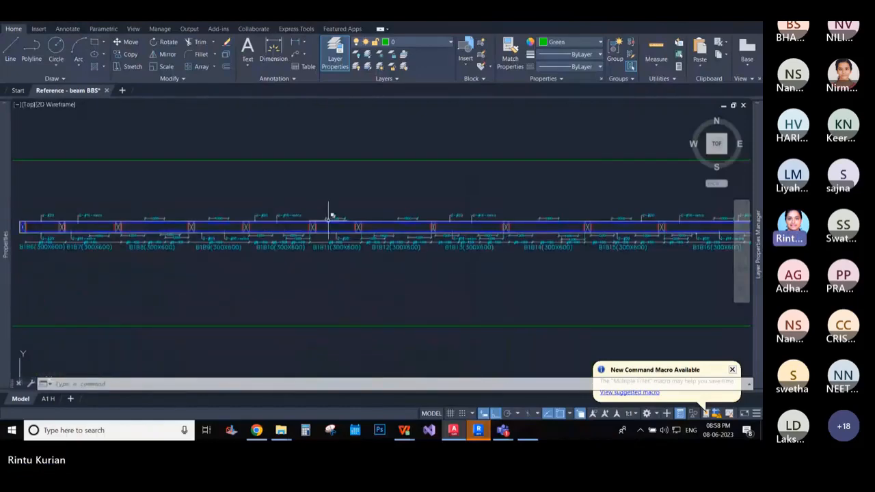
scroll(402, 223, up, 2)
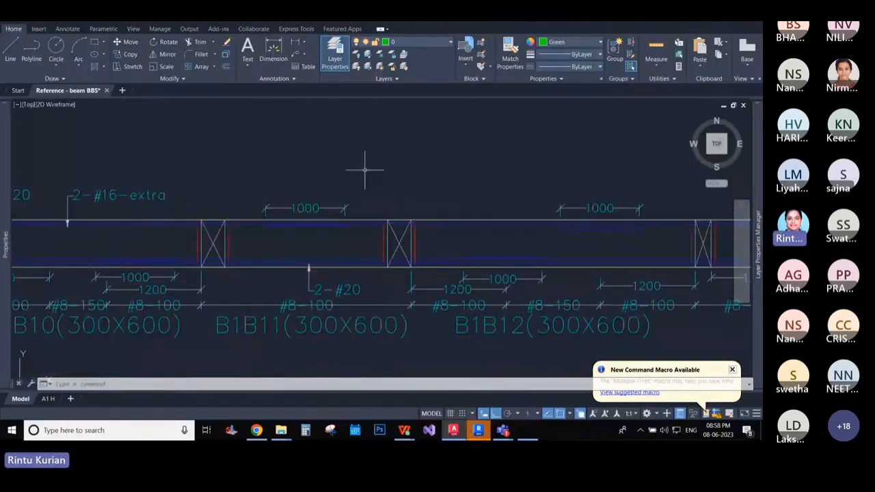
scroll(365, 169, down, 5)
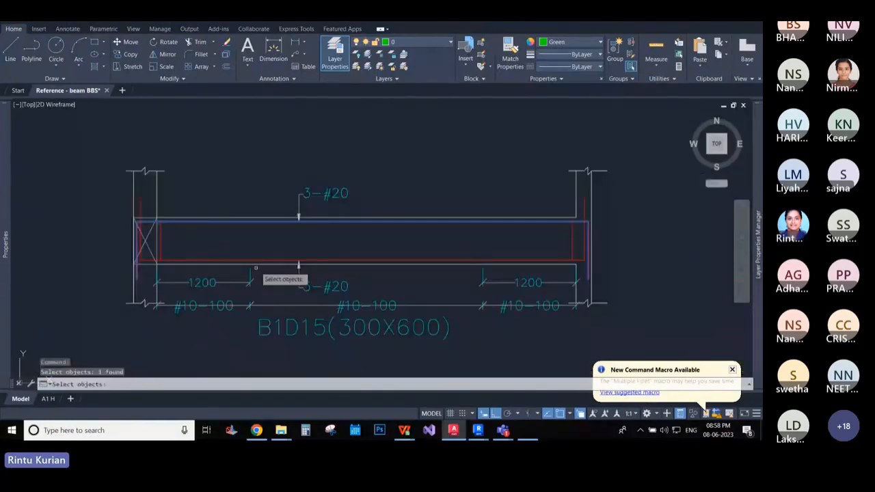
- Add the bottom 3-#20 bar of beam B1D15 to the selection and confirm the remaining selection prompts
click(264, 260)
key(Return)
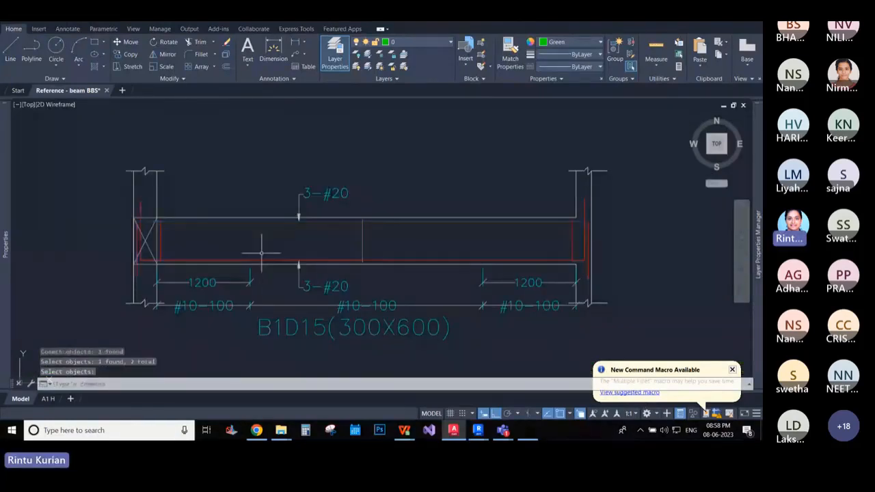
key(Return)
key(Return)
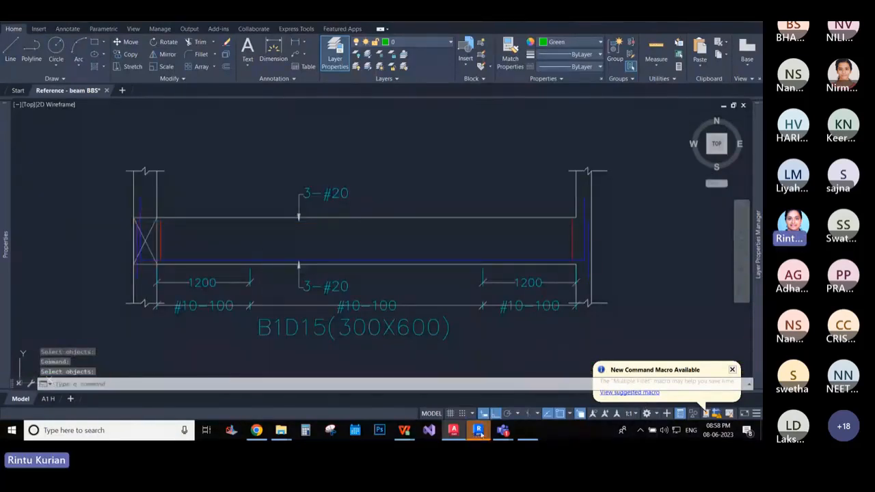
- Switch to Revit, dismiss the conversion message and close the beam inputs dialog
mouse_move(479, 431)
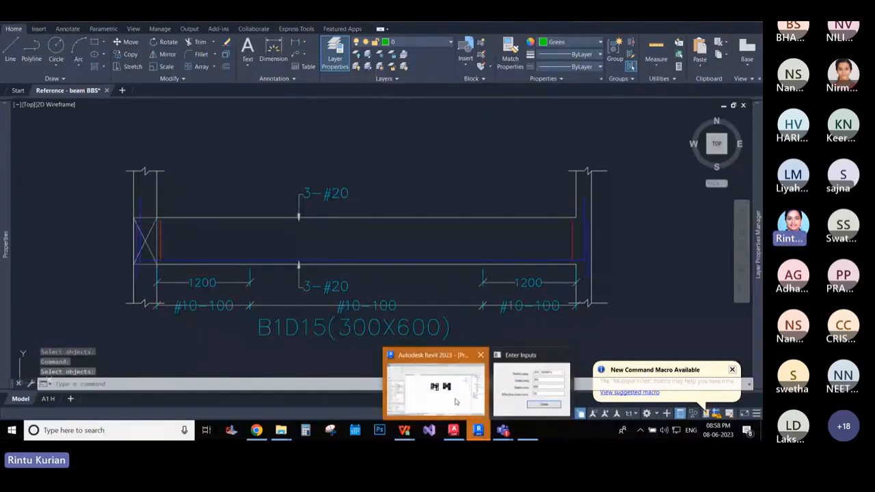
click(455, 401)
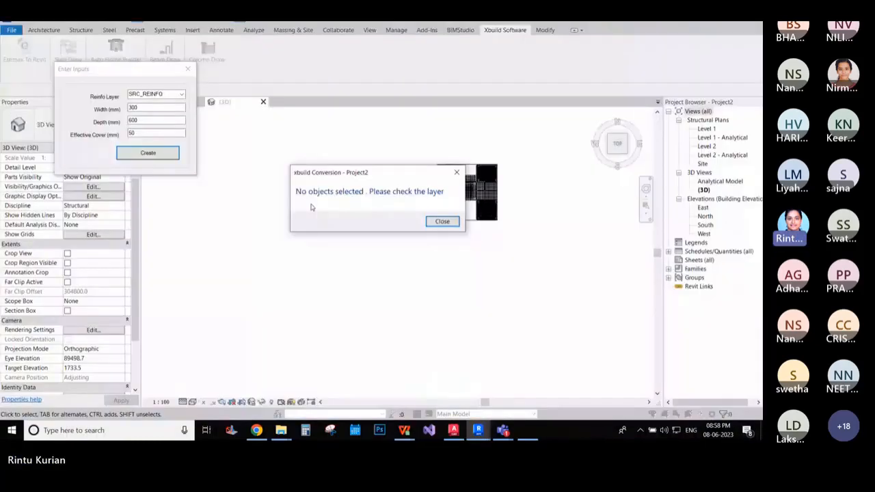
key(Return)
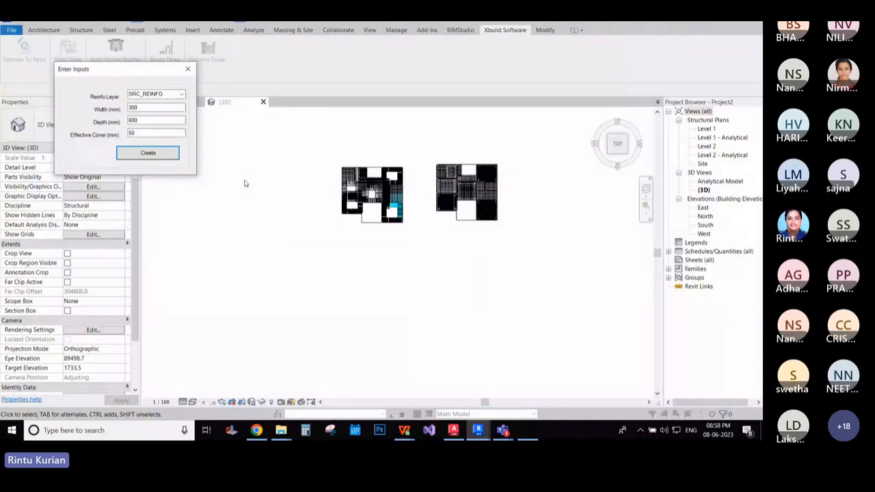
click(186, 69)
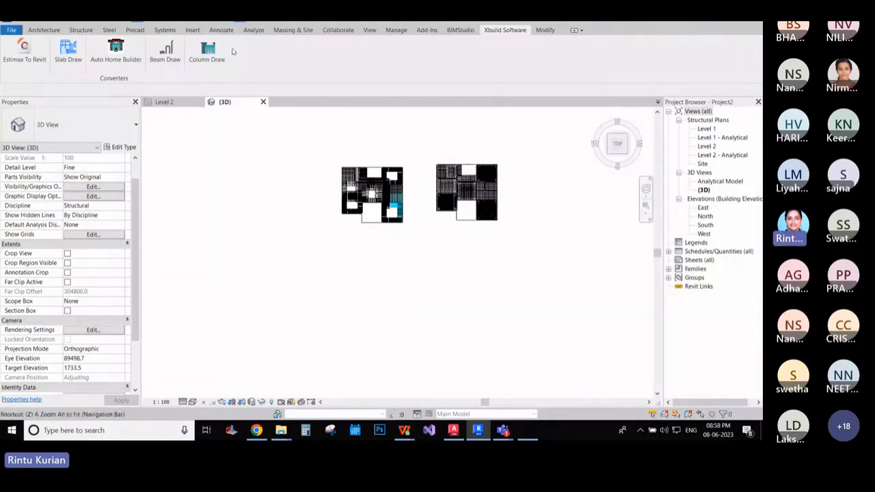
- Locate the newly generated beams in the 3D view and examine the short beam's bars from above
middle_drag(357, 175, 175, 236)
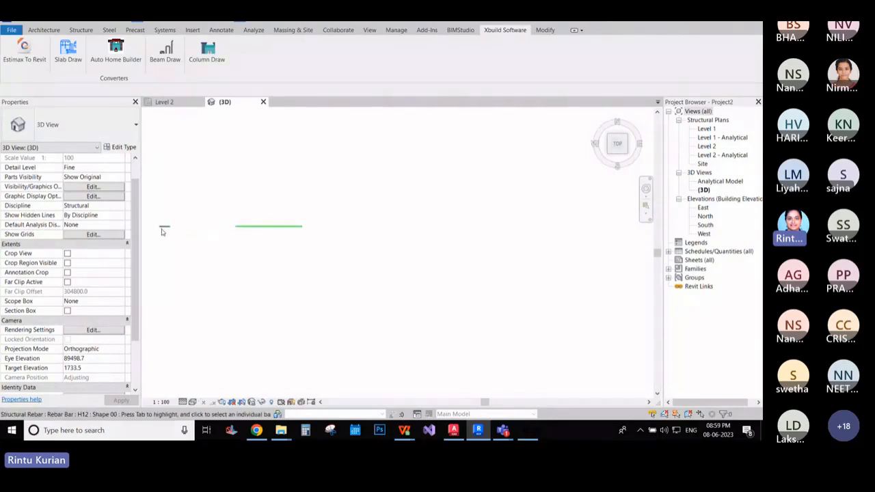
scroll(162, 232, up, 5)
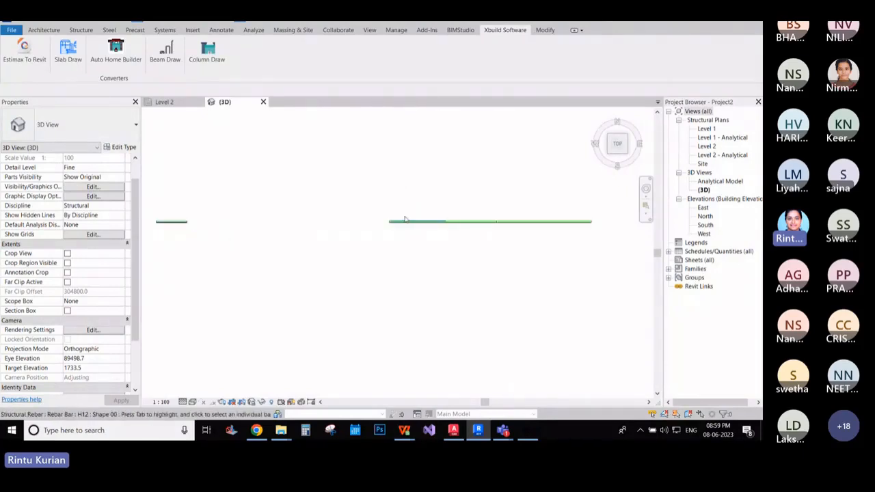
scroll(405, 220, down, 3)
scroll(242, 221, up, 4)
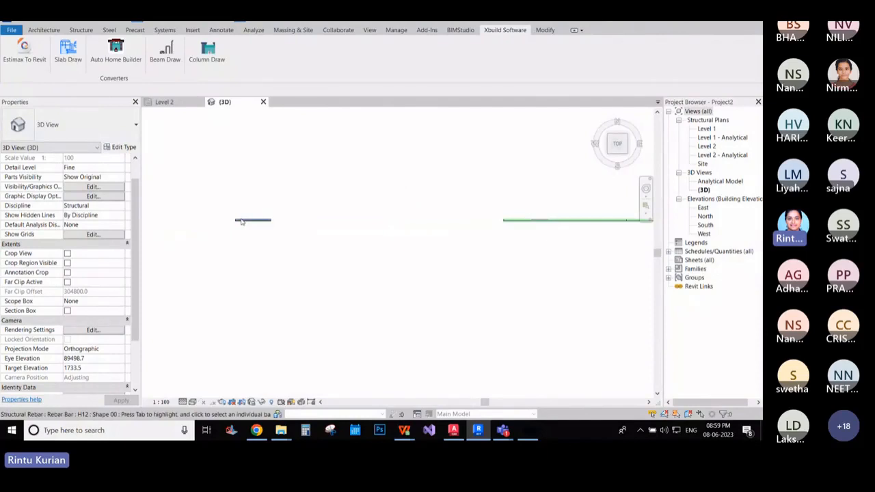
scroll(241, 221, up, 5)
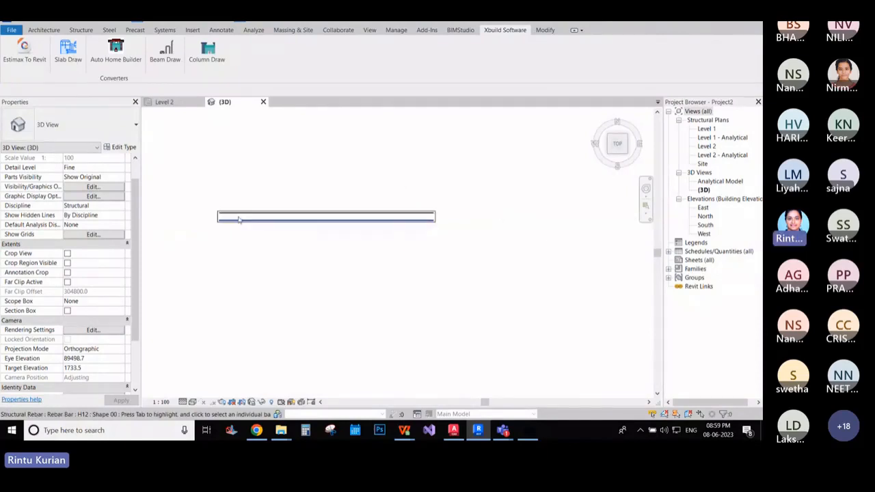
middle_drag(239, 219, 212, 227)
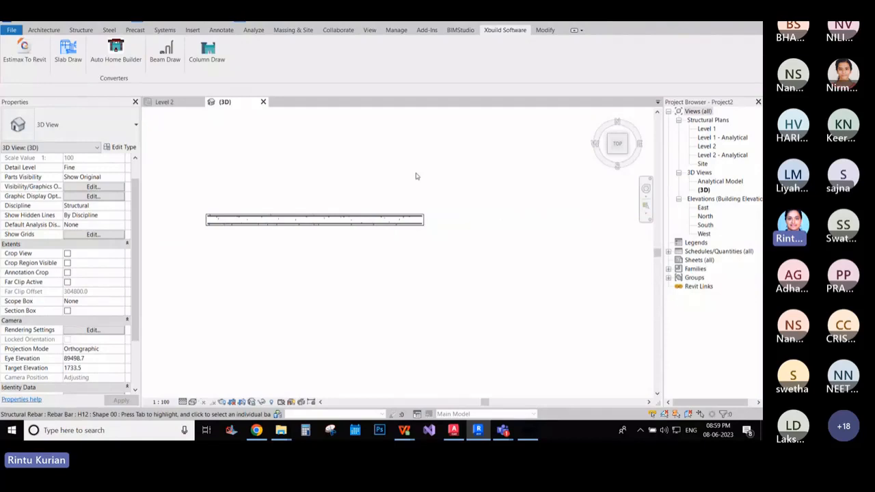
- Return the 3D view to its isometric home orientation and examine the rebar in the short and long beams
click(599, 115)
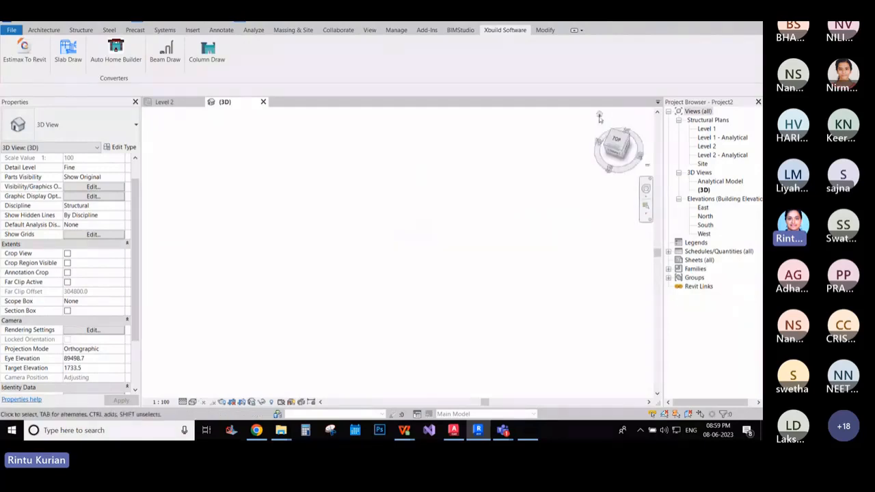
click(598, 117)
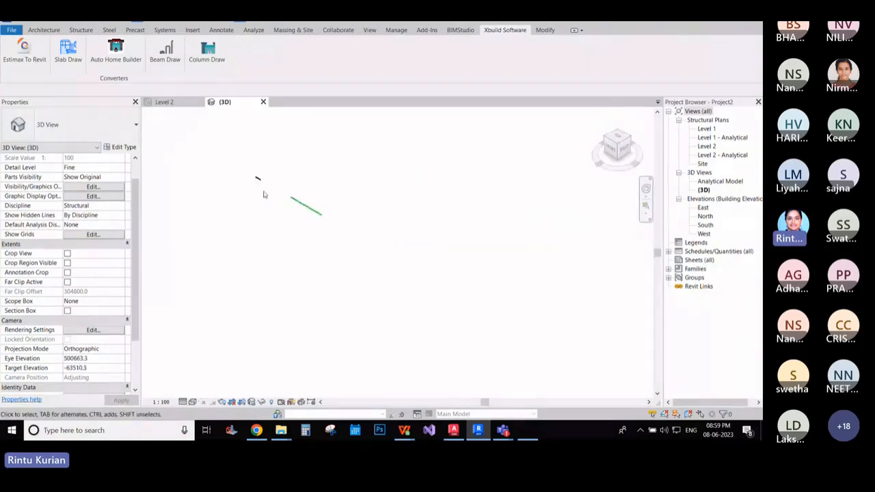
scroll(258, 179, up, 5)
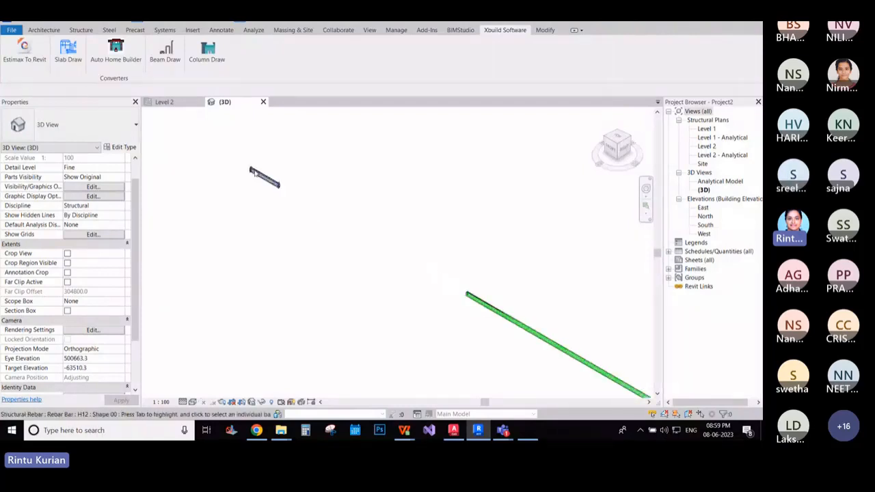
scroll(254, 173, up, 2)
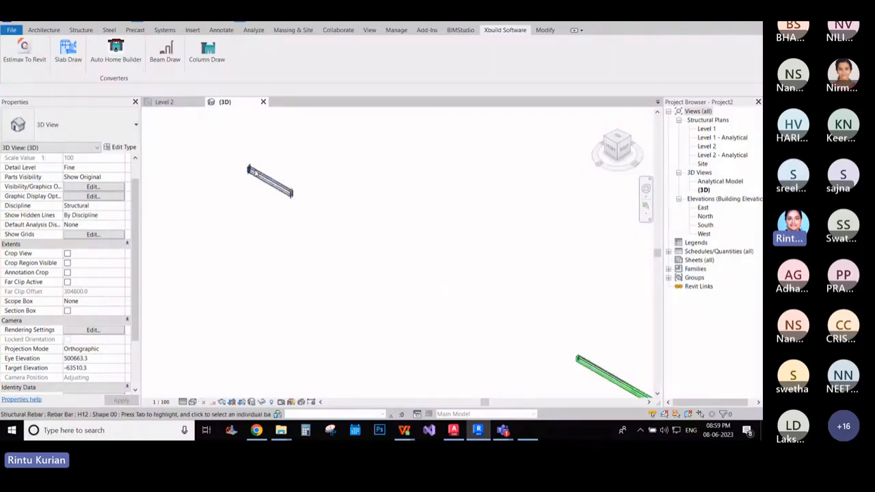
scroll(244, 181, up, 3)
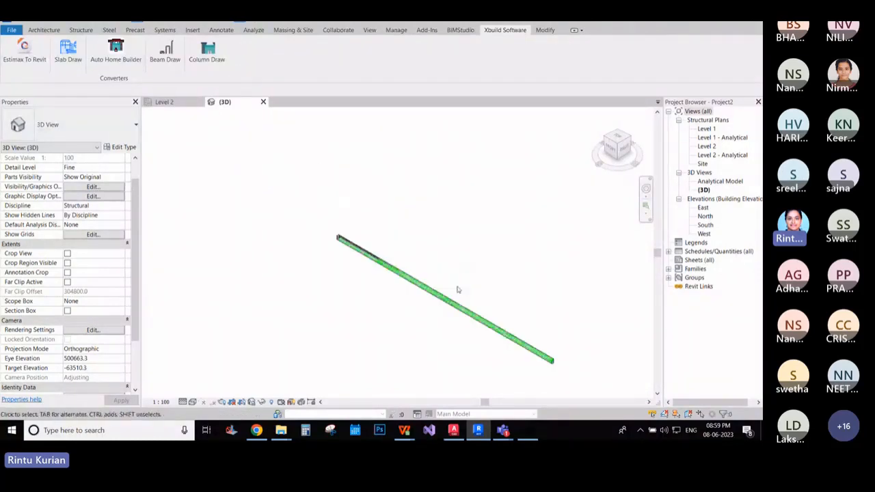
scroll(459, 290, up, 5)
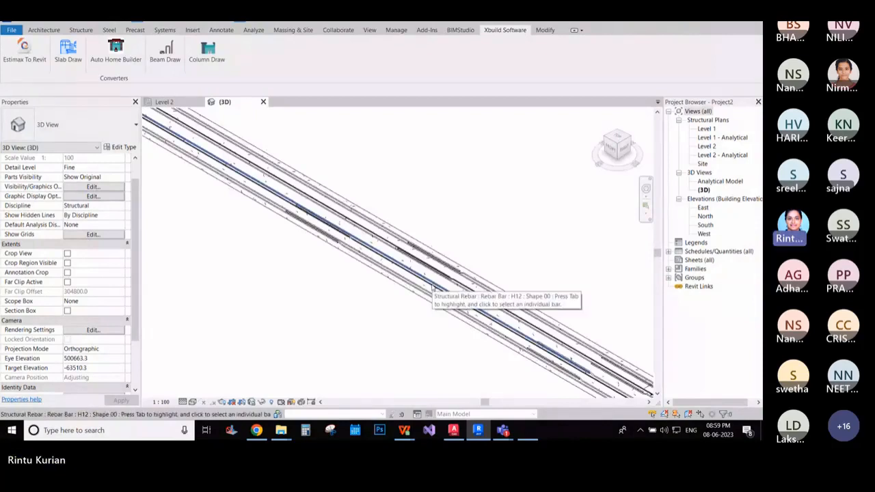
scroll(432, 286, down, 6)
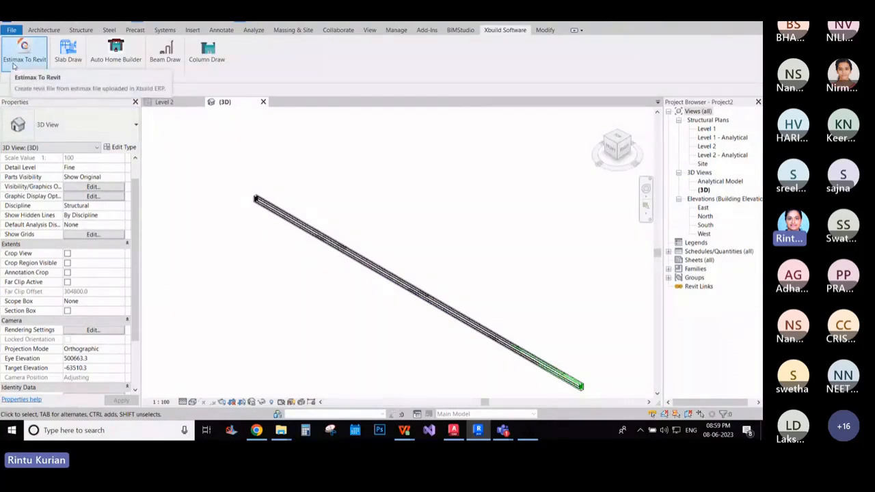
- Inspect the bent bar ends at the long beam's far end and compare them with the short beam
scroll(419, 270, down, 3)
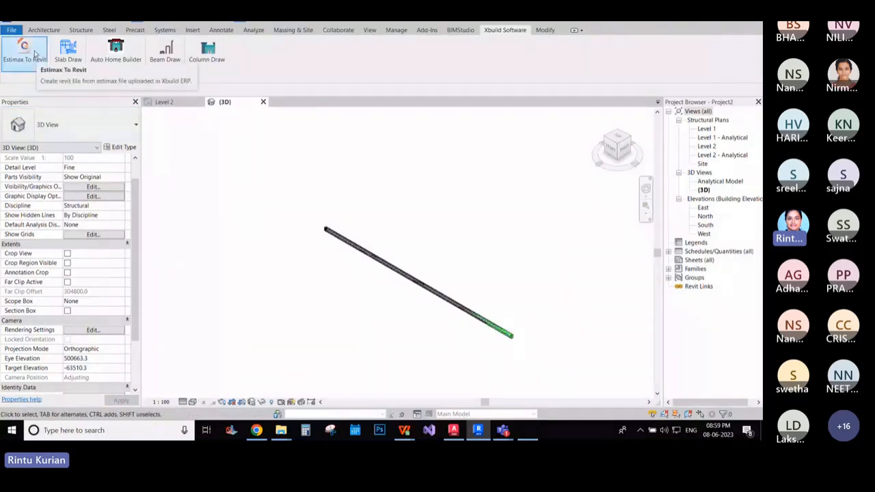
scroll(294, 210, down, 1)
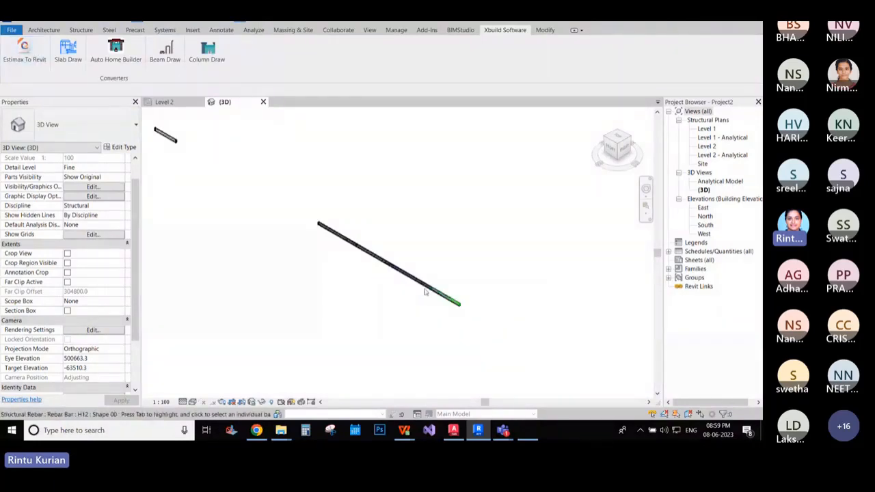
scroll(431, 298, up, 2)
scroll(462, 355, up, 5)
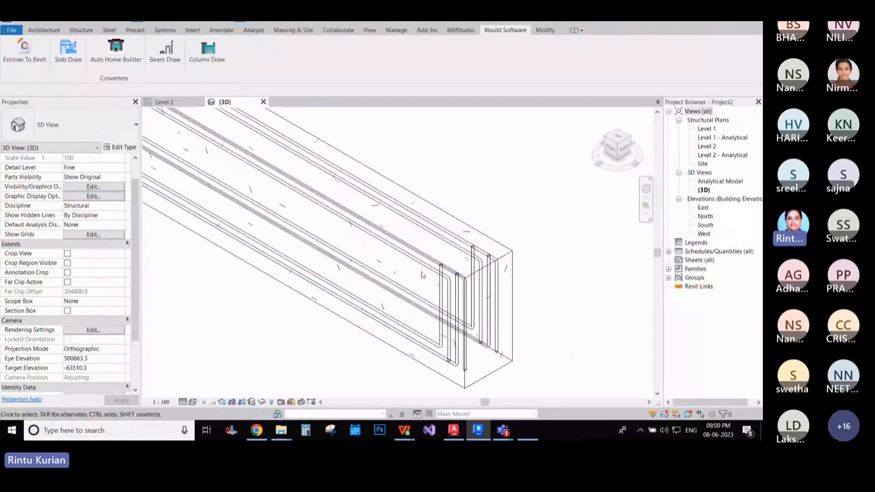
scroll(431, 294, down, 2)
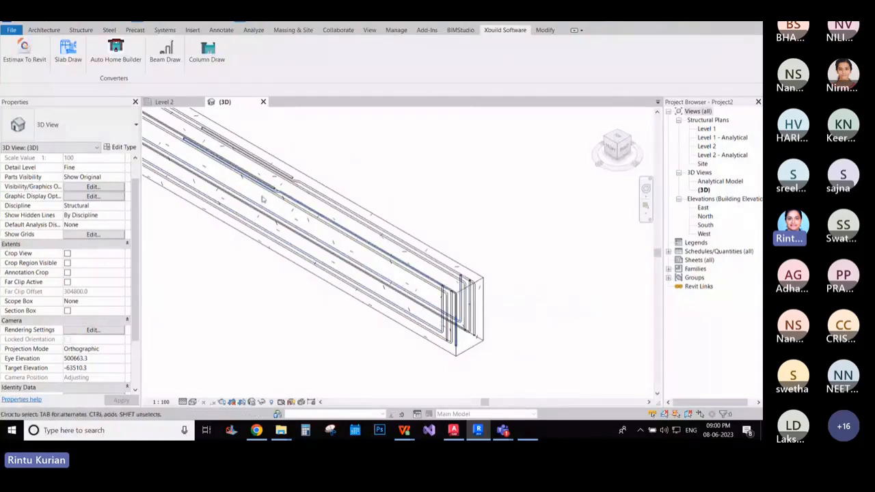
scroll(476, 254, down, 5)
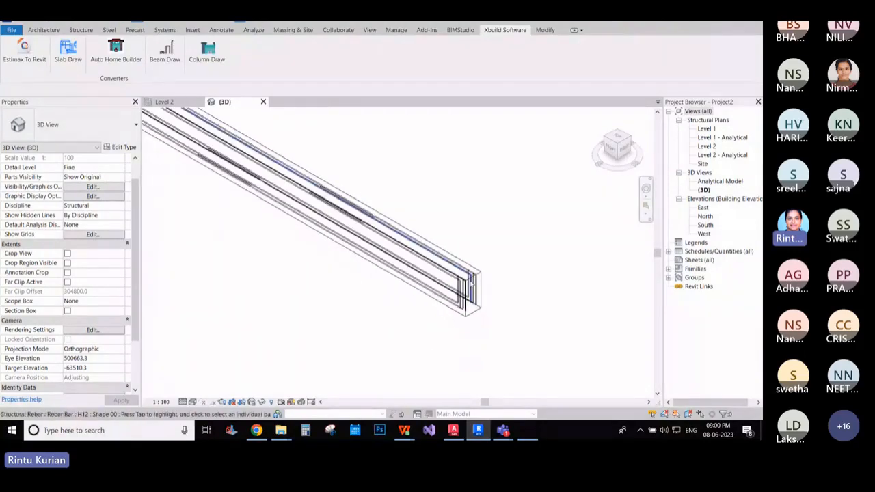
scroll(294, 287, down, 2)
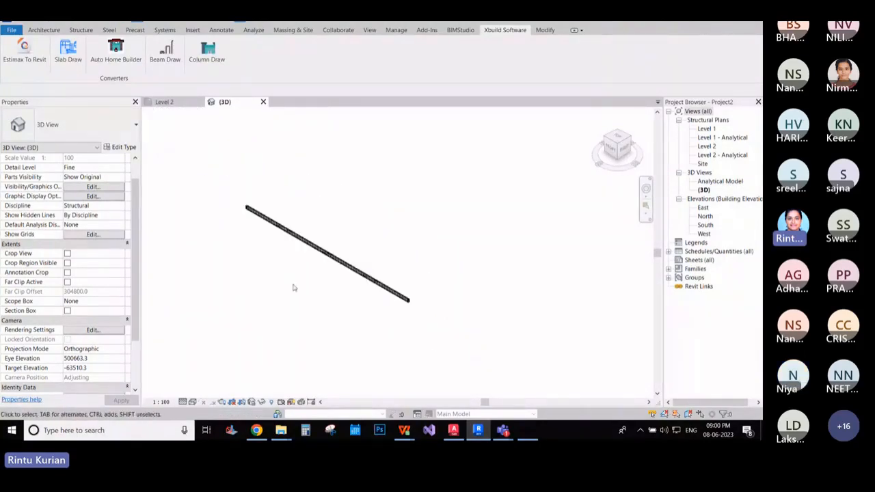
middle_drag(312, 291, 495, 371)
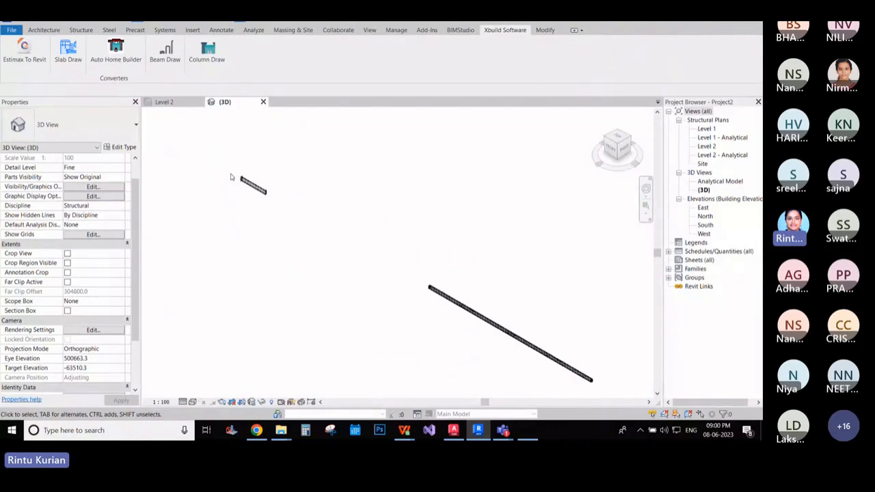
scroll(256, 181, up, 3)
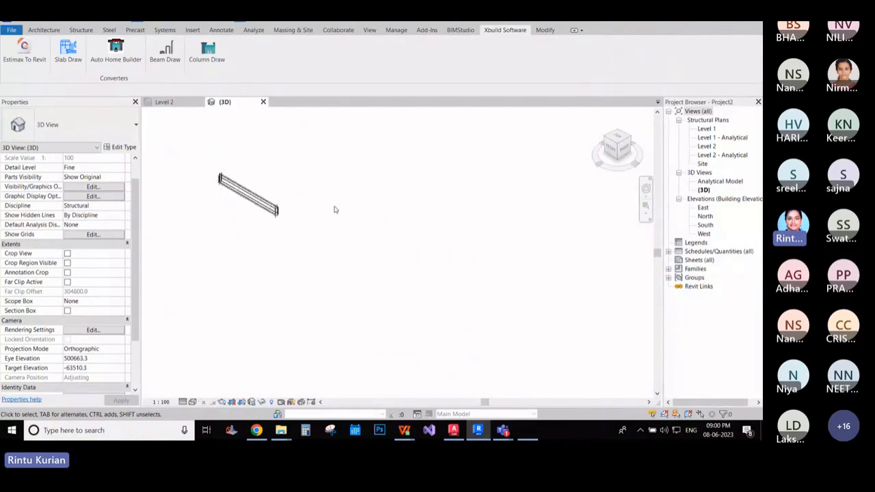
- Display the BIMStudio tools and review the overall layout of both generated beams, including the long beam's end
click(460, 30)
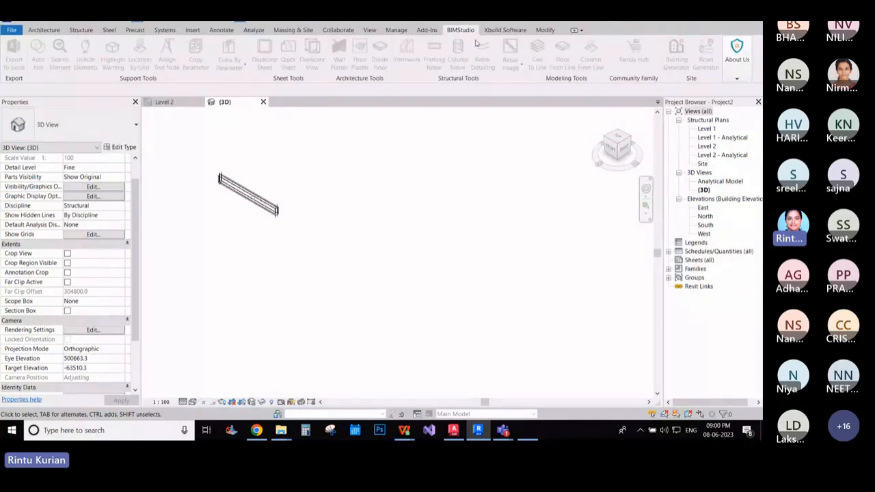
scroll(380, 214, down, 2)
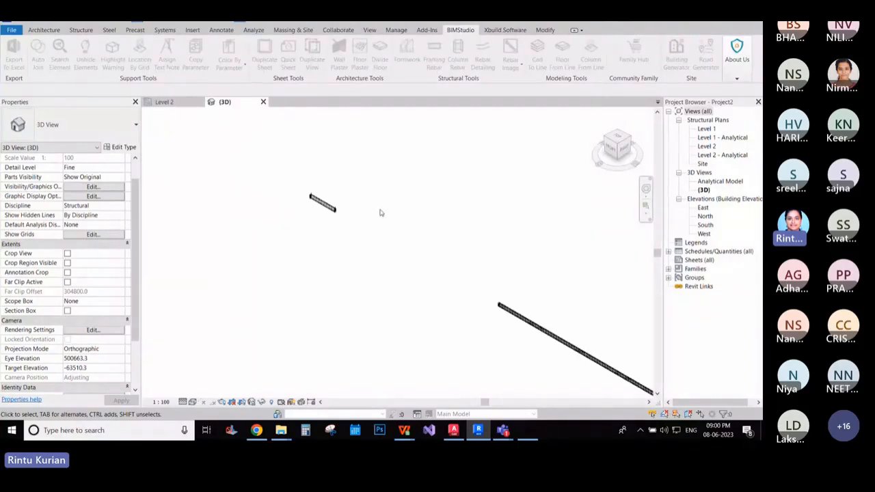
scroll(327, 272, down, 2)
scroll(492, 331, up, 2)
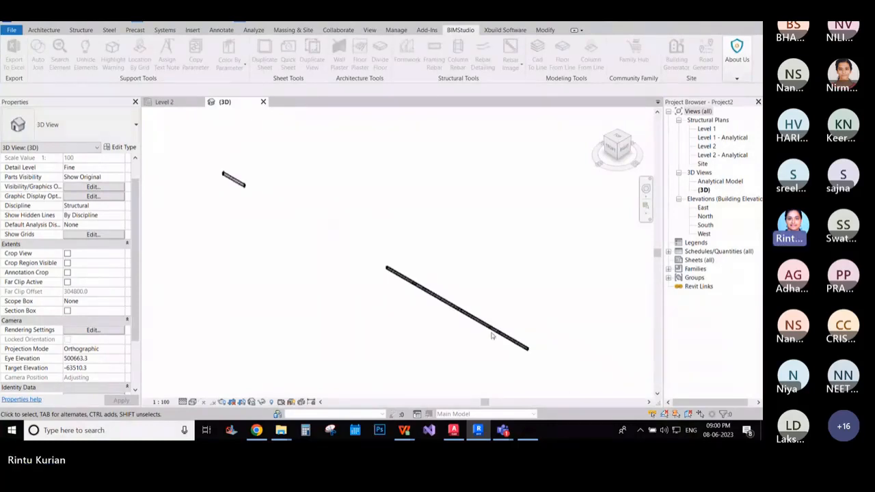
scroll(492, 332, up, 4)
scroll(562, 379, up, 2)
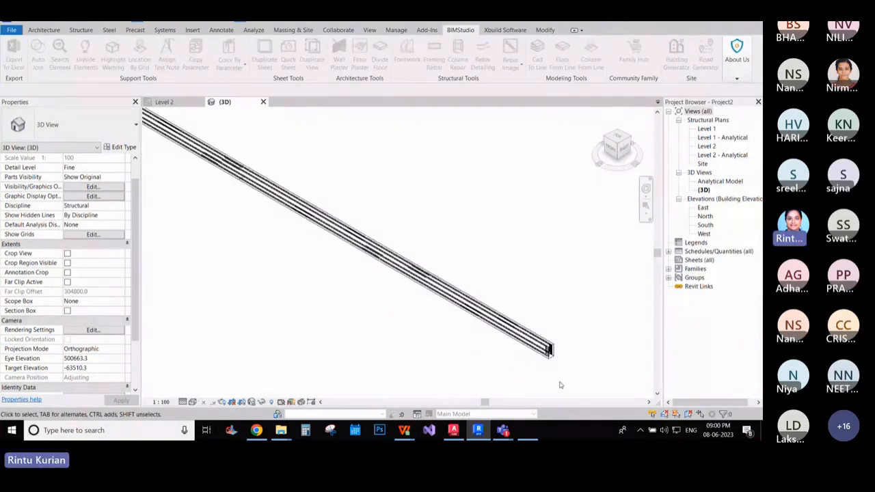
scroll(541, 242, down, 3)
scroll(184, 213, down, 1)
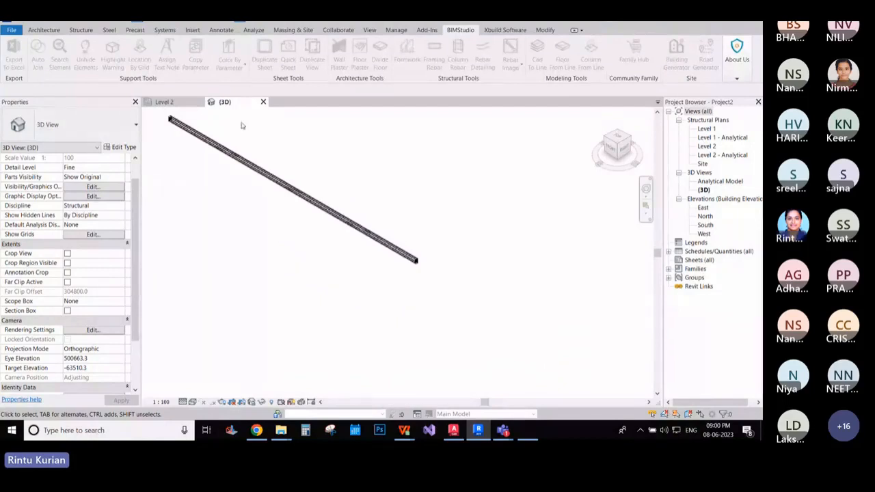
middle_drag(242, 125, 299, 135)
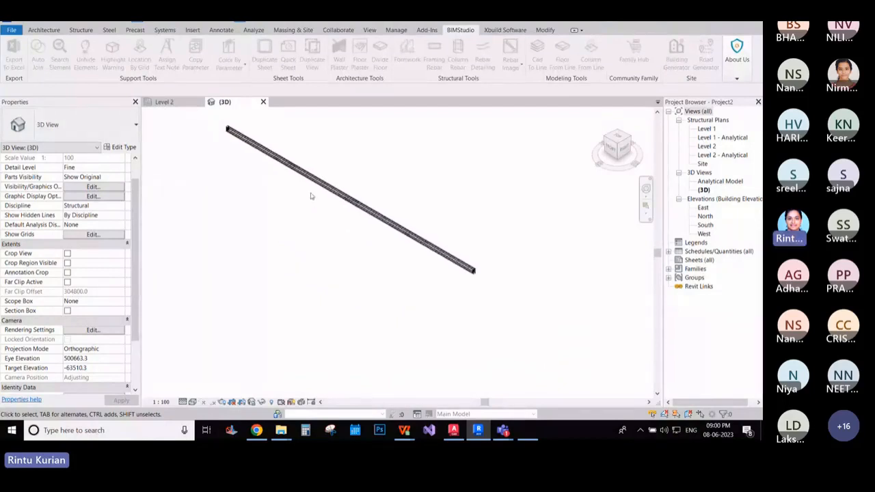
scroll(311, 196, up, 1)
- Return to the Xbuild Software tools and examine the longitudinal bars and their overlaps along the long beam
click(505, 30)
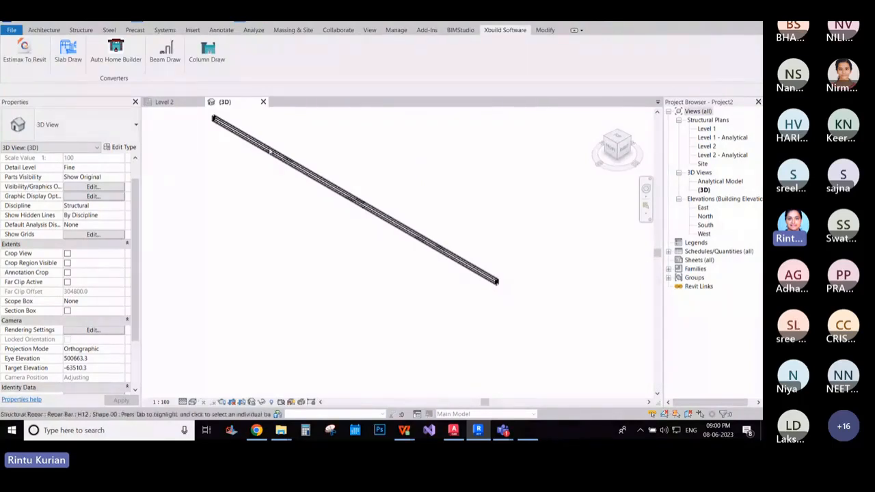
scroll(269, 151, up, 2)
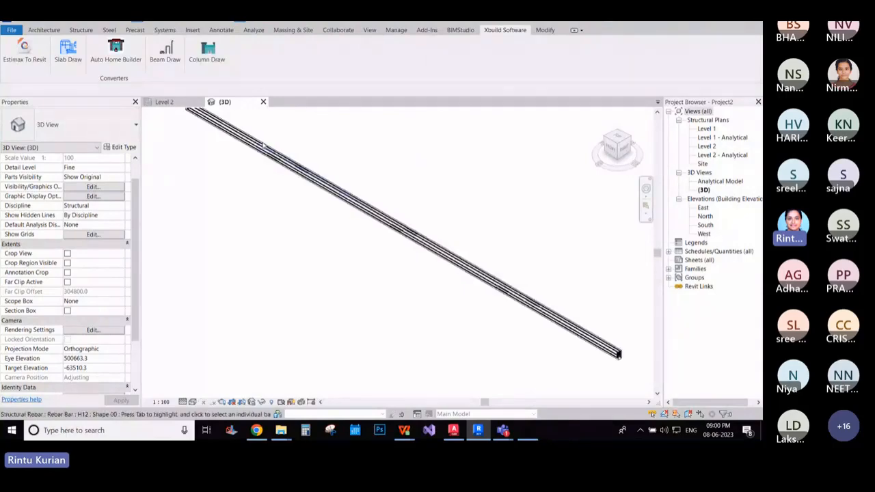
scroll(263, 146, up, 2)
scroll(249, 141, up, 2)
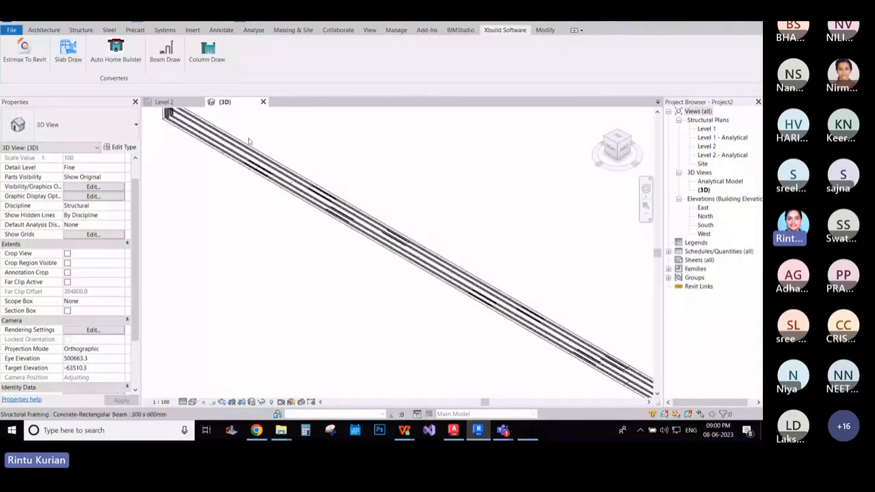
scroll(384, 190, down, 5)
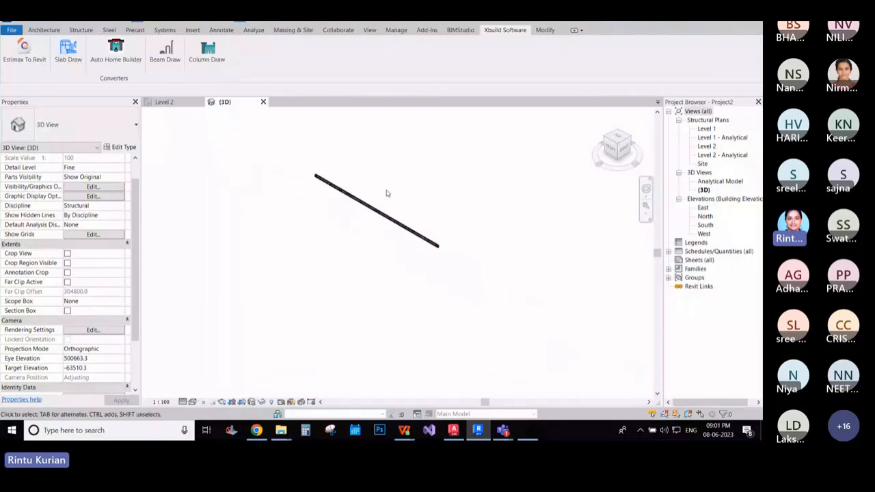
scroll(386, 195, down, 2)
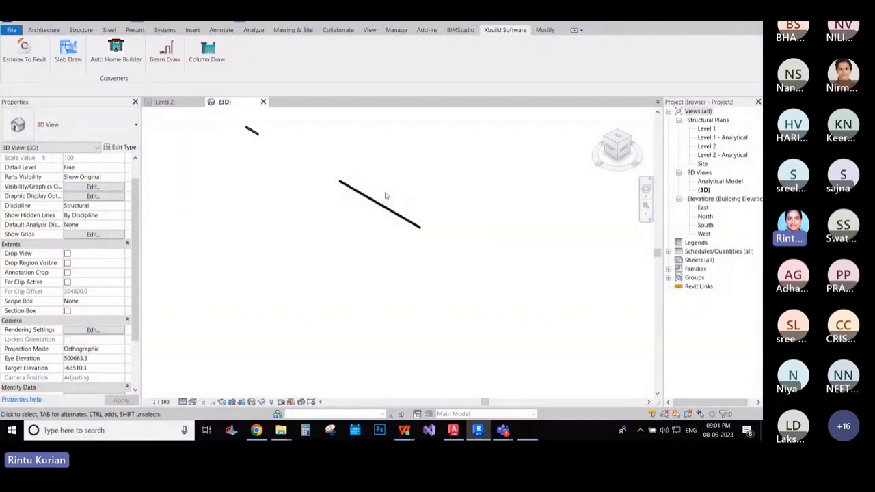
scroll(334, 217, up, 2)
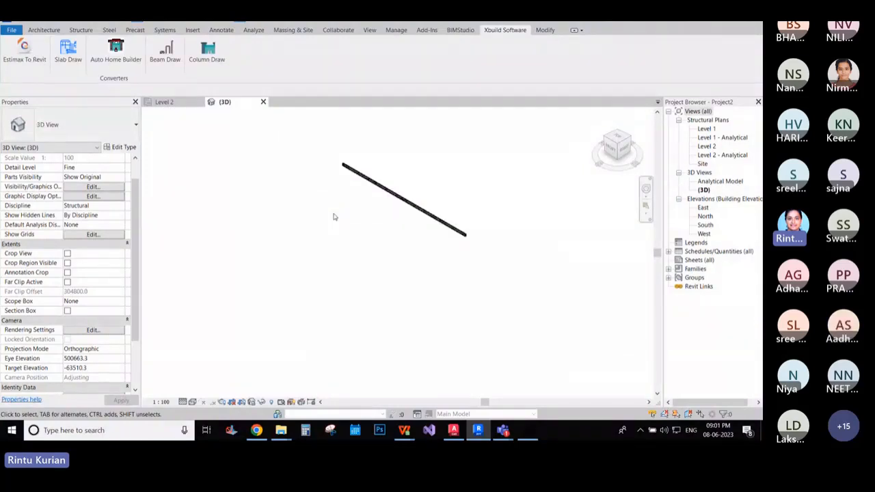
scroll(394, 209, up, 3)
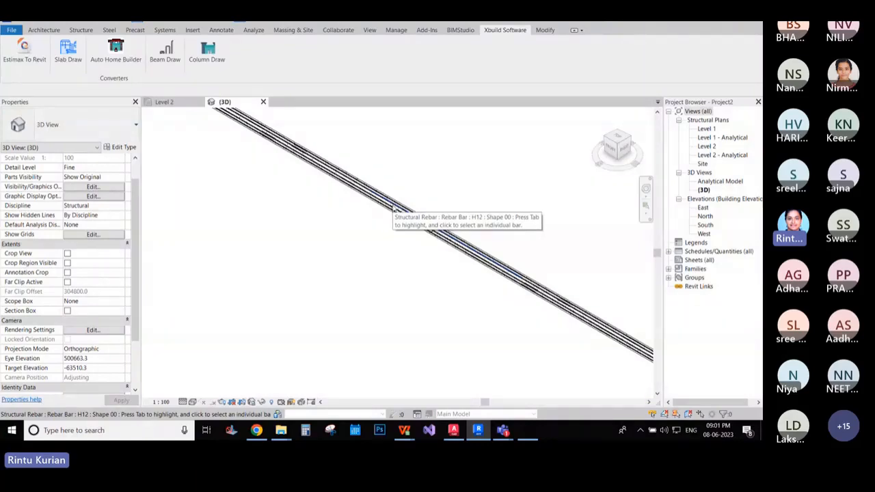
scroll(393, 205, up, 3)
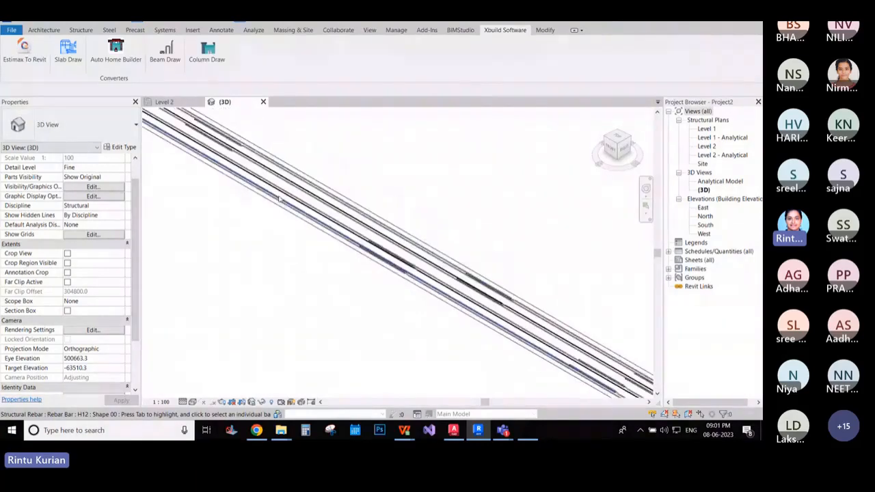
scroll(279, 197, down, 5)
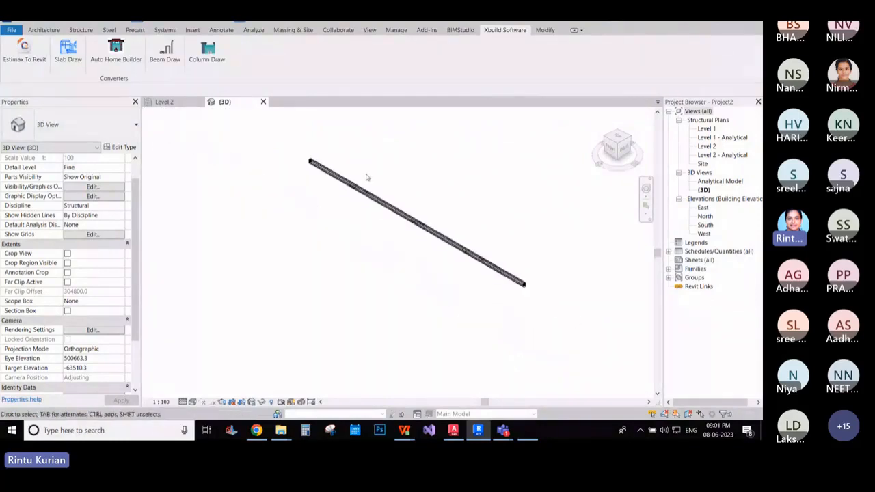
- Examine the two reinforced slab layouts in the isometric 3D view
scroll(366, 178, down, 3)
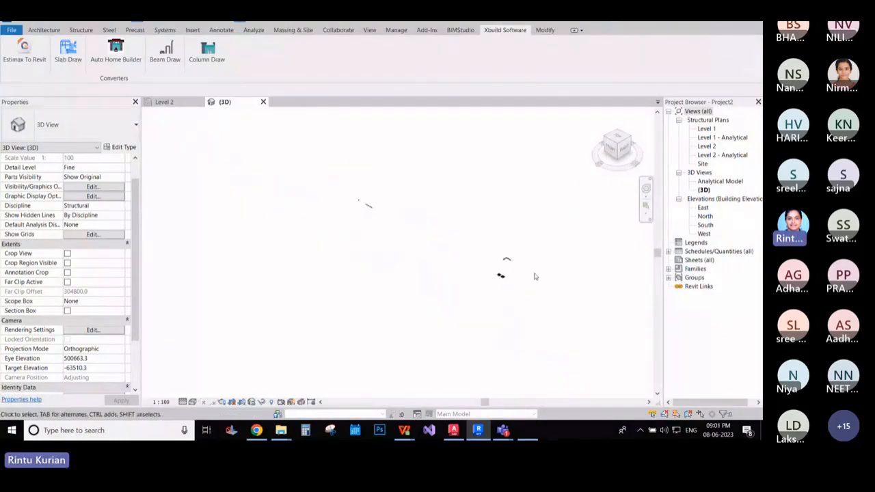
scroll(509, 288, up, 4)
scroll(510, 288, up, 2)
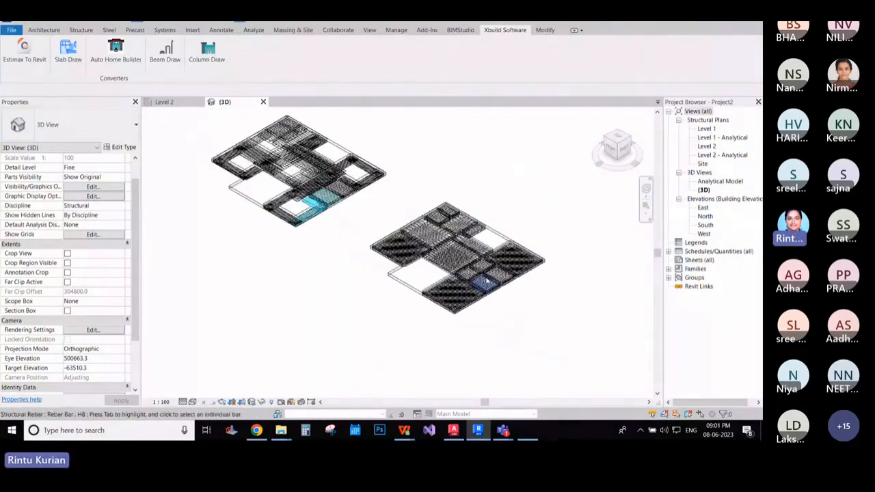
scroll(486, 281, up, 1)
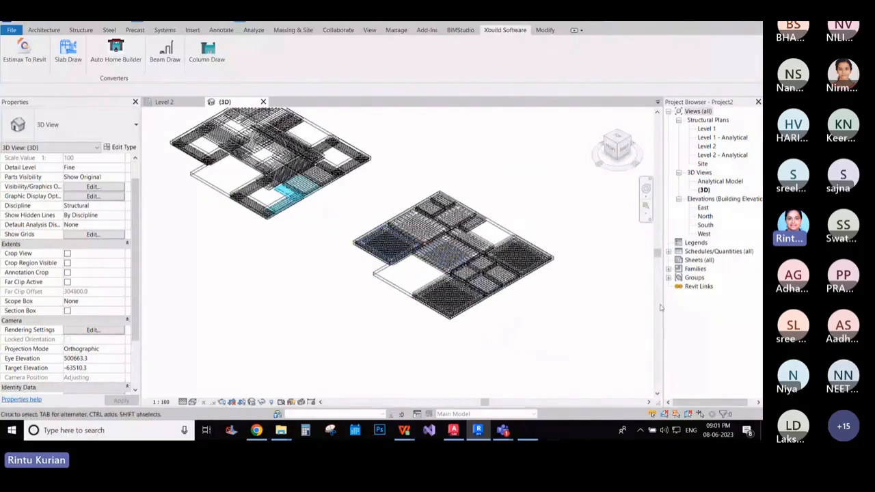